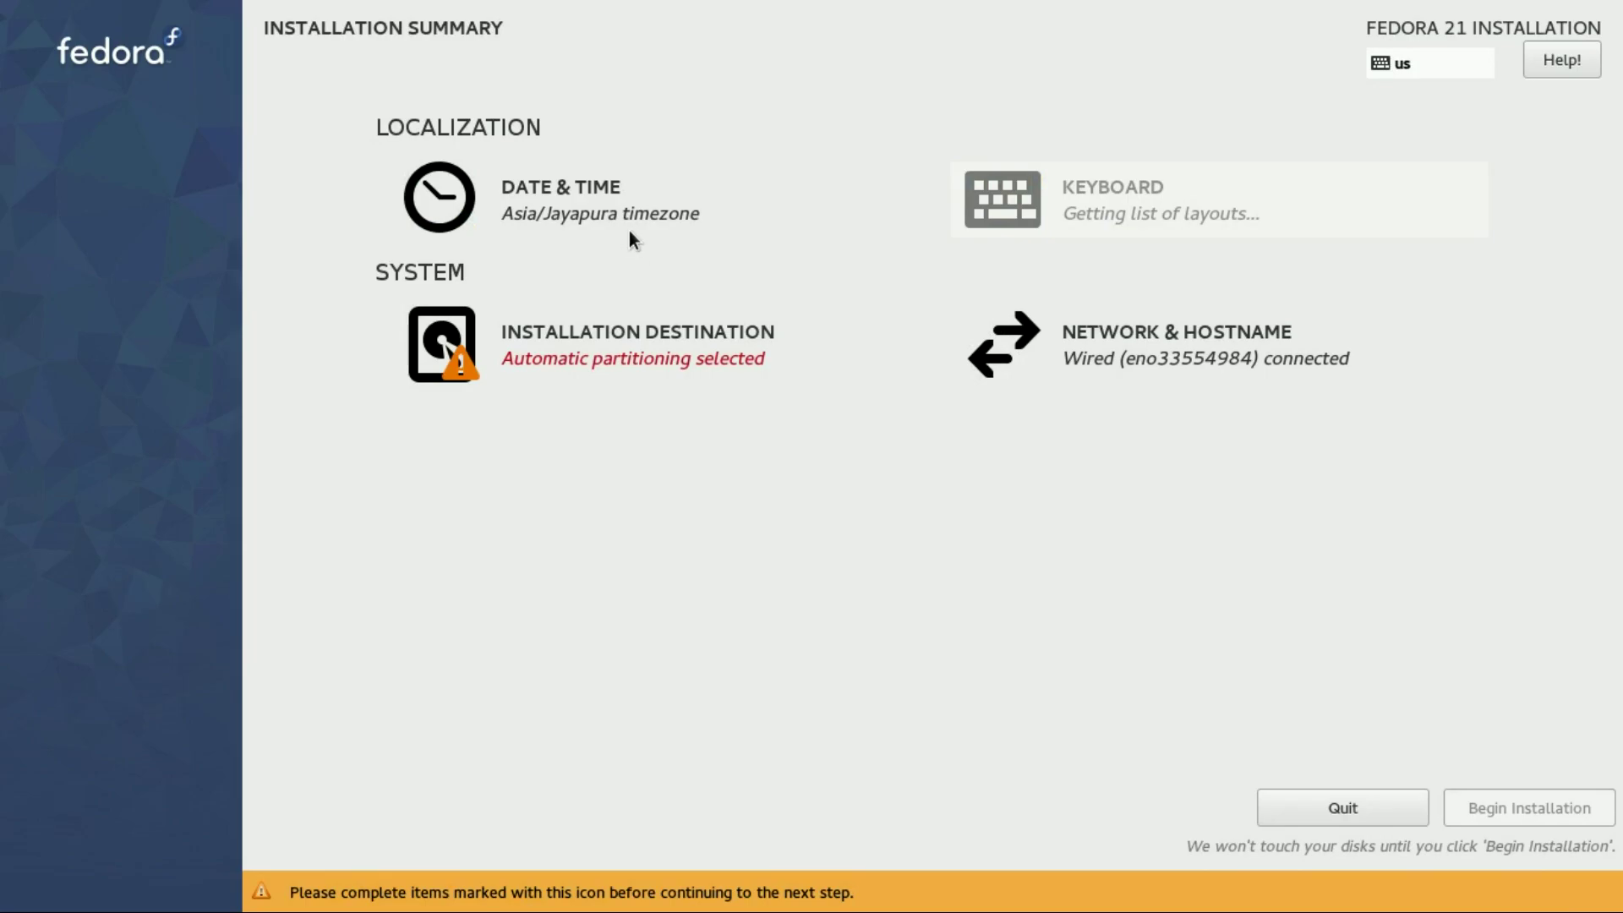
Pick Chicago on the Date & Time map so the timezone becomes Americas/Chicago
{"action": "left_click", "coordinate": [629, 231]}
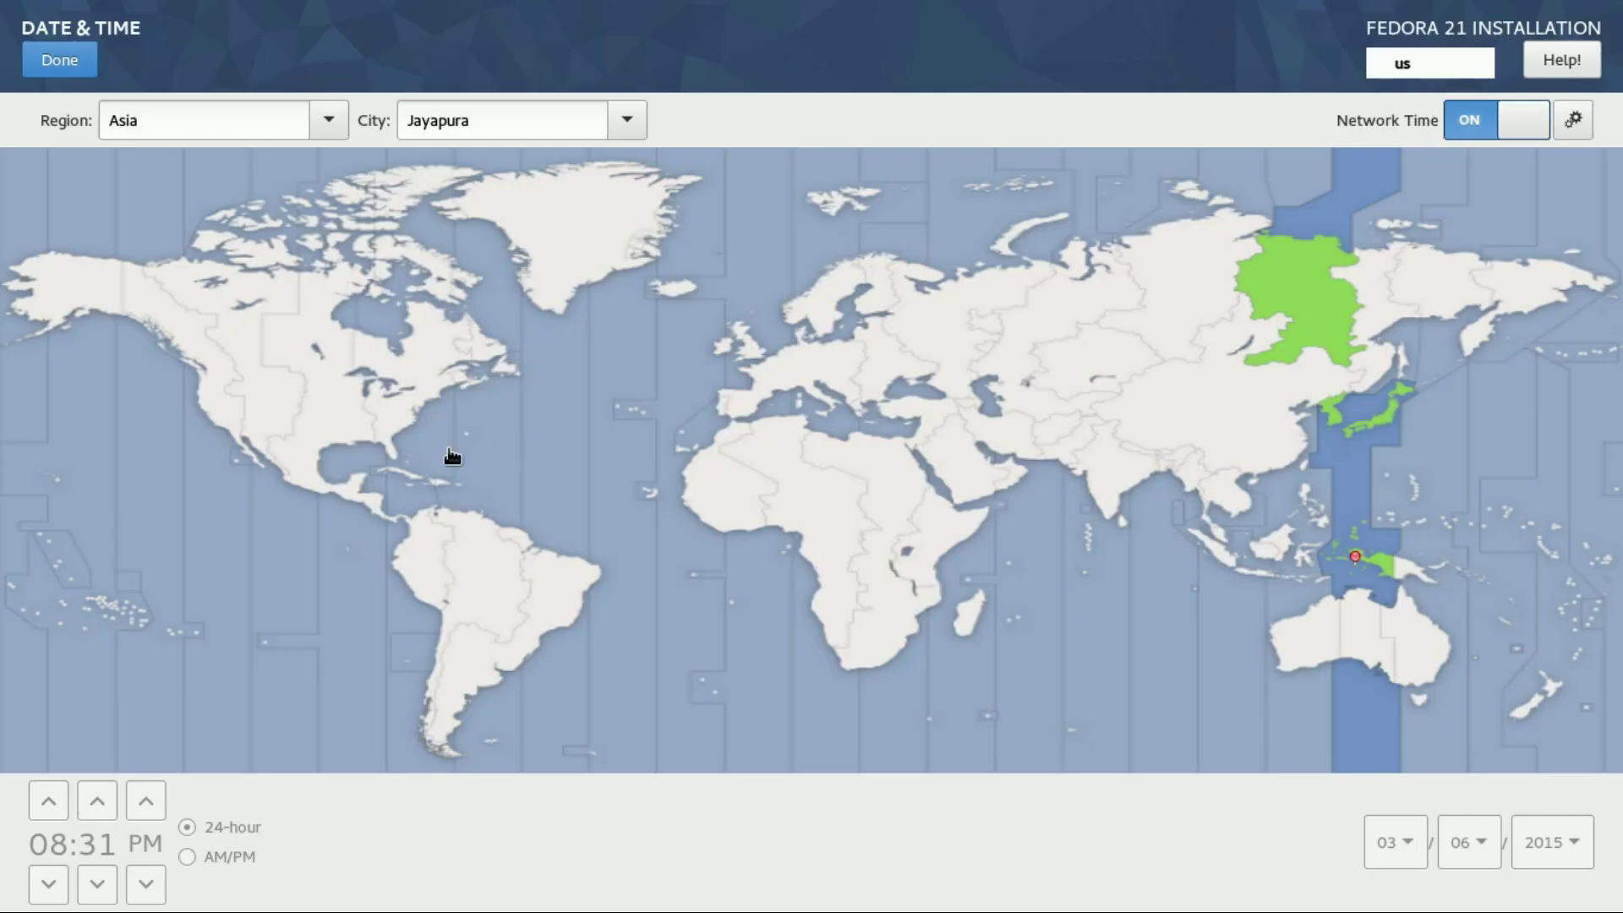
{"action": "left_click", "coordinate": [341, 407]}
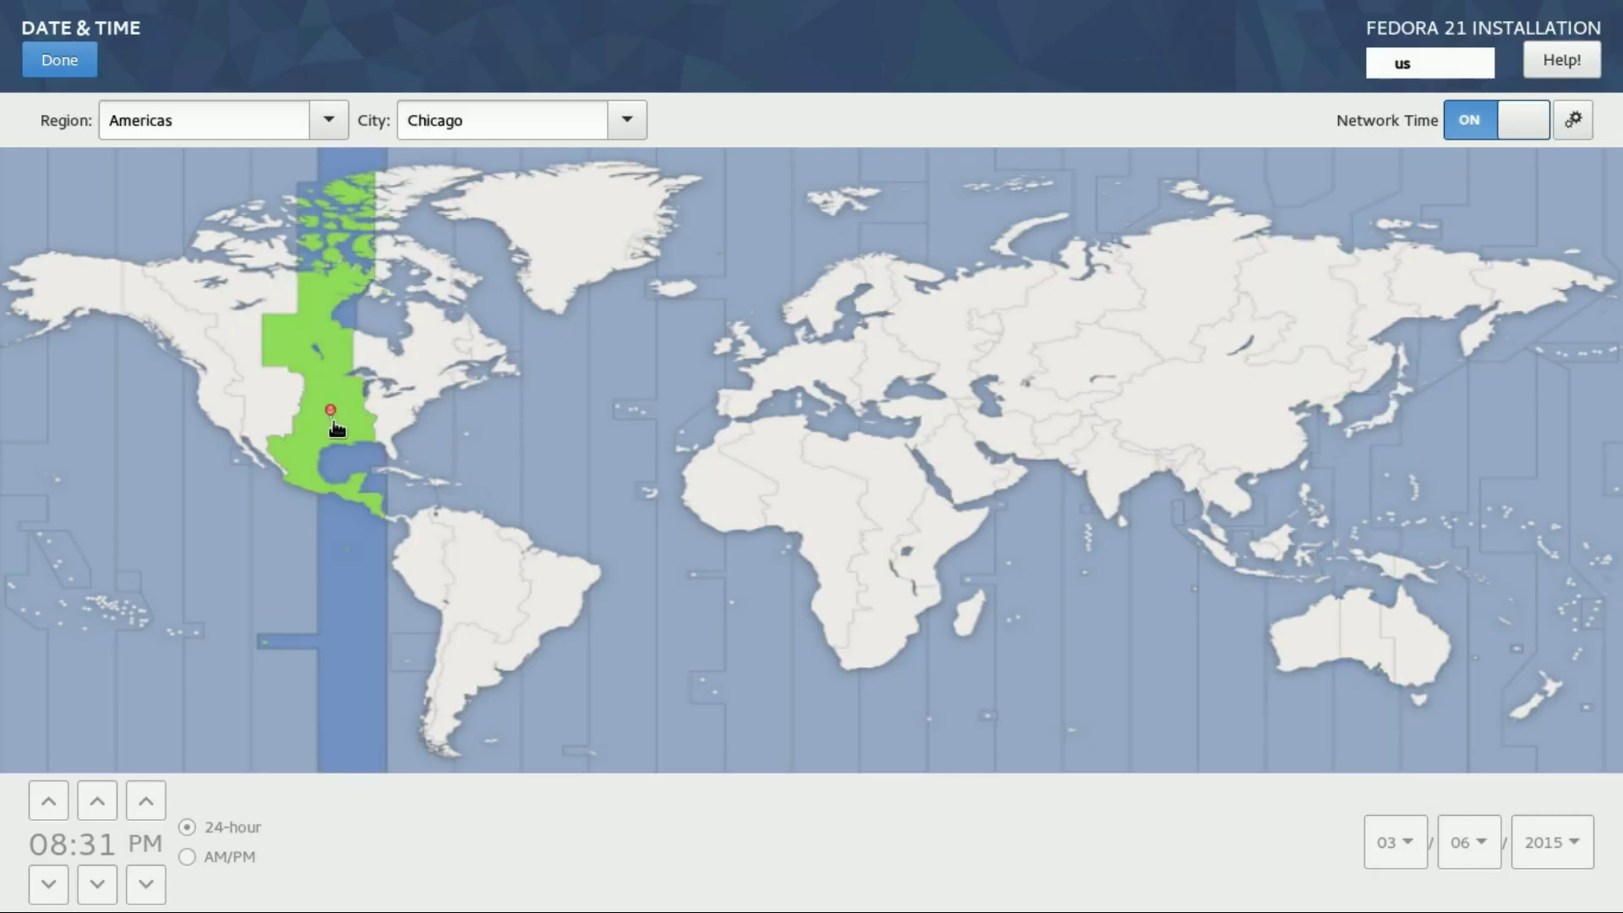
{"action": "left_click", "coordinate": [310, 455]}
{"action": "left_click", "coordinate": [314, 433]}
{"action": "left_click", "coordinate": [75, 61]}
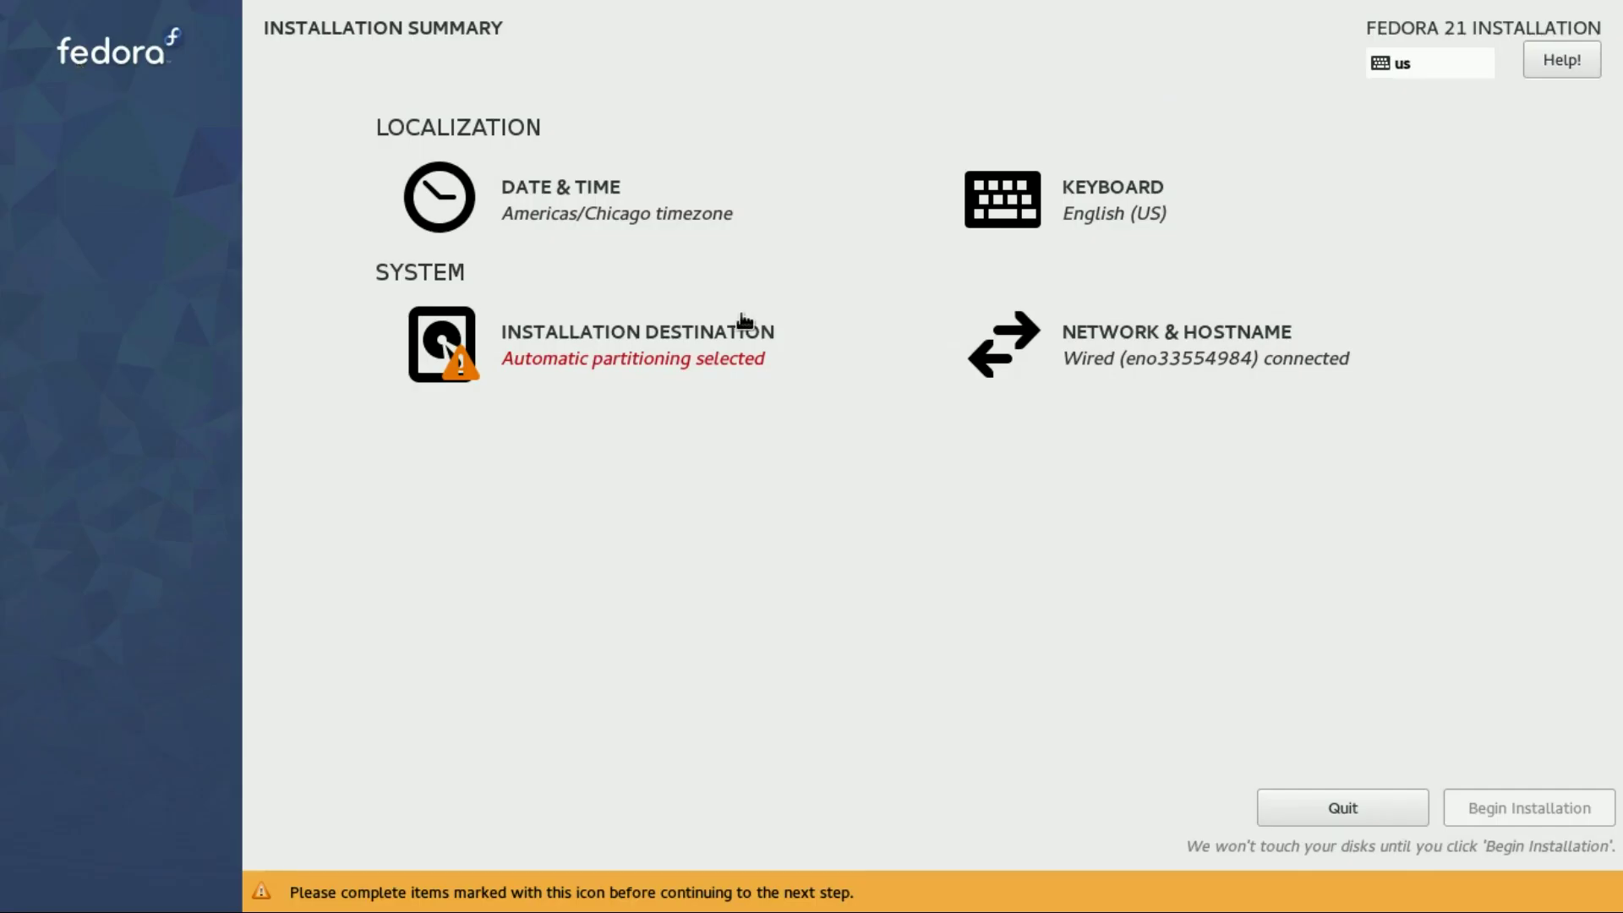
Keep the 80 GiB disk selected and accept automatic partitioning for the installation destination
{"action": "left_click", "coordinate": [720, 367]}
{"action": "left_click", "coordinate": [171, 292]}
{"action": "left_click", "coordinate": [171, 292]}
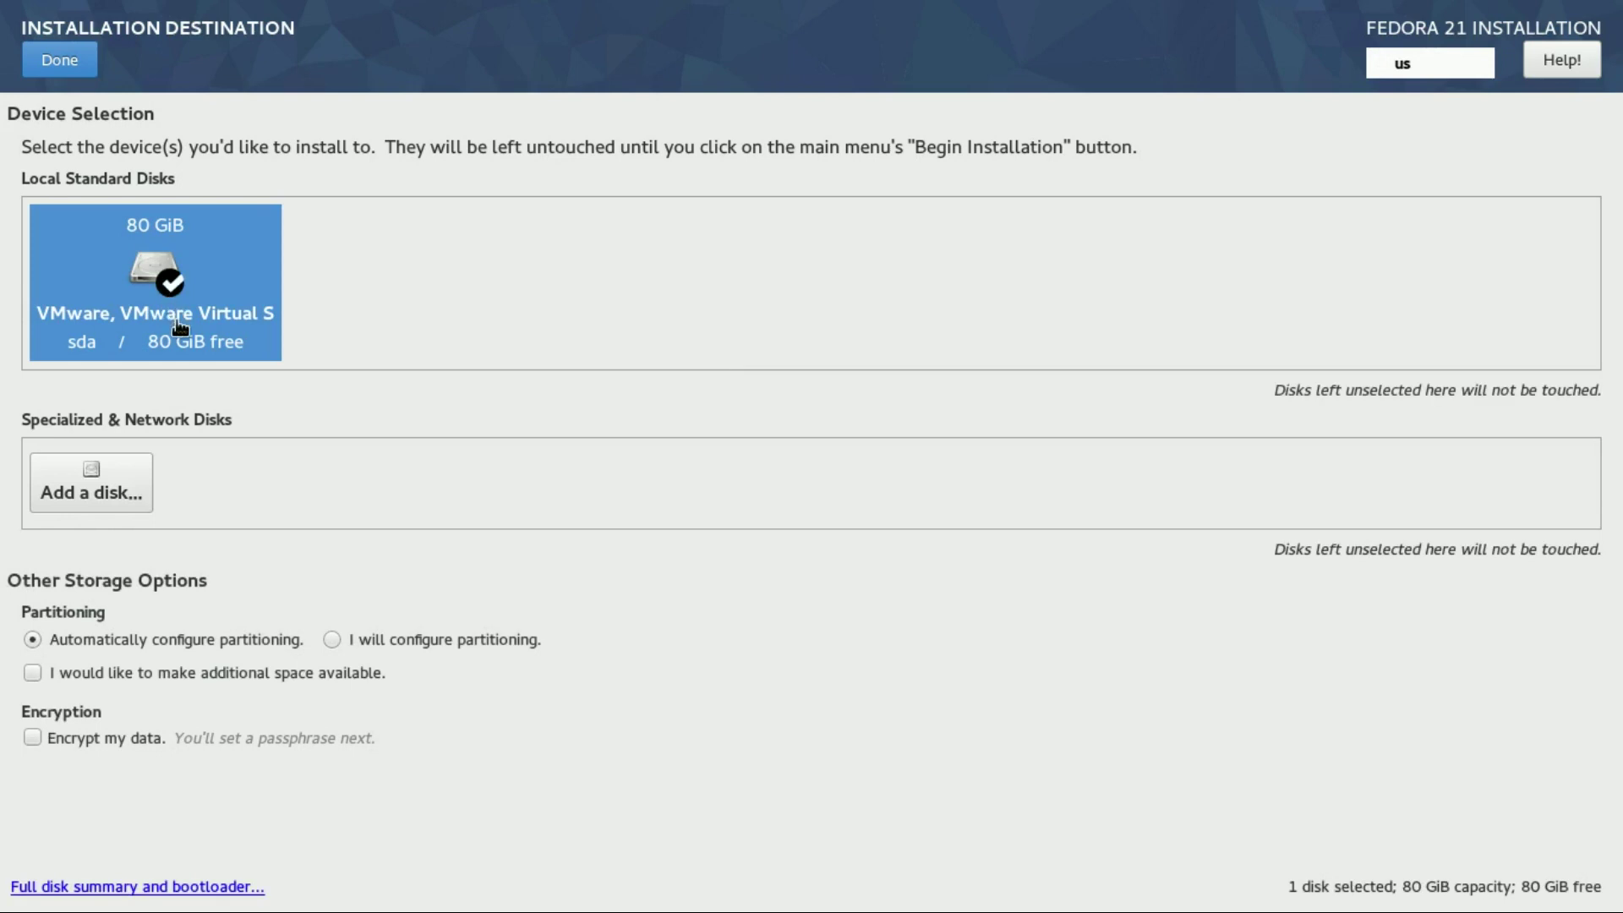
{"action": "left_click", "coordinate": [55, 61]}
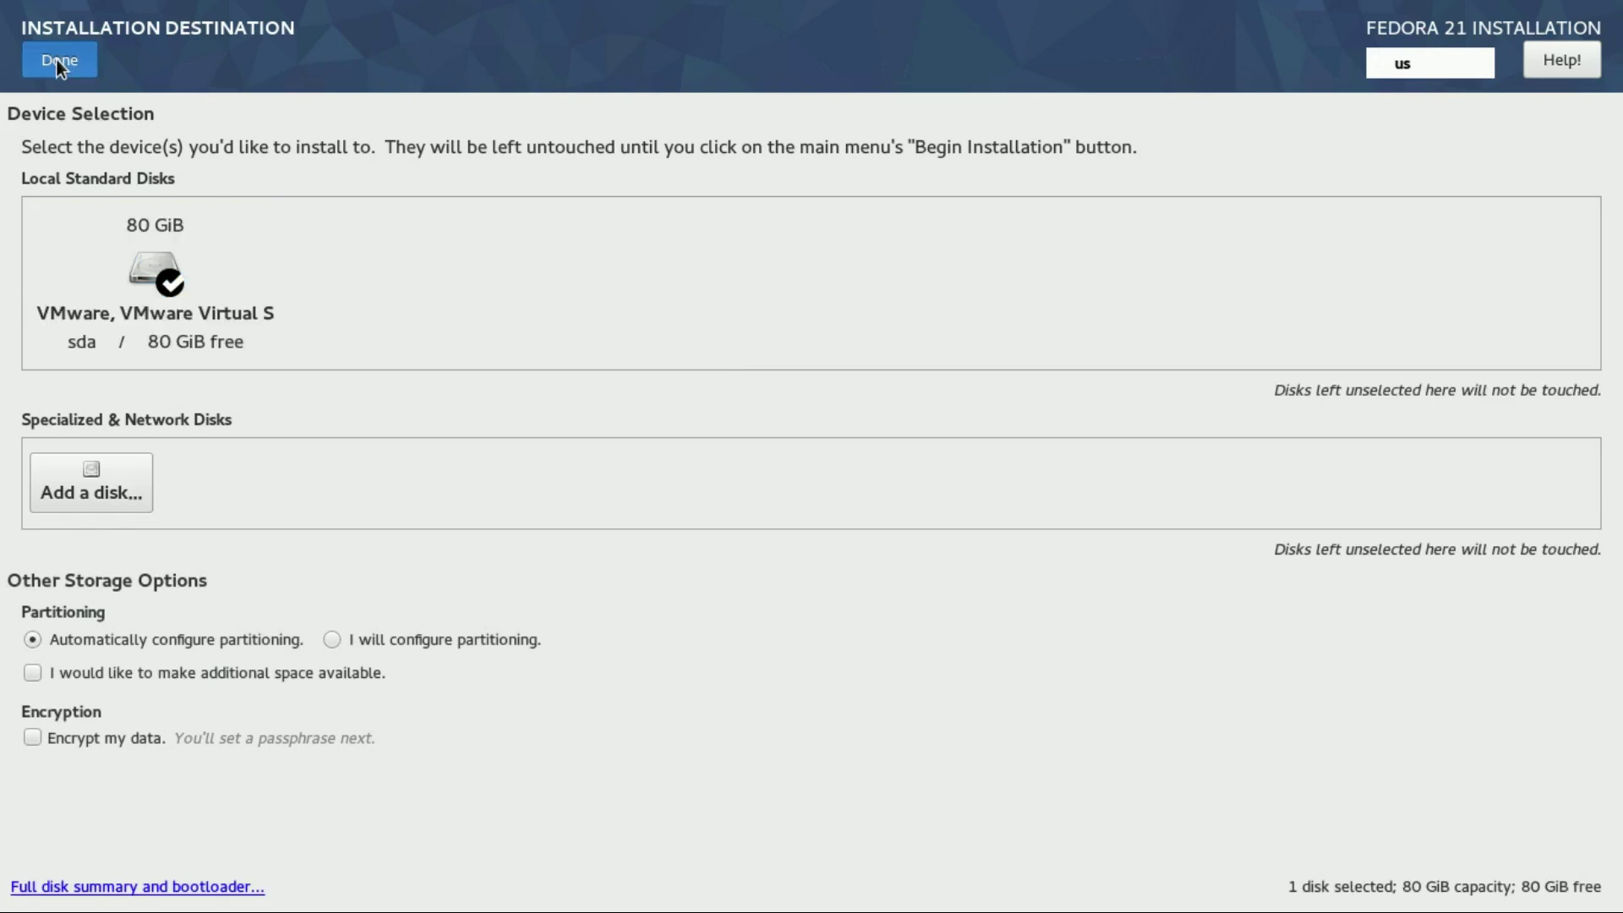
{"action": "left_click", "coordinate": [56, 59]}
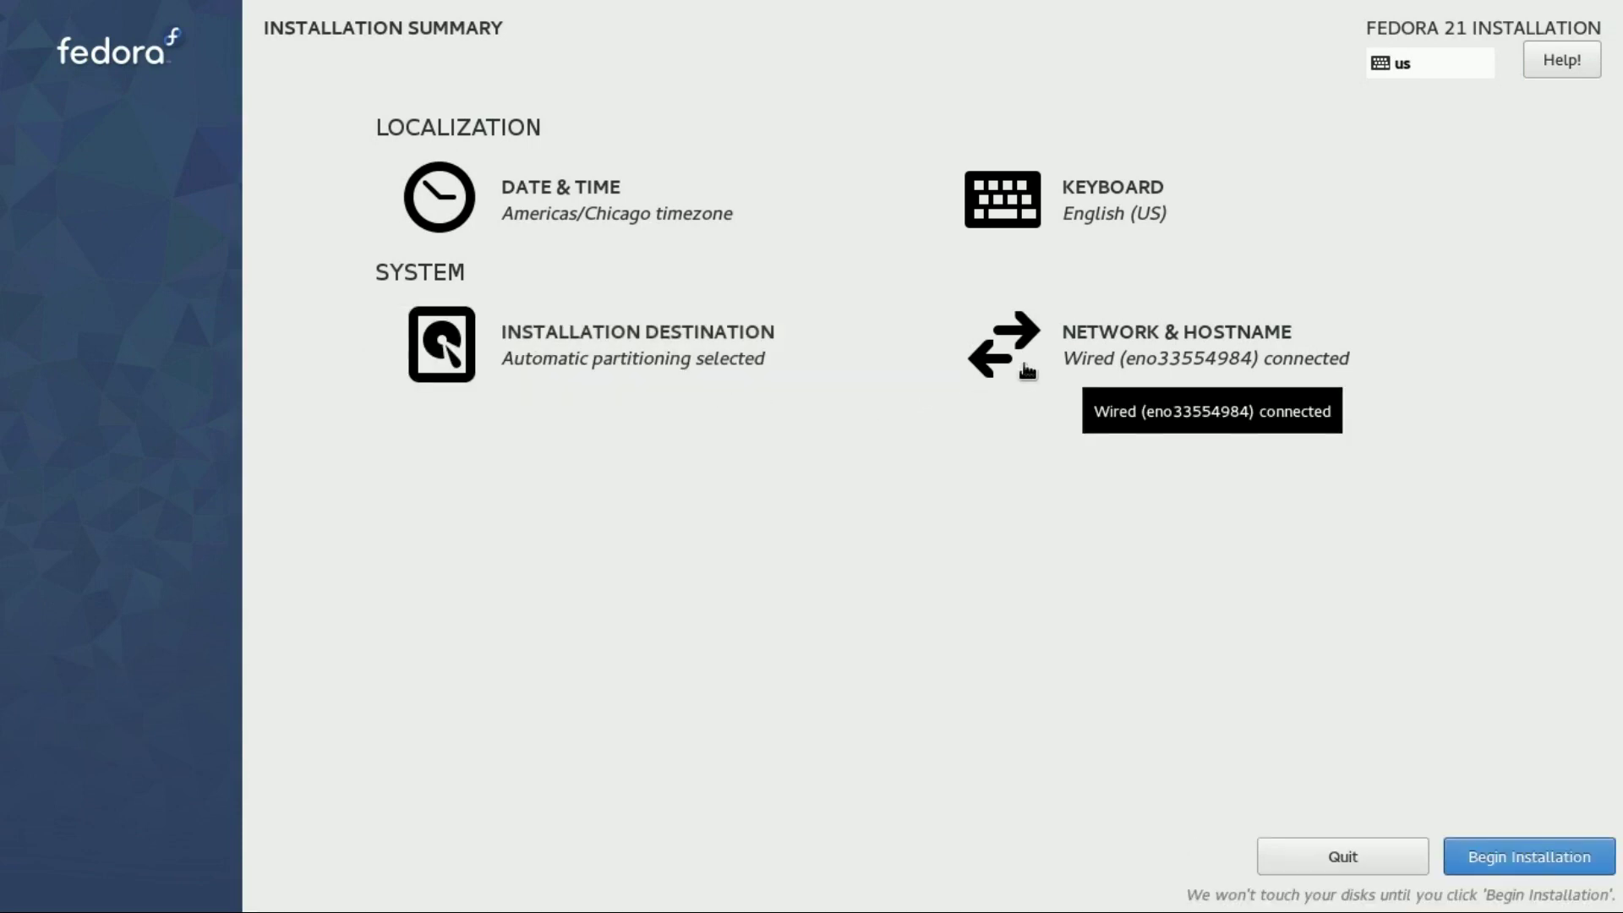
Change the hostname to linuxscoop and begin the installation
{"action": "left_click", "coordinate": [1027, 370]}
{"action": "left_click_drag", "start_coordinate": [284, 175], "coordinate": [9, 162]}
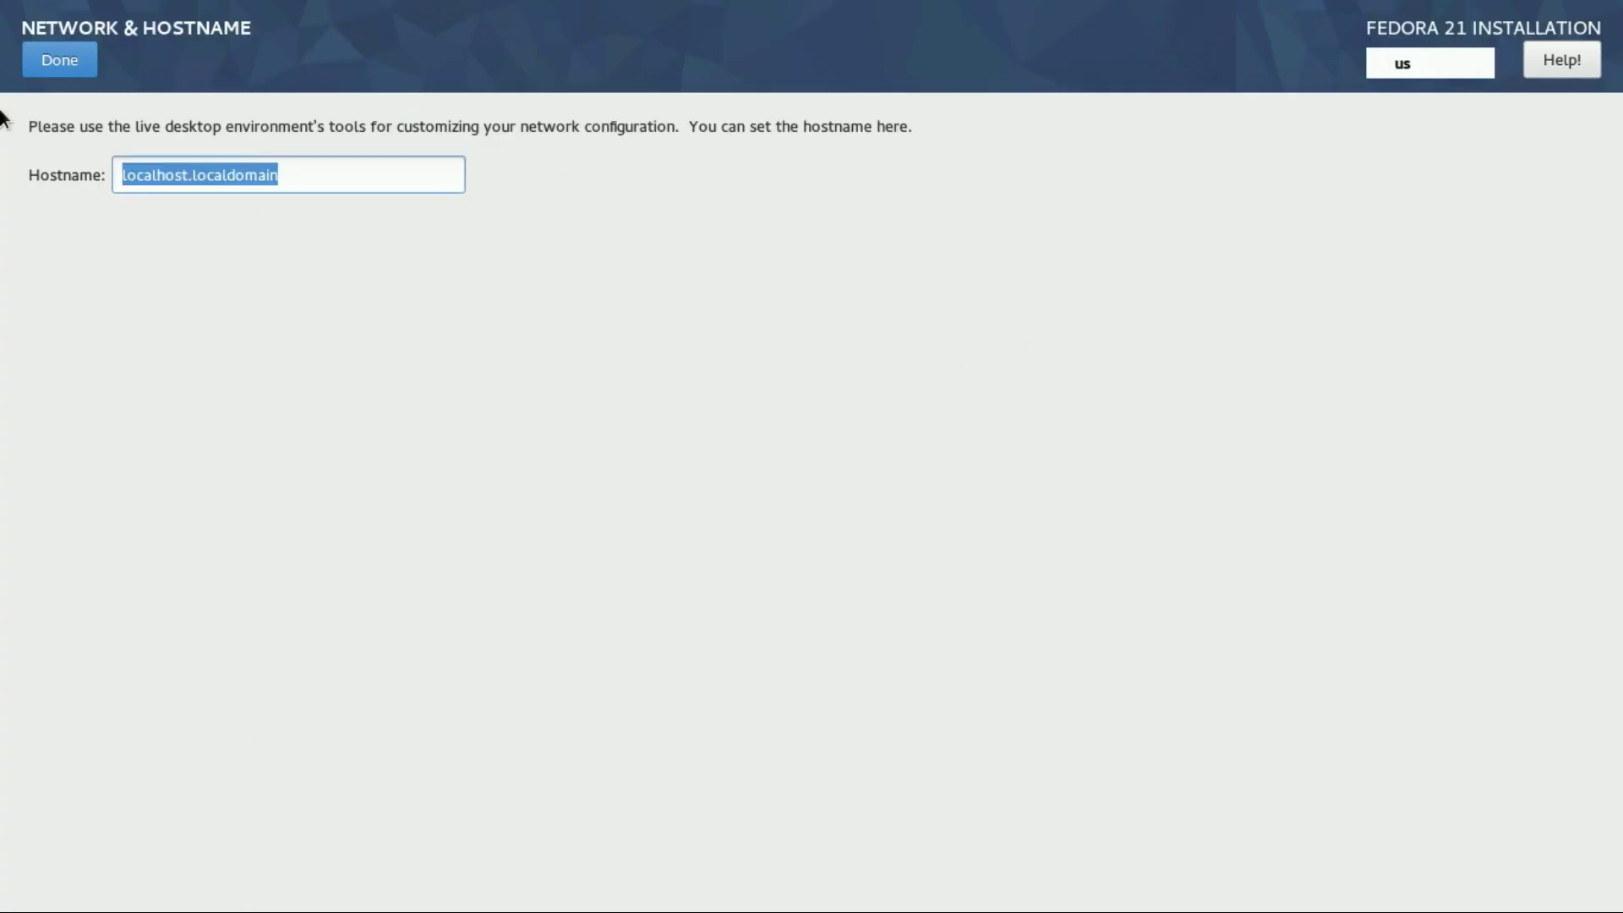
{"action": "type", "text": "localh"}
{"action": "key", "text": "BackSpace"}
{"action": "key", "text": "BackSpace"}
{"action": "key", "text": "BackSpace"}
{"action": "key", "text": "BackSpace"}
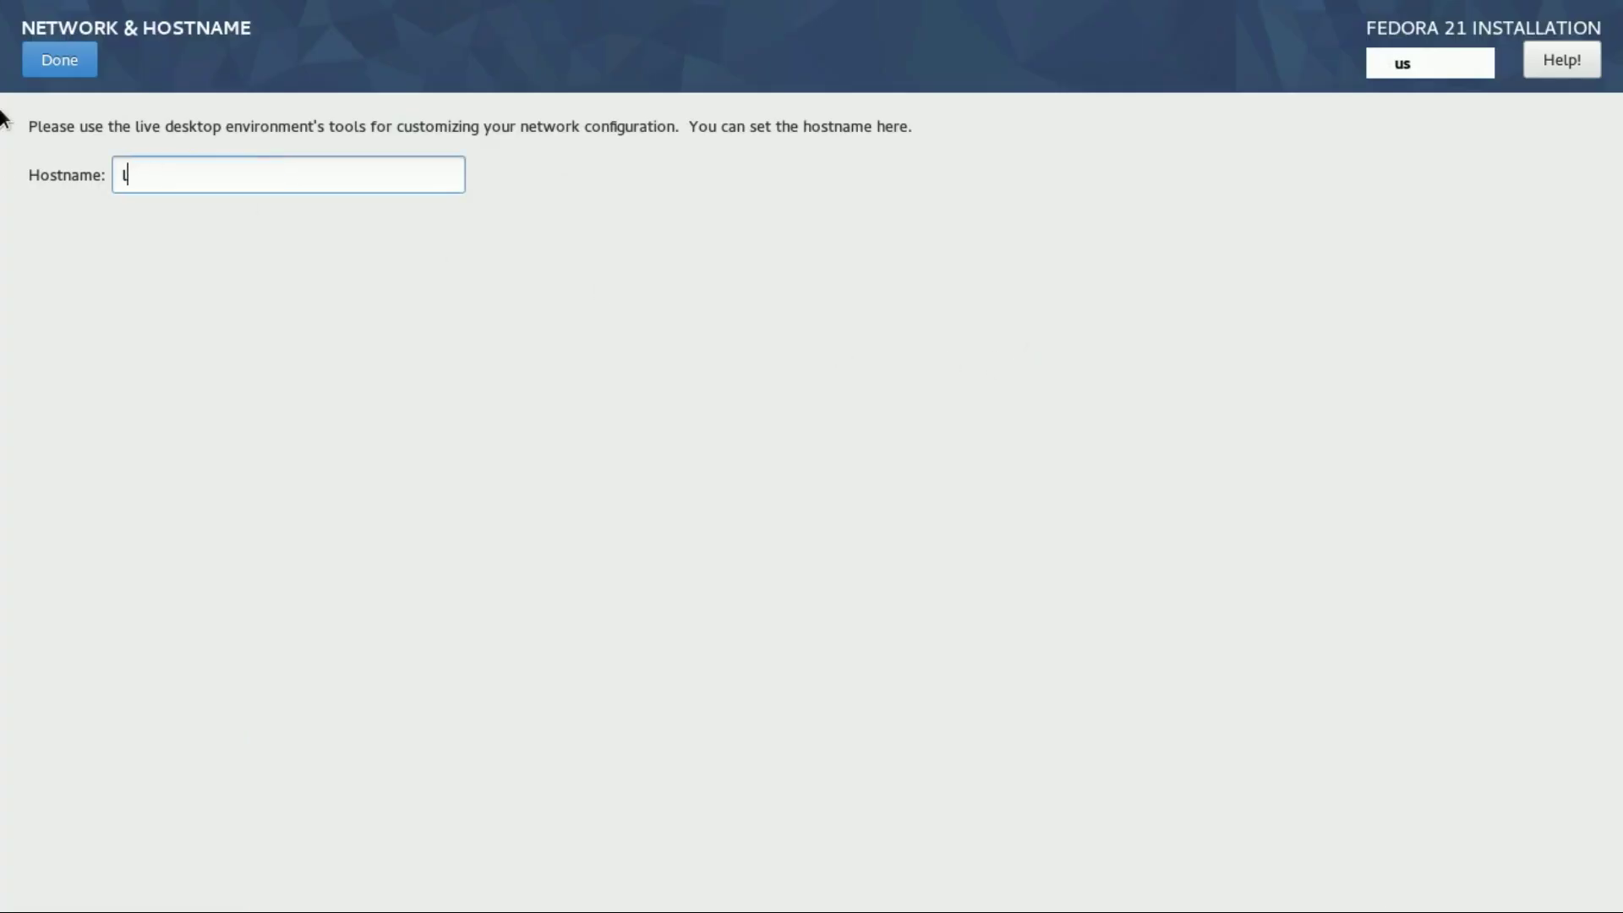
{"action": "type", "text": "inuxscoop"}
{"action": "left_click", "coordinate": [54, 70]}
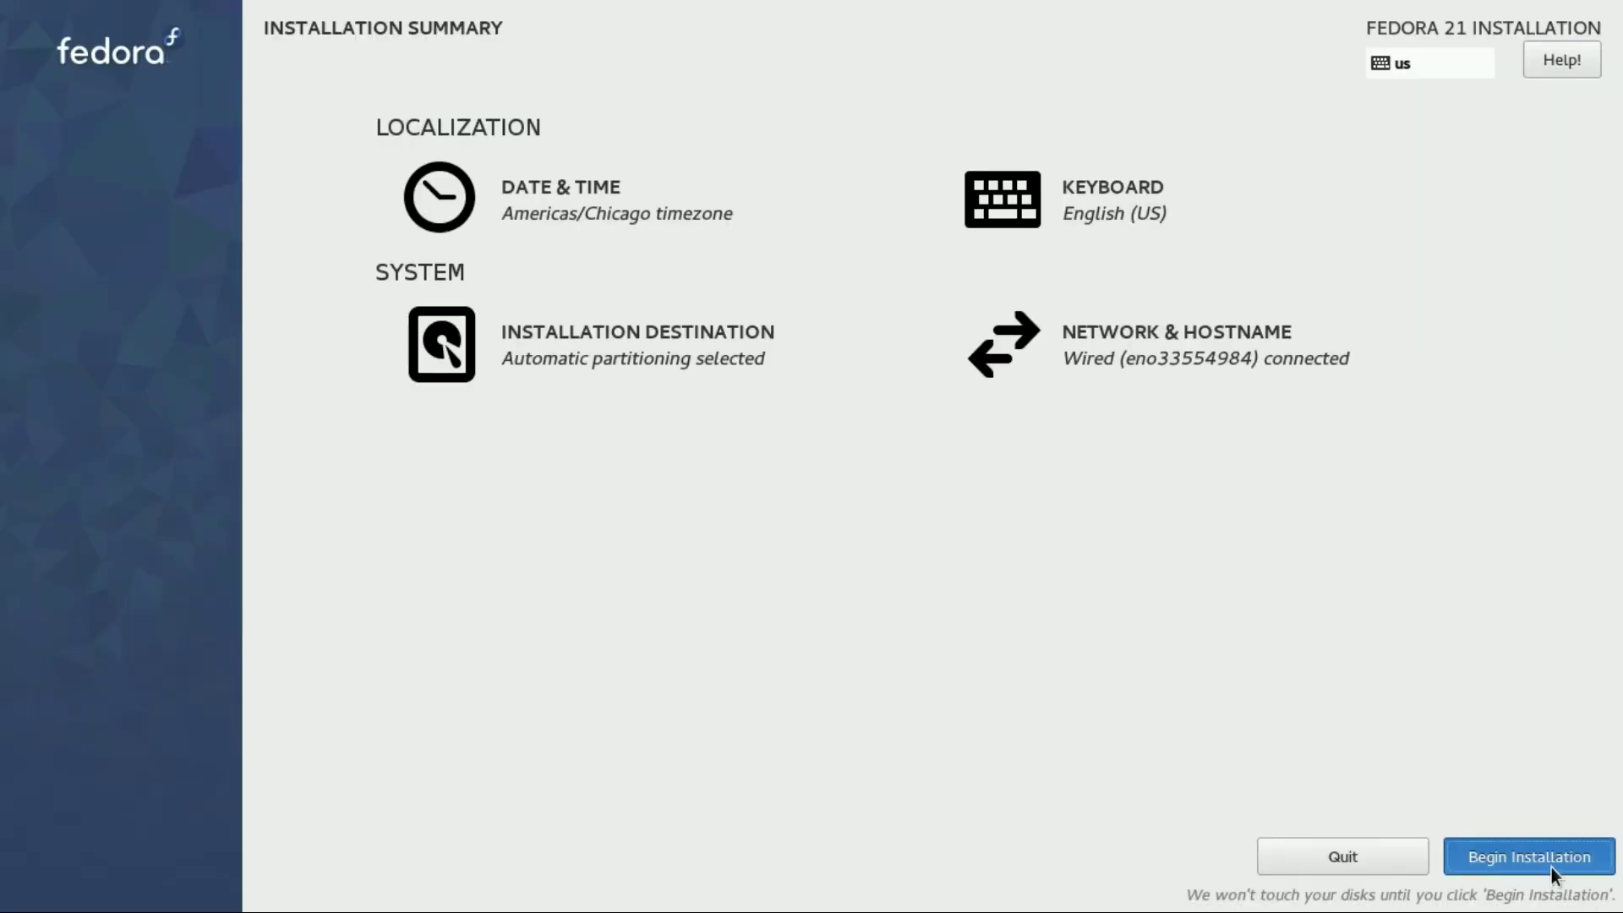
{"action": "left_click", "coordinate": [1551, 867]}
Create an administrator user with a full name and confirmed password, accepting the weak-password warning
{"action": "left_click", "coordinate": [1043, 173]}
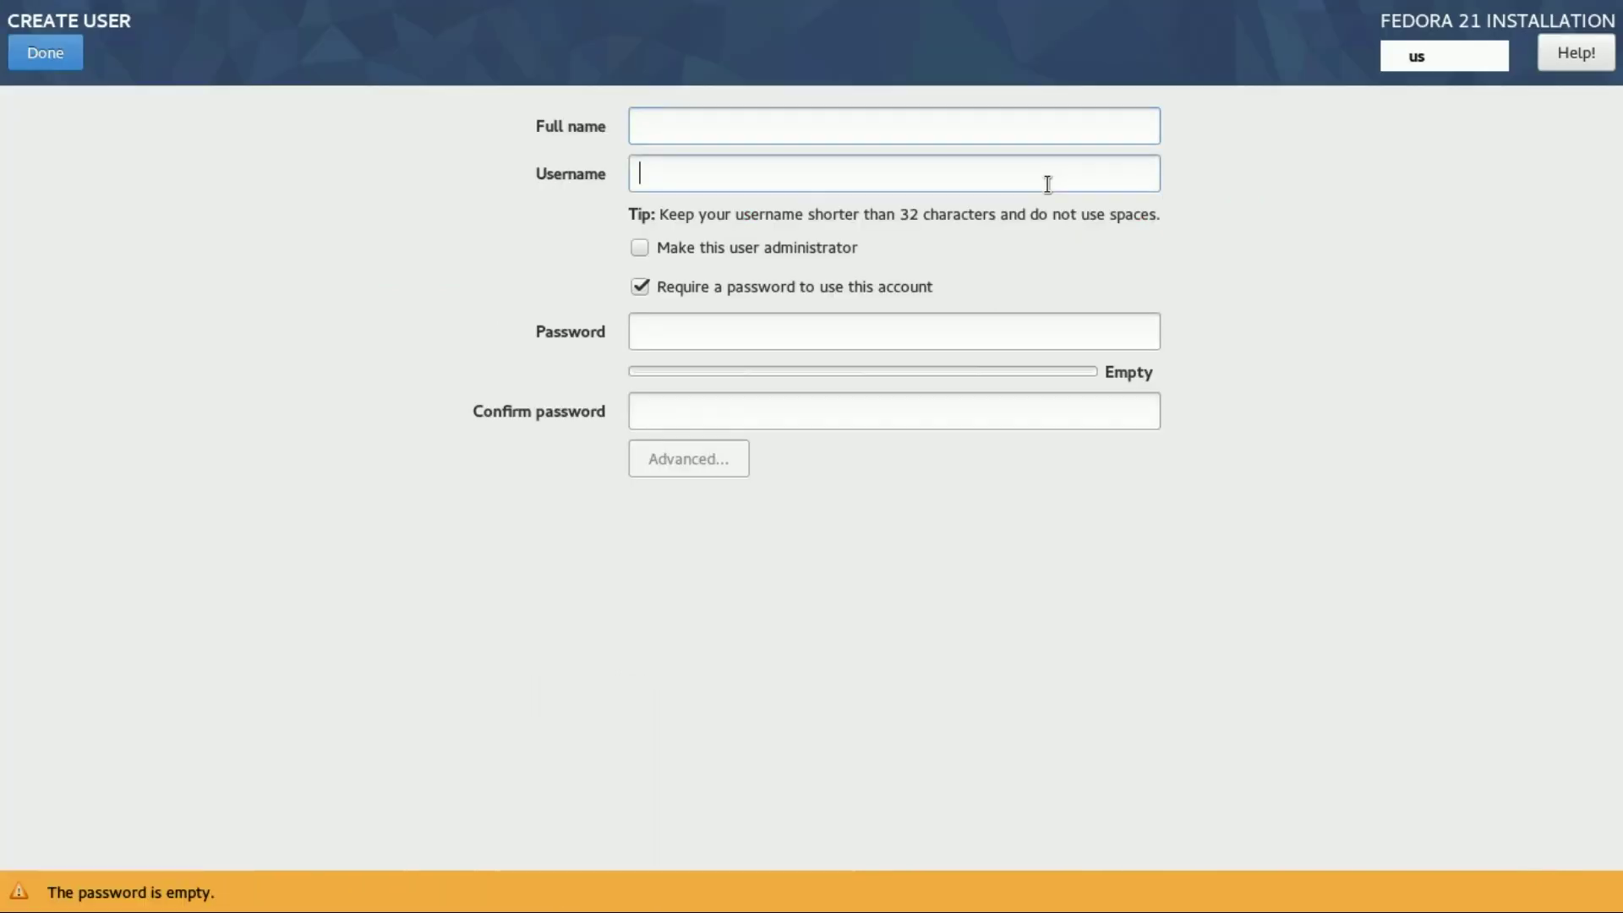
{"action": "left_click", "coordinate": [860, 129]}
{"action": "type", "text": "fedora"}
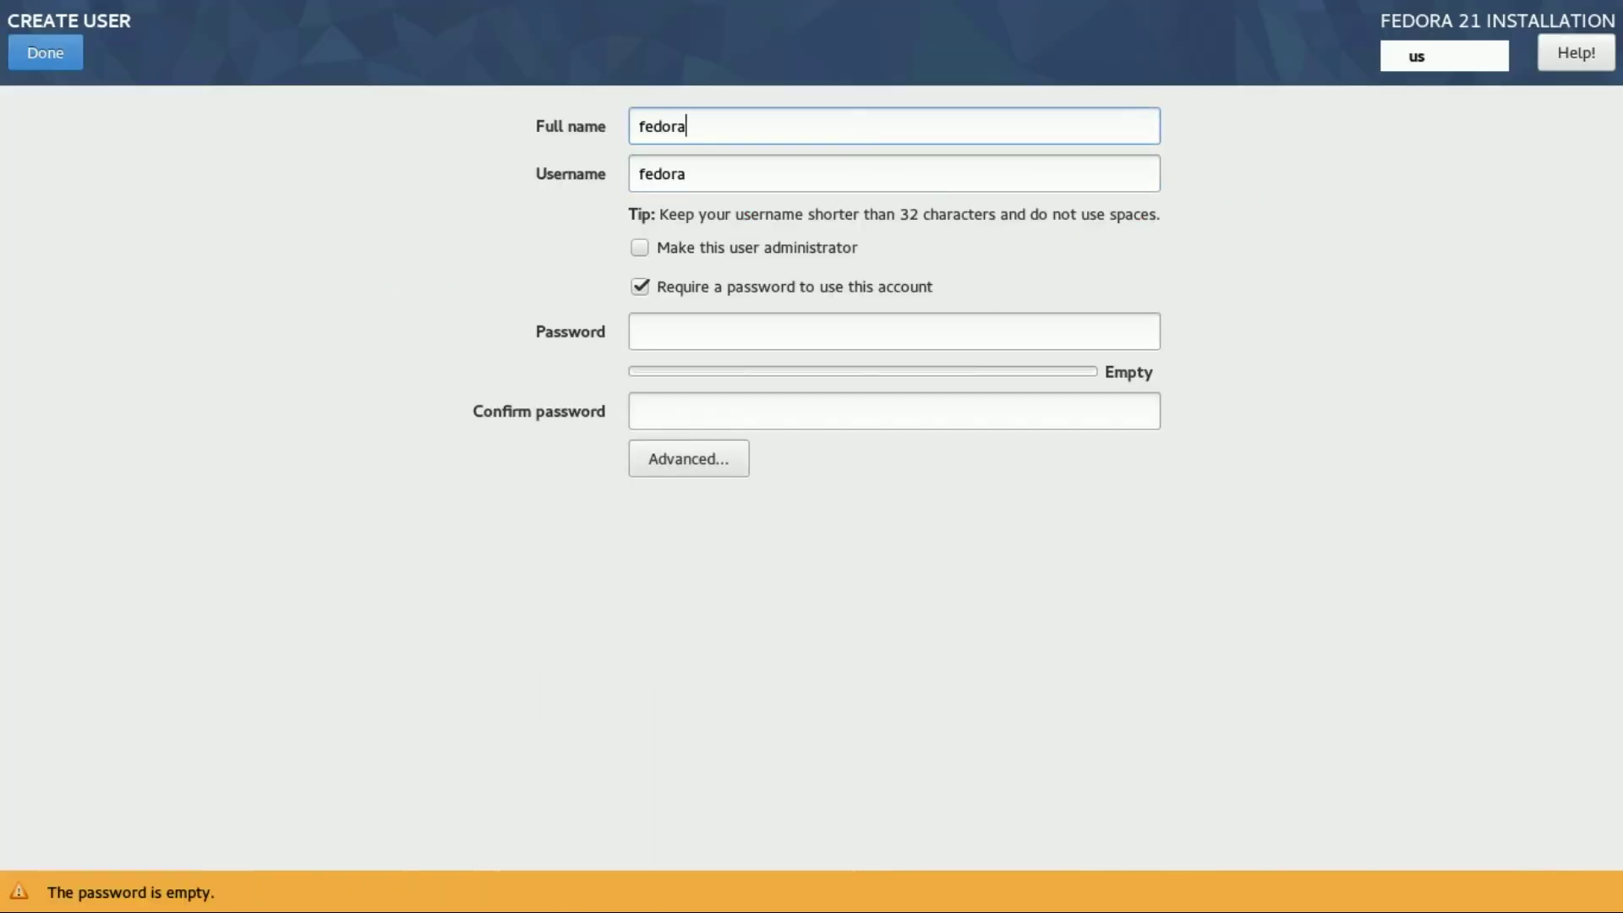
{"action": "key", "text": "Tab"}
{"action": "key", "text": "Tab"}
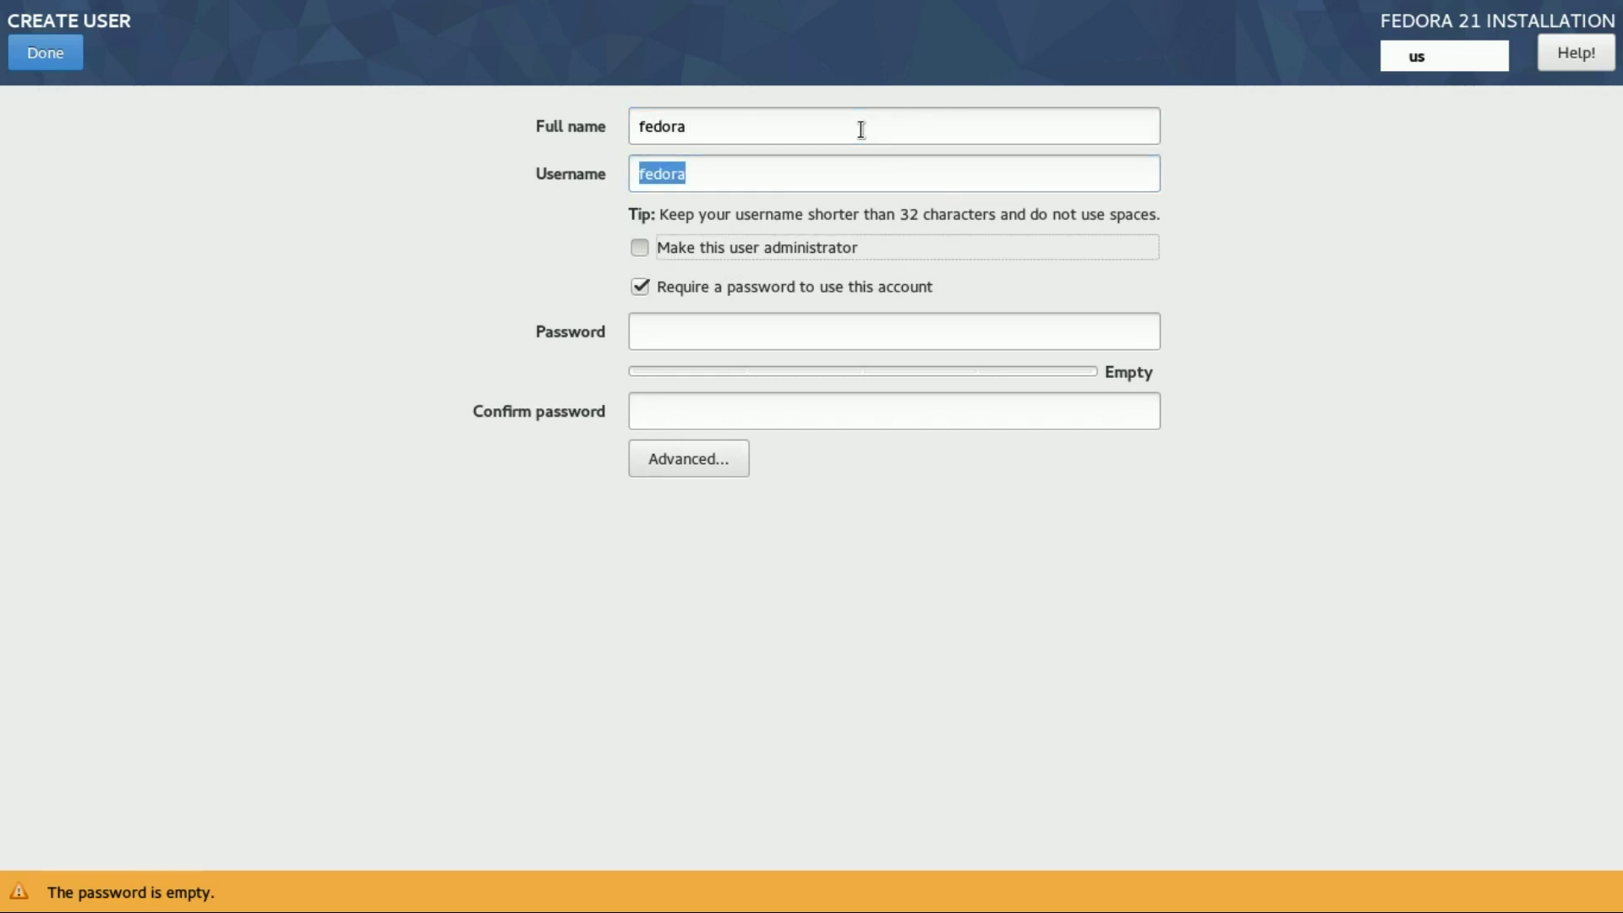
{"action": "key", "text": "space"}
{"action": "key", "text": "Tab"}
{"action": "key", "text": "Tab"}
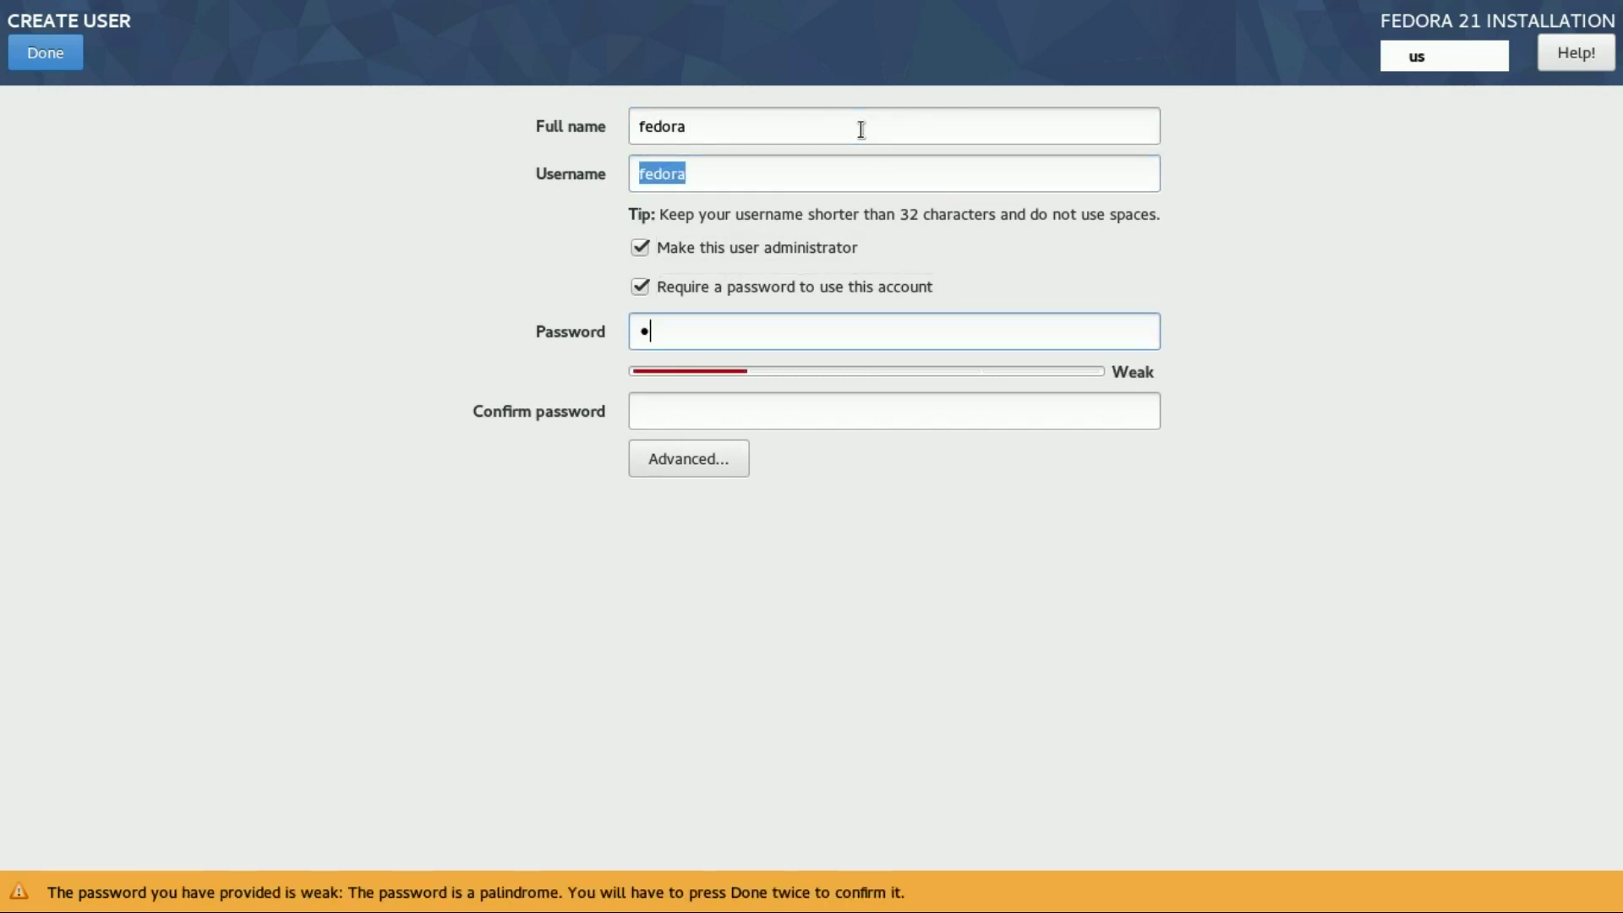
{"action": "key", "text": "Tab"}
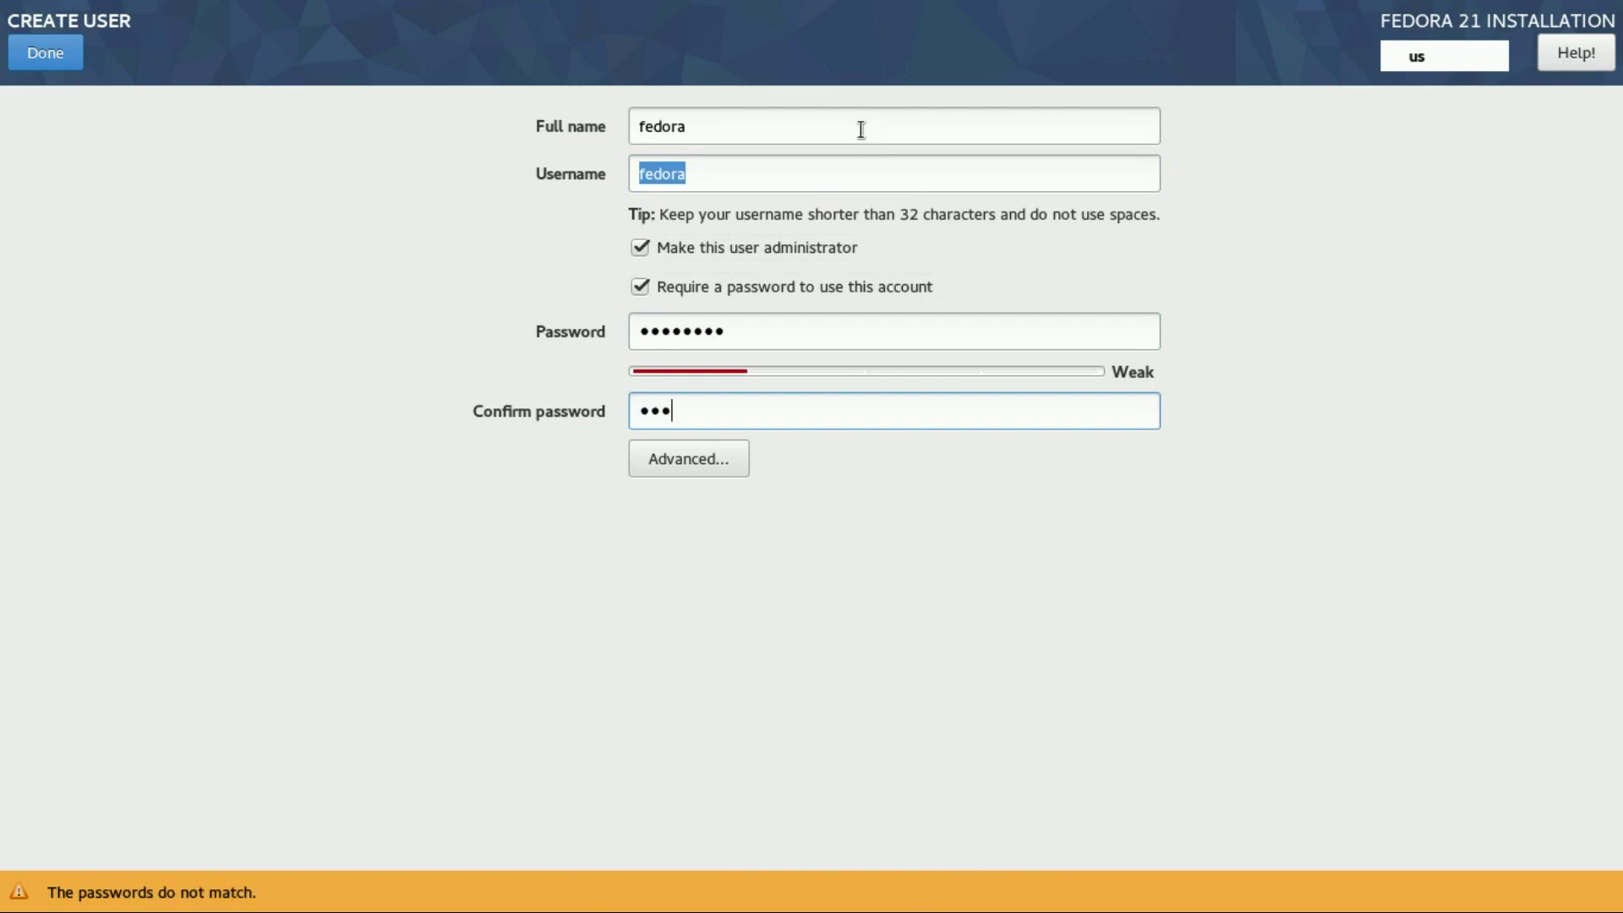
{"action": "left_click", "coordinate": [34, 61]}
{"action": "left_click", "coordinate": [27, 52]}
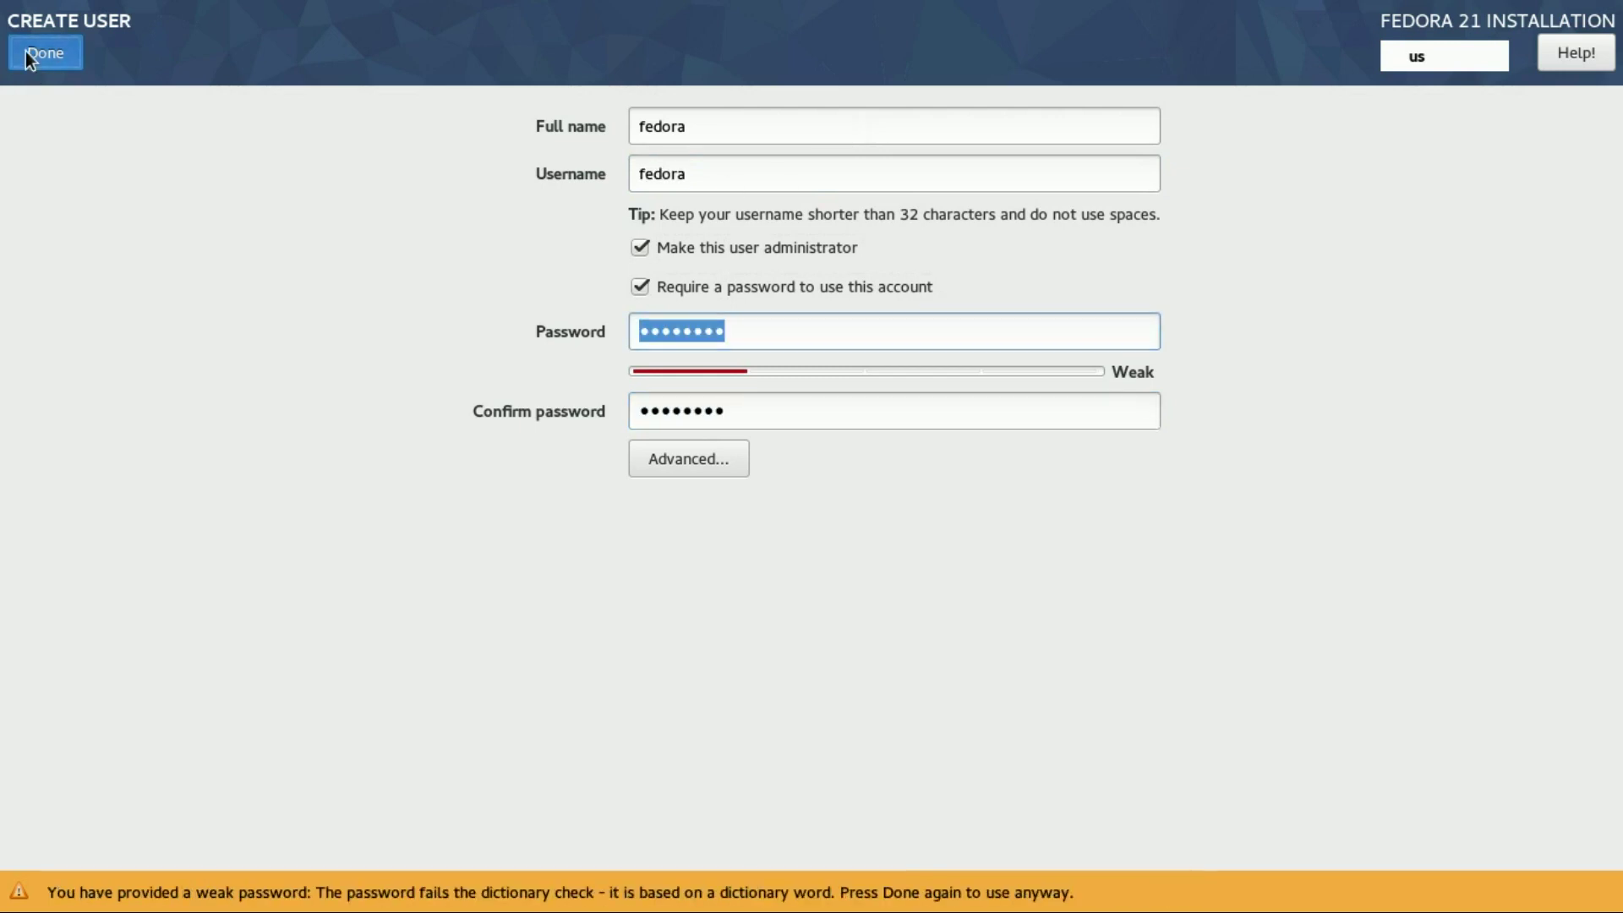
Set the root password, accept the weak-password warning, and quit the finished installer
{"action": "left_click", "coordinate": [606, 221]}
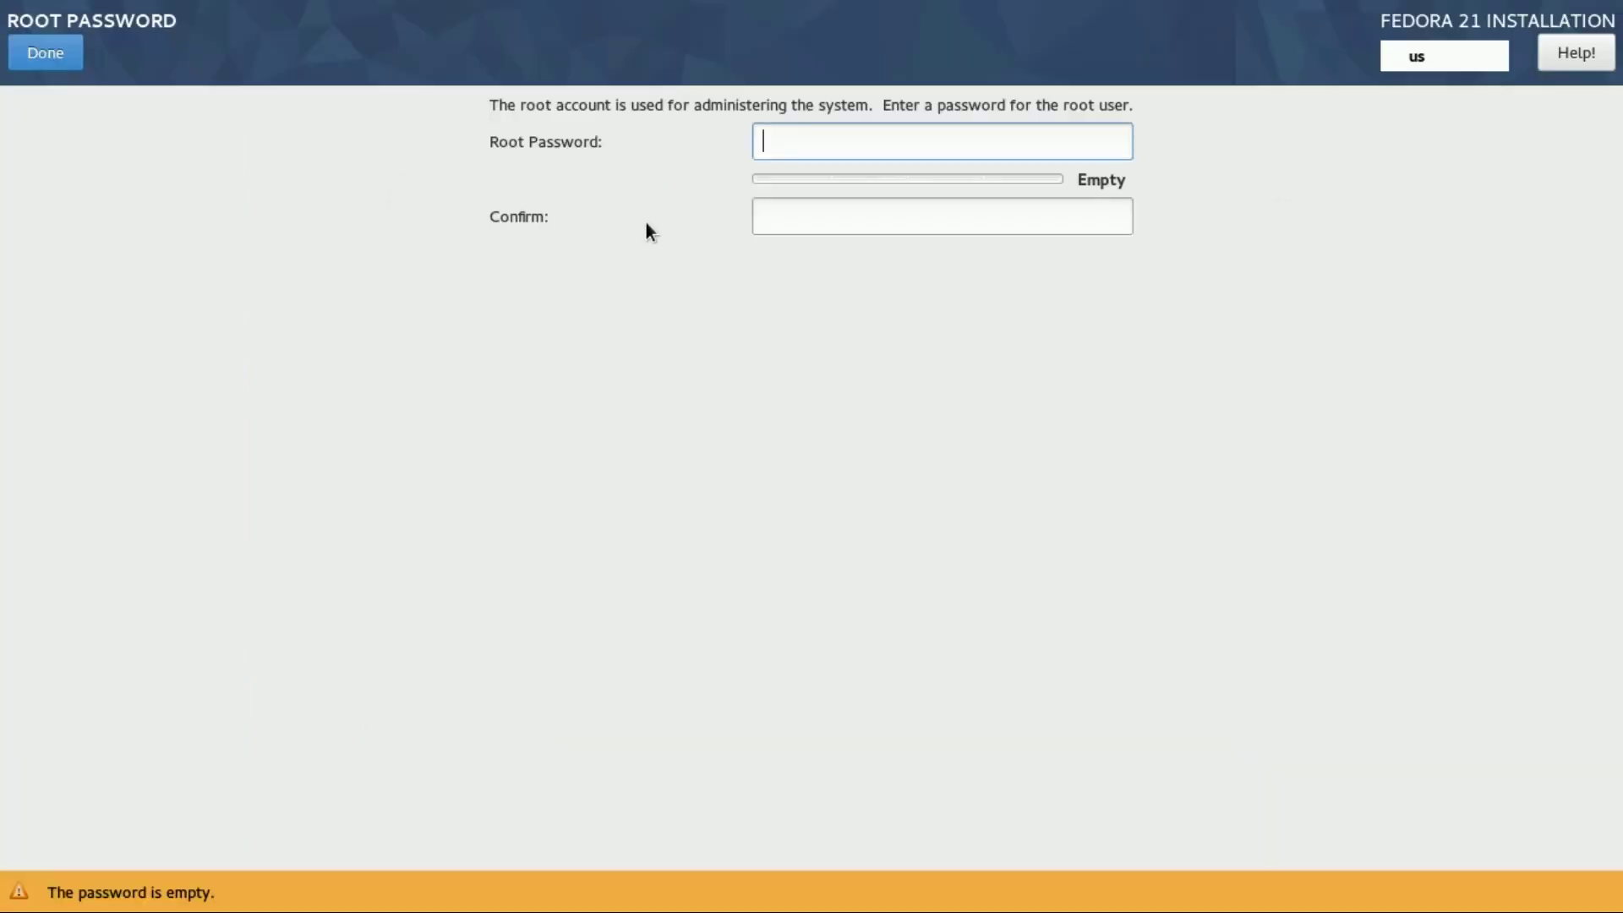
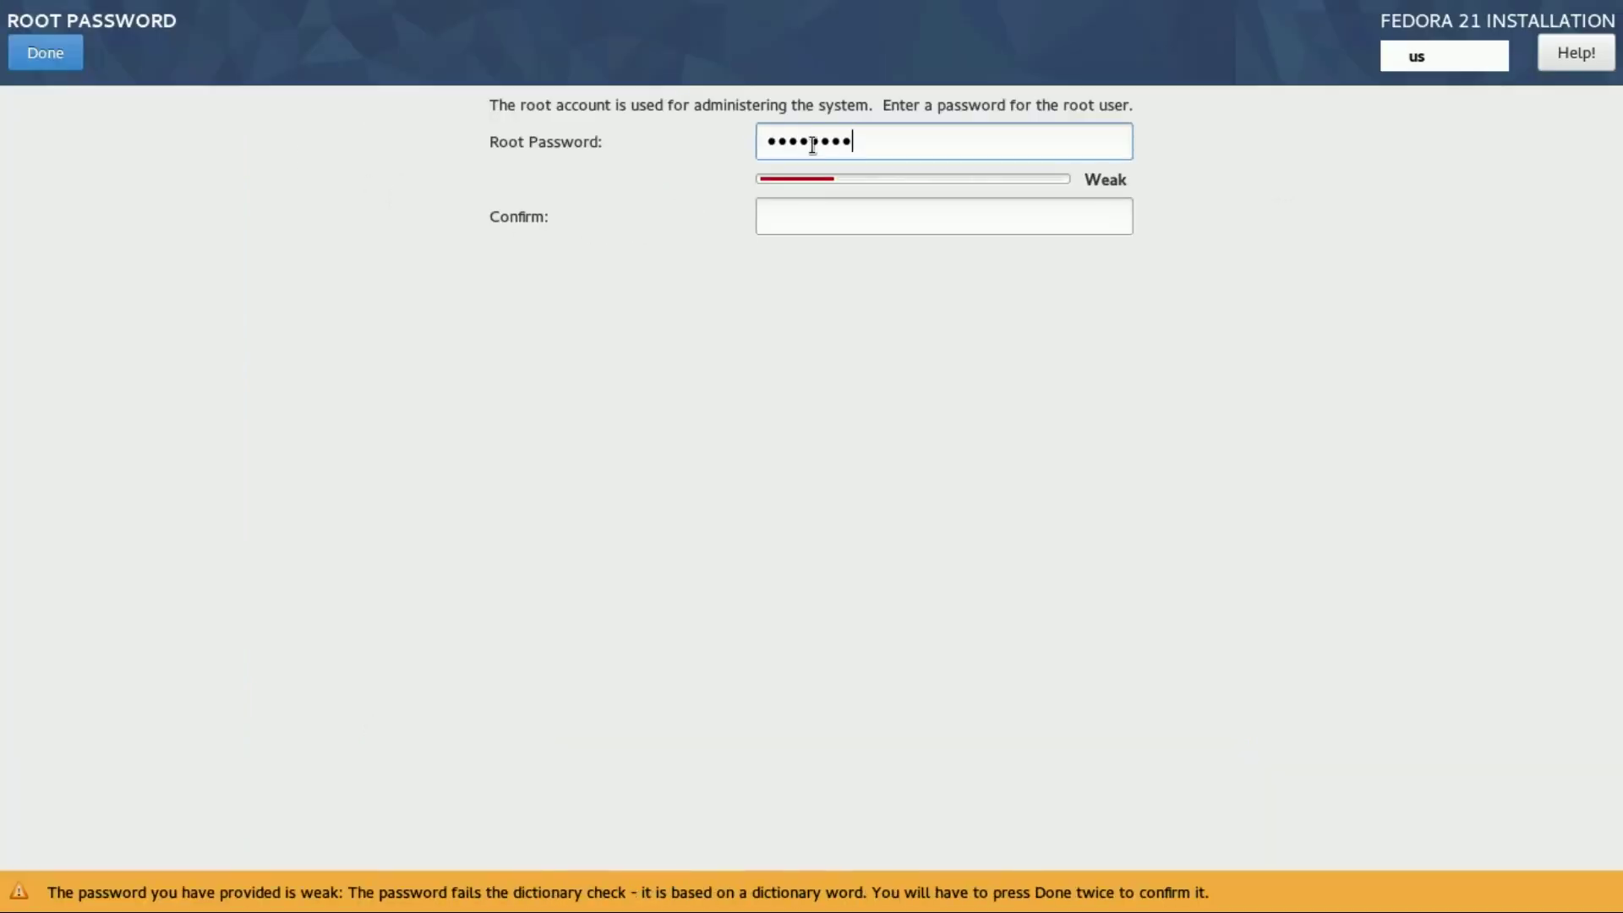
{"action": "key", "text": "Tab"}
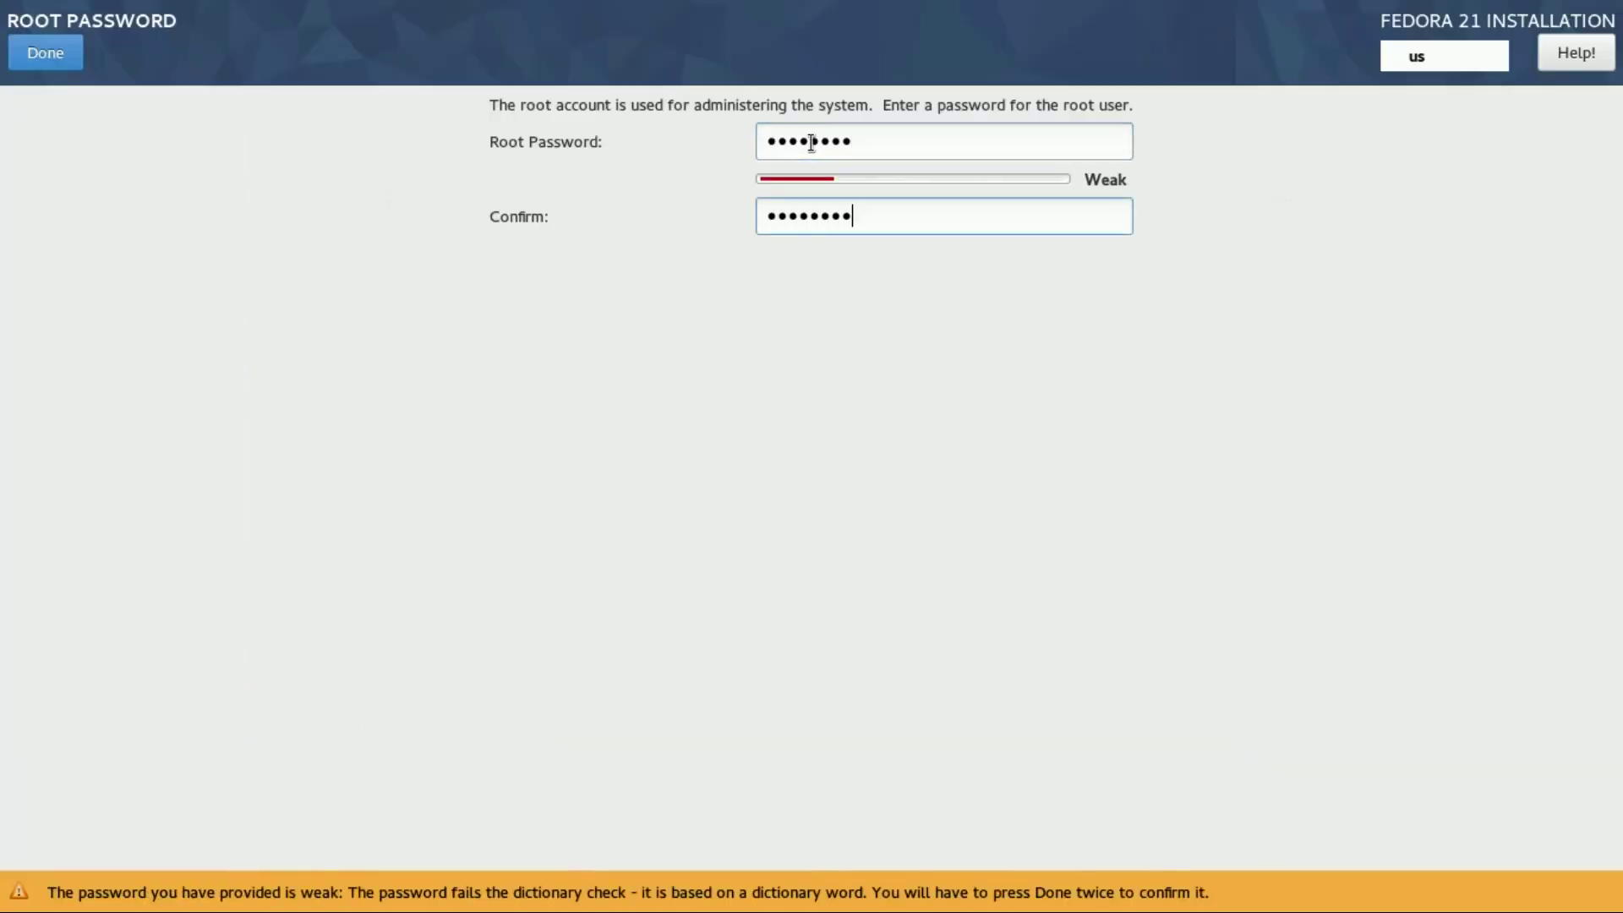
{"action": "left_click", "coordinate": [52, 54]}
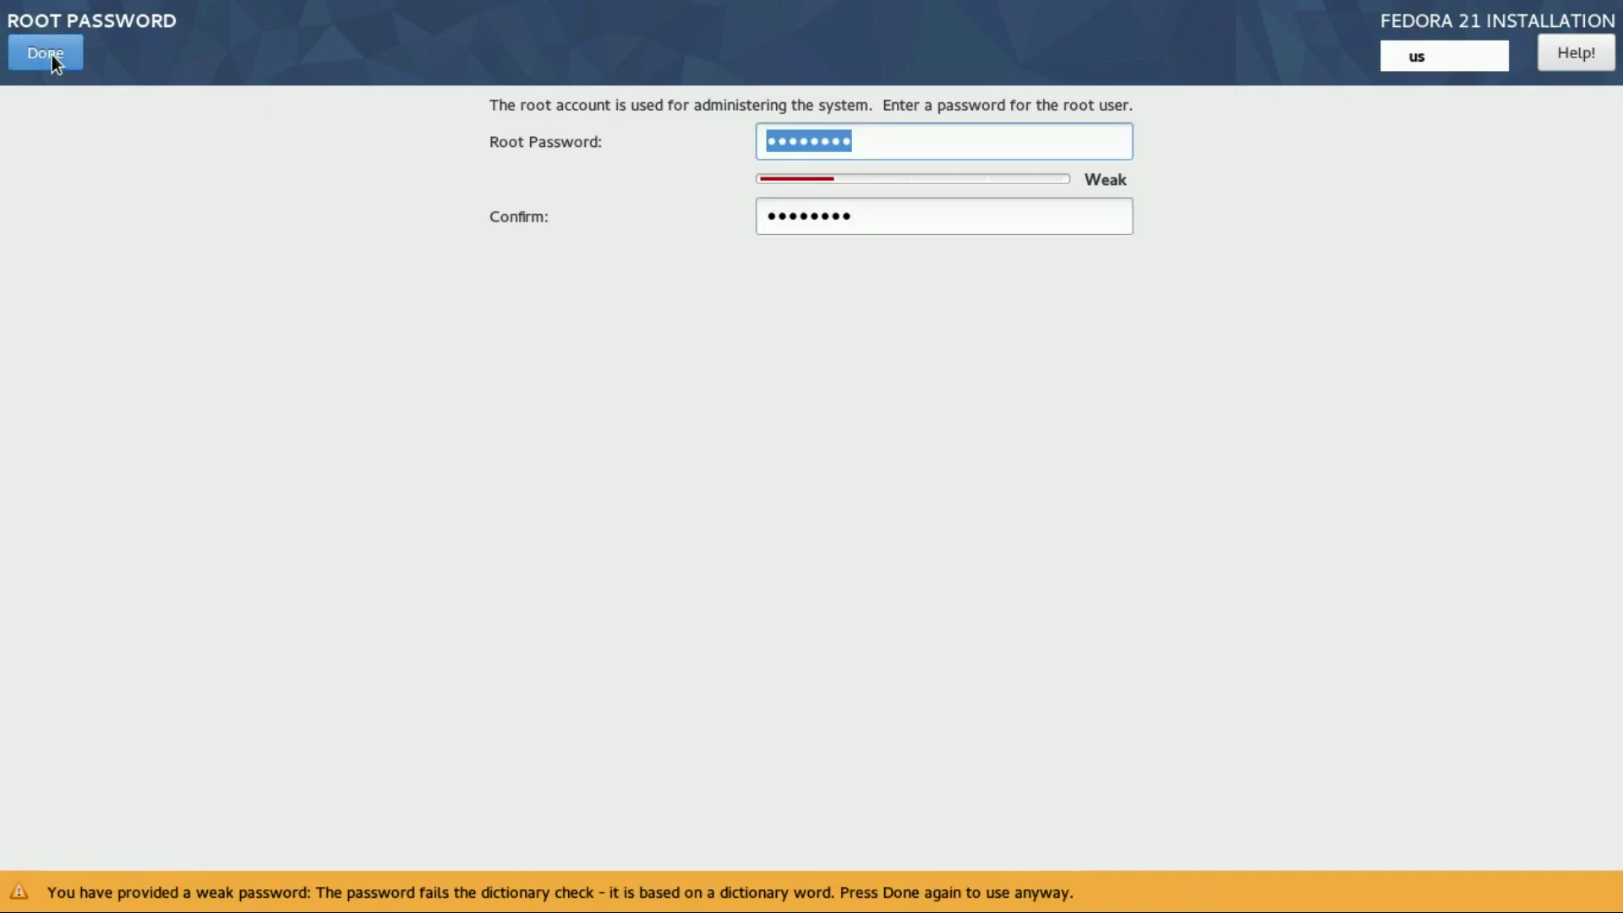
{"action": "left_click", "coordinate": [52, 54]}
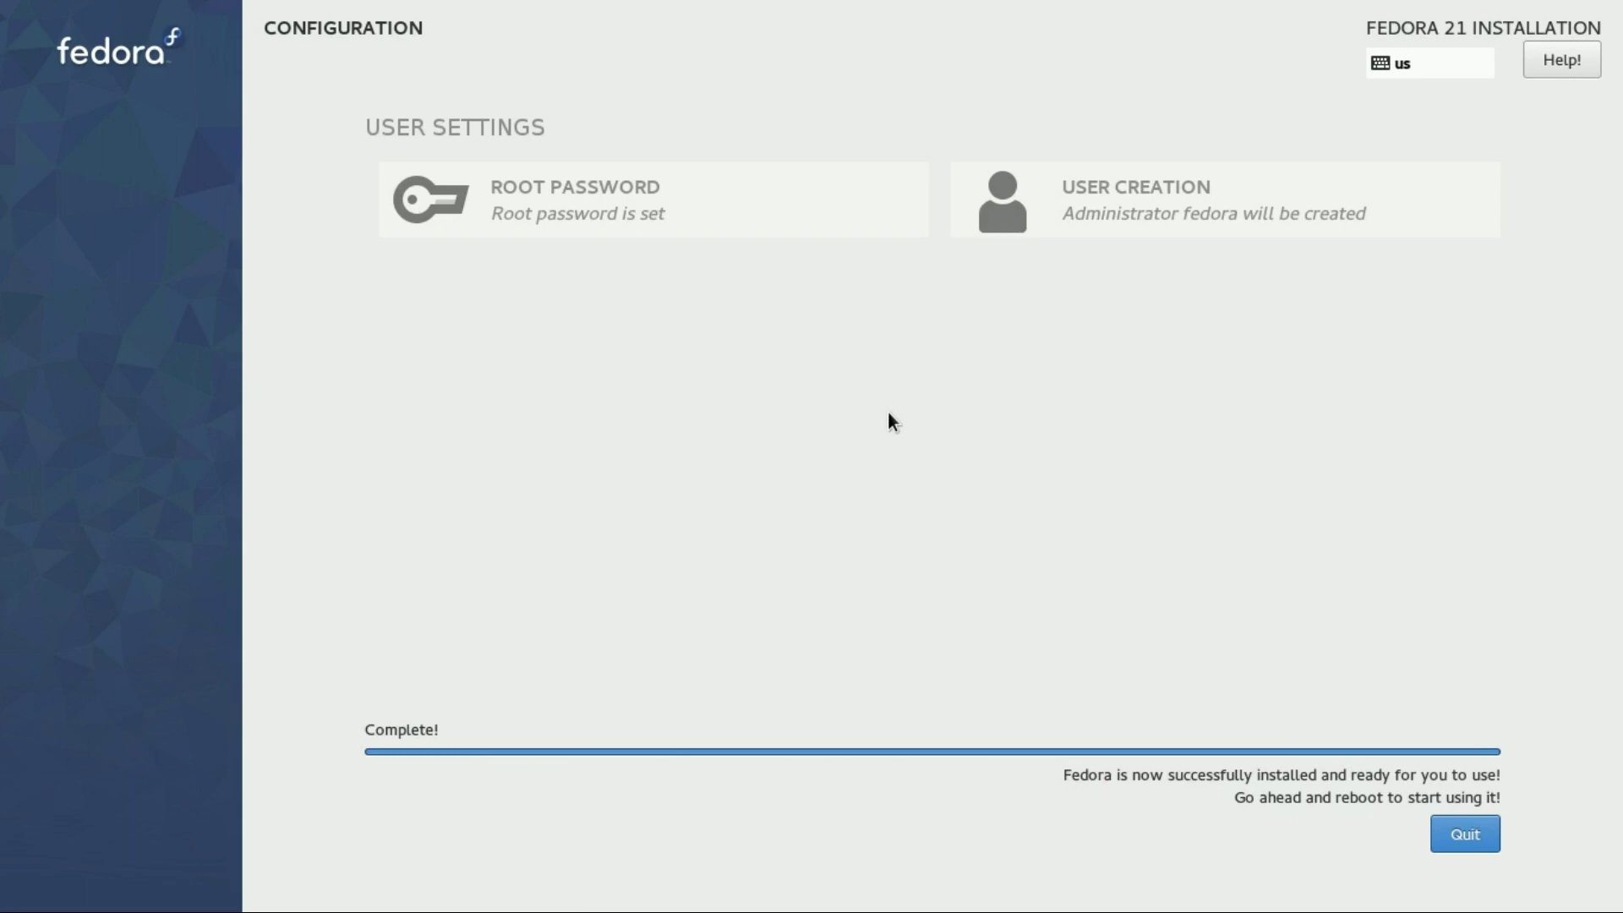
{"action": "left_click", "coordinate": [1443, 834]}
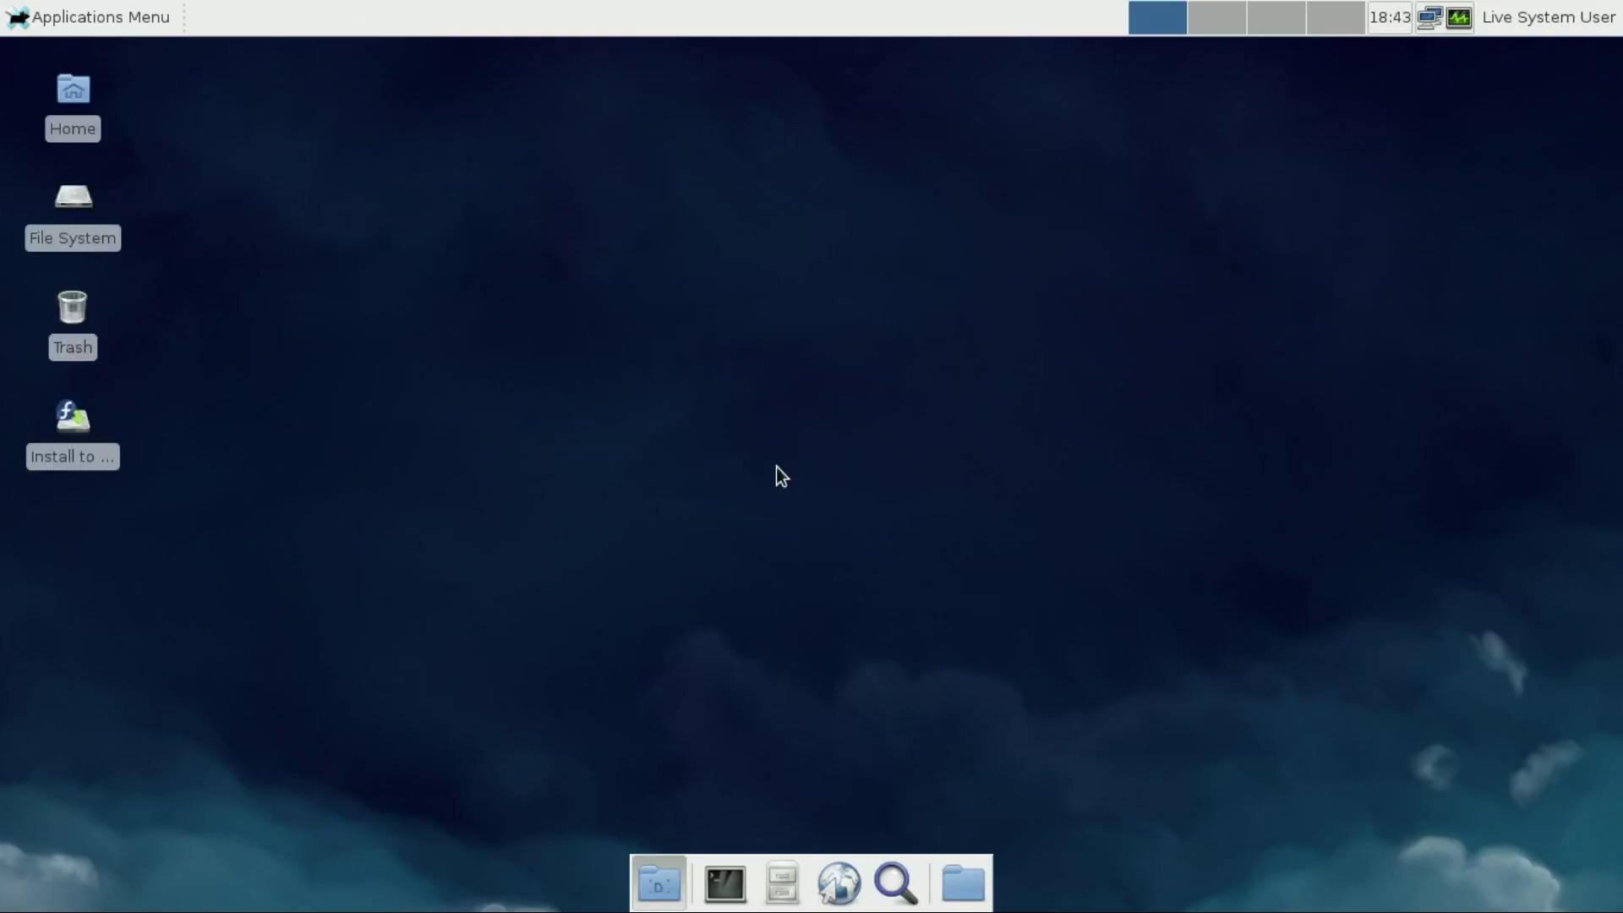
Log out of the live session and browse the login screen's power, accessibility, language and session menus
{"action": "left_click", "coordinate": [112, 18]}
{"action": "left_click", "coordinate": [127, 463]}
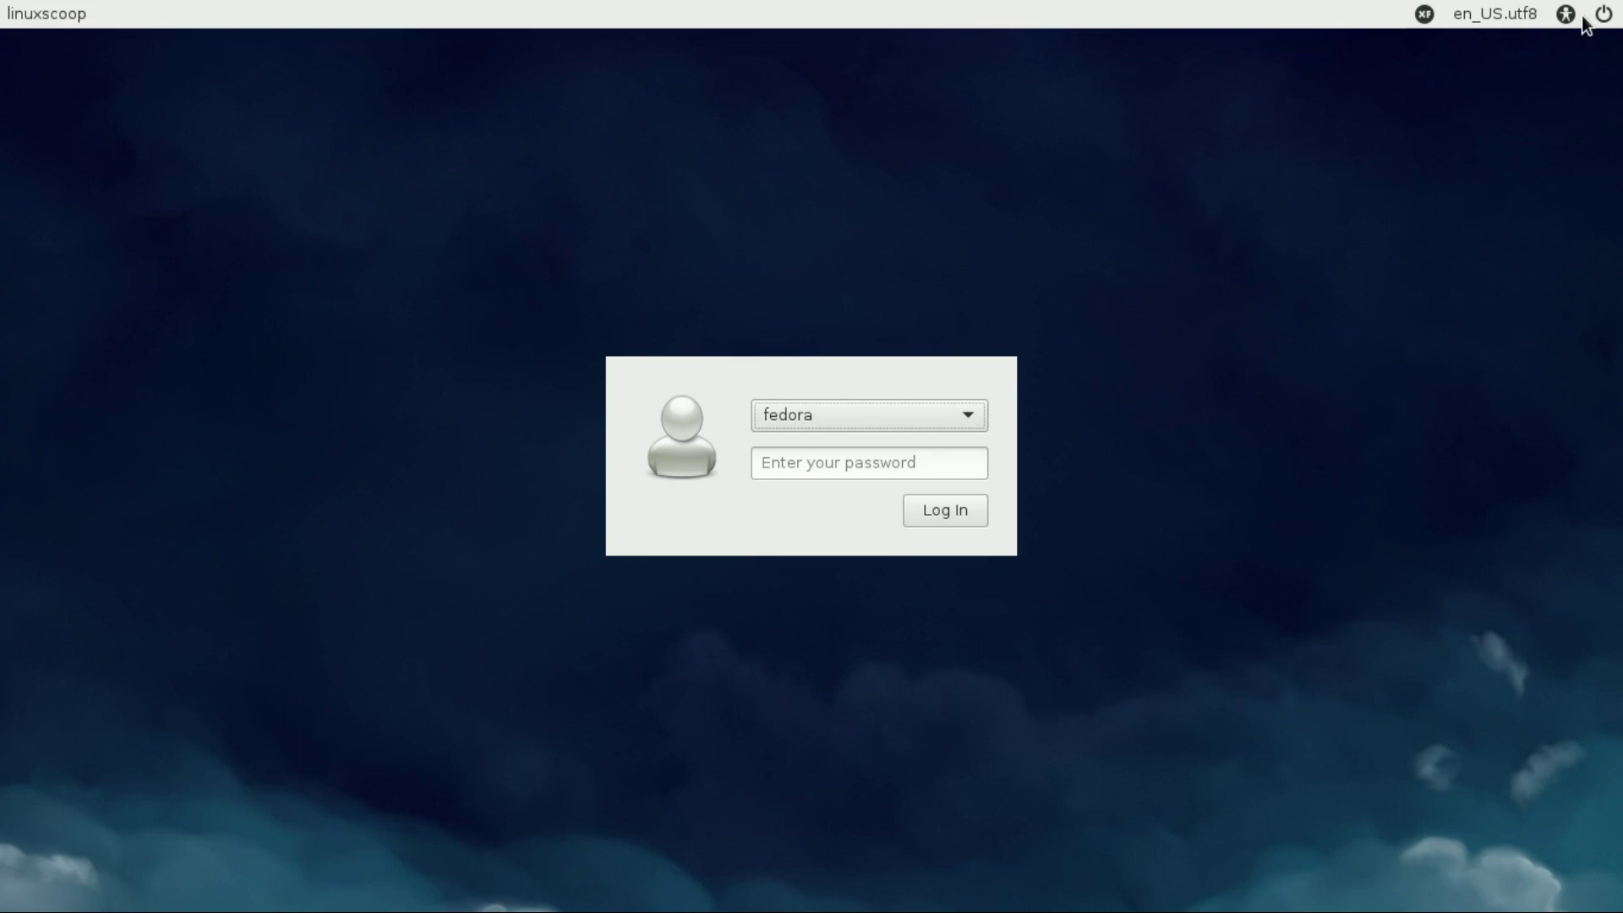
{"action": "left_click", "coordinate": [1604, 24]}
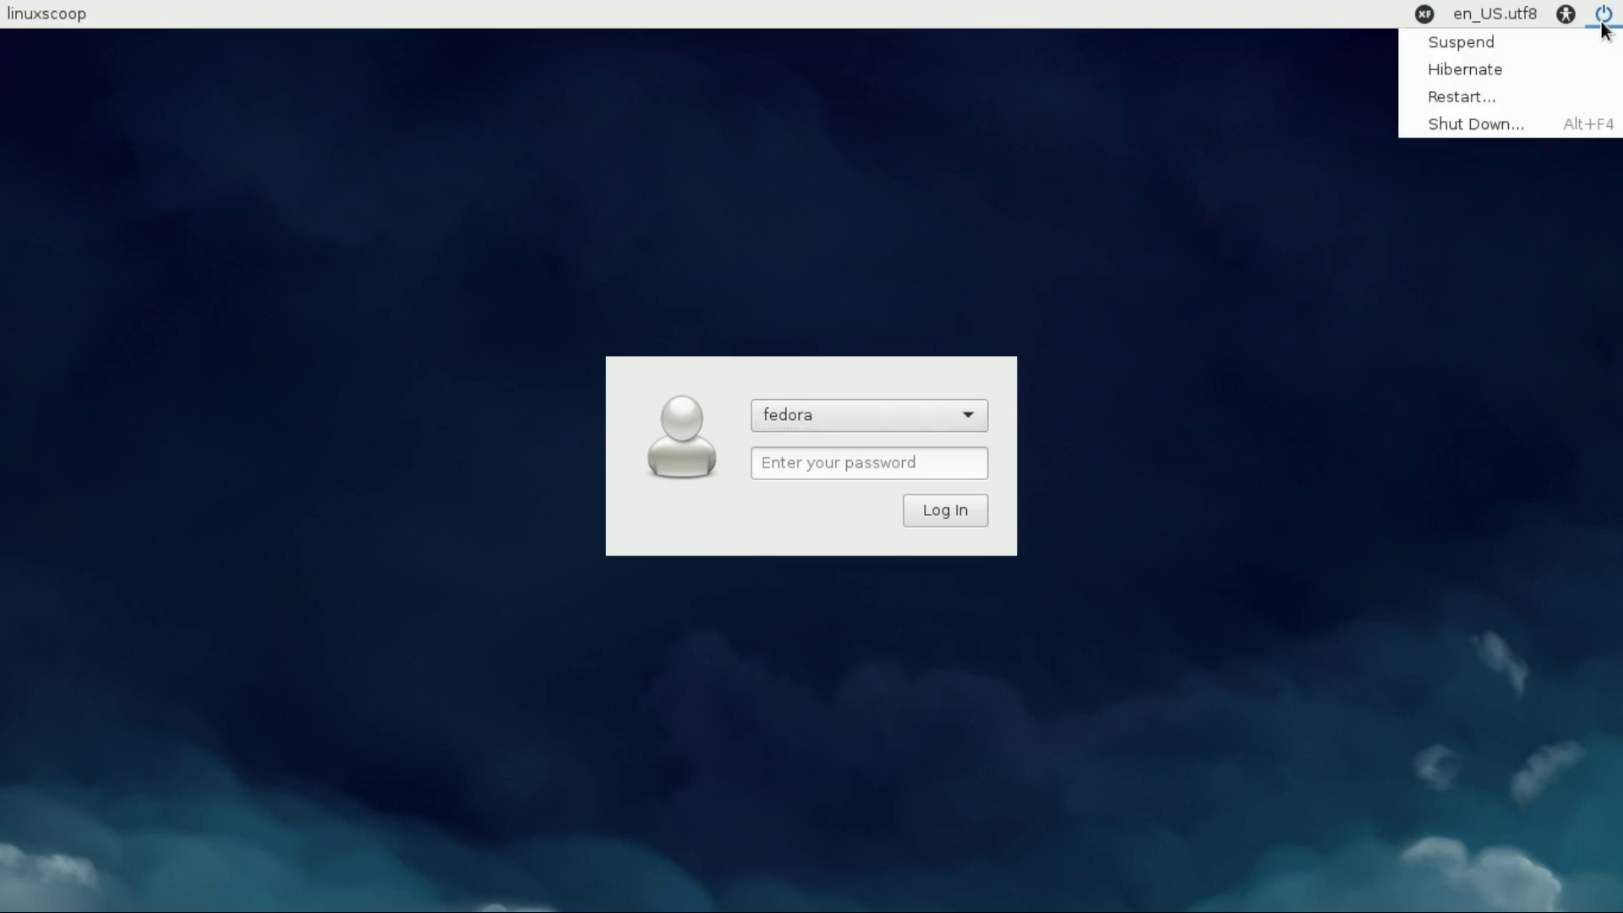
{"action": "left_click", "coordinate": [1571, 161]}
{"action": "left_click", "coordinate": [1565, 14]}
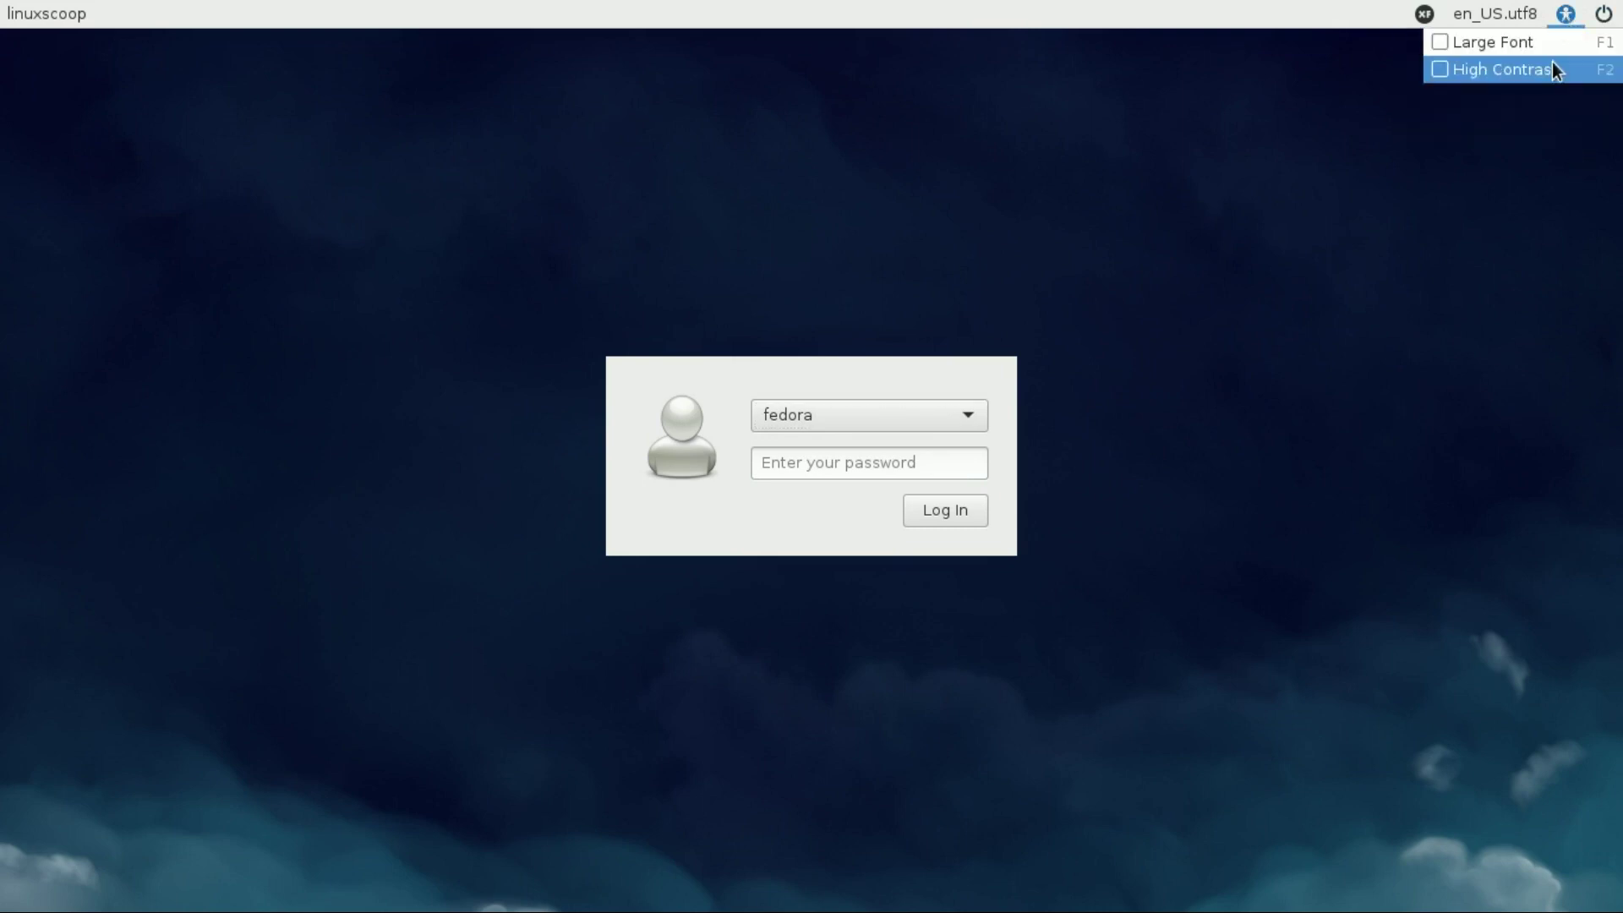
{"action": "left_click", "coordinate": [1494, 14]}
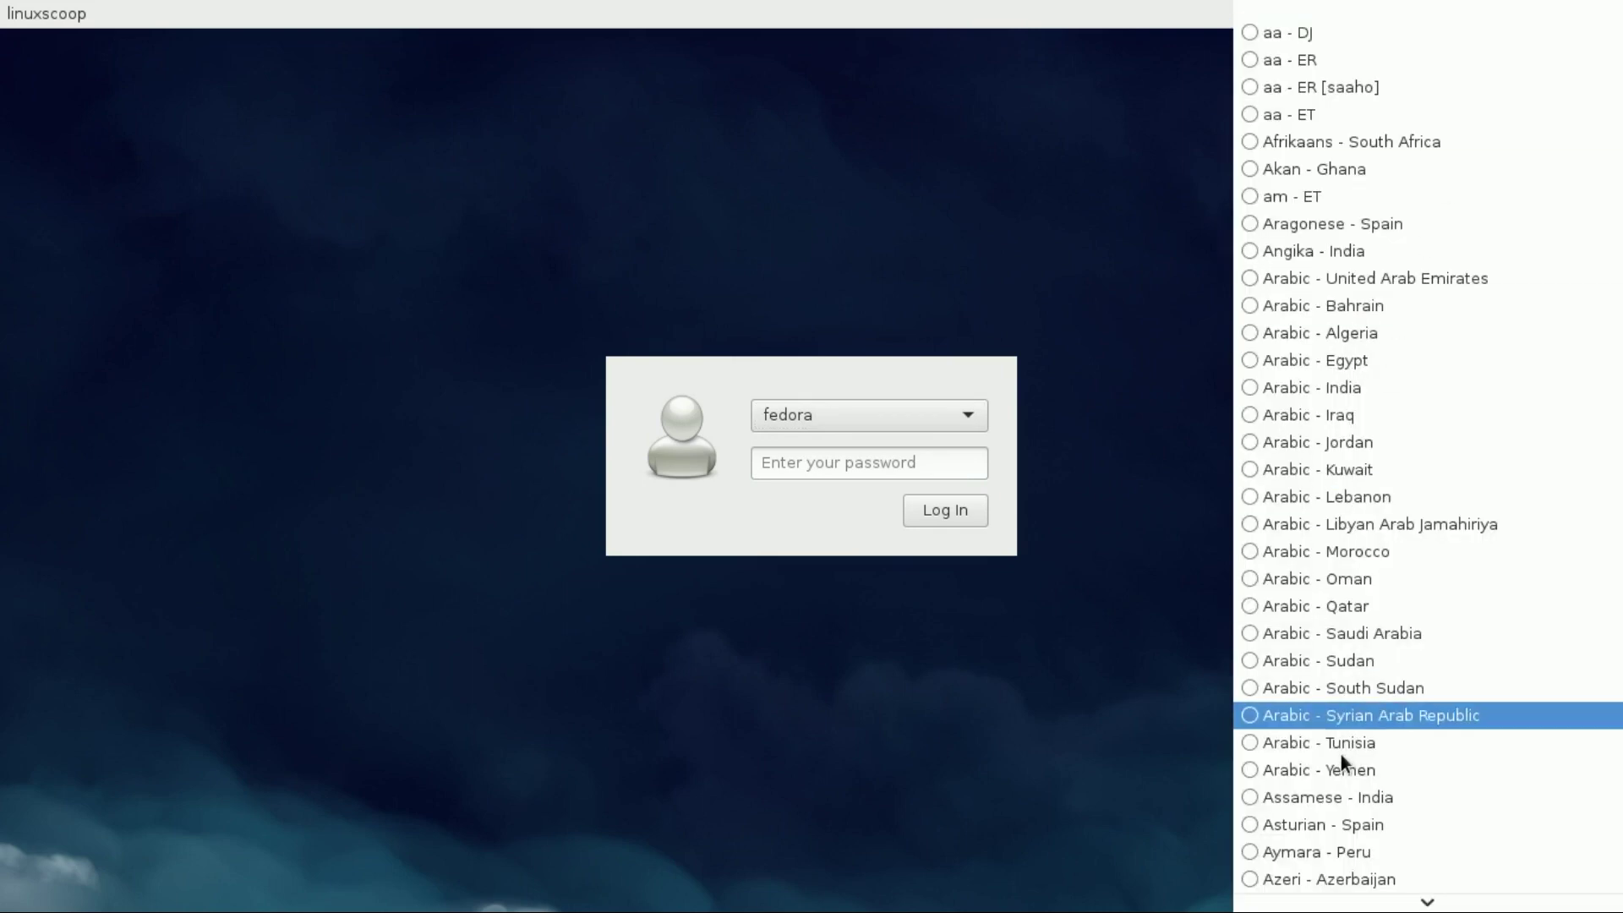
{"action": "left_click", "coordinate": [1272, 152]}
{"action": "left_click", "coordinate": [1425, 17]}
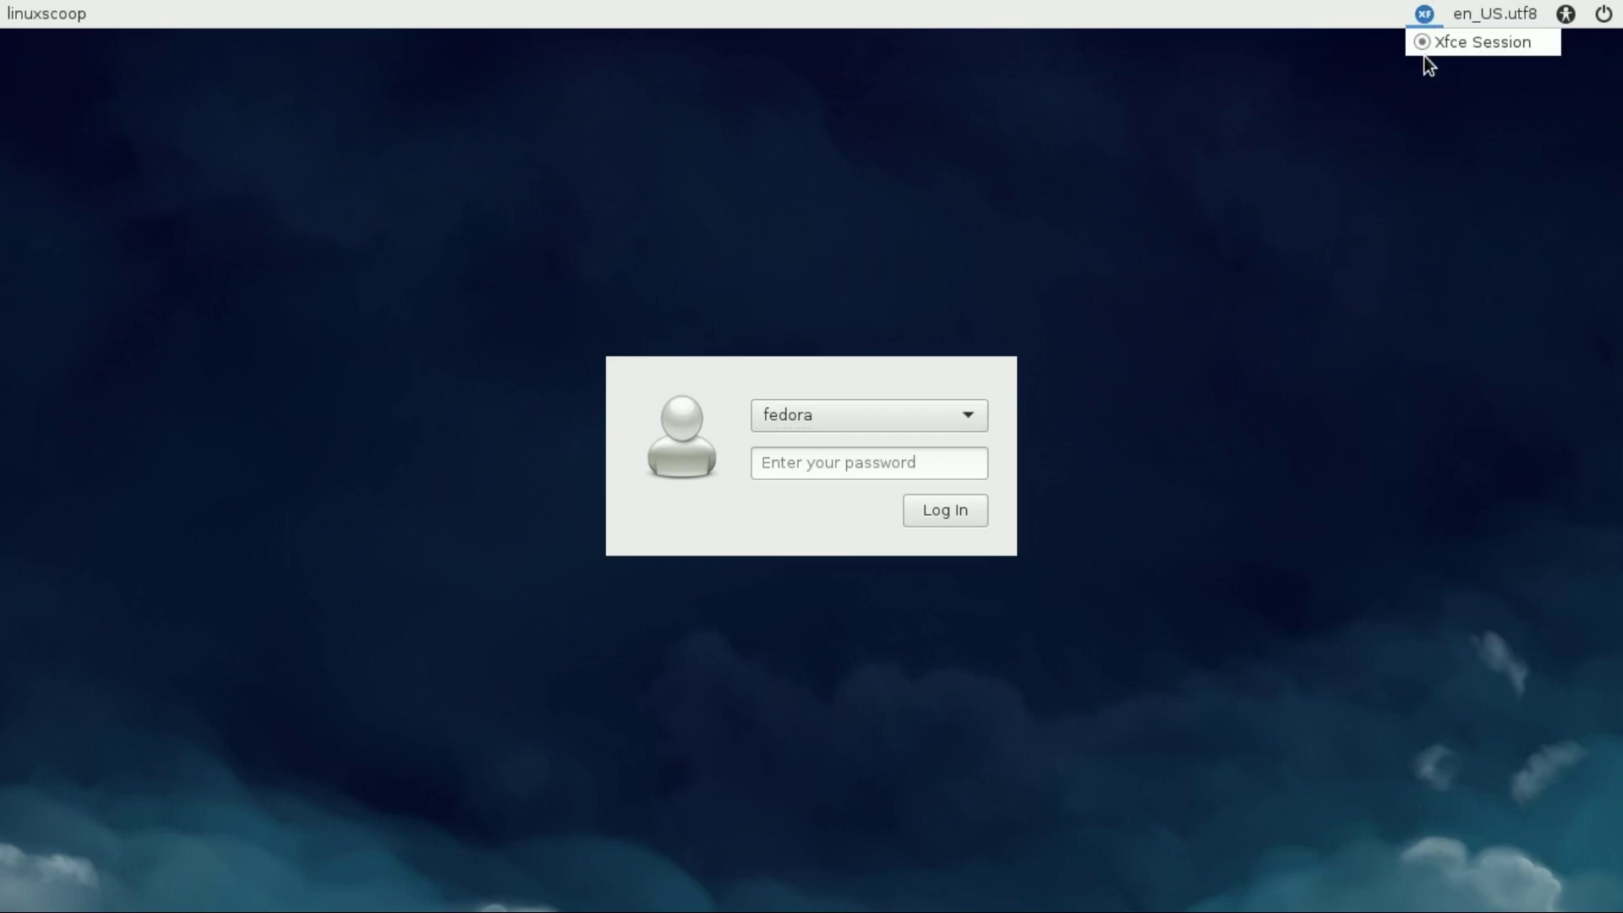
{"action": "left_click", "coordinate": [1123, 363]}
Sign in to the desktop with the account password
{"action": "left_click", "coordinate": [851, 459]}
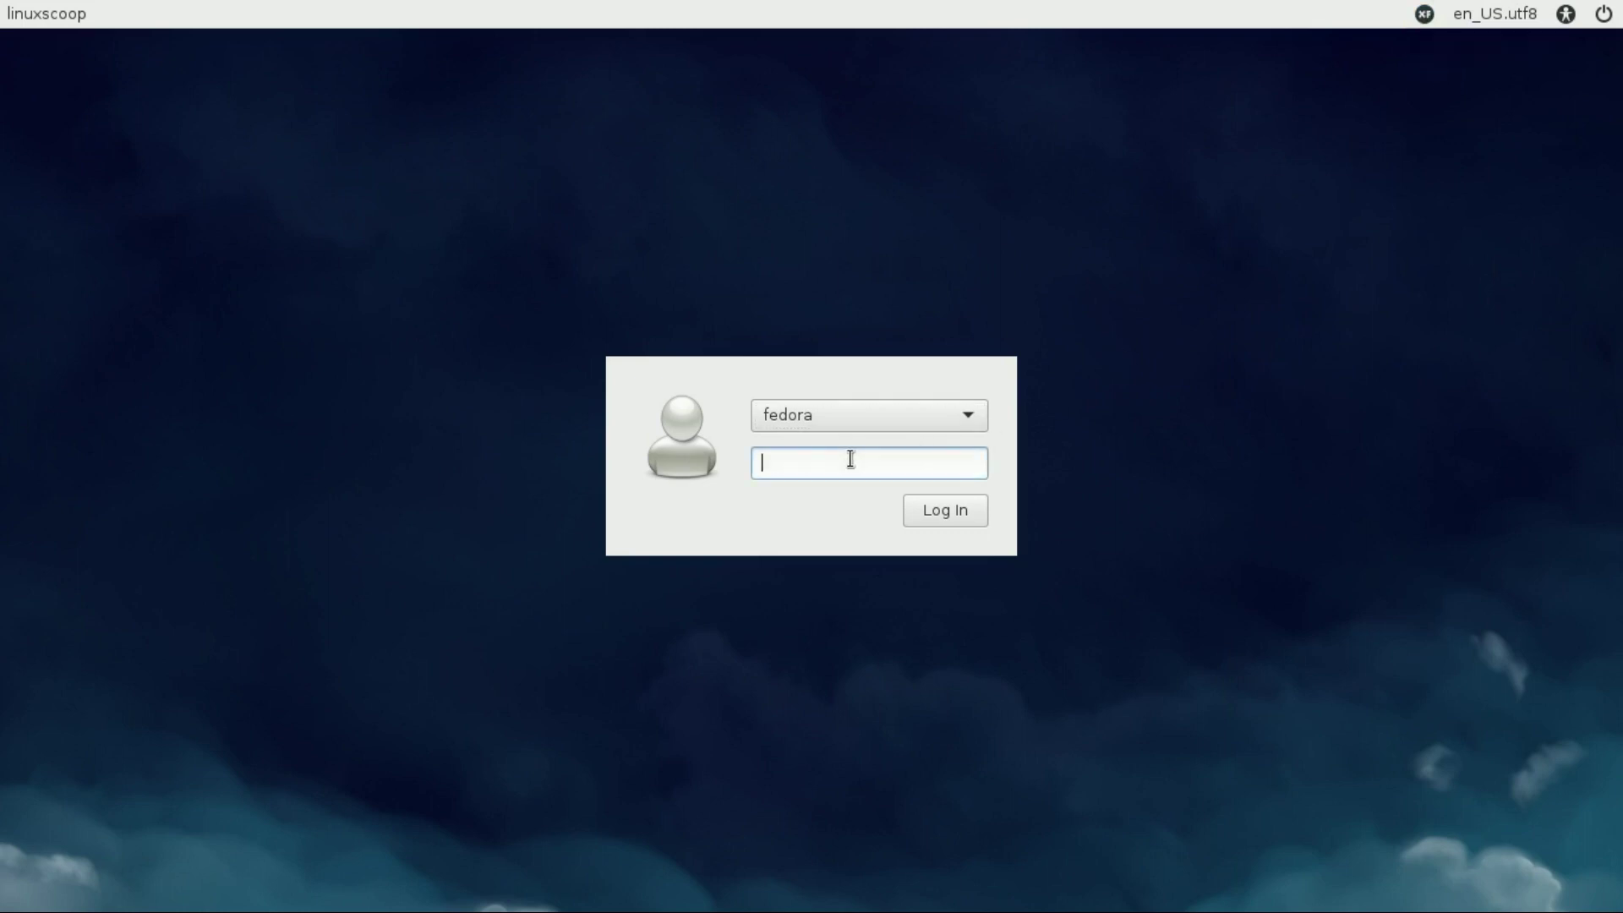
{"action": "key", "text": "Return"}
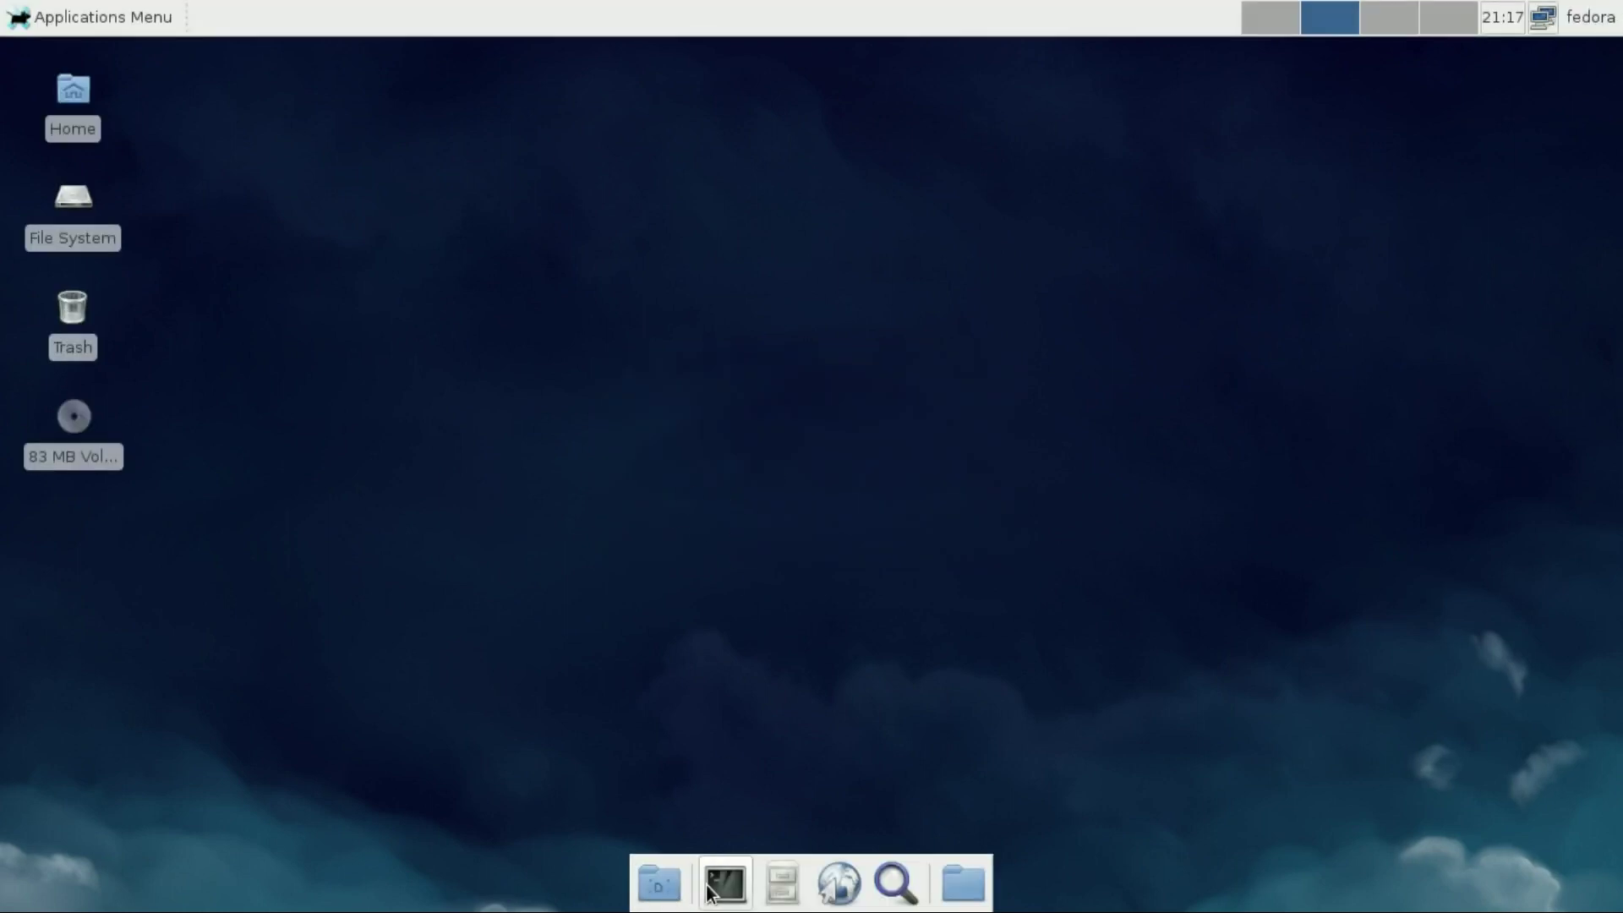
View the panel's About dialog showing xfce4-panel 4.10.1, then close it
{"action": "right_click", "coordinate": [665, 892]}
{"action": "mouse_move", "coordinate": [687, 861]}
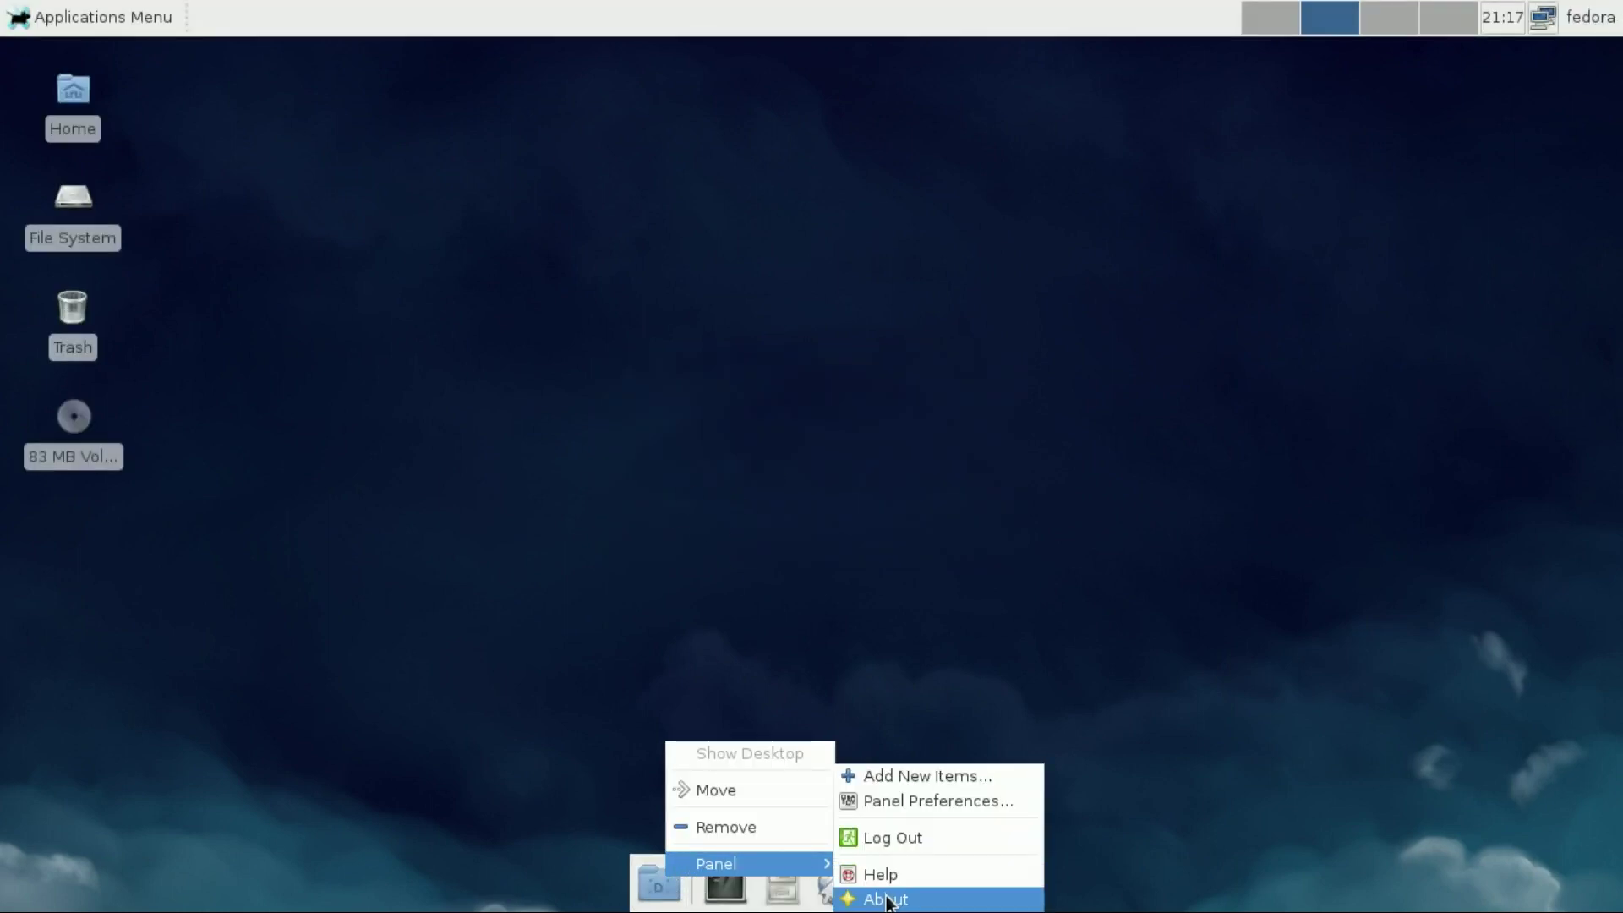
{"action": "left_click", "coordinate": [871, 896]}
{"action": "left_click_drag", "start_coordinate": [674, 420], "coordinate": [1020, 432]}
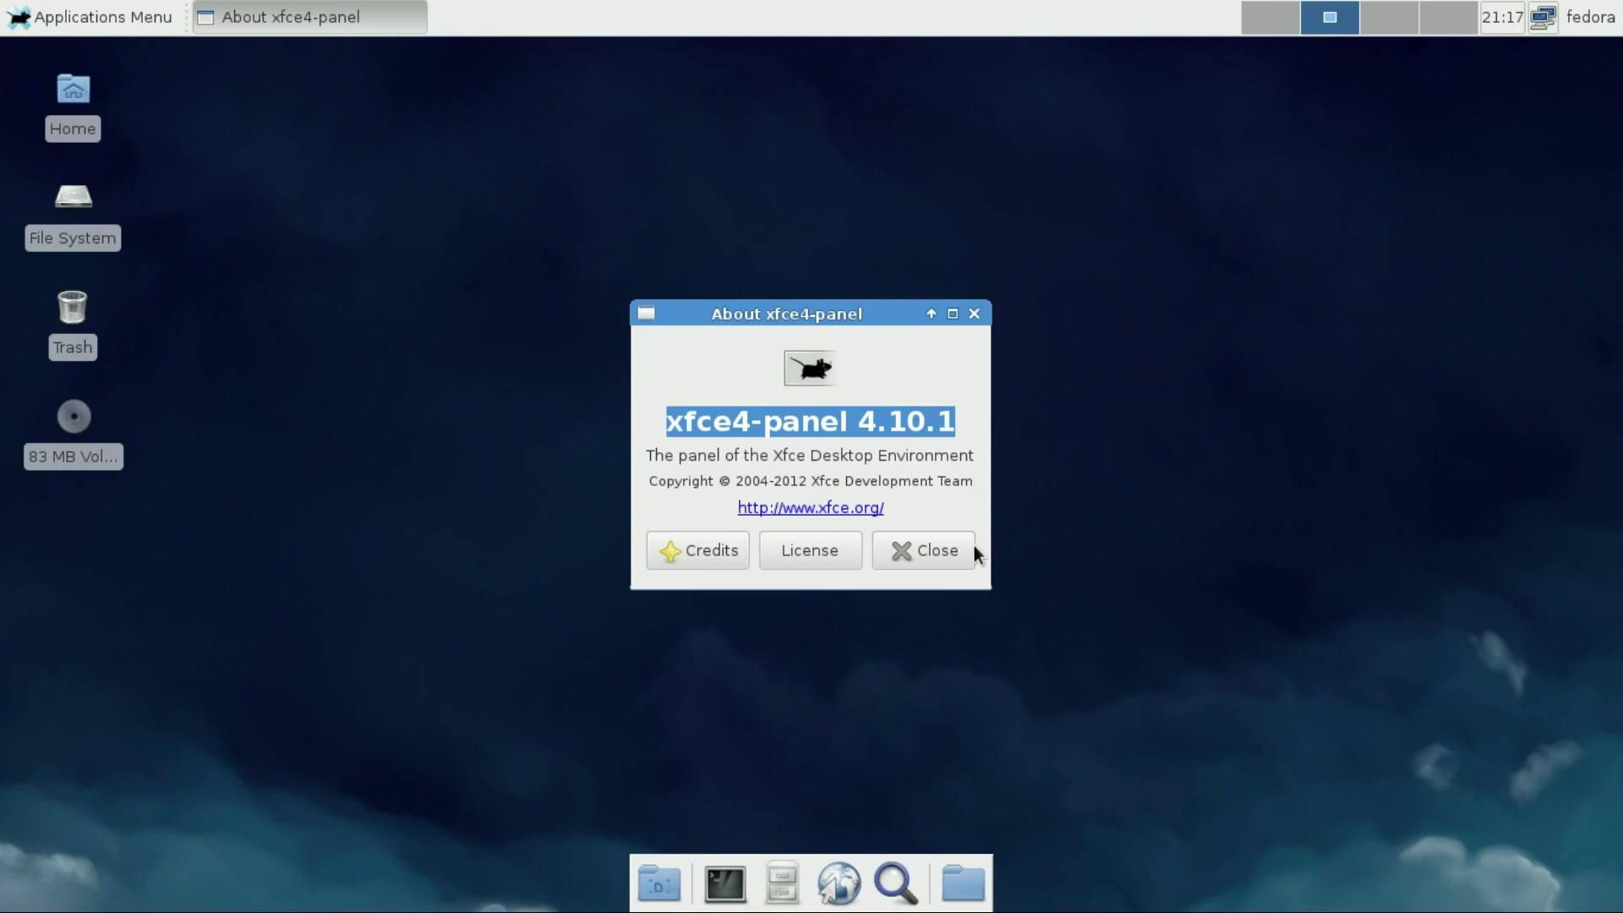
{"action": "left_click", "coordinate": [917, 551]}
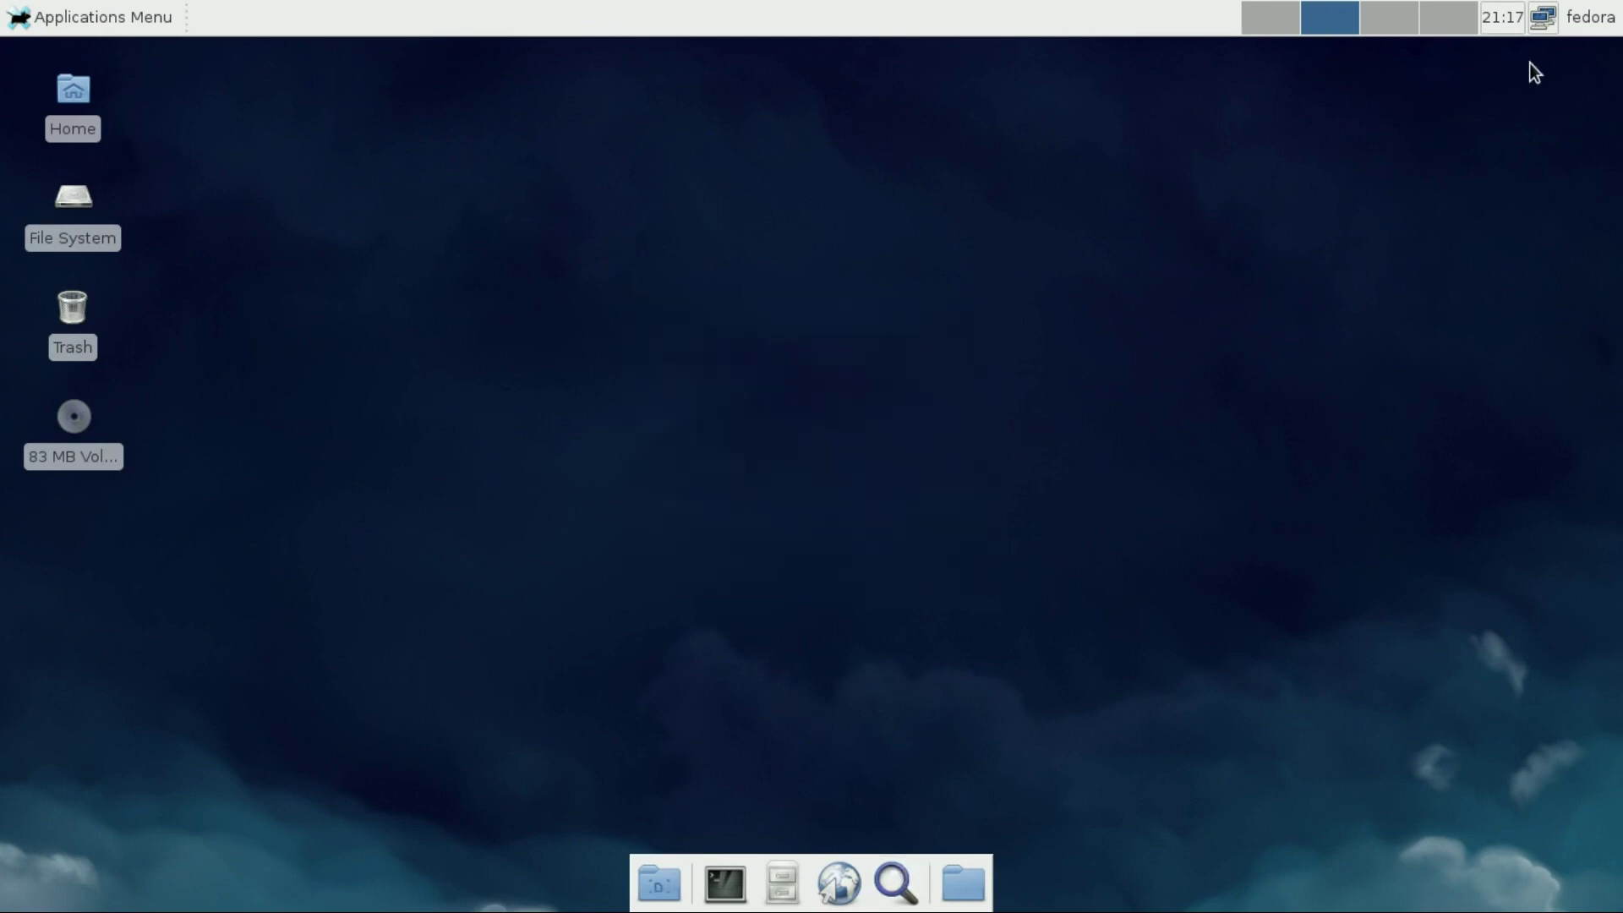
Peek at the user and network menus, then step through workspaces 3 and 2 to workspace 1
{"action": "left_click", "coordinate": [1590, 17]}
{"action": "left_click", "coordinate": [1555, 116]}
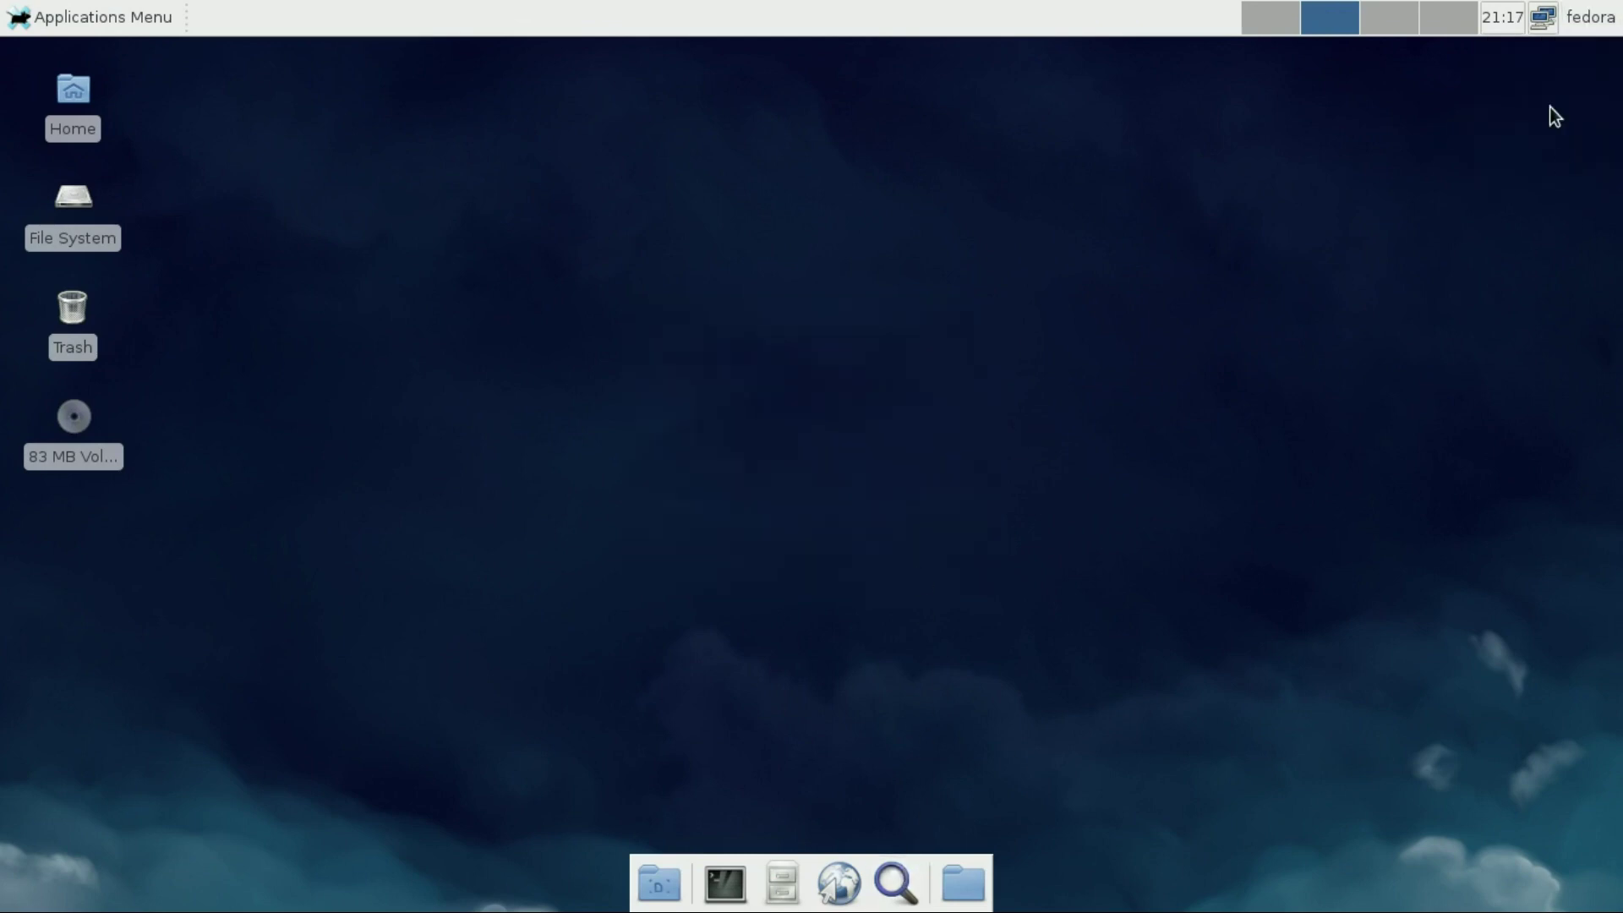
{"action": "left_click", "coordinate": [1540, 21]}
{"action": "left_click", "coordinate": [1454, 192]}
{"action": "left_click", "coordinate": [1386, 18]}
{"action": "left_click", "coordinate": [1328, 15]}
{"action": "left_click", "coordinate": [1270, 15]}
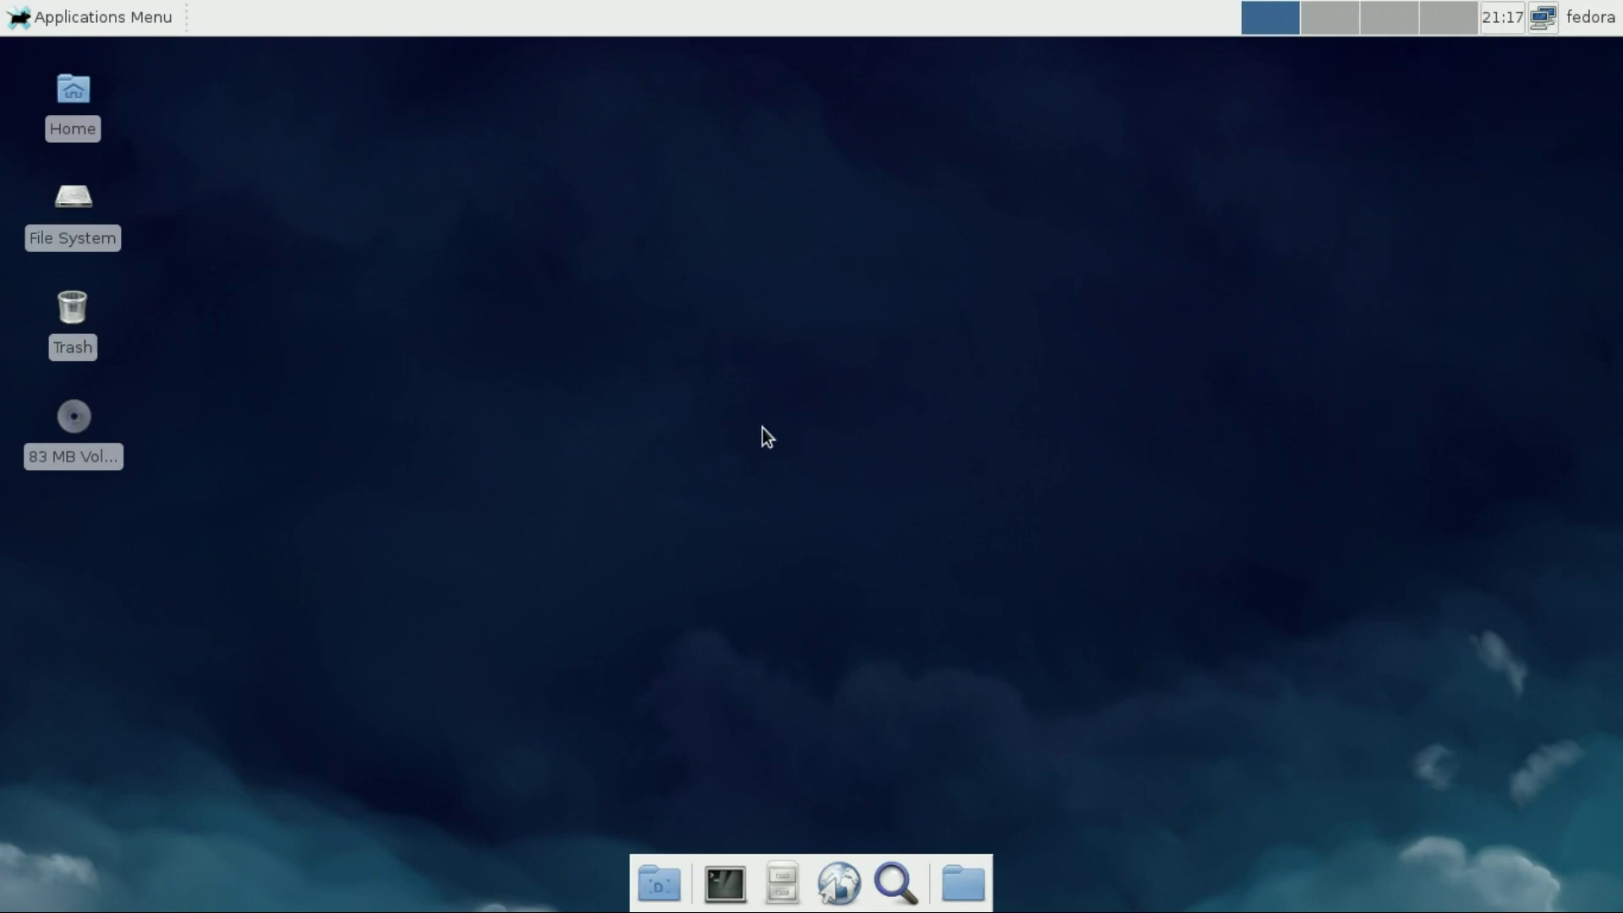
Run 'uname -a && cat /etc/fedora-release' in a terminal, highlight the kernel and release lines, then close it
{"action": "left_click", "coordinate": [725, 881]}
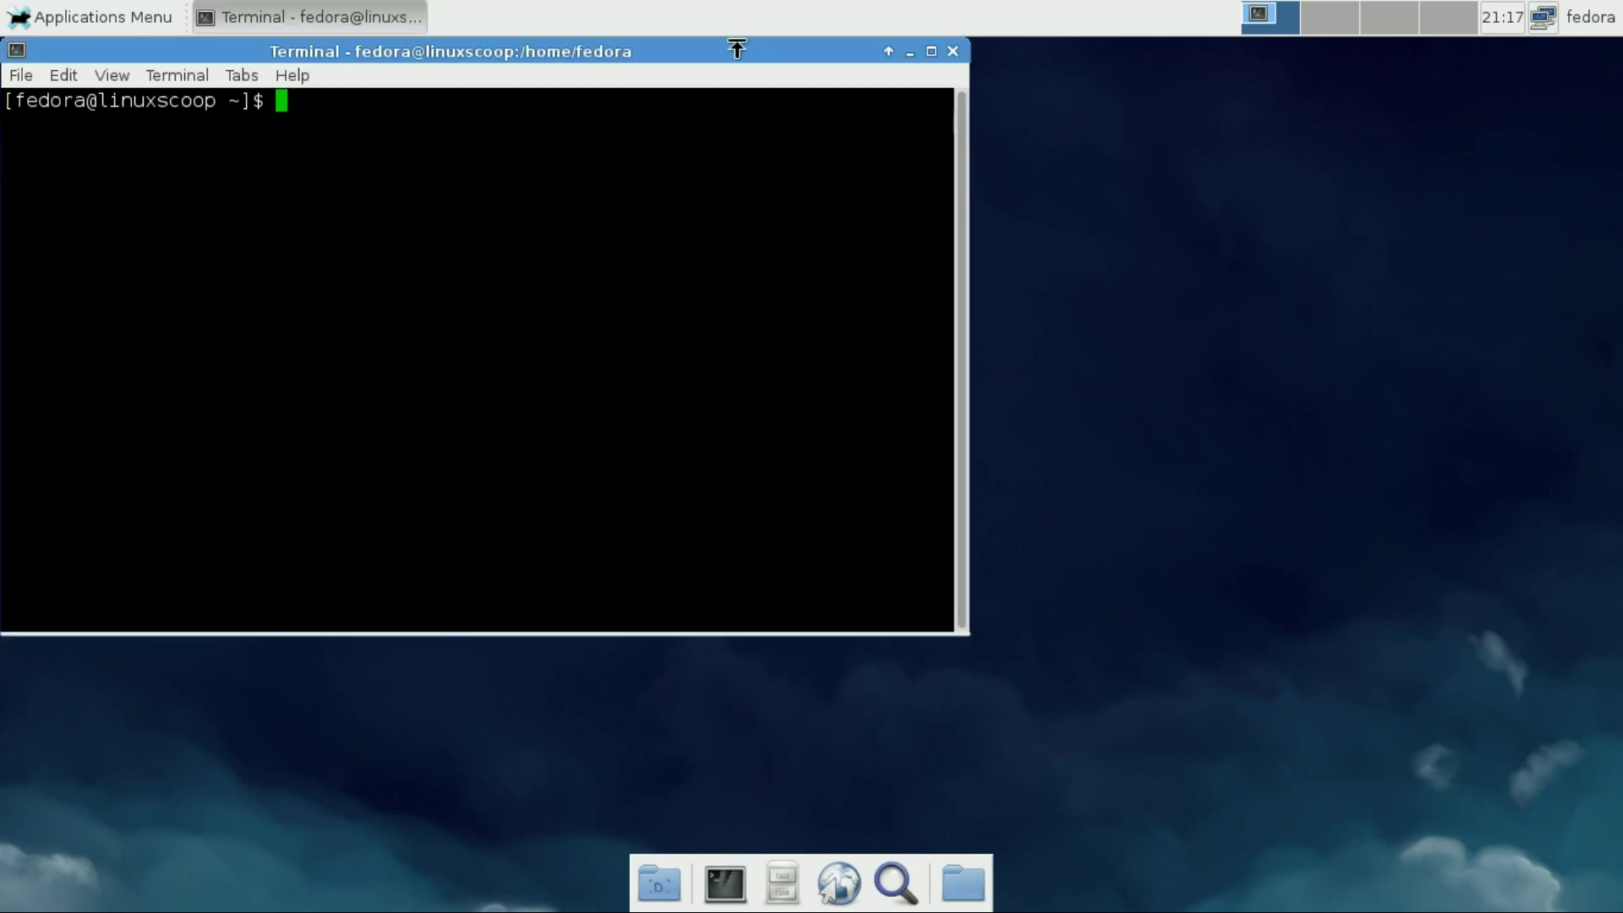
{"action": "left_click_drag", "start_coordinate": [736, 47], "coordinate": [1016, 108]}
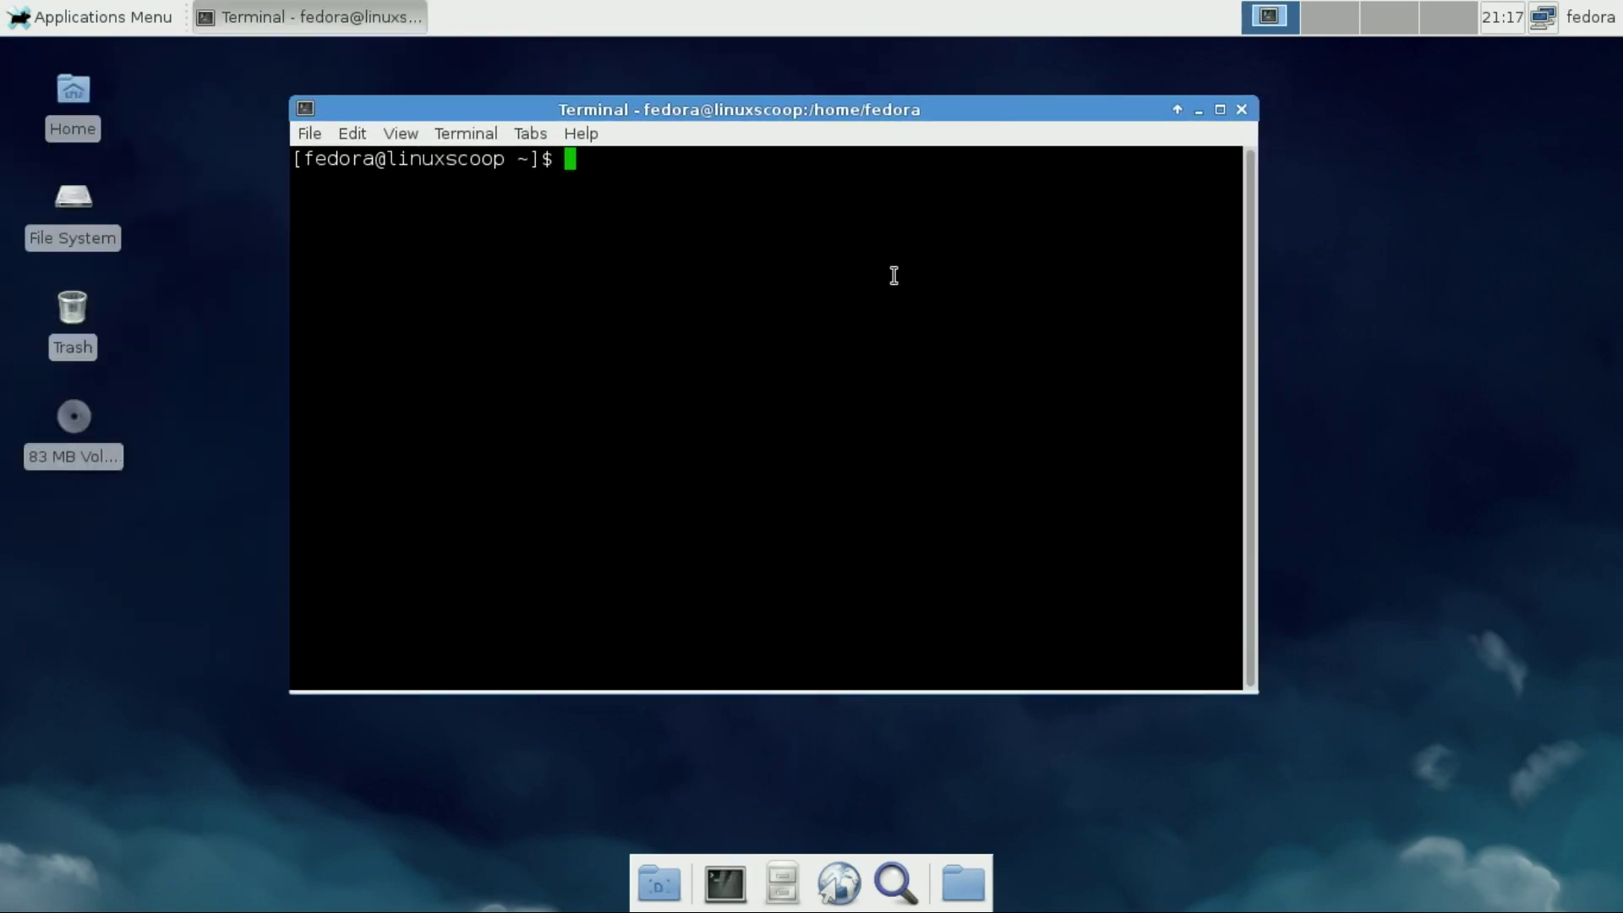
{"action": "type", "text": "uname -a &"}
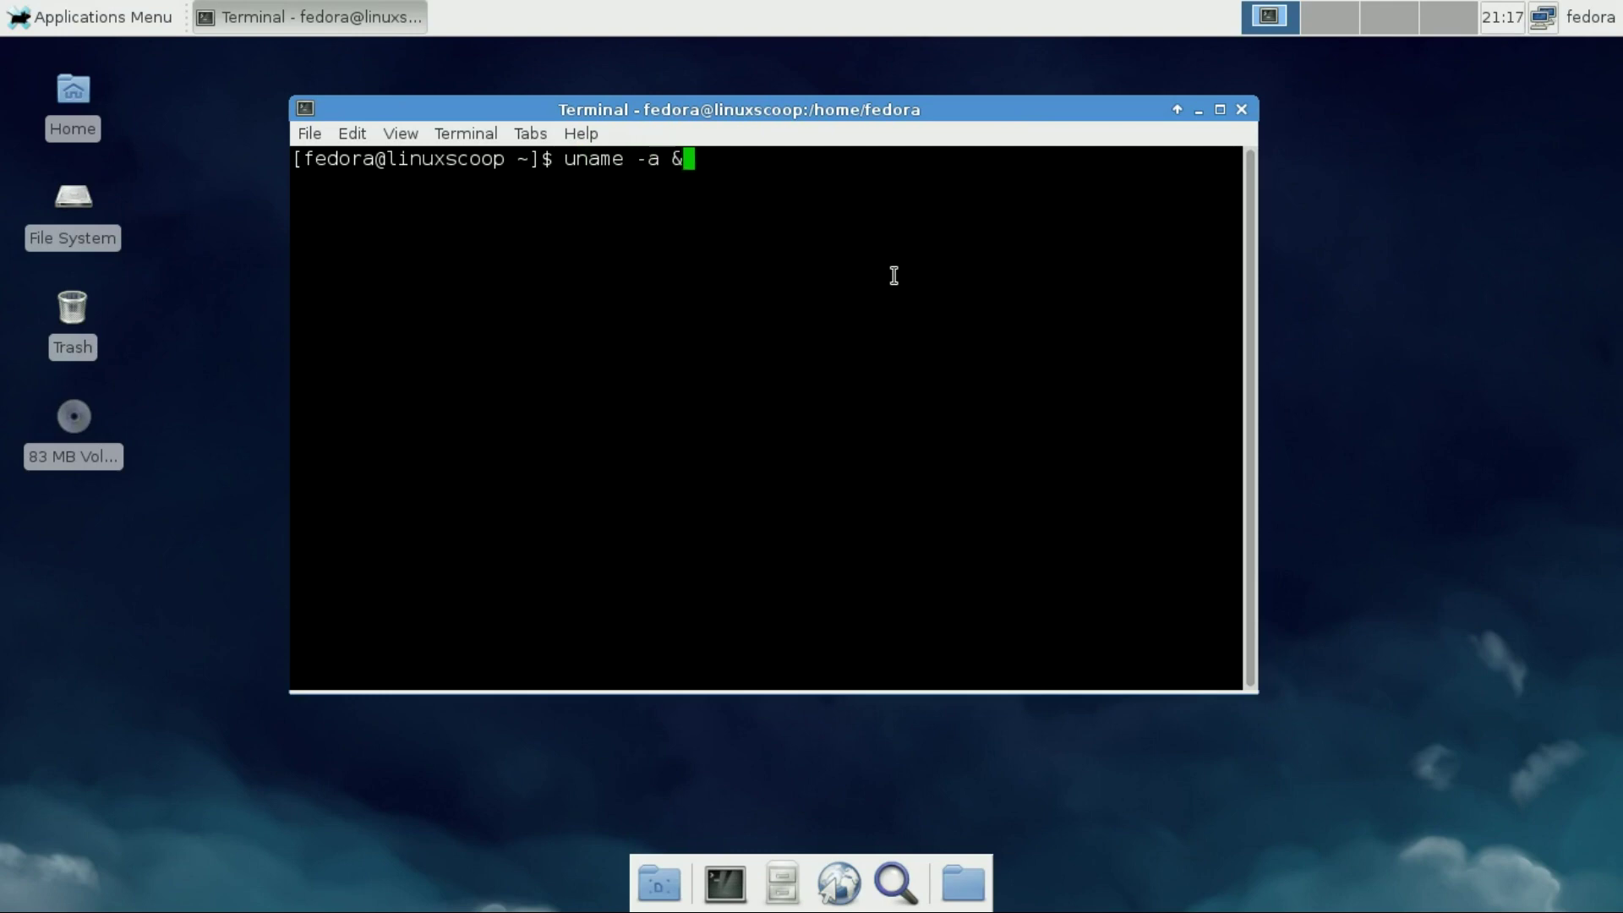
{"action": "type", "text": "& cat /etc/fedo"}
{"action": "key", "text": "Tab"}
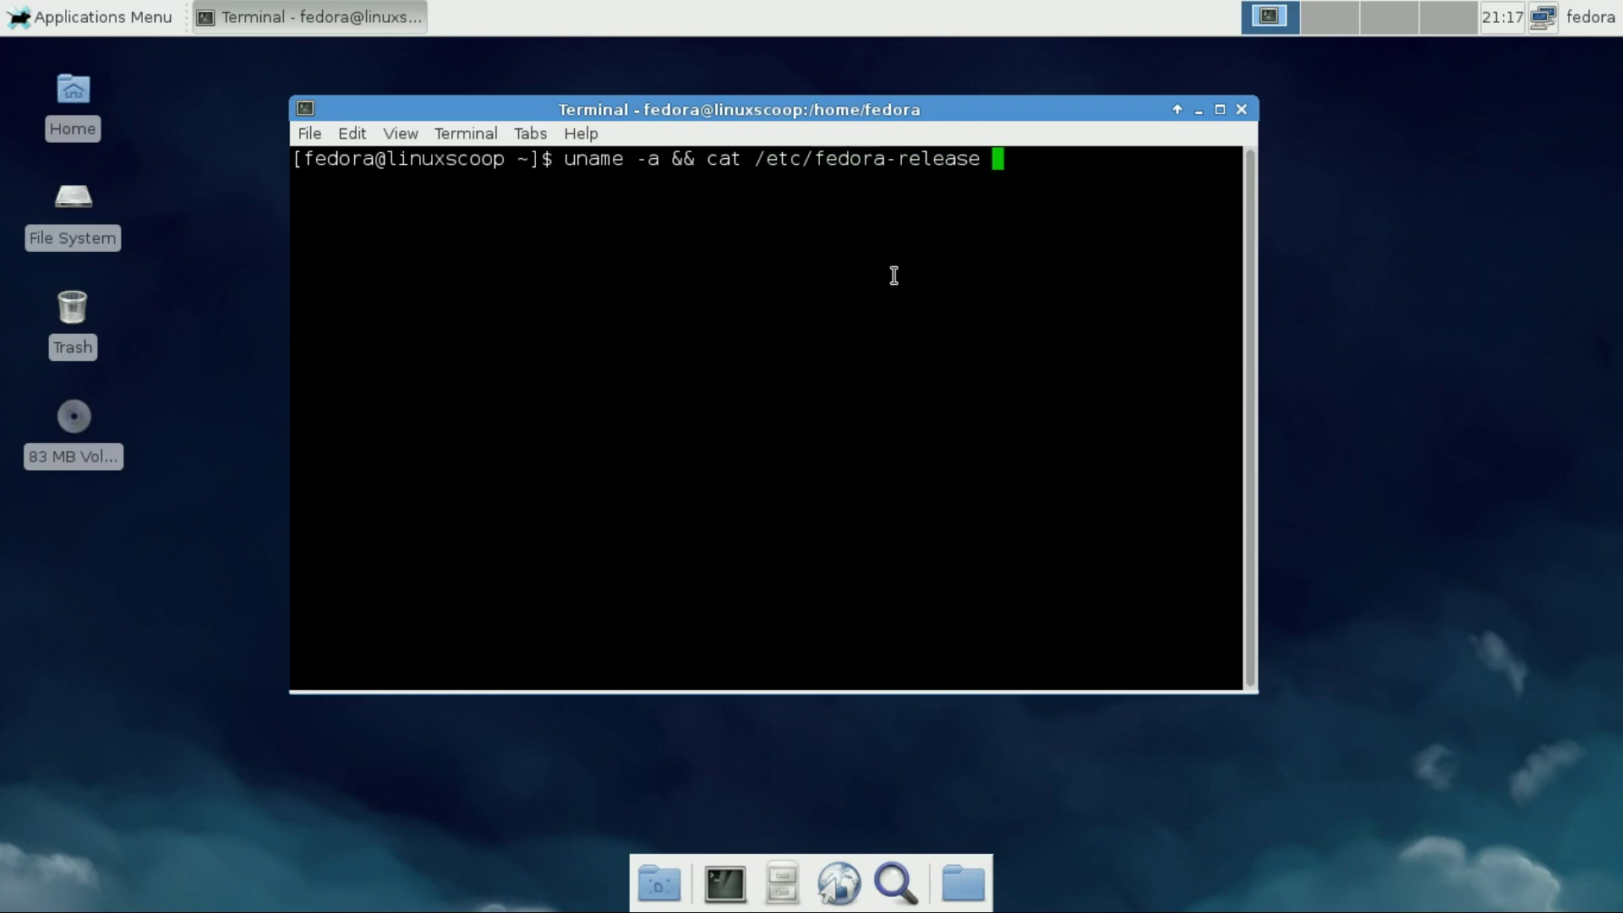
{"action": "key", "text": "Return"}
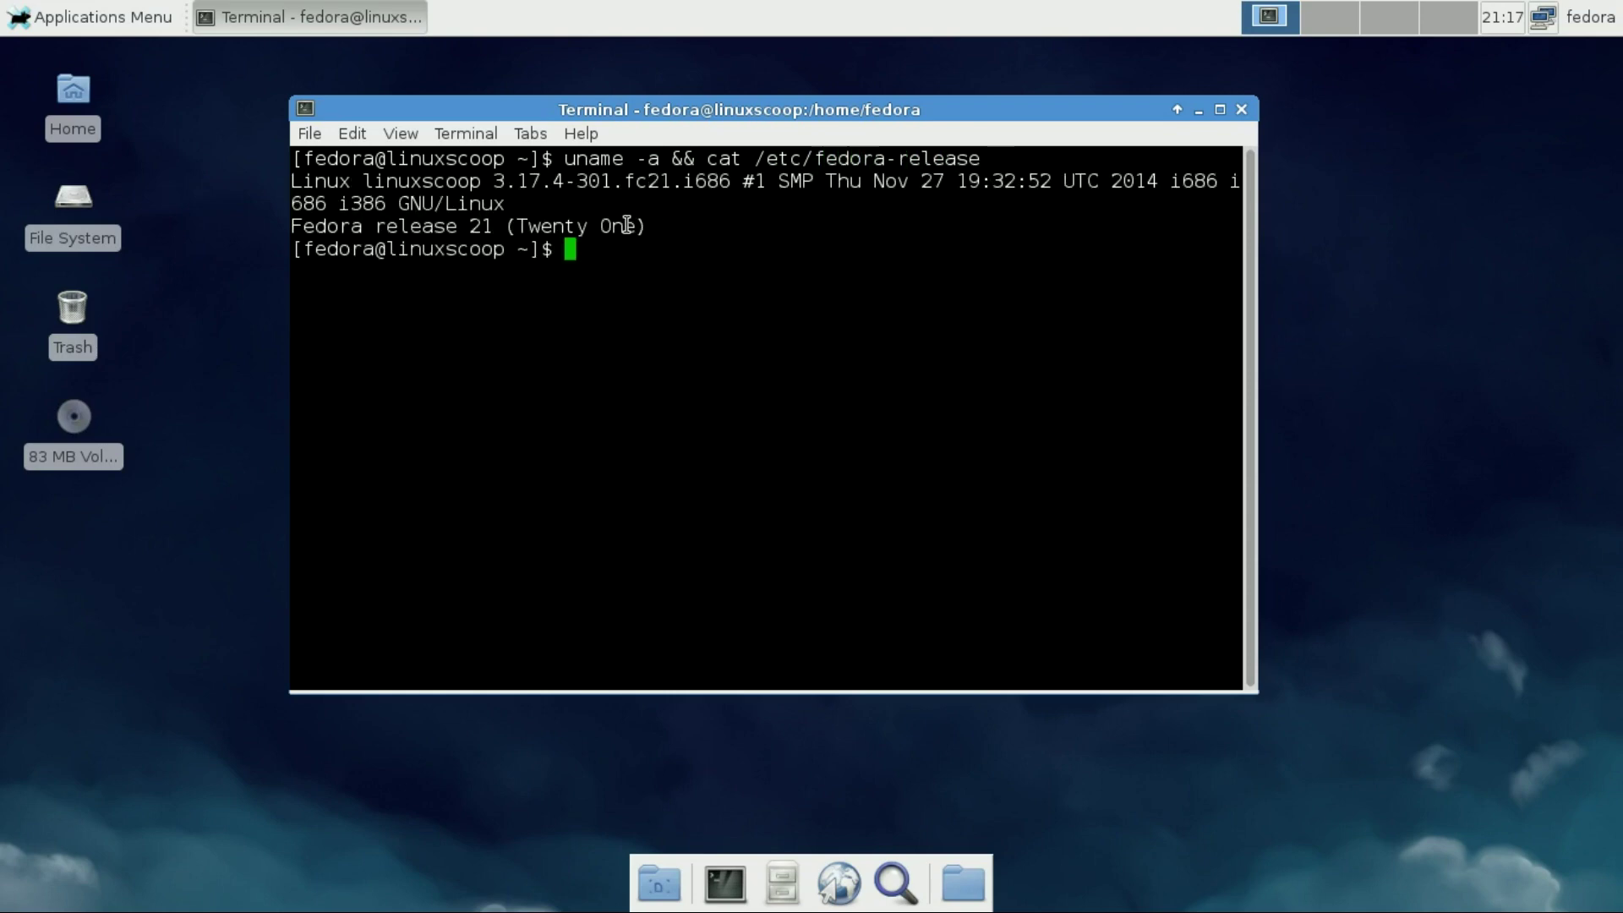
{"action": "left_click_drag", "start_coordinate": [488, 181], "coordinate": [728, 181]}
{"action": "left_click_drag", "start_coordinate": [649, 229], "coordinate": [261, 226]}
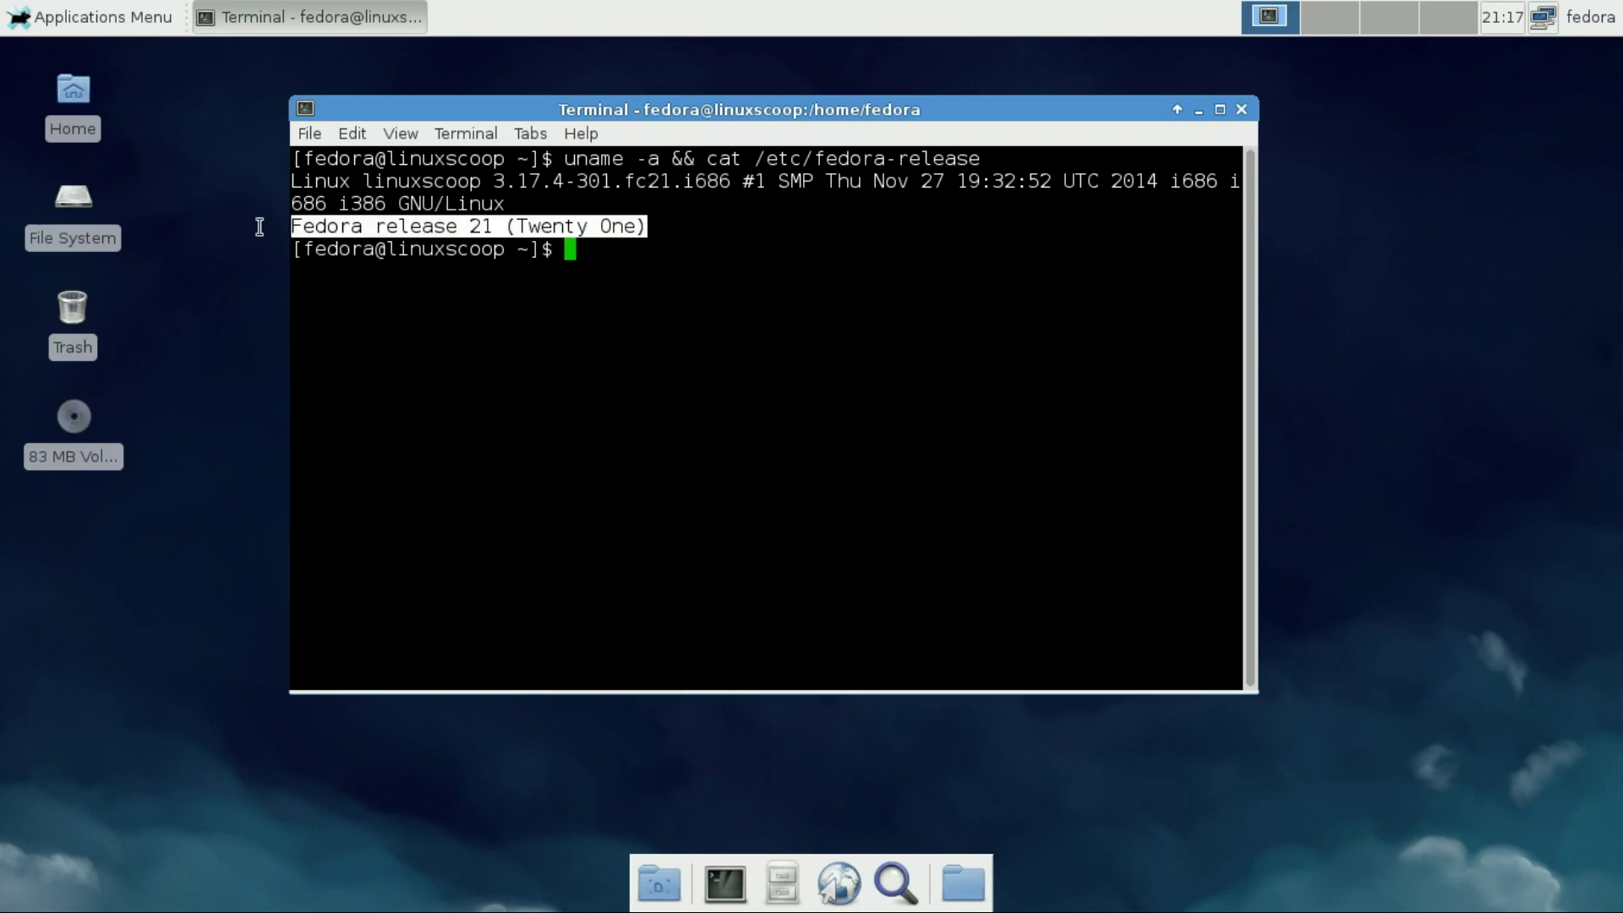
{"action": "left_click", "coordinate": [568, 308]}
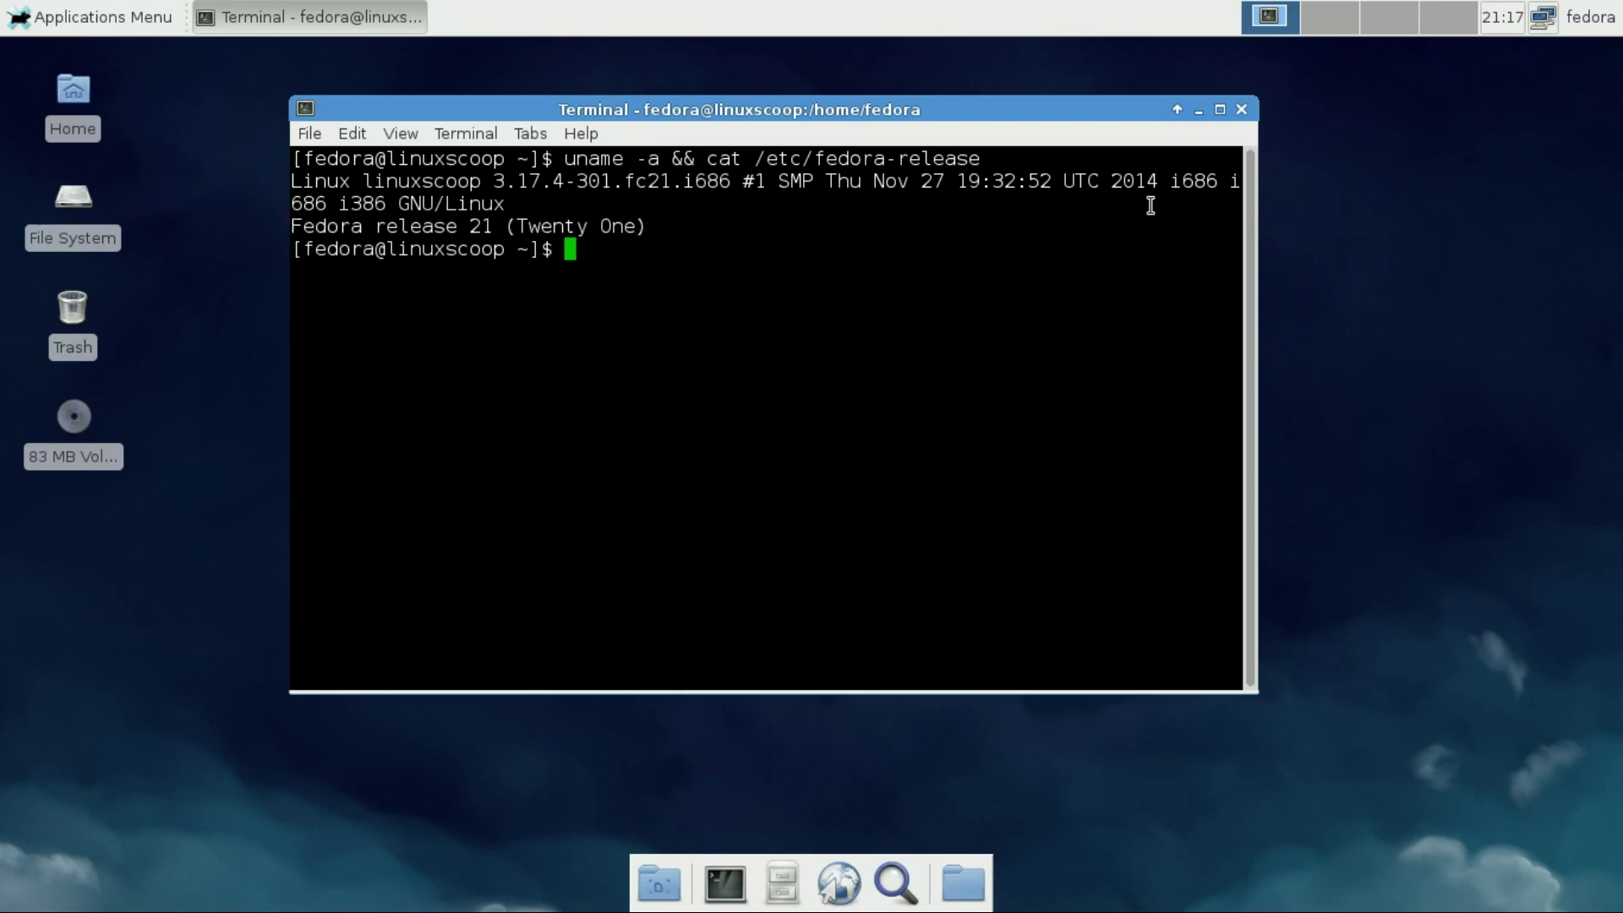
{"action": "left_click", "coordinate": [1241, 109]}
{"action": "left_click", "coordinate": [143, 12]}
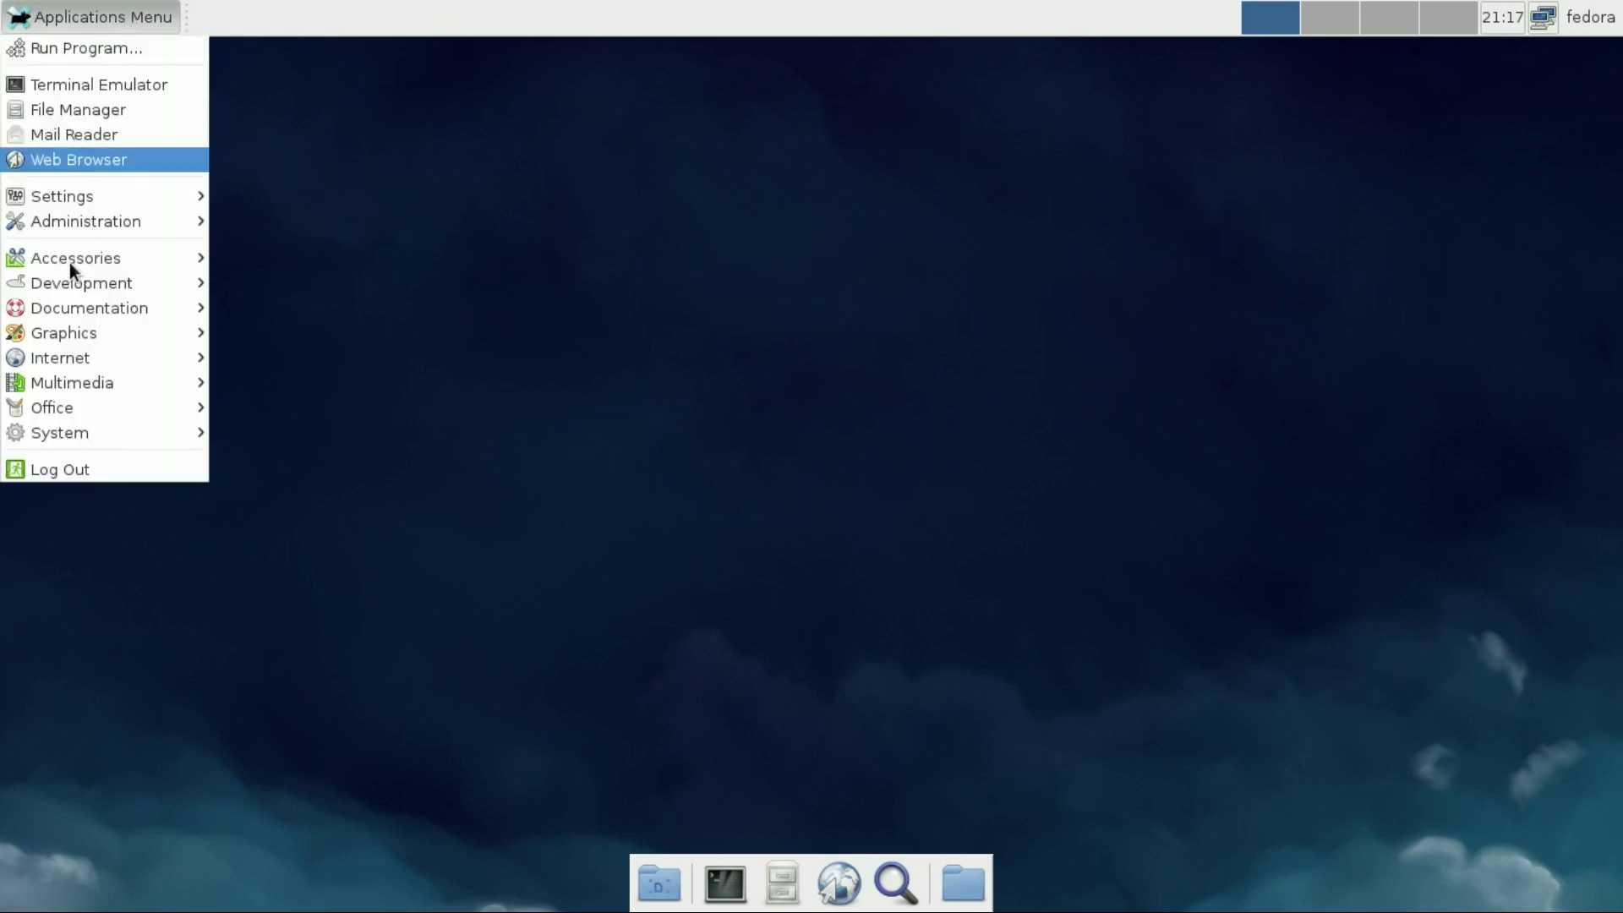
{"action": "mouse_move", "coordinate": [85, 433]}
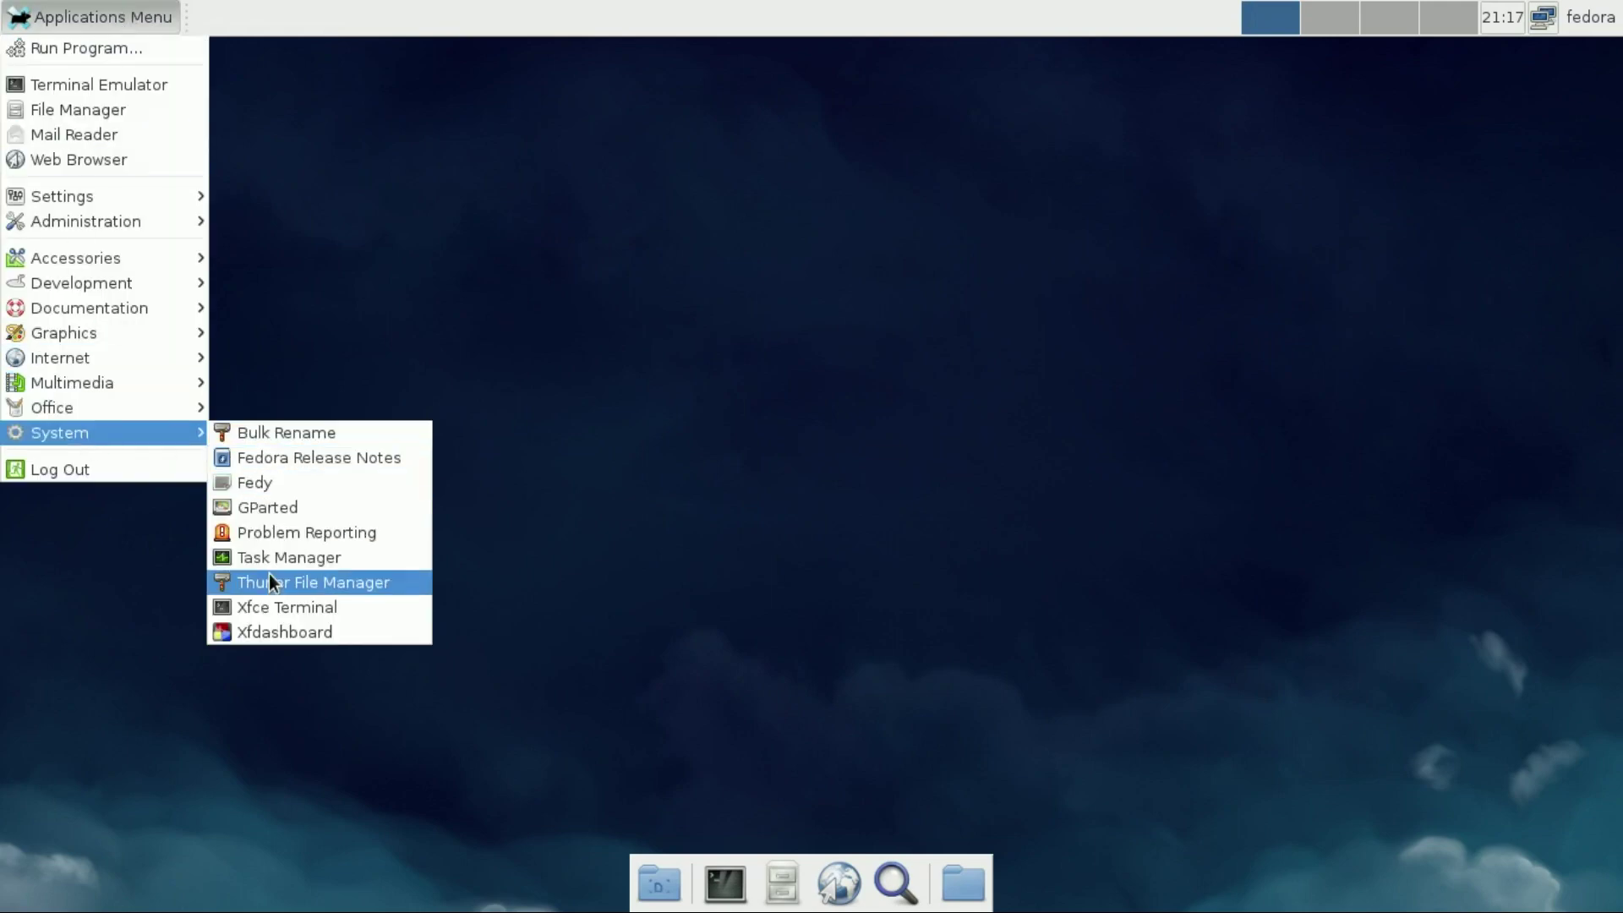
{"action": "left_click", "coordinate": [271, 560]}
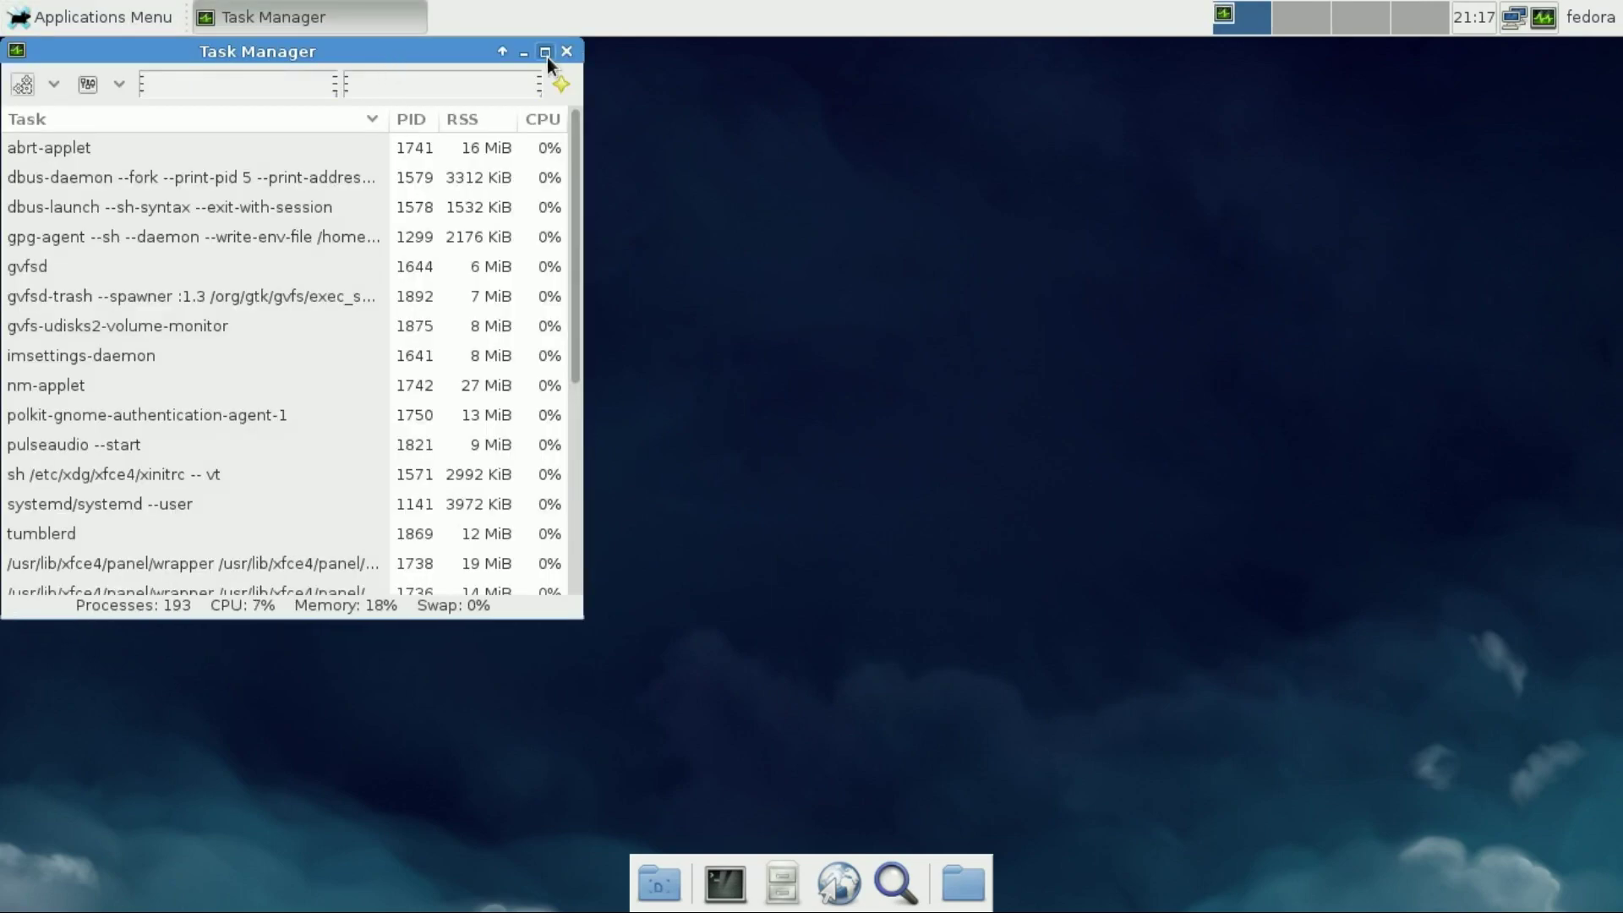
{"action": "left_click", "coordinate": [546, 52]}
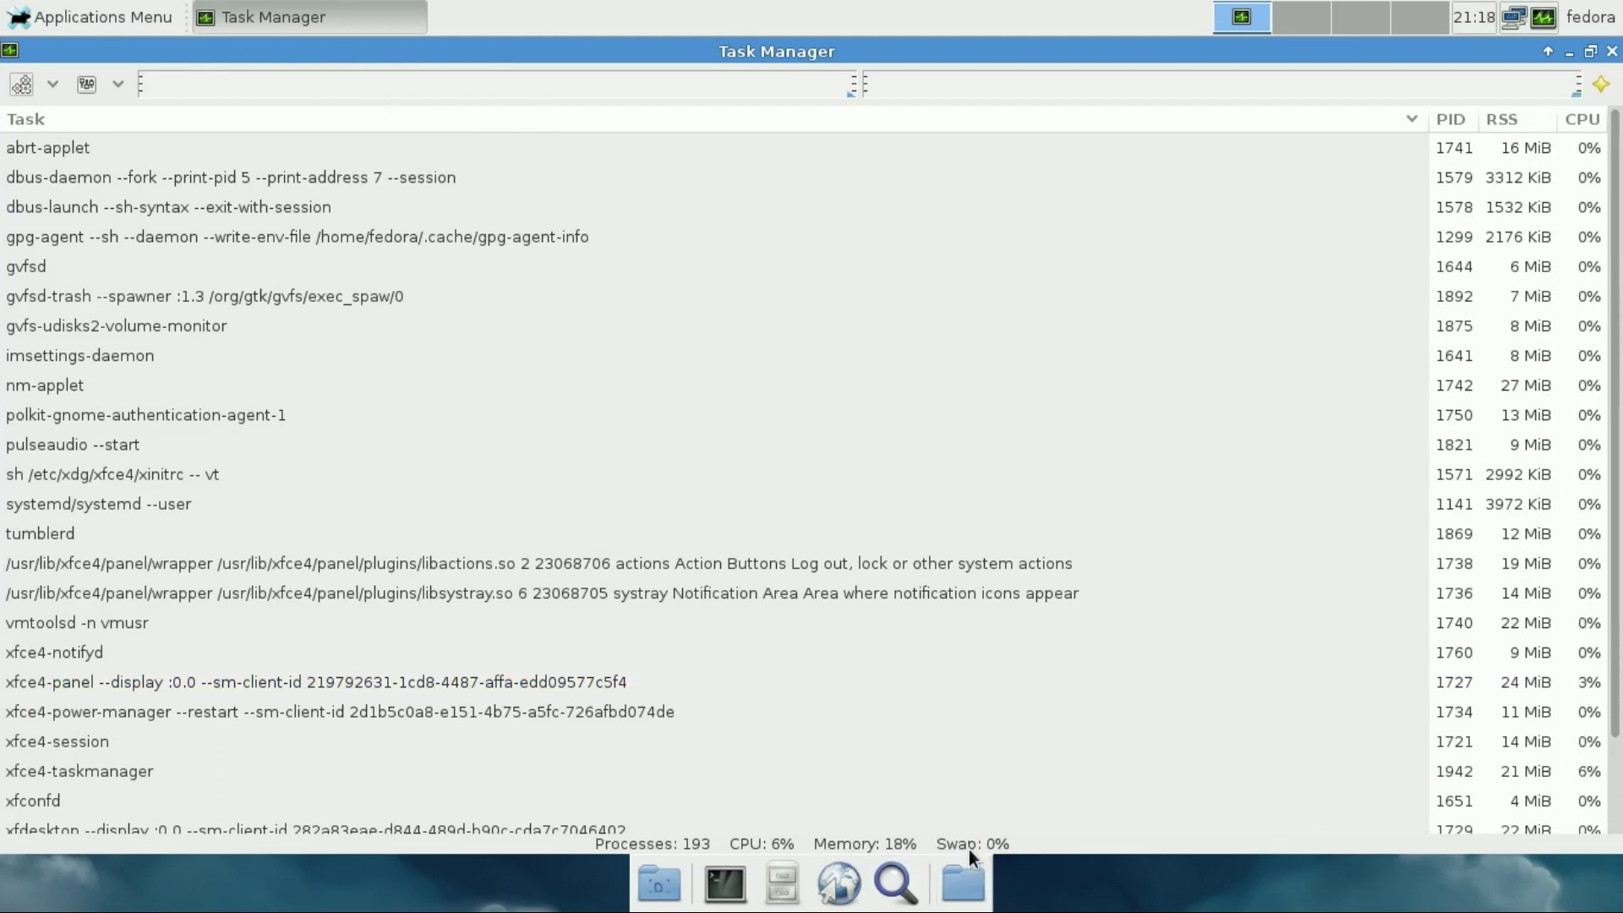
{"action": "left_click", "coordinate": [1611, 52]}
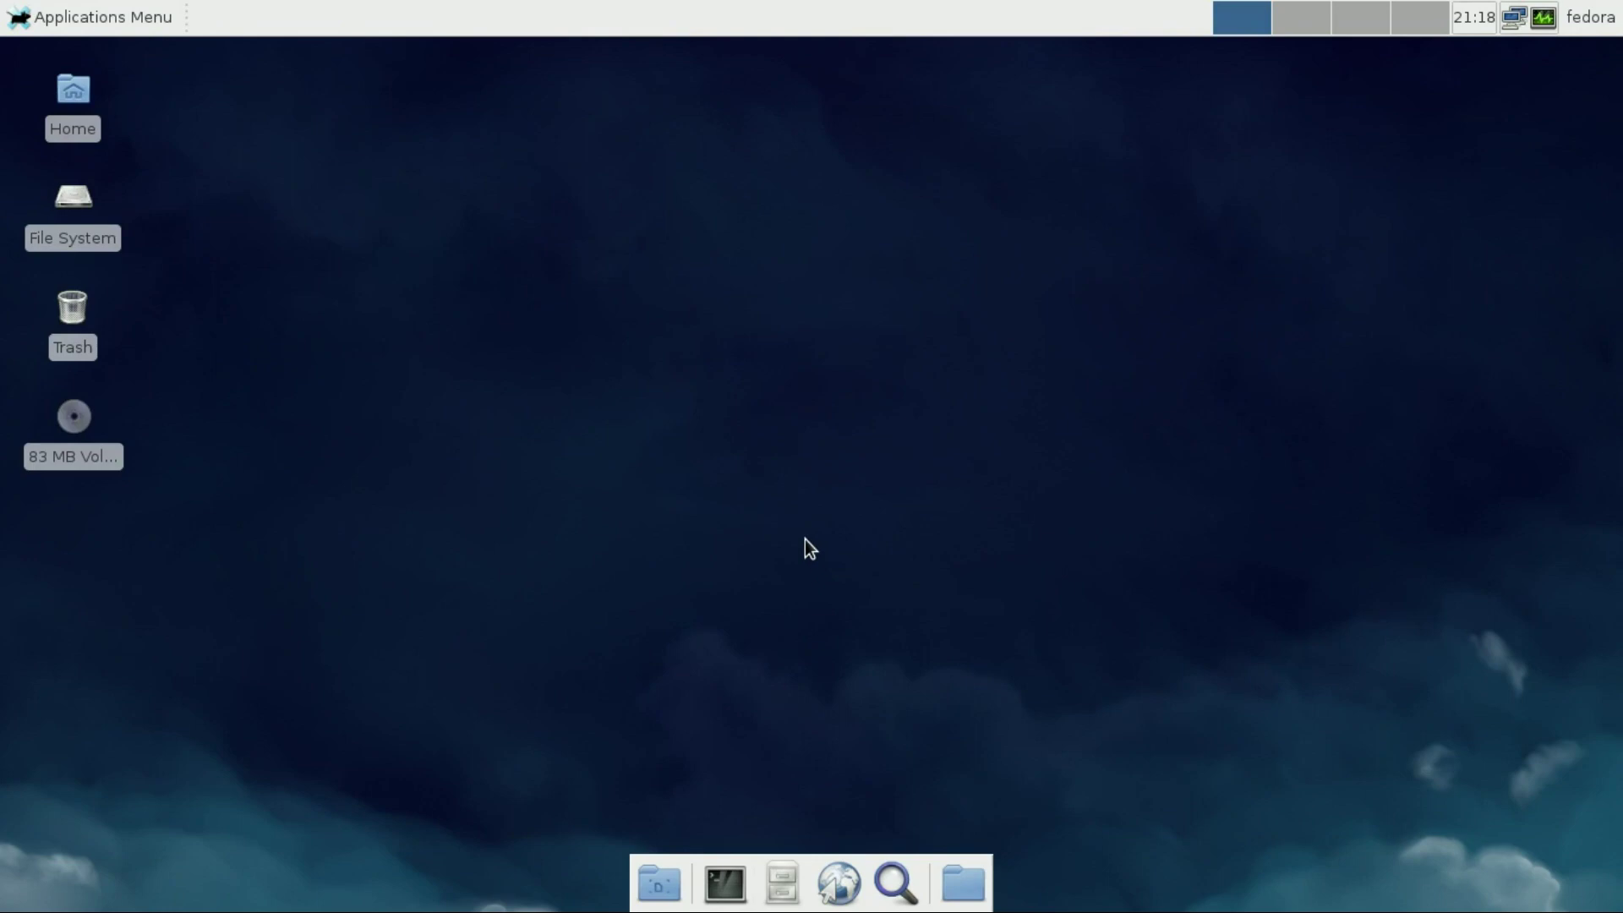
{"action": "left_click", "coordinate": [76, 19]}
{"action": "left_click", "coordinate": [72, 48]}
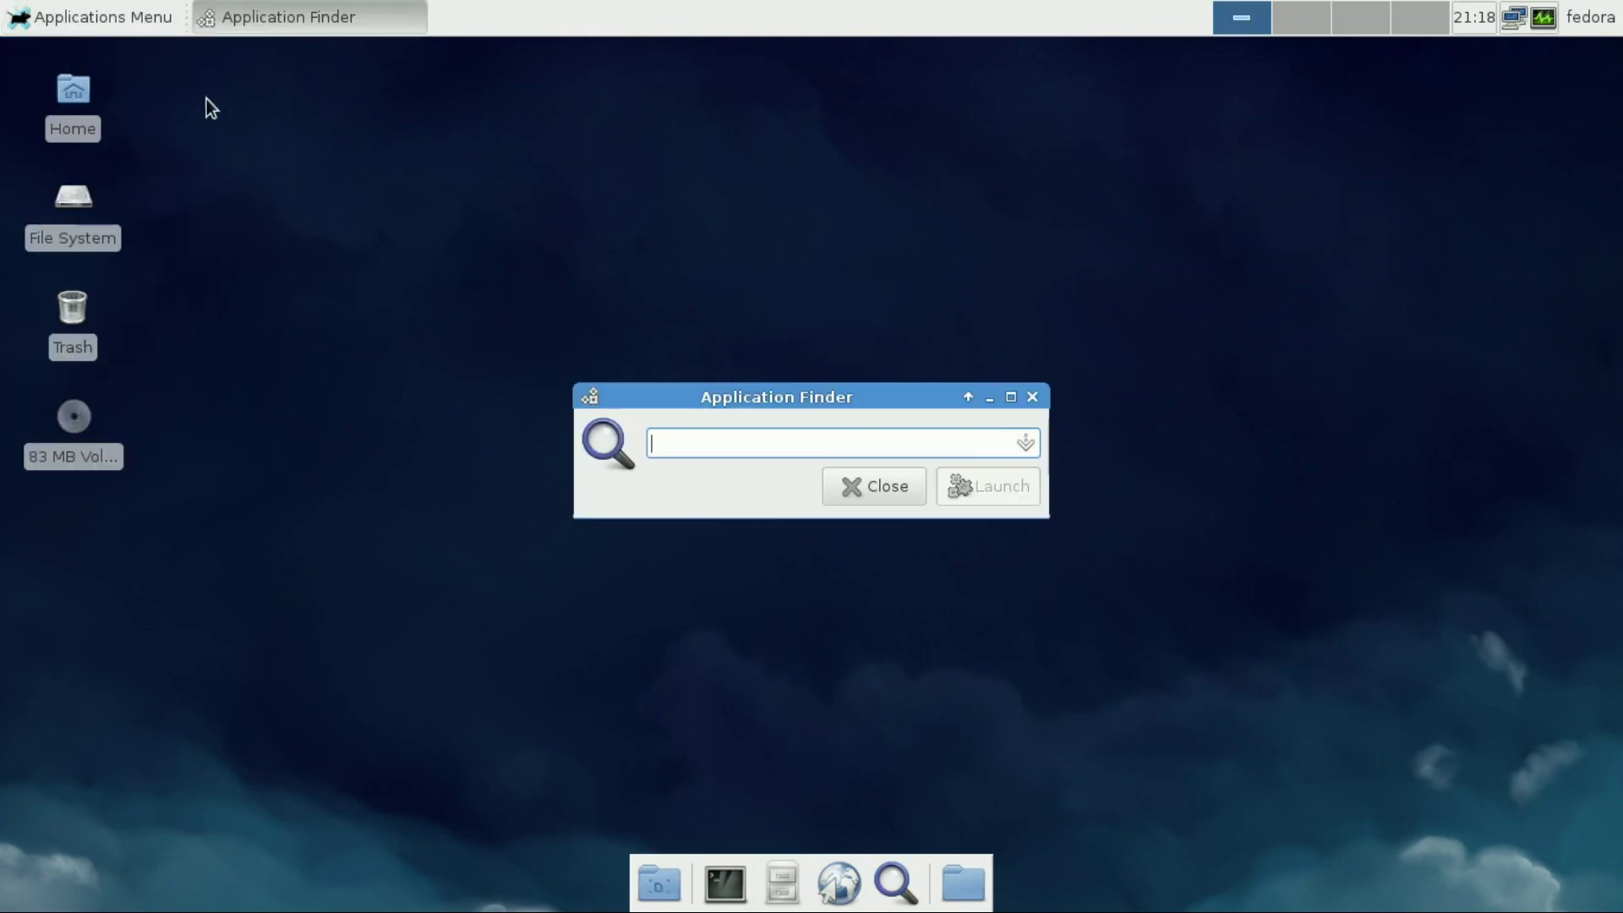
{"action": "type", "text": "abou"}
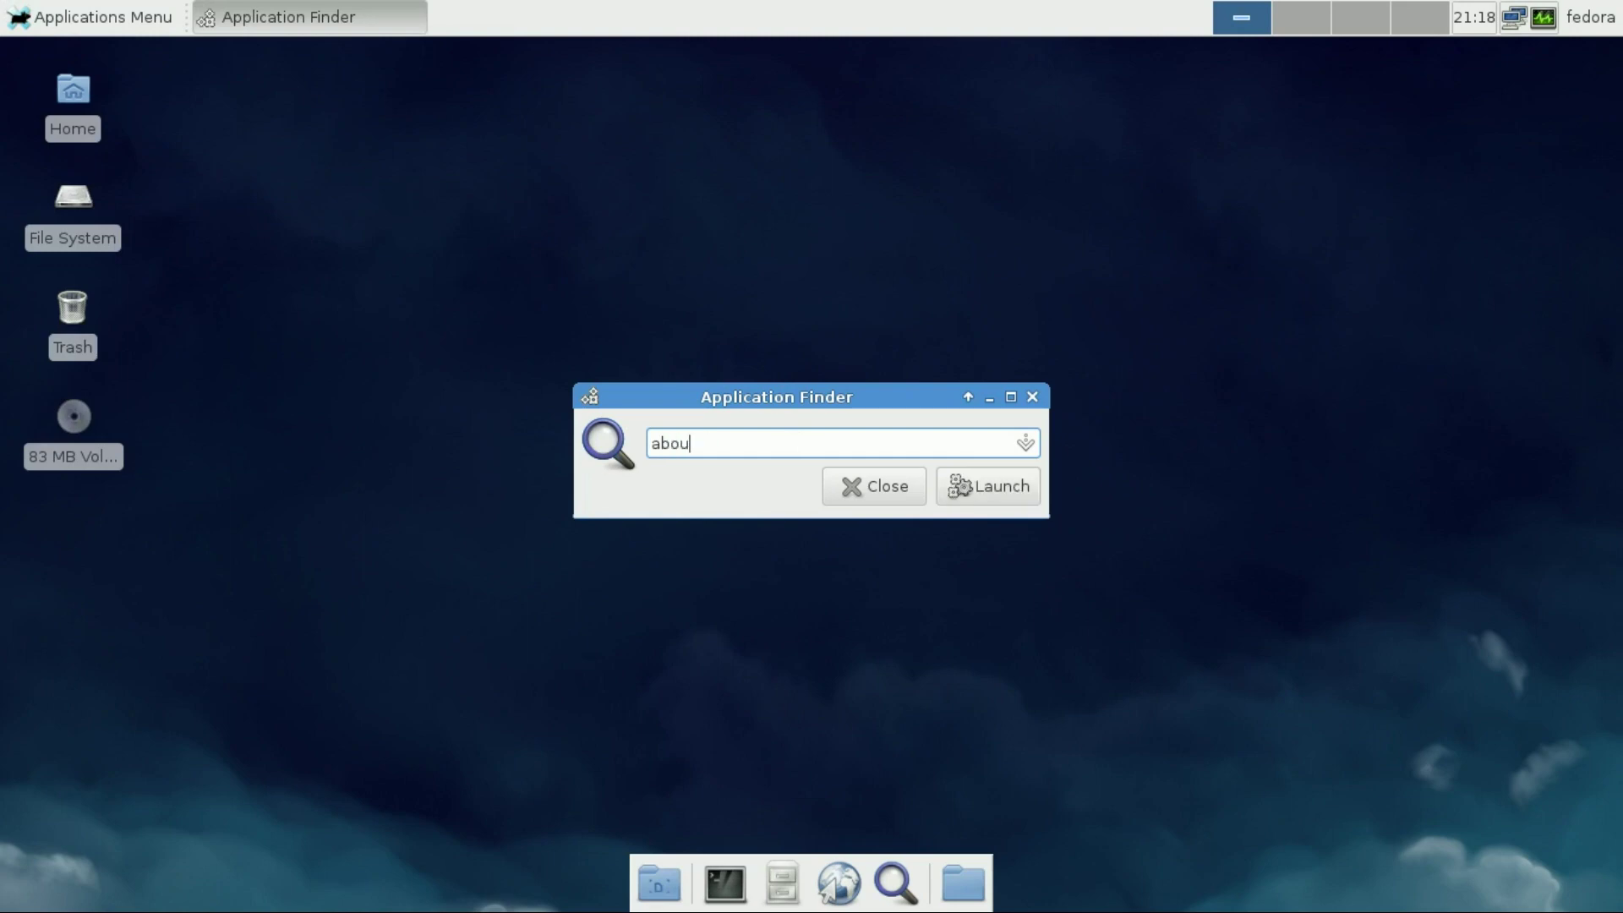
{"action": "type", "text": "t"}
{"action": "key", "text": "BackSpace"}
{"action": "key", "text": "BackSpace"}
{"action": "key", "text": "BackSpace"}
{"action": "key", "text": "BackSpace"}
{"action": "key", "text": "BackSpace"}
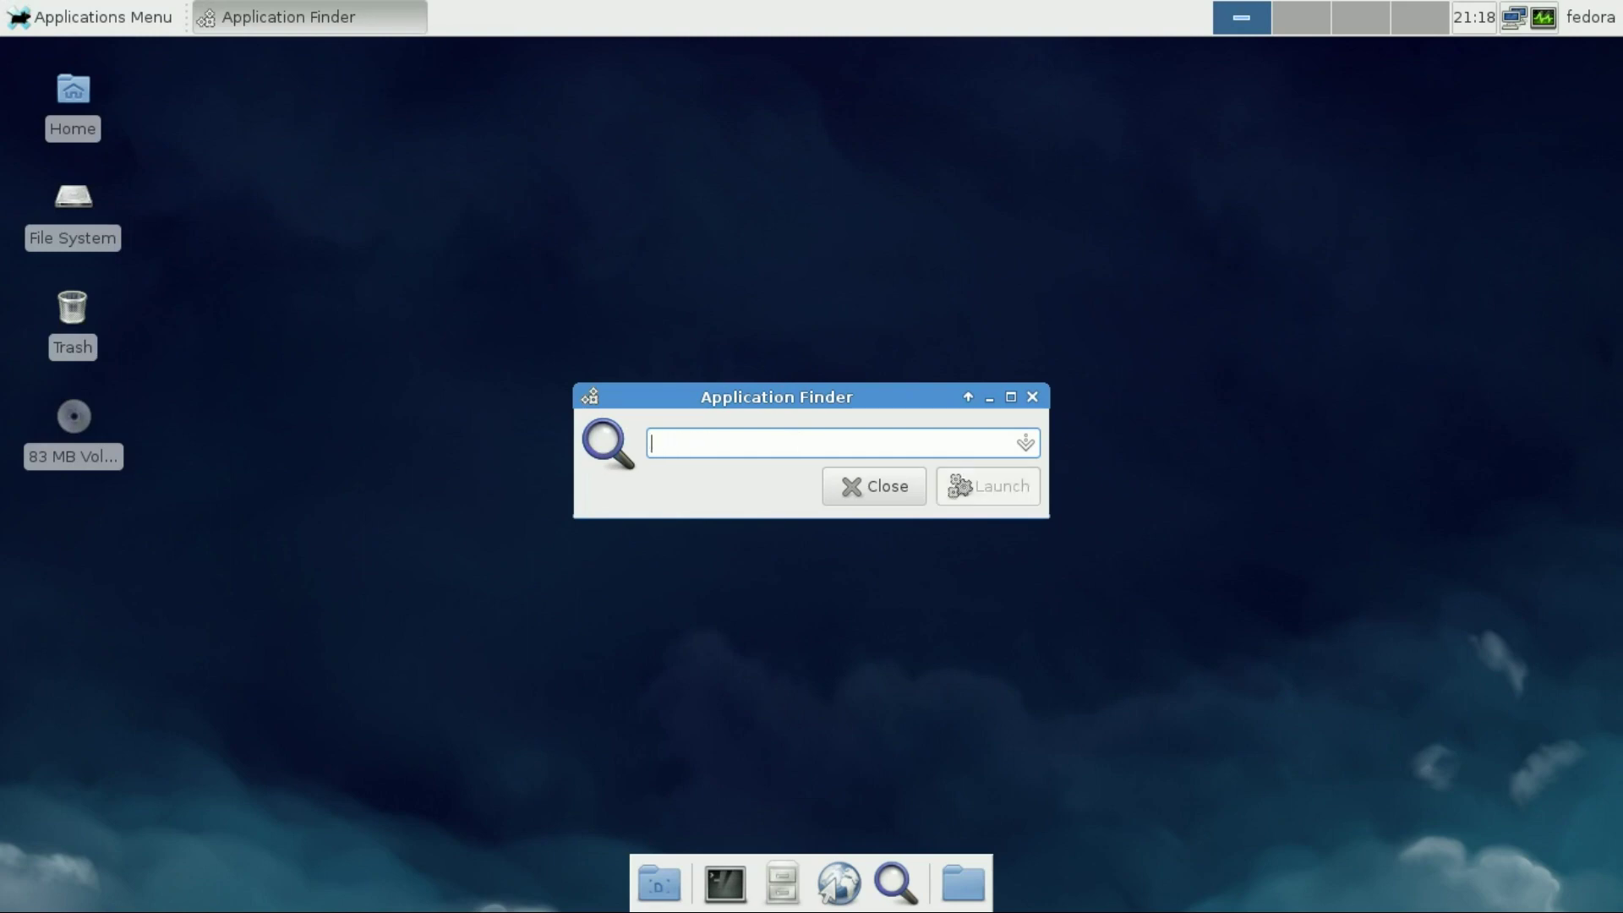
{"action": "type", "text": "xfce4-"}
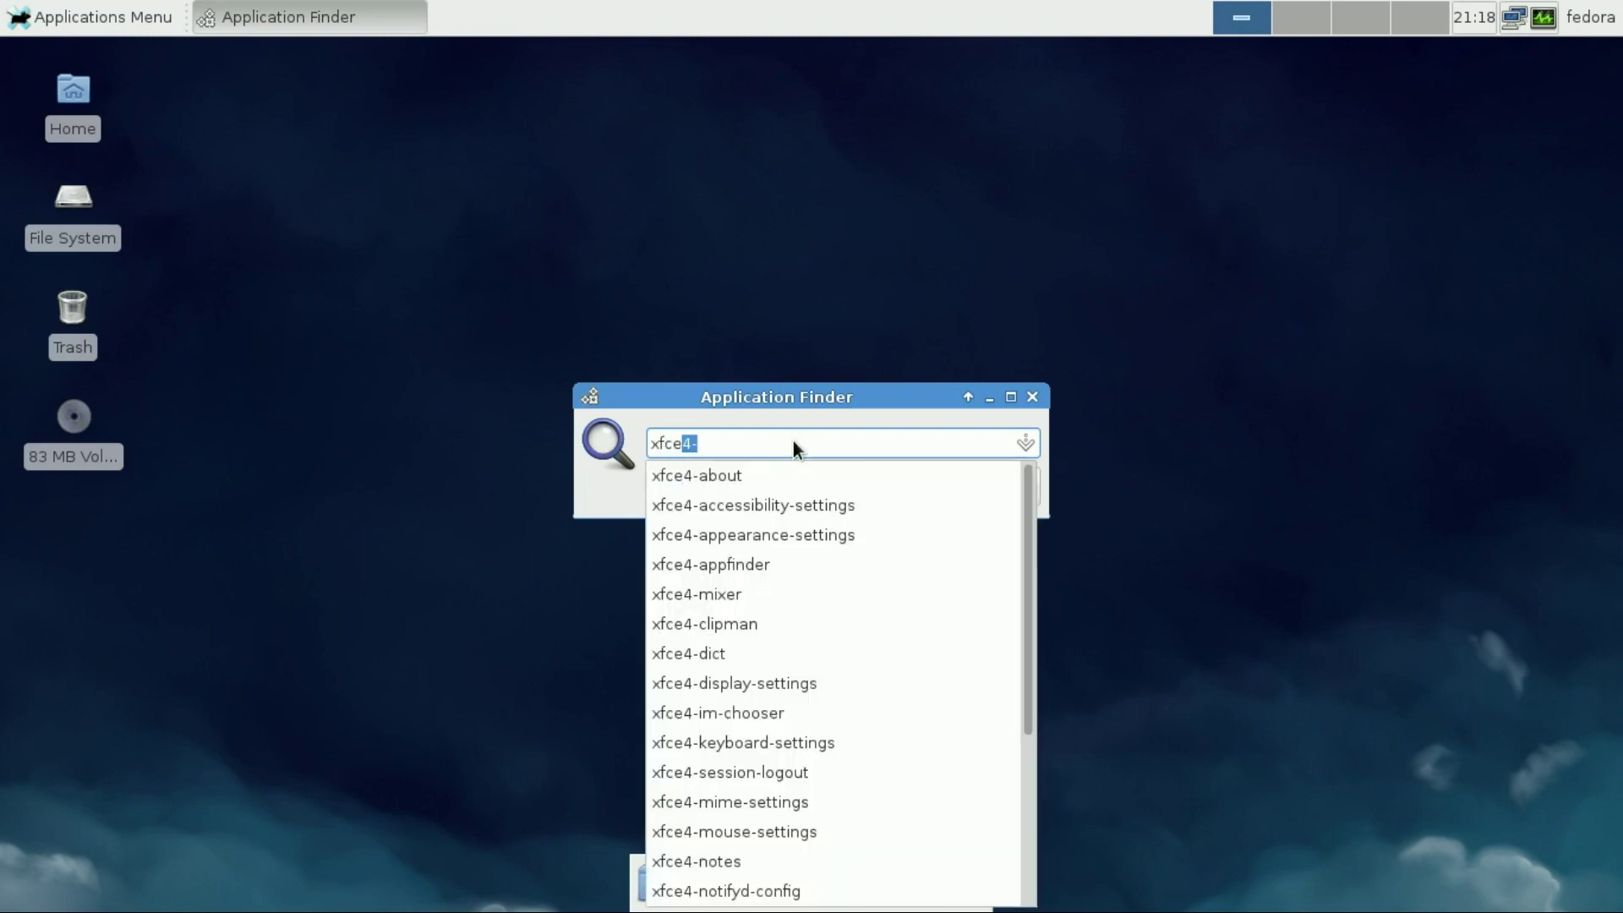
{"action": "type", "text": "about"}
{"action": "key", "text": "Return"}
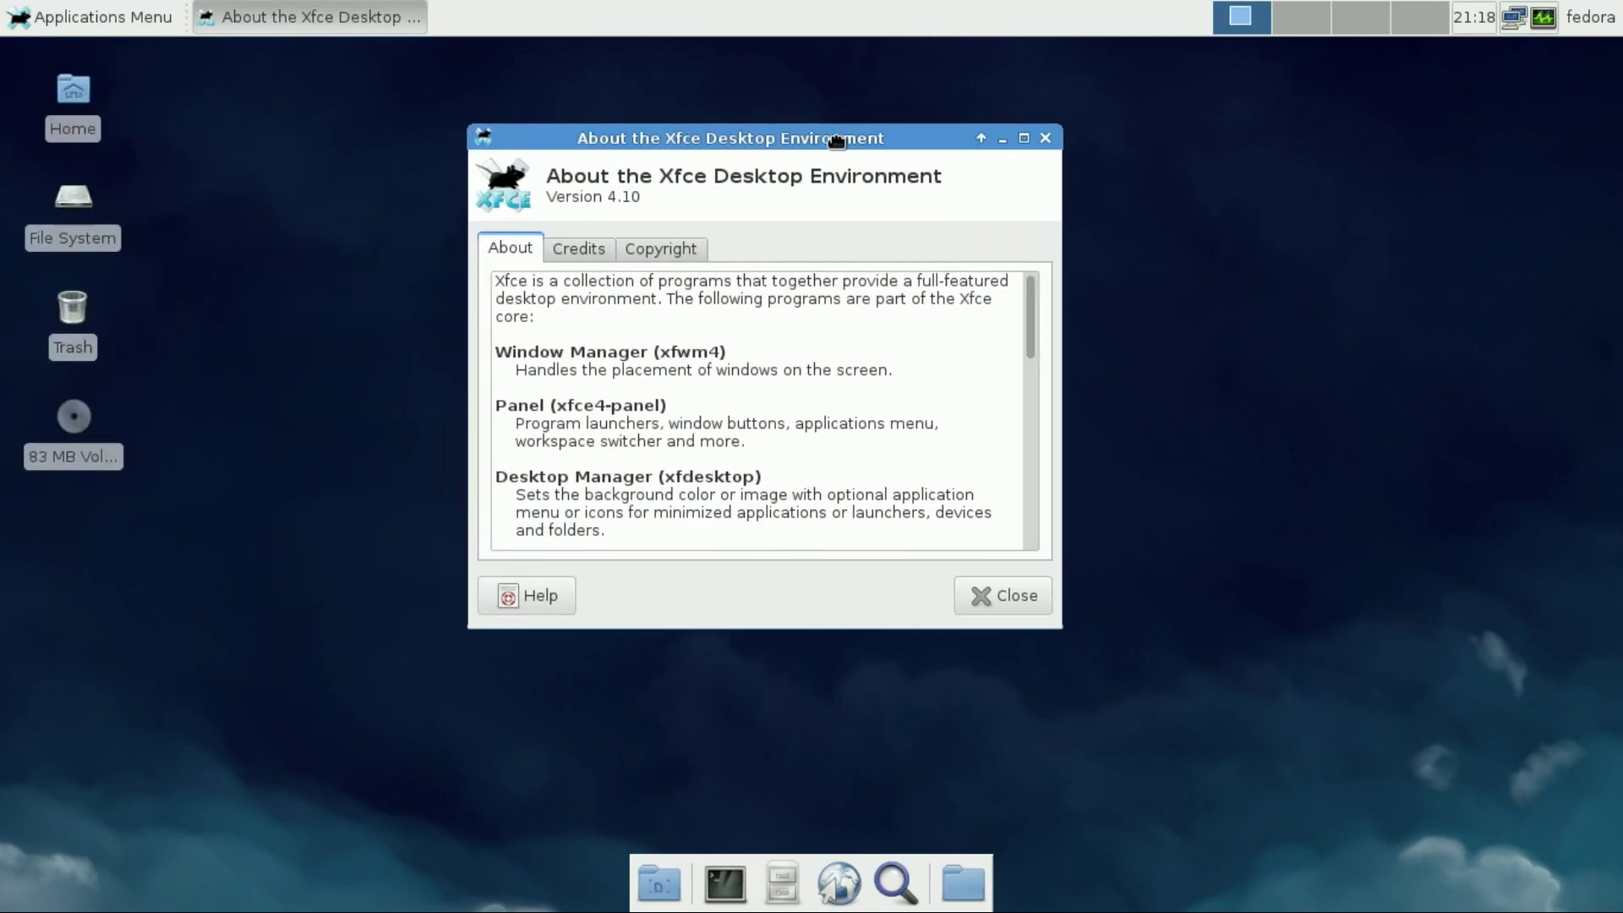
{"action": "left_click", "coordinate": [620, 245]}
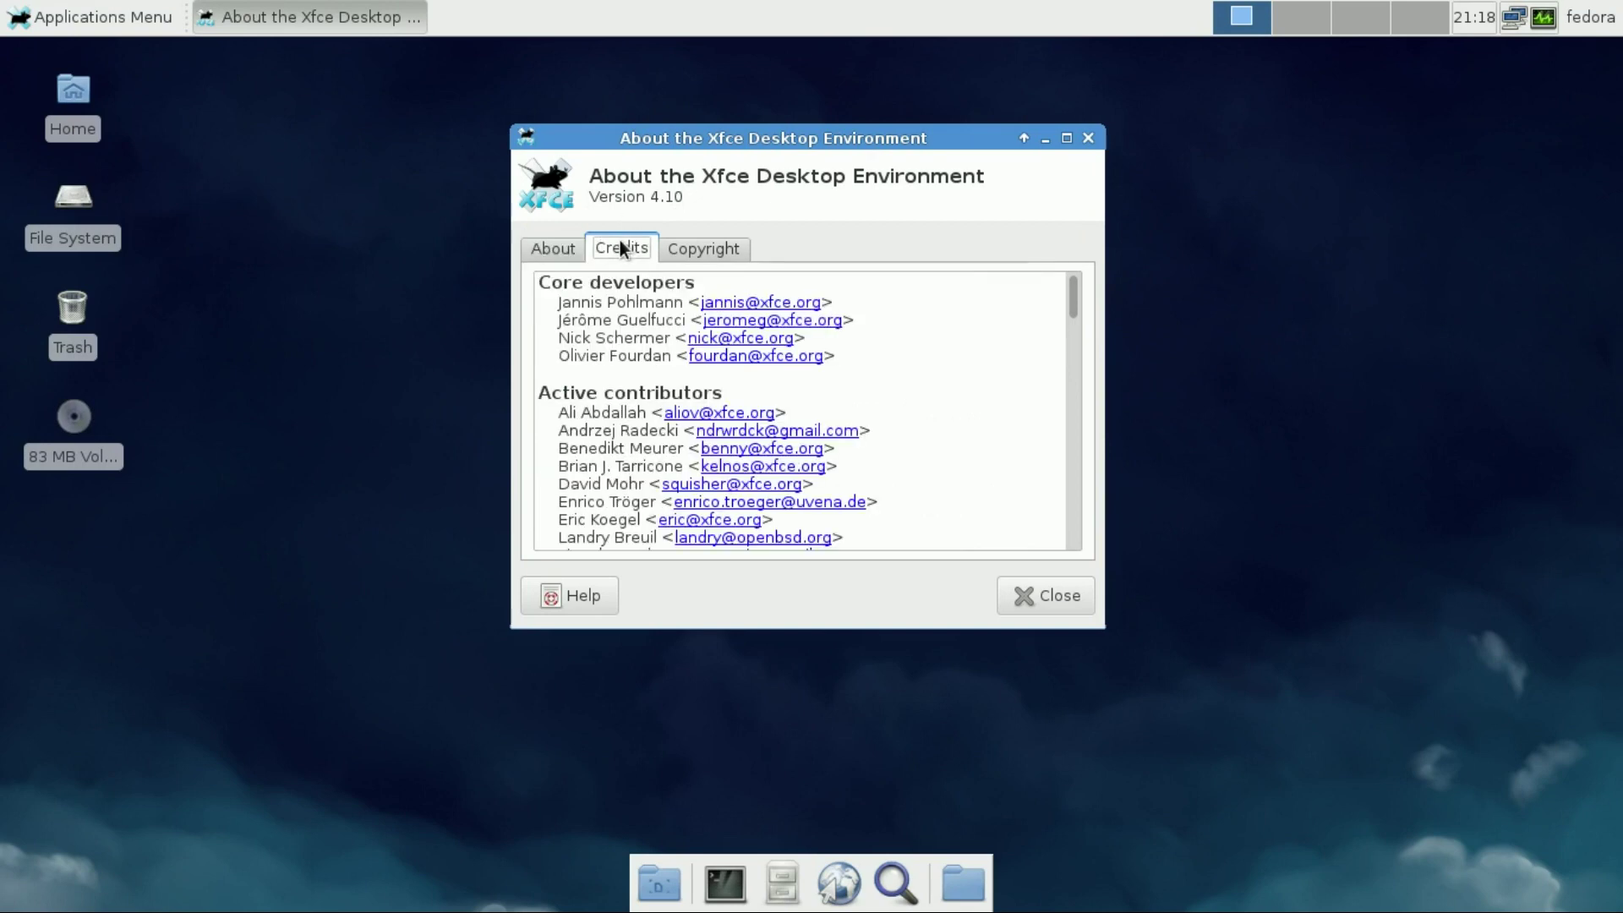
{"action": "left_click", "coordinate": [704, 248]}
{"action": "left_click", "coordinate": [1045, 599]}
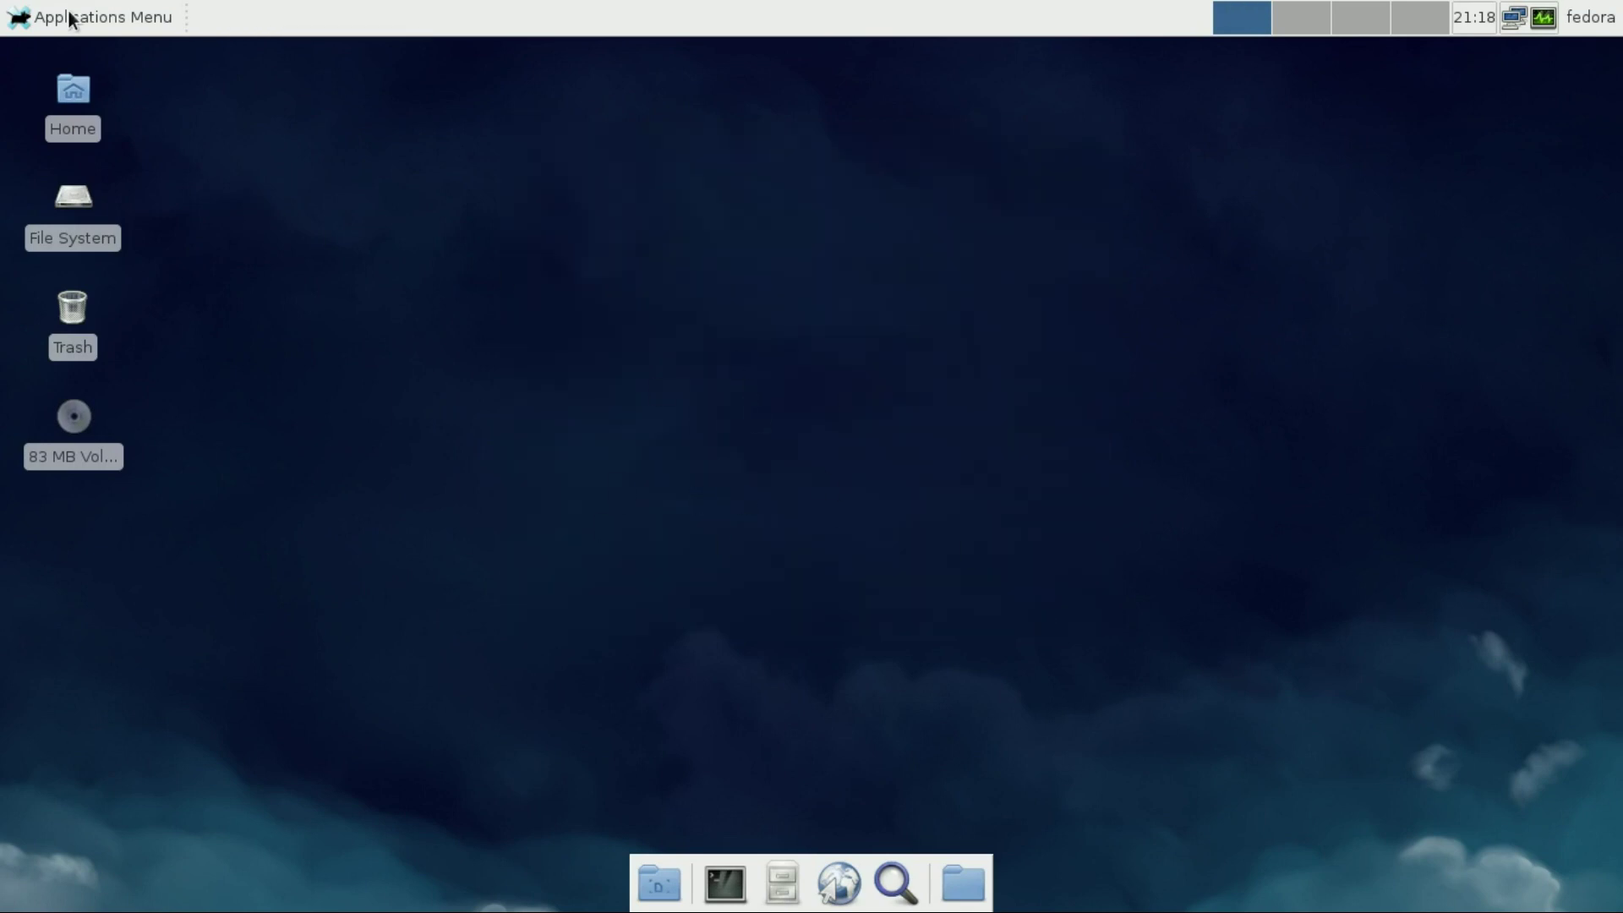
Open 'what is open source.odt' from Documents in AbiWord and maximize the window
{"action": "double_click", "coordinate": [80, 92]}
{"action": "left_click_drag", "start_coordinate": [413, 54], "coordinate": [820, 123]}
{"action": "double_click", "coordinate": [793, 254]}
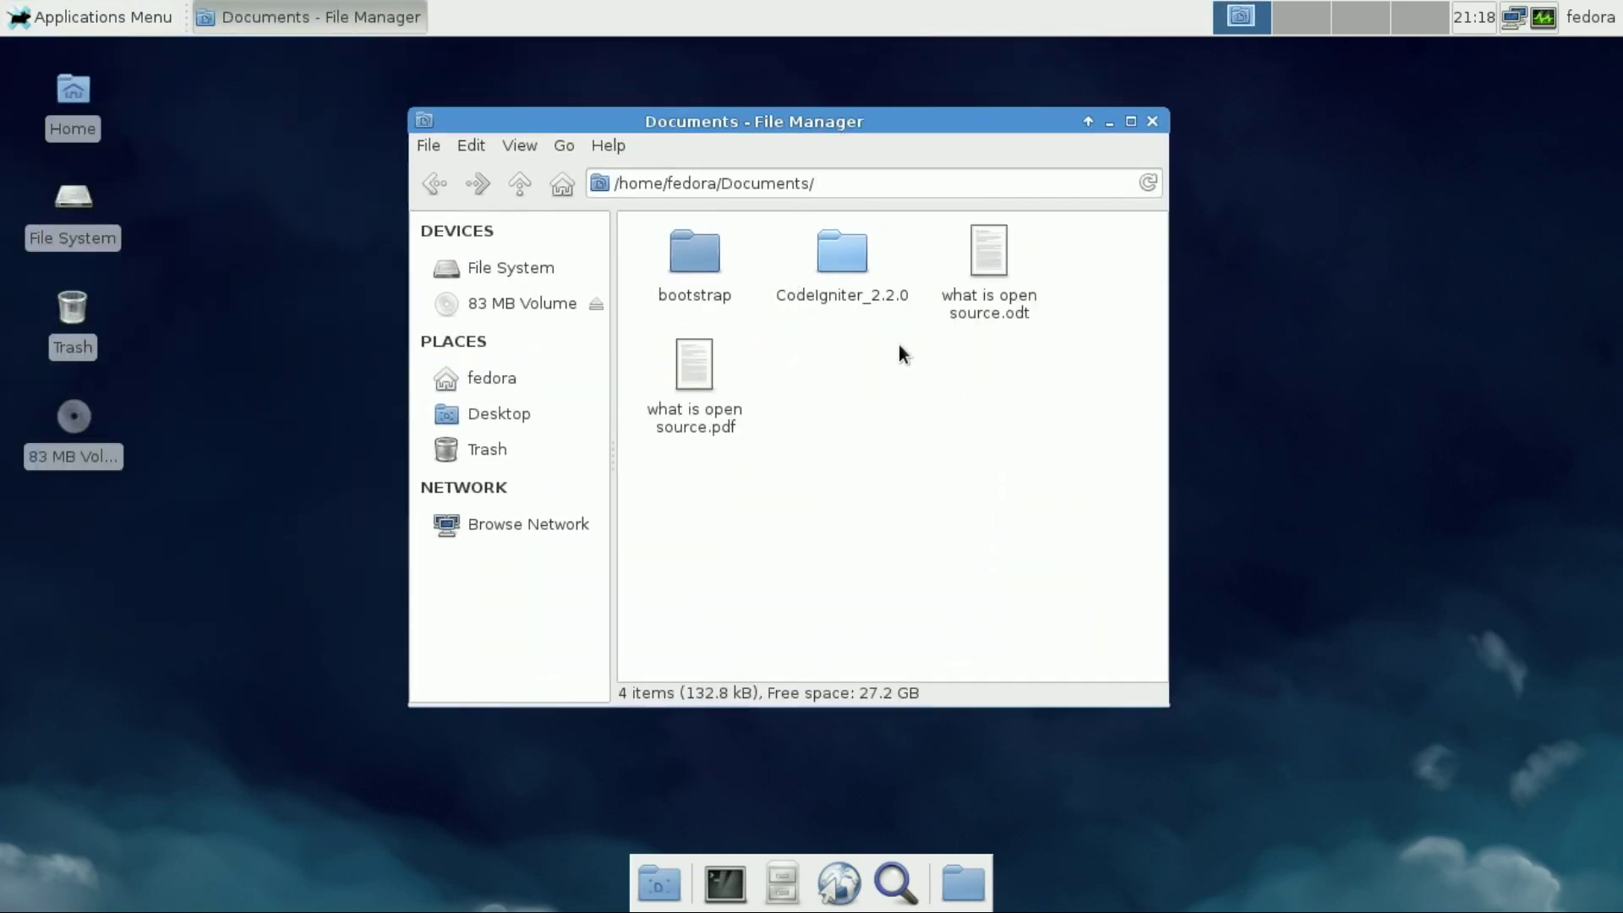
{"action": "double_click", "coordinate": [985, 296]}
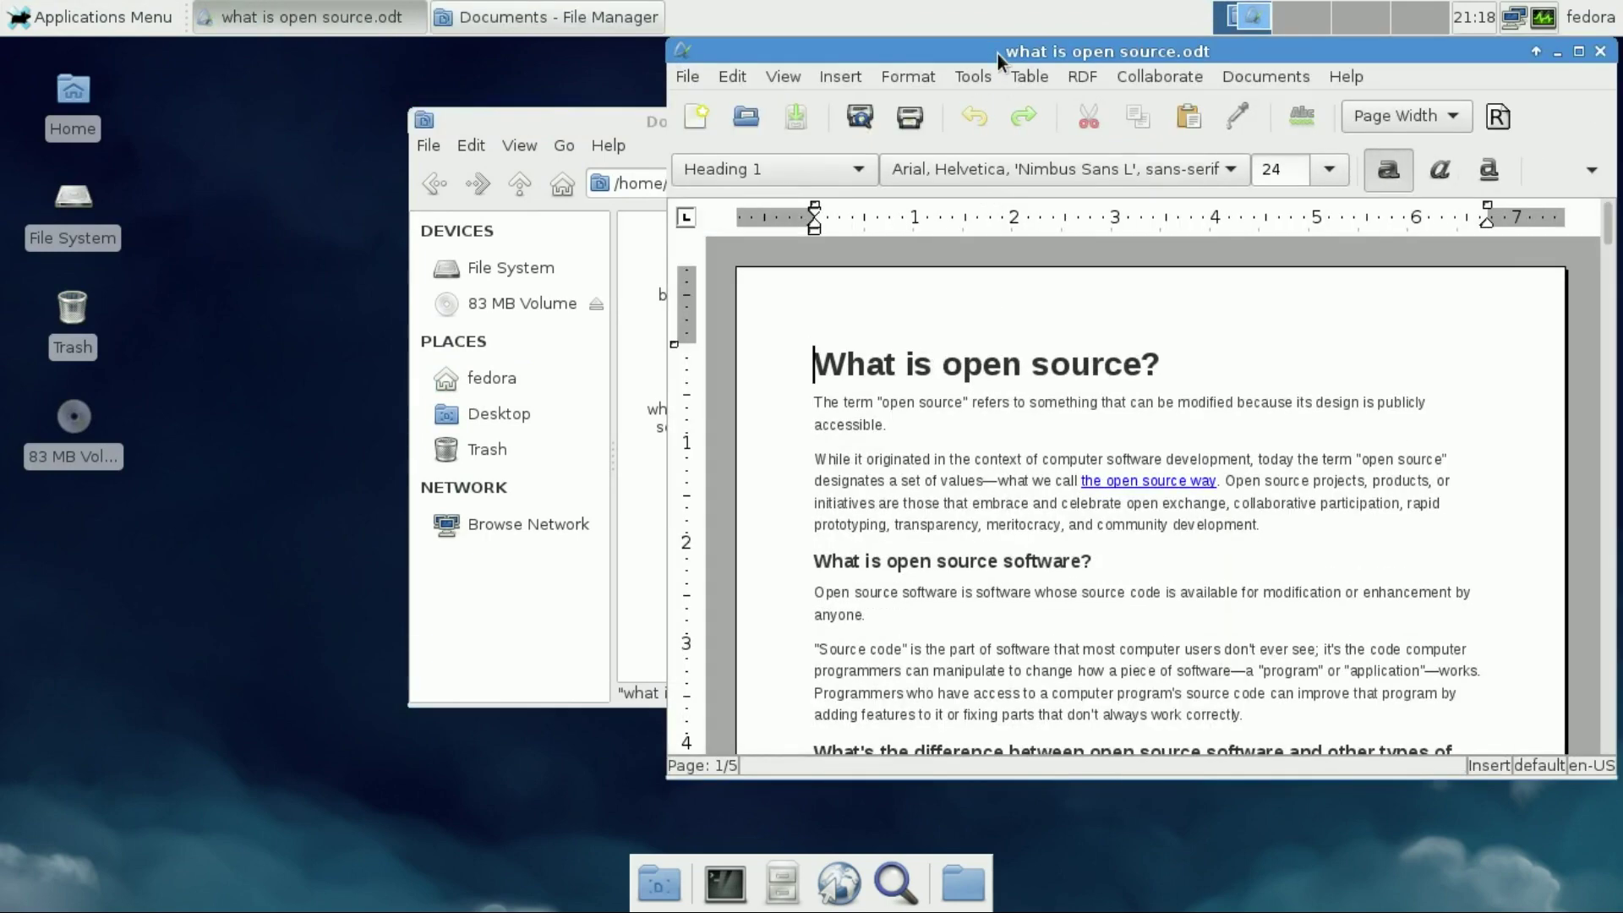
{"action": "double_click", "coordinate": [997, 53]}
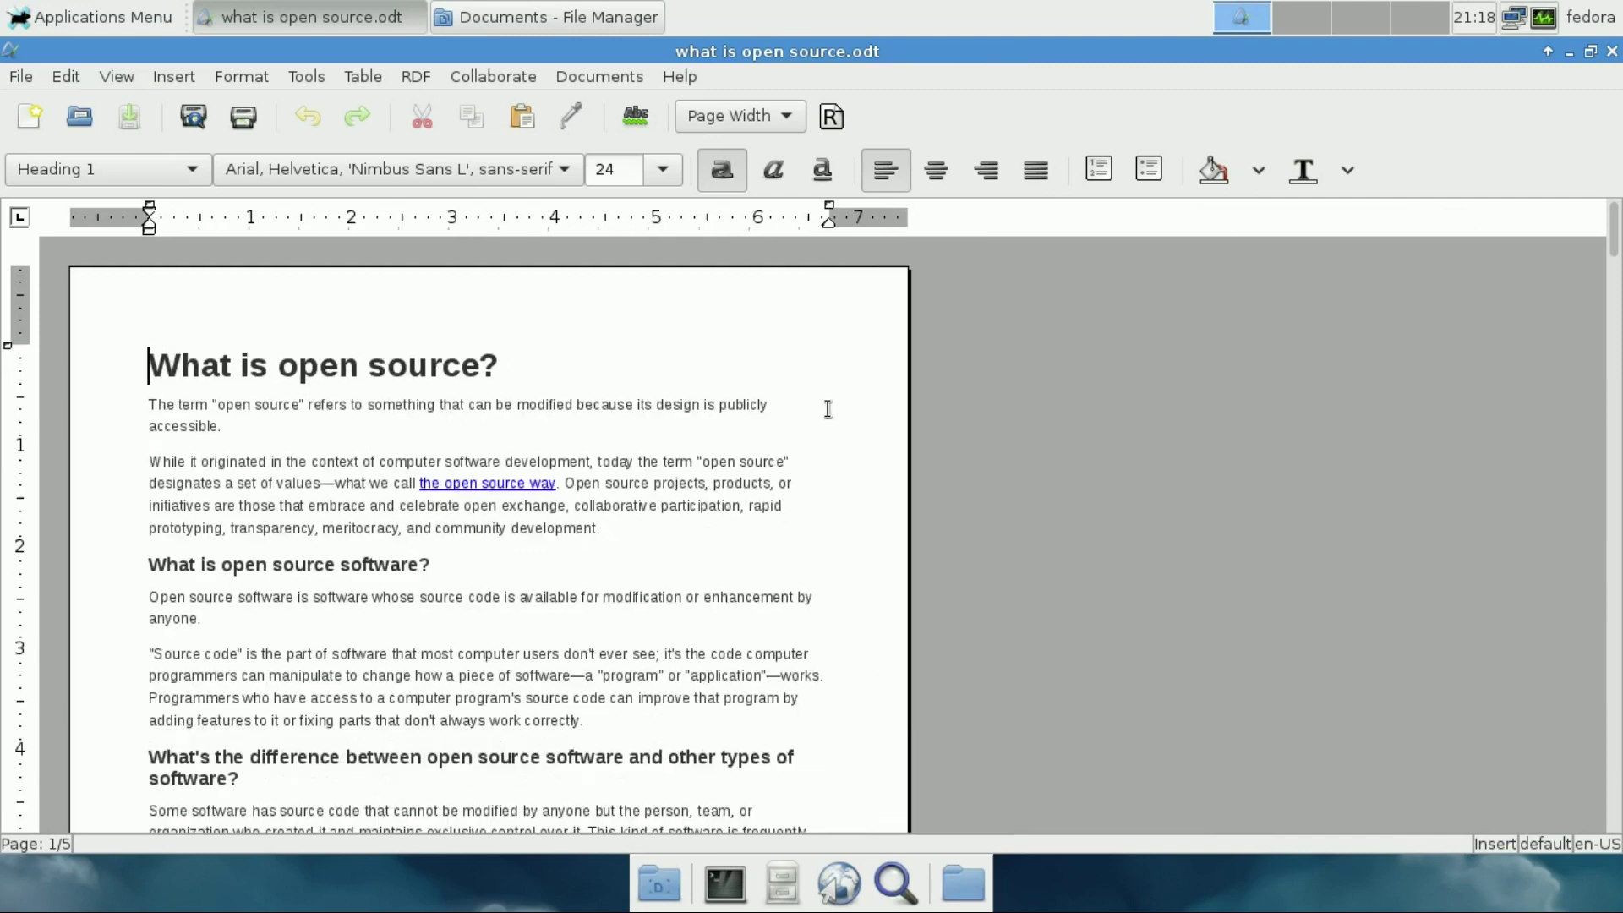
Show AbiWord's About dialog reporting version 3.0.0, then close it
{"action": "left_click", "coordinate": [683, 78]}
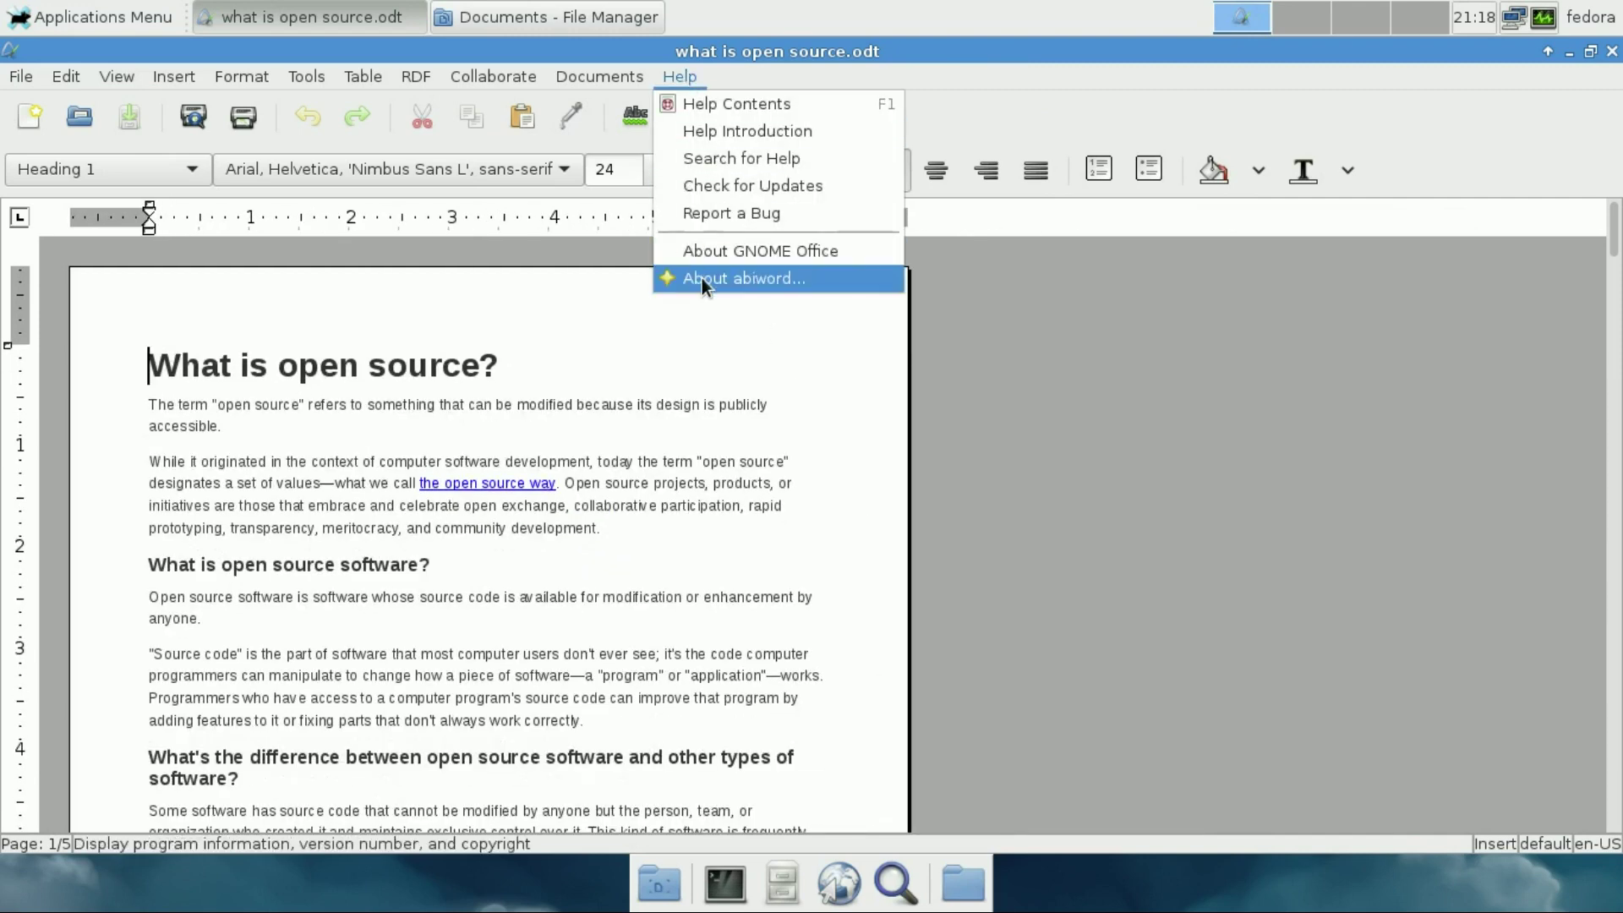
{"action": "left_click", "coordinate": [701, 278]}
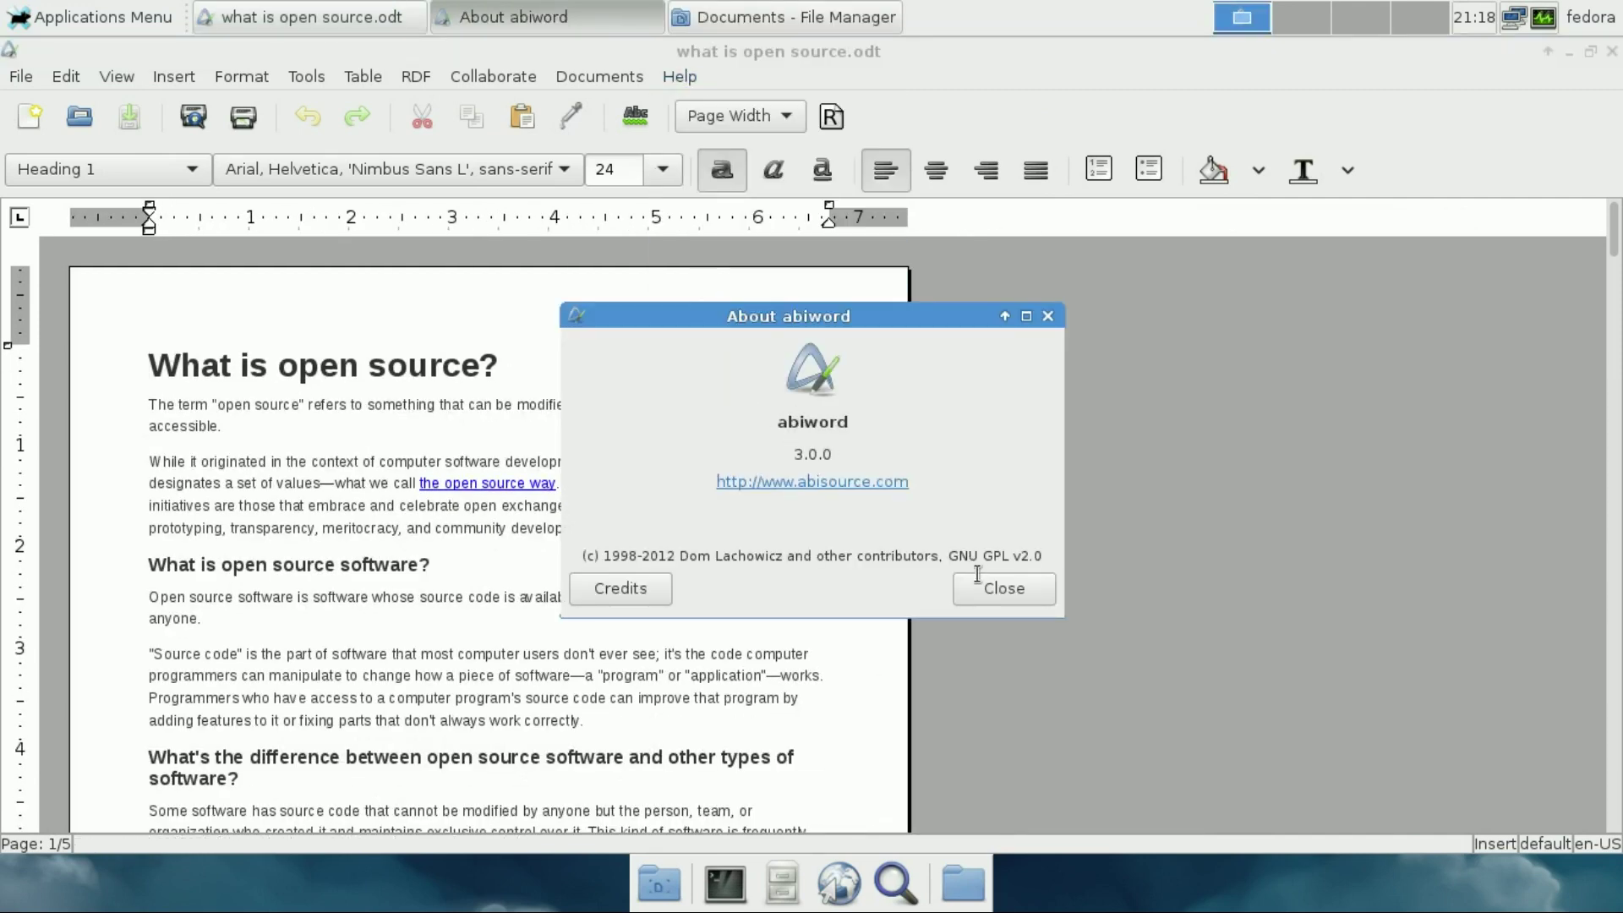
{"action": "left_click", "coordinate": [978, 583]}
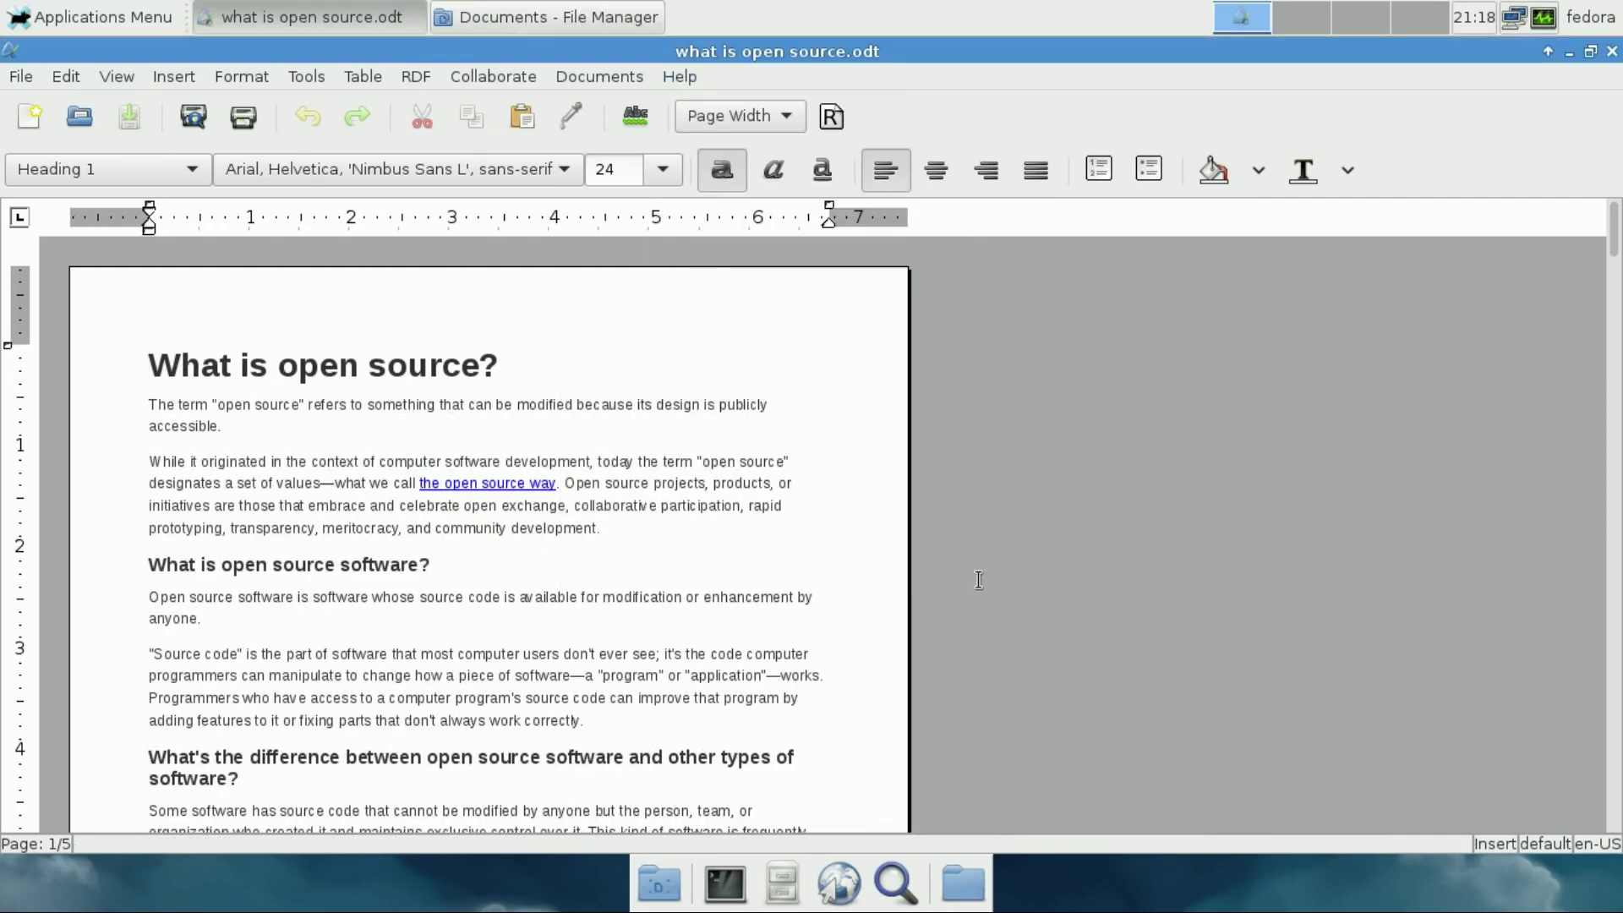
Close AbiWord and open 'what is open source.pdf' maximized in Evince
{"action": "left_click", "coordinate": [1614, 53]}
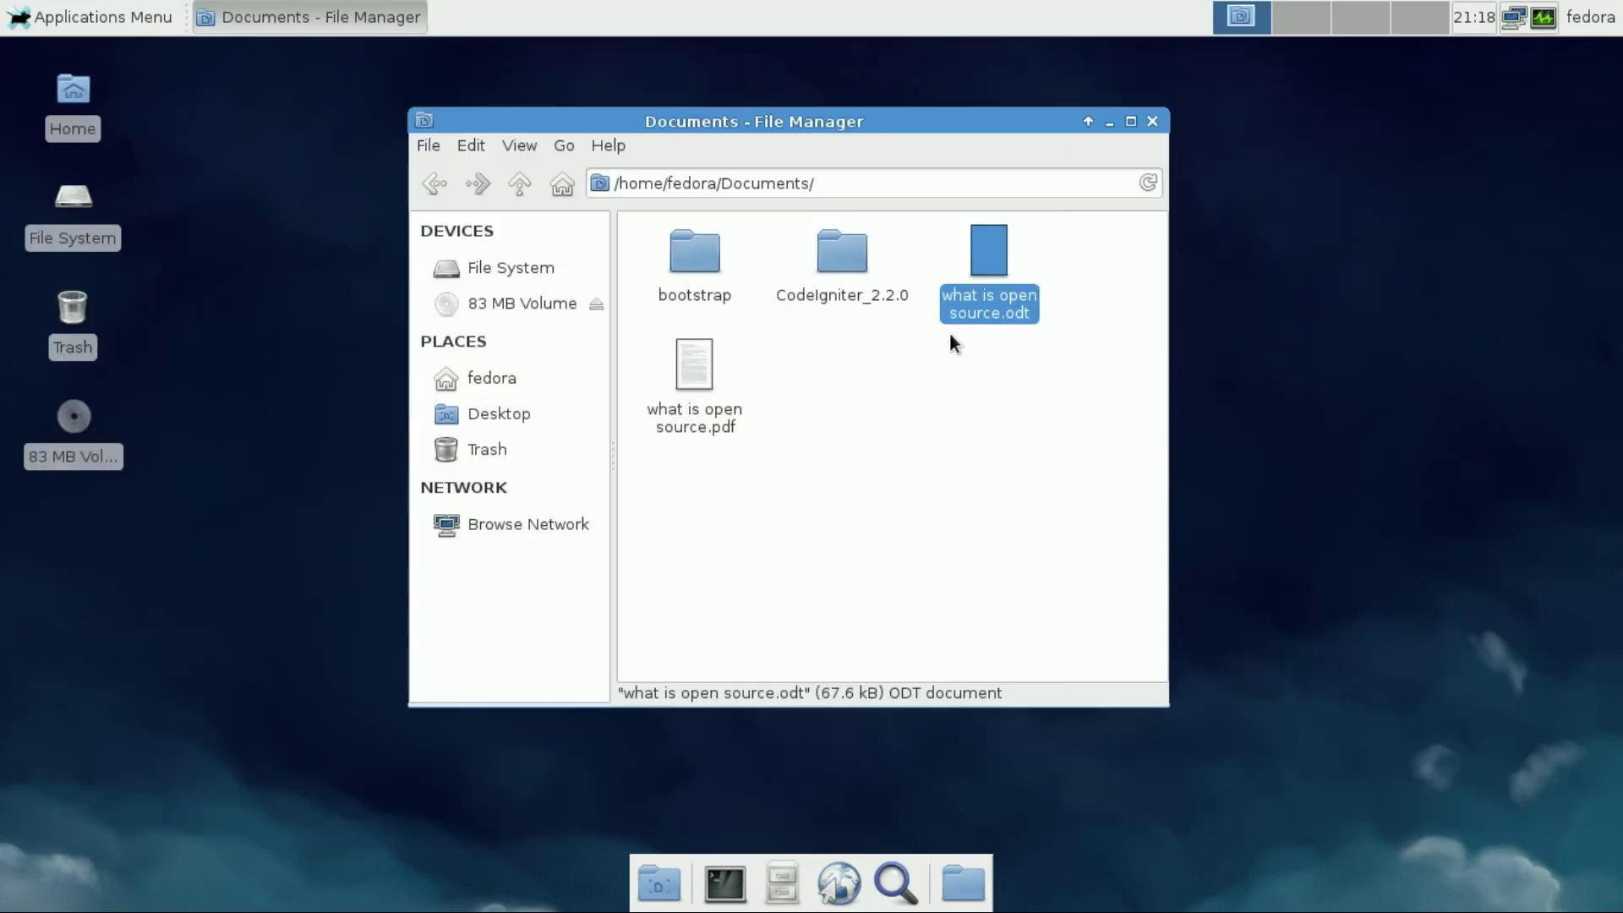
{"action": "double_click", "coordinate": [678, 407]}
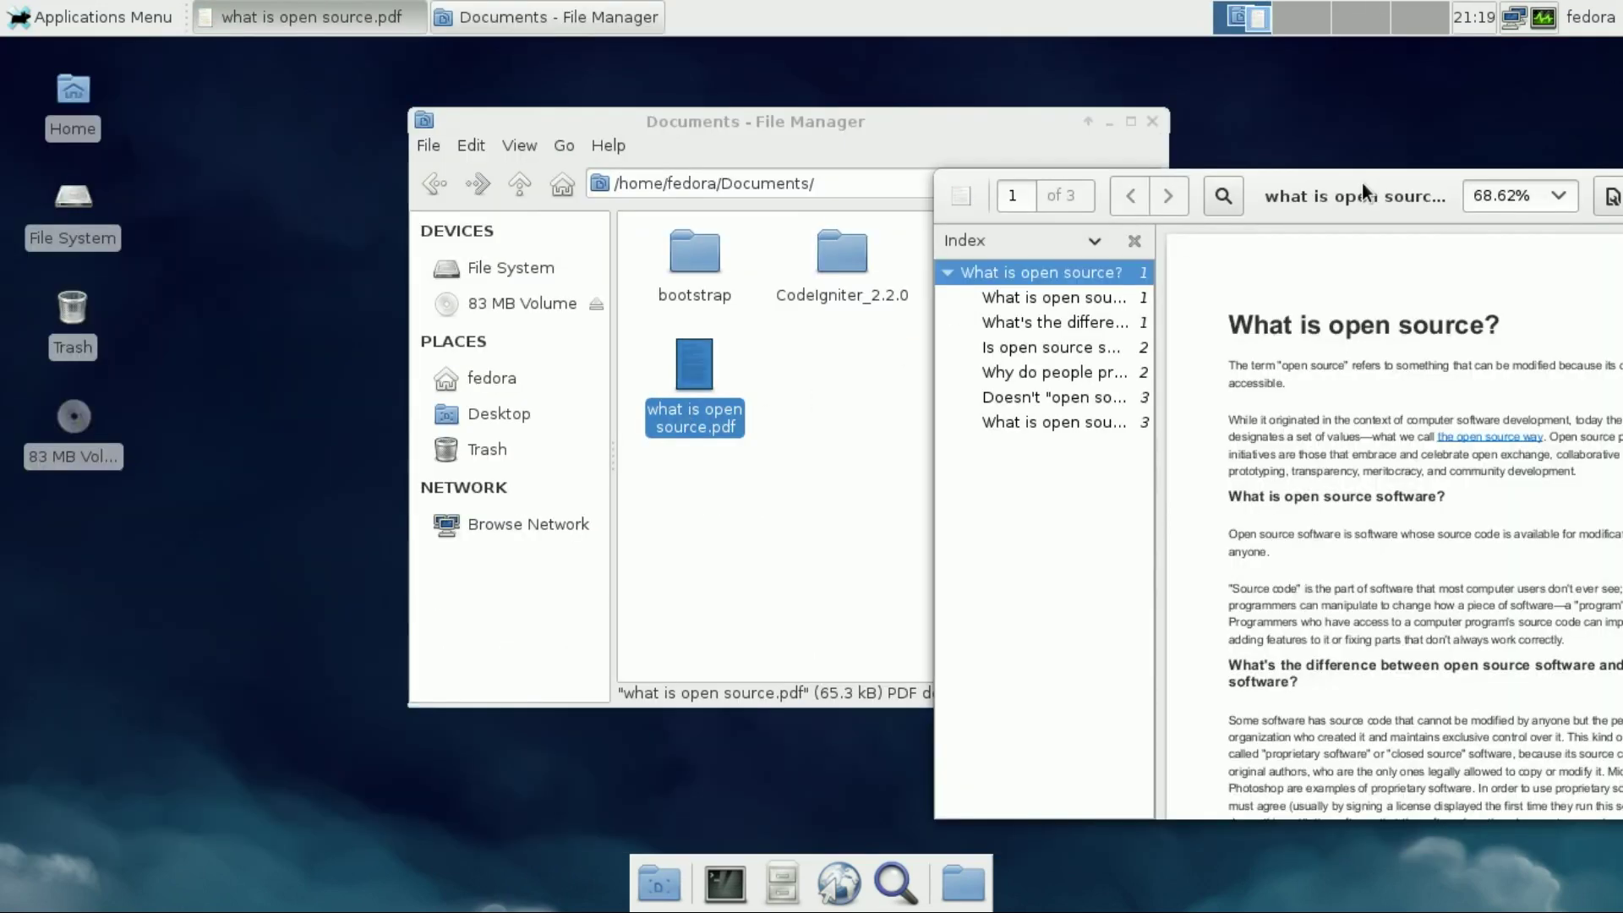
{"action": "double_click", "coordinate": [1362, 182]}
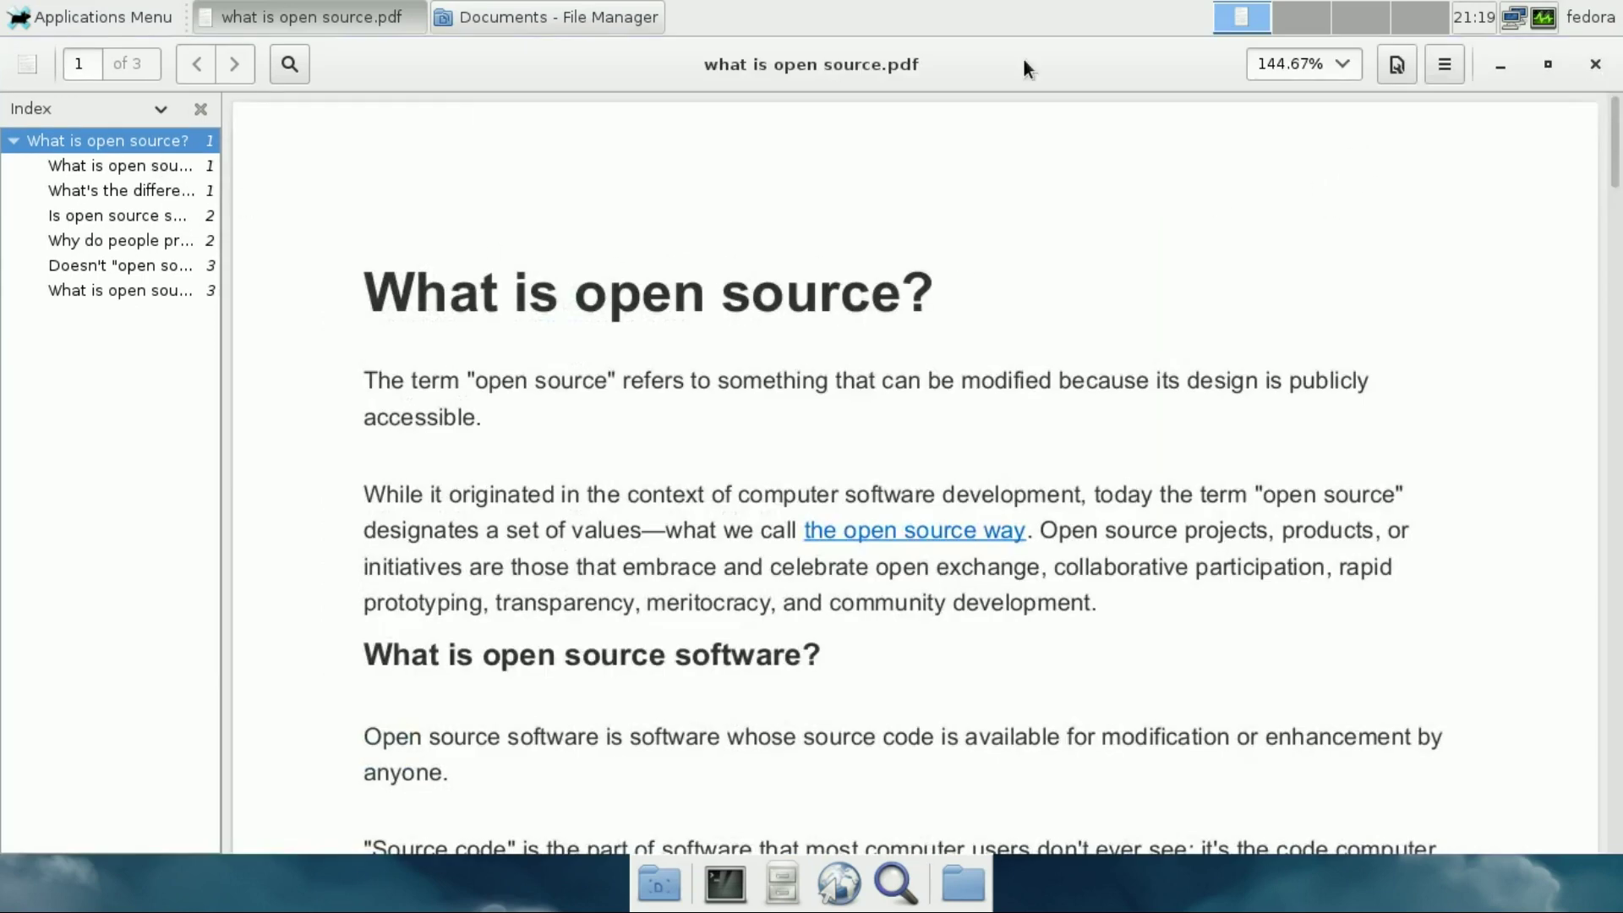
{"action": "left_click", "coordinate": [1445, 63]}
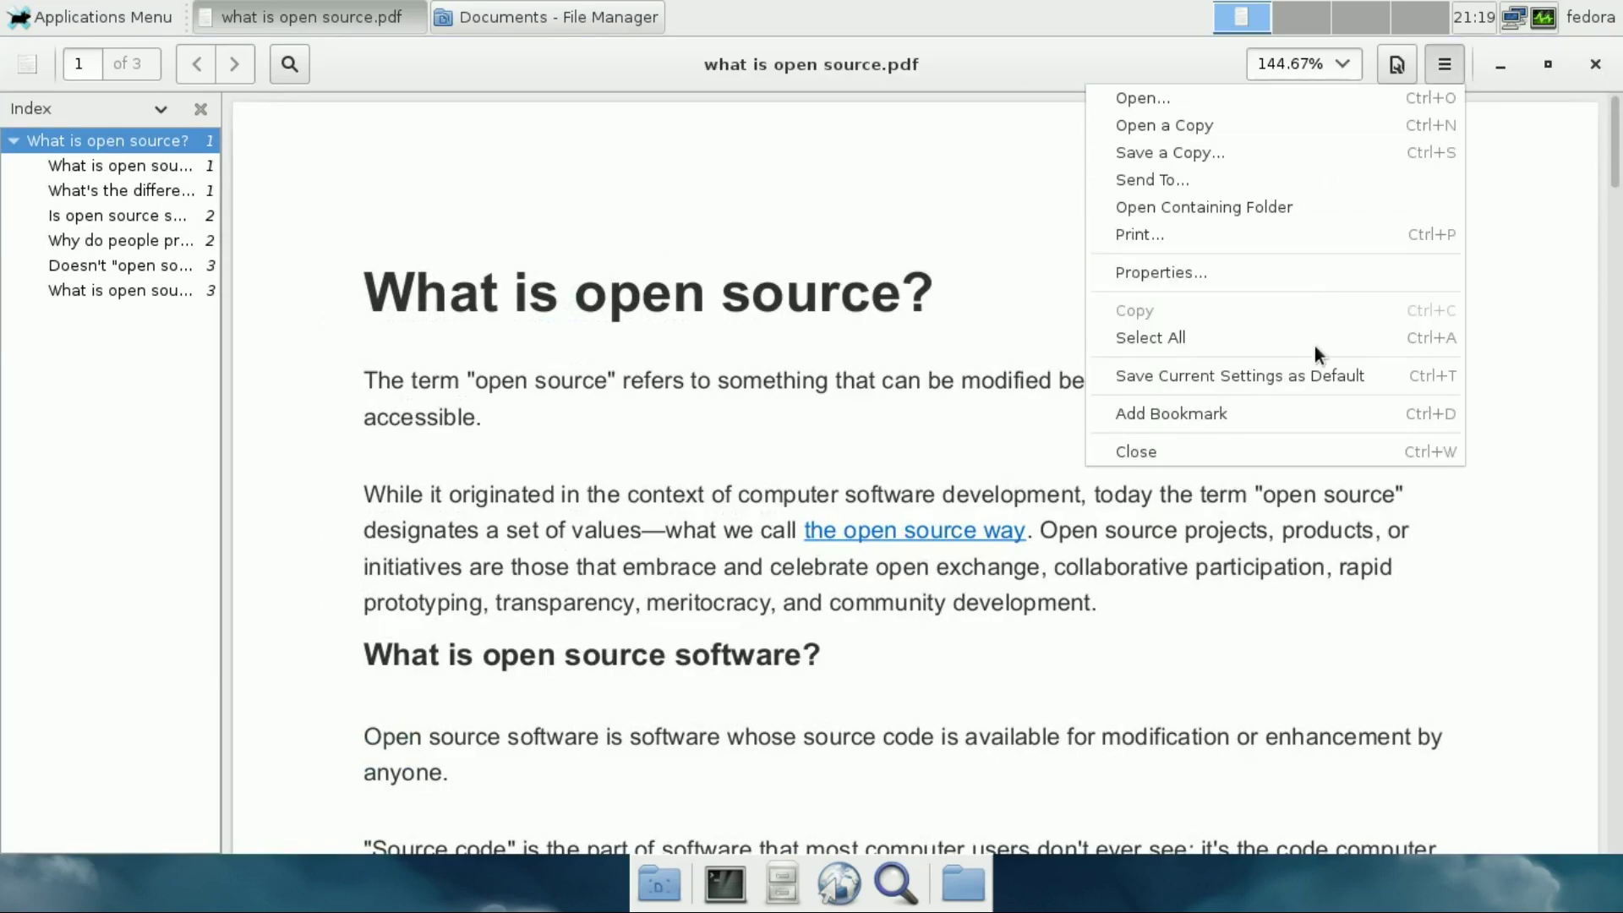
{"action": "left_click", "coordinate": [1352, 524]}
Show Evince's About dialog reporting version 3.14.1, then close it
{"action": "left_click", "coordinate": [30, 71]}
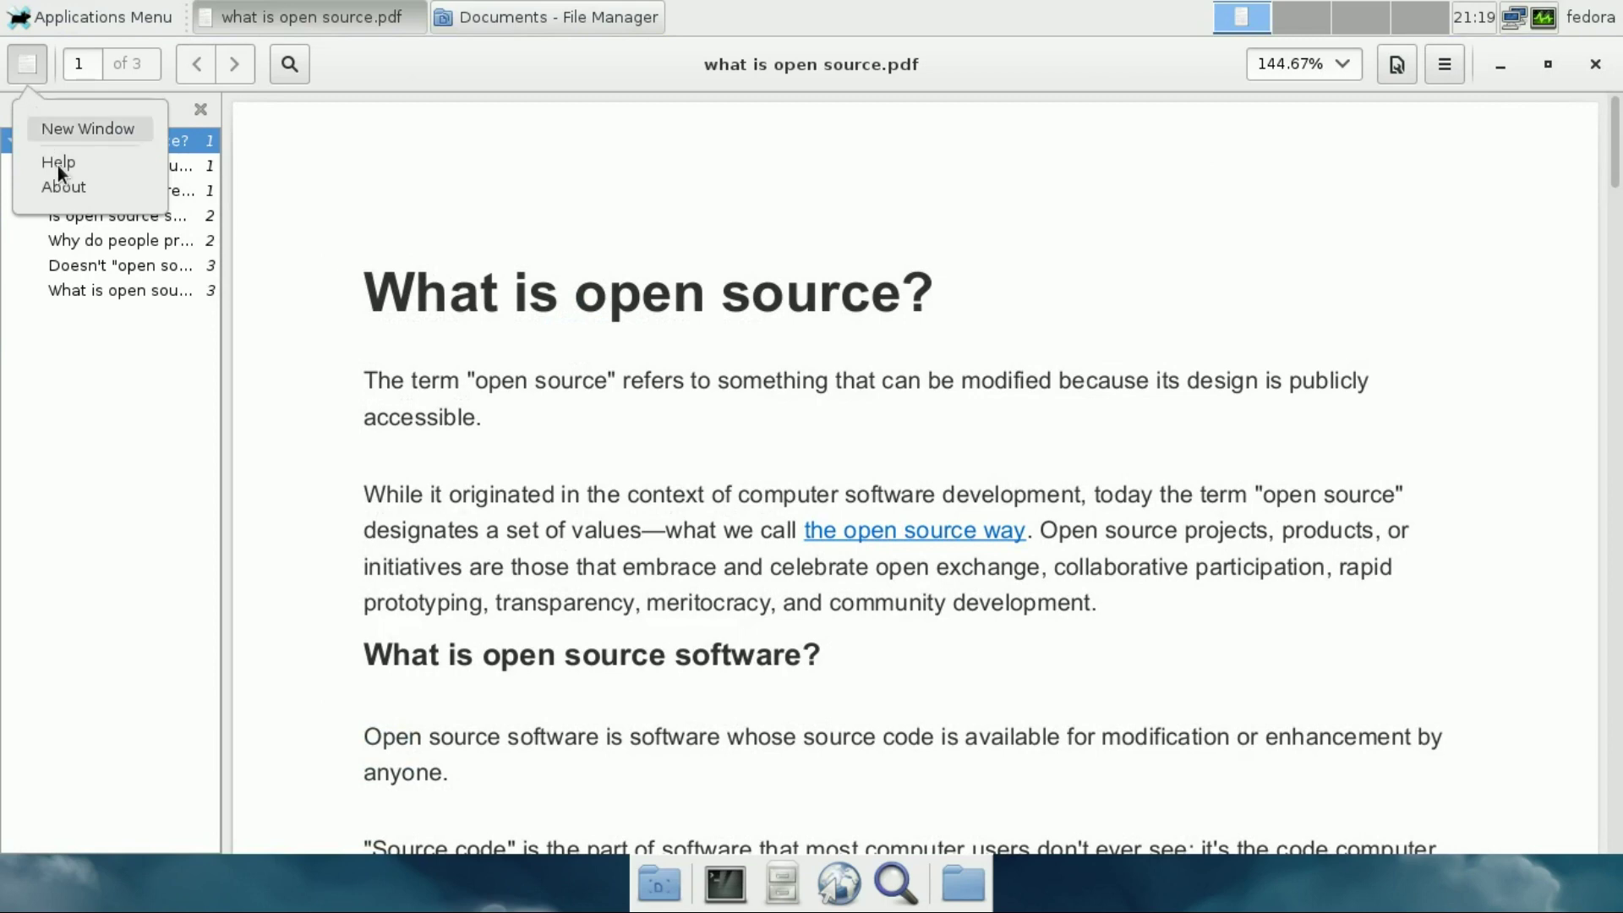
{"action": "left_click", "coordinate": [61, 186]}
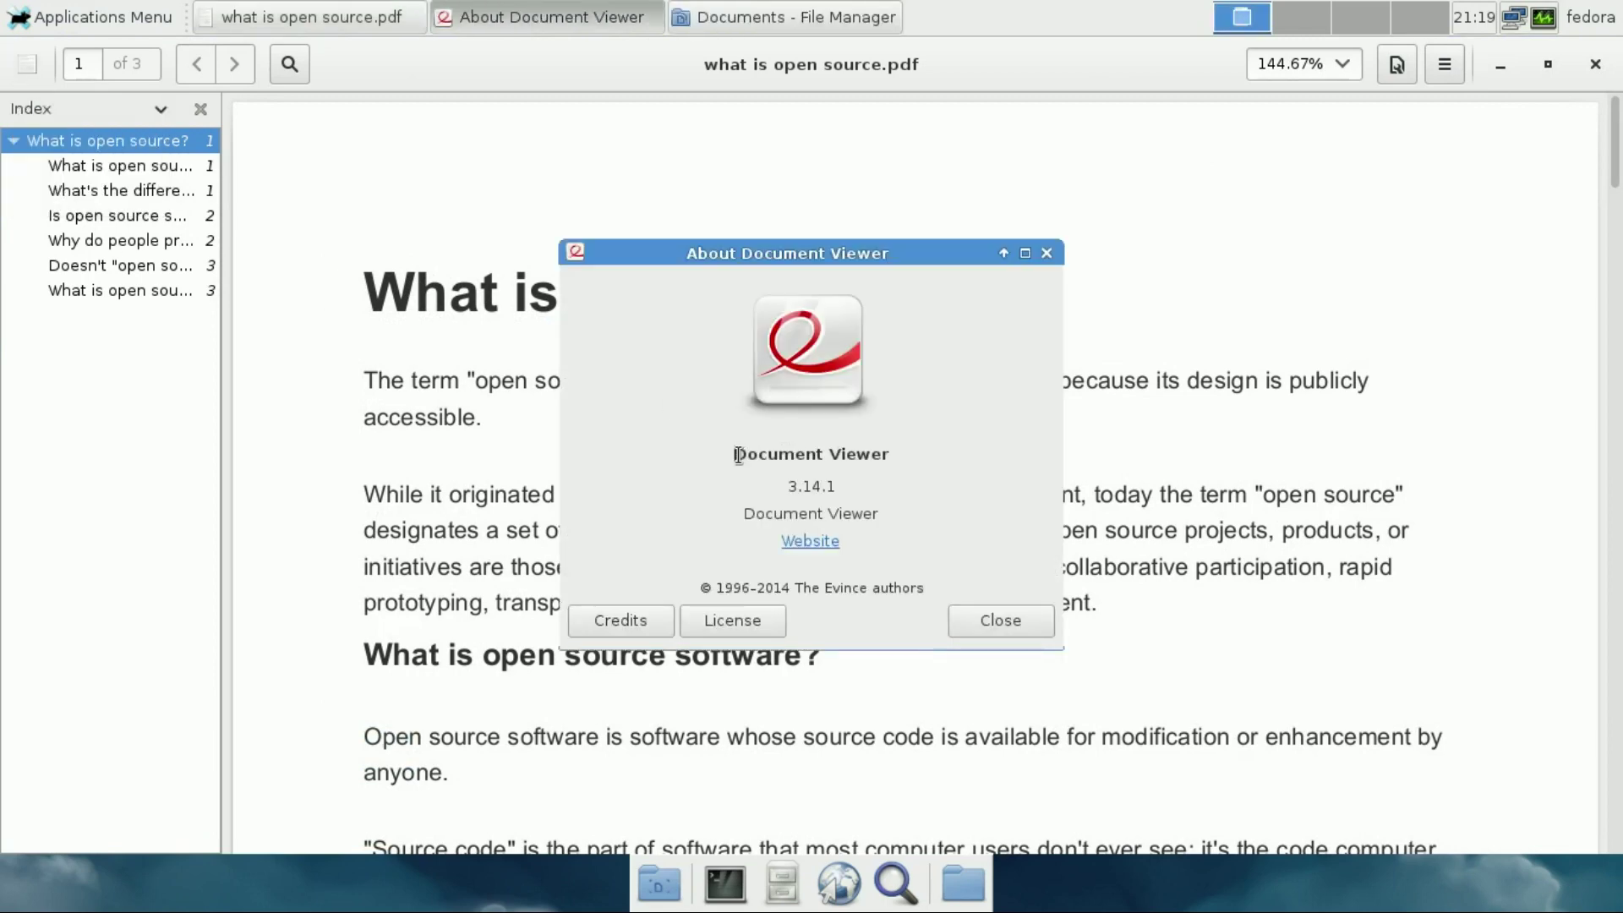
{"action": "left_click_drag", "start_coordinate": [743, 455], "coordinate": [903, 475]}
{"action": "left_click", "coordinate": [980, 632]}
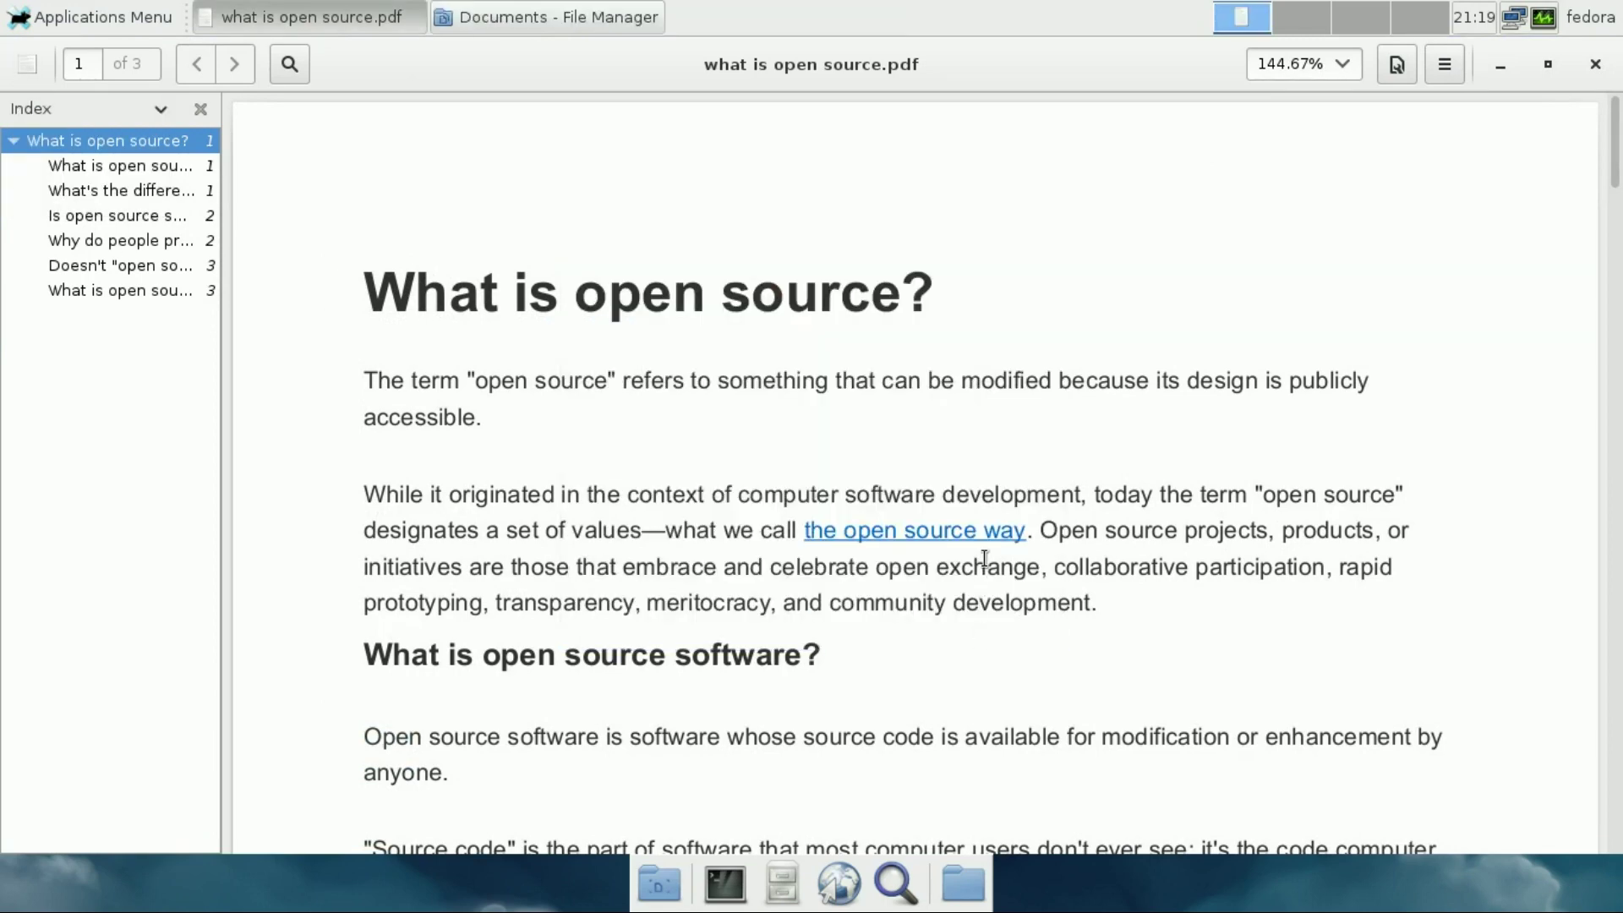
Restore the viewer window, shift it left, and close it
{"action": "left_click", "coordinate": [1547, 65]}
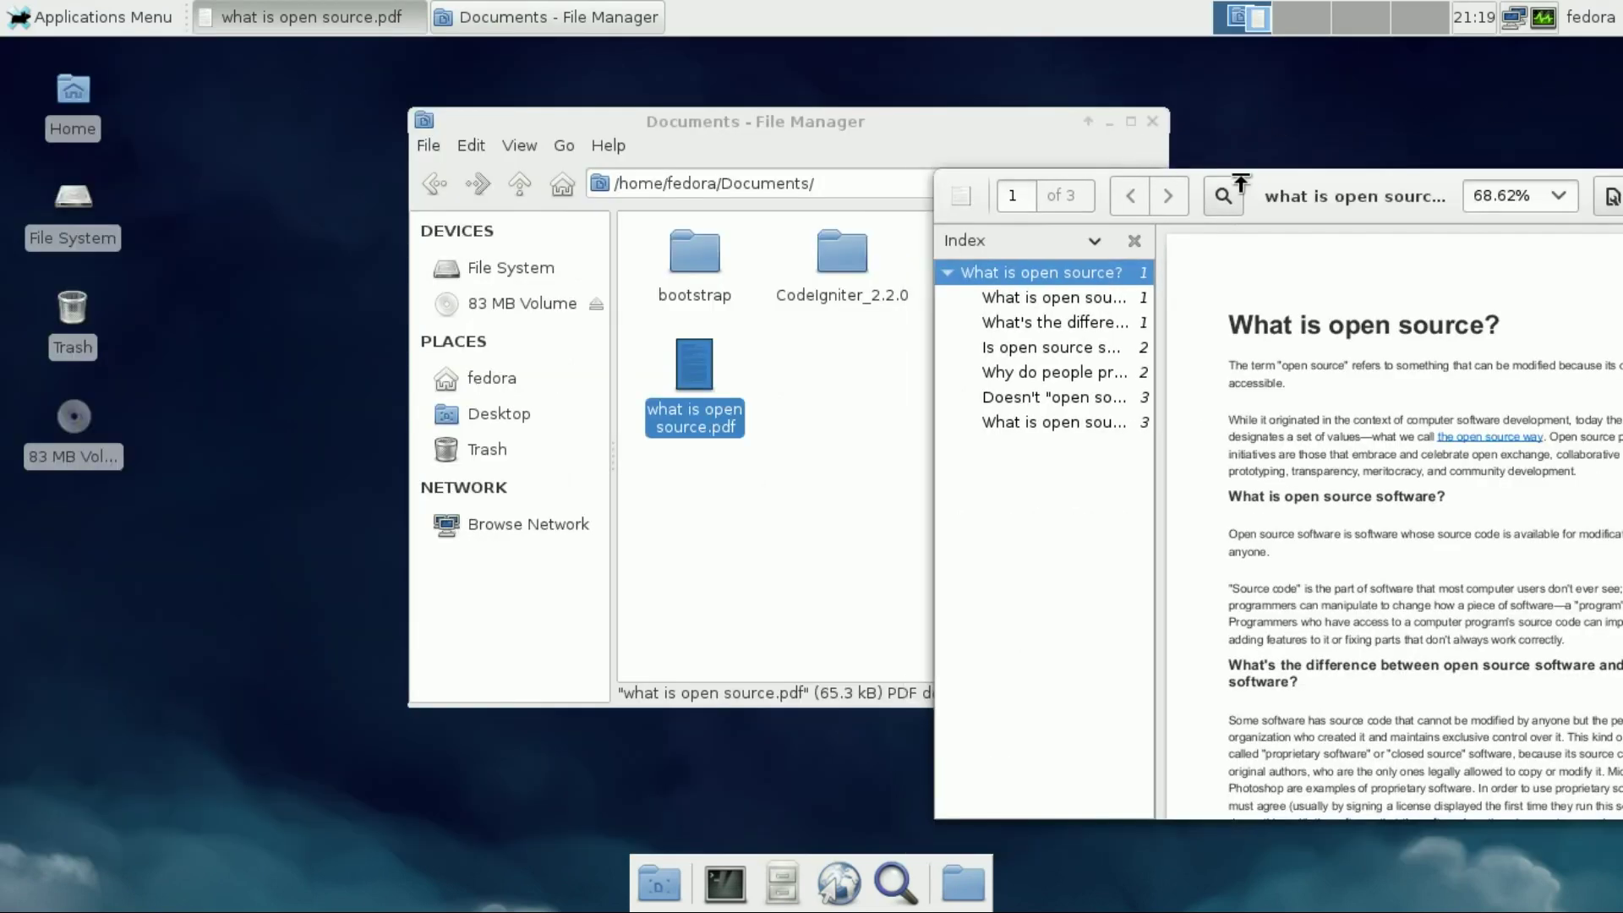
{"action": "left_click_drag", "start_coordinate": [1358, 185], "coordinate": [903, 180]}
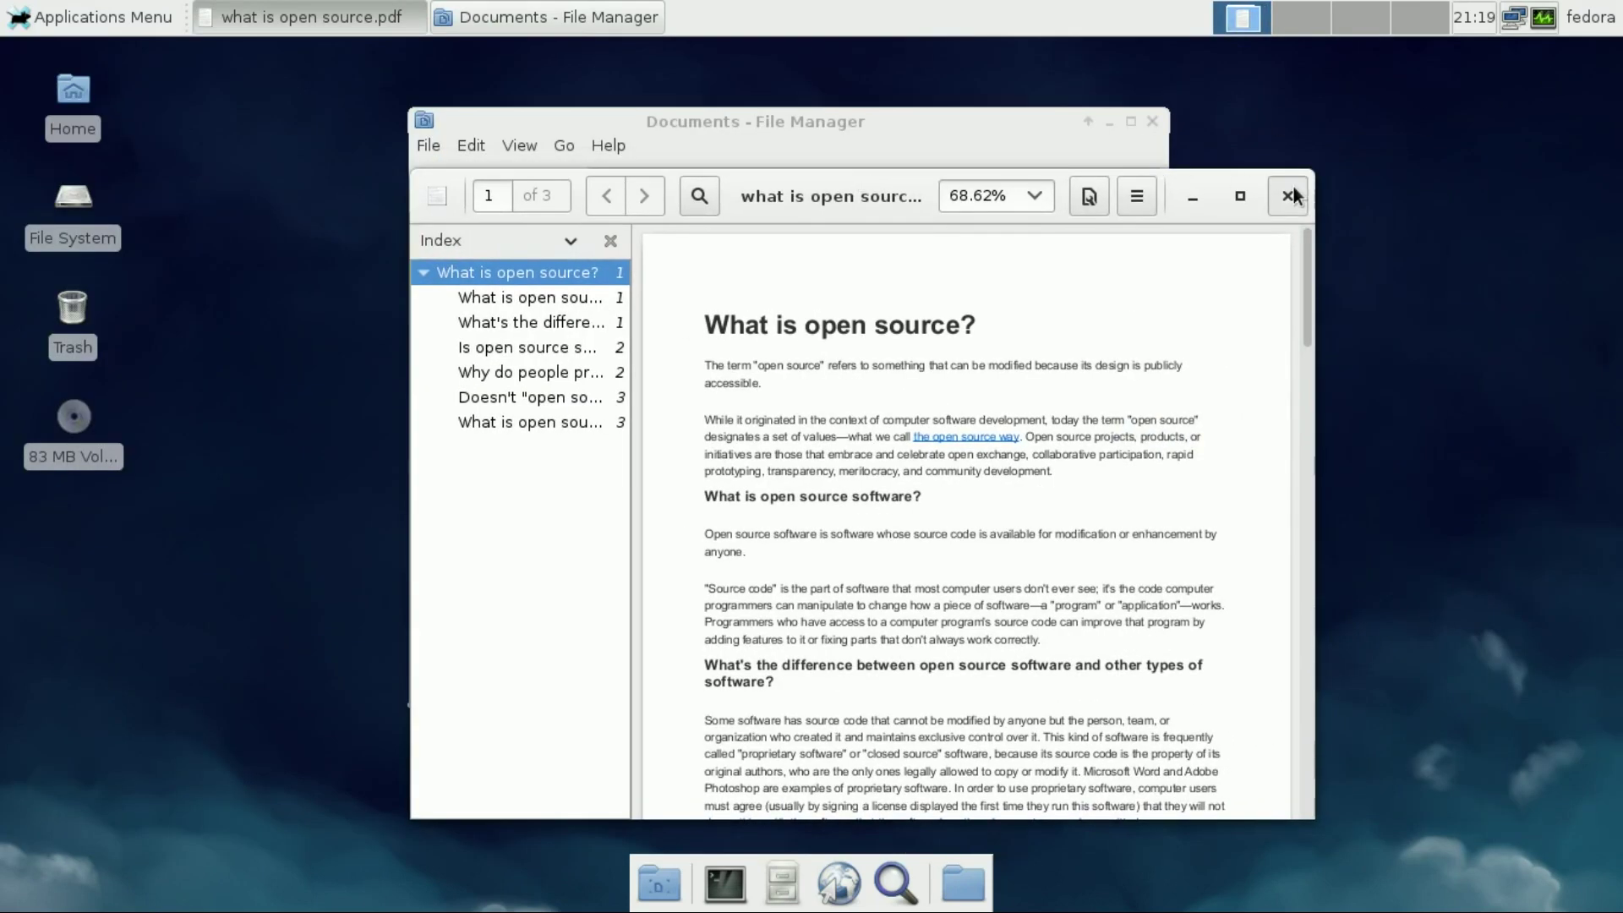
{"action": "left_click", "coordinate": [1286, 195]}
Open Cool Blast.mp3 from the Music folder in Pragha and play it
{"action": "left_click", "coordinate": [432, 186]}
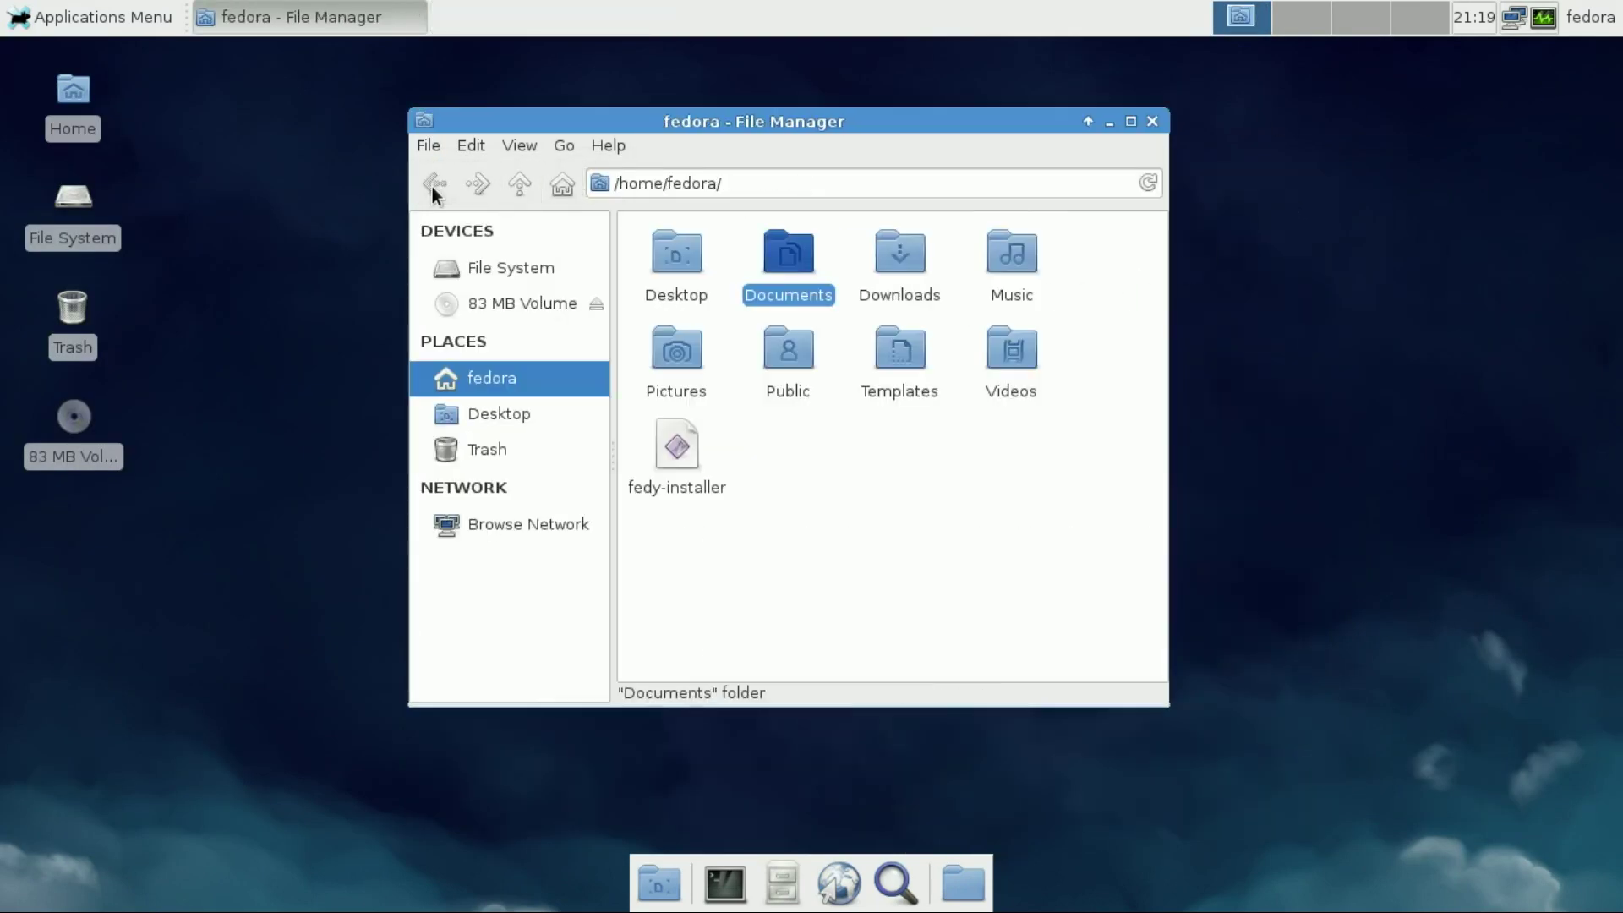
{"action": "left_click", "coordinate": [1011, 266]}
{"action": "double_click", "coordinate": [1011, 266]}
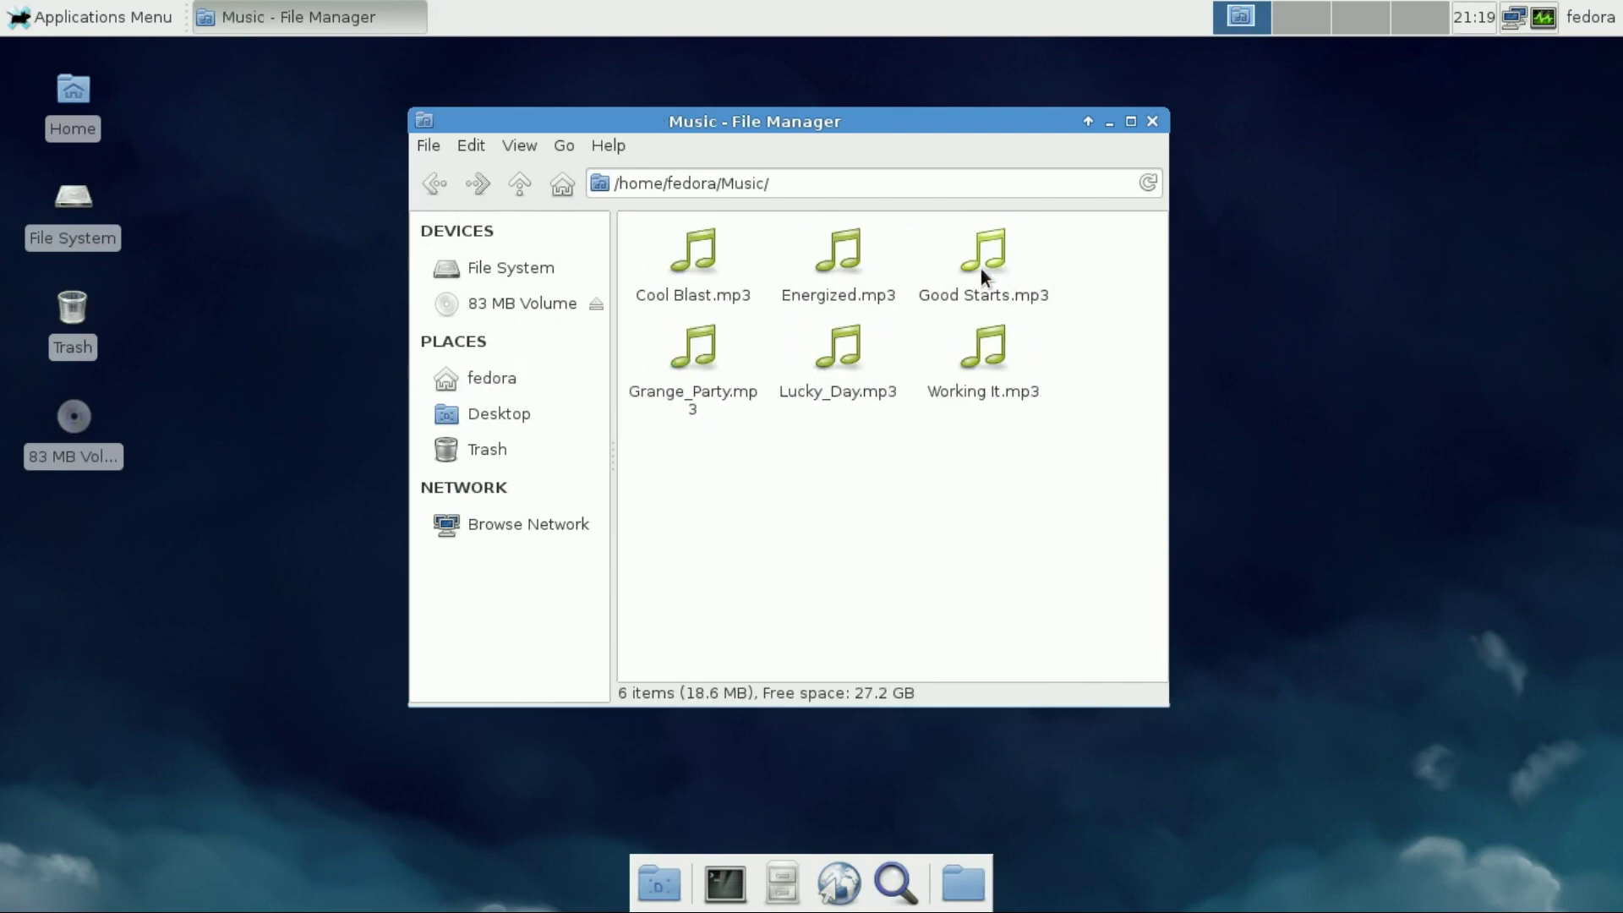
{"action": "right_click", "coordinate": [705, 251]}
{"action": "left_click", "coordinate": [727, 268]}
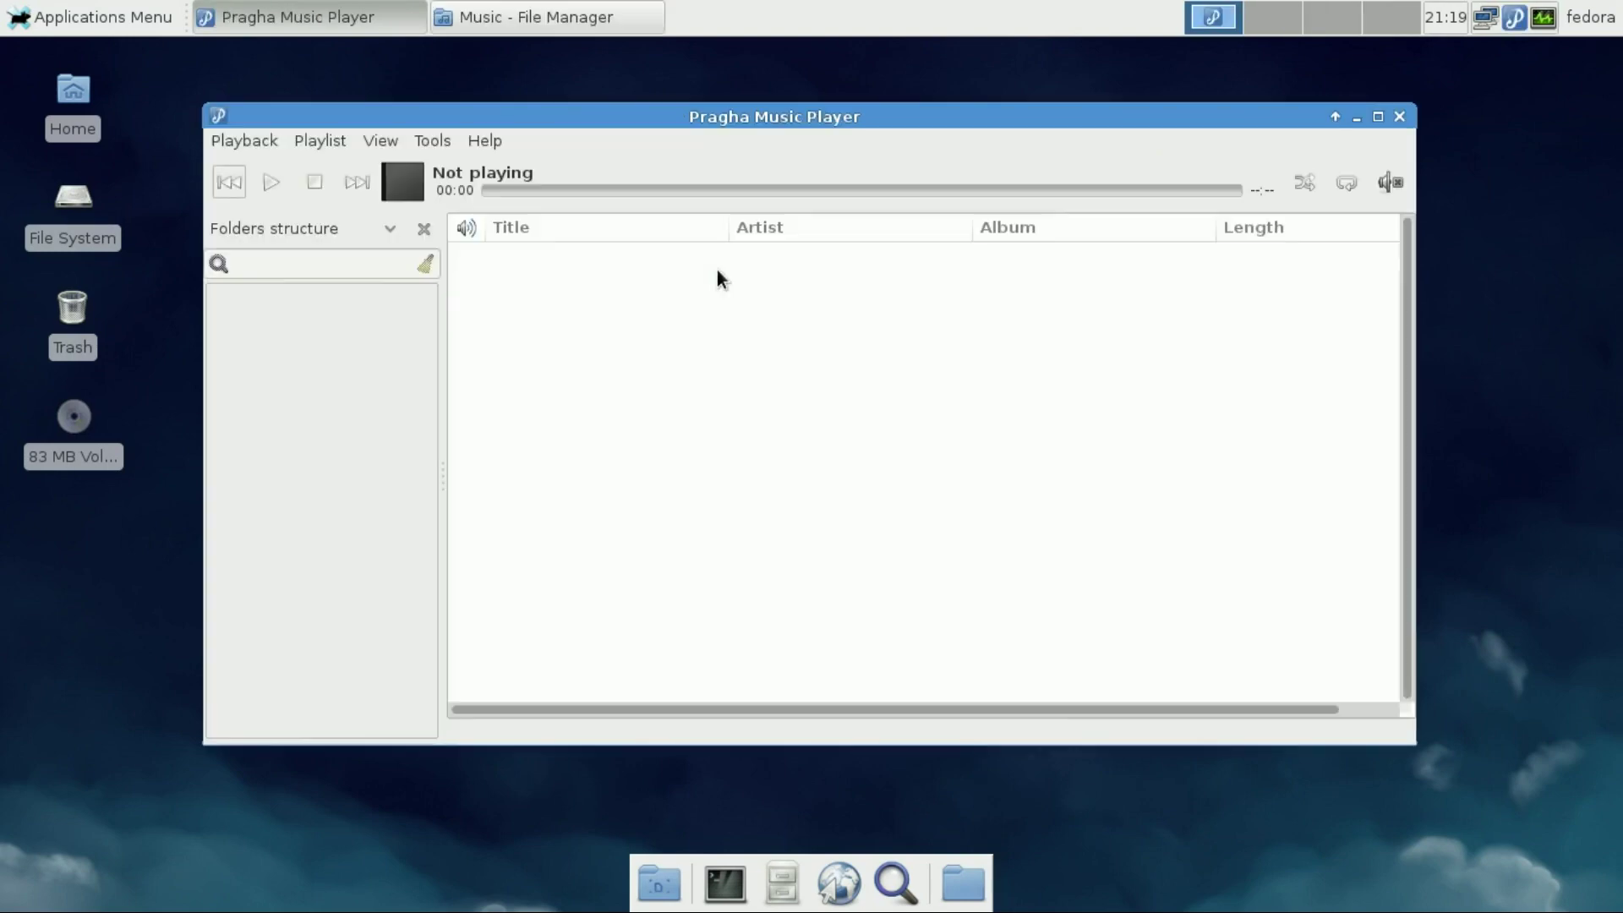
{"action": "double_click", "coordinate": [632, 257]}
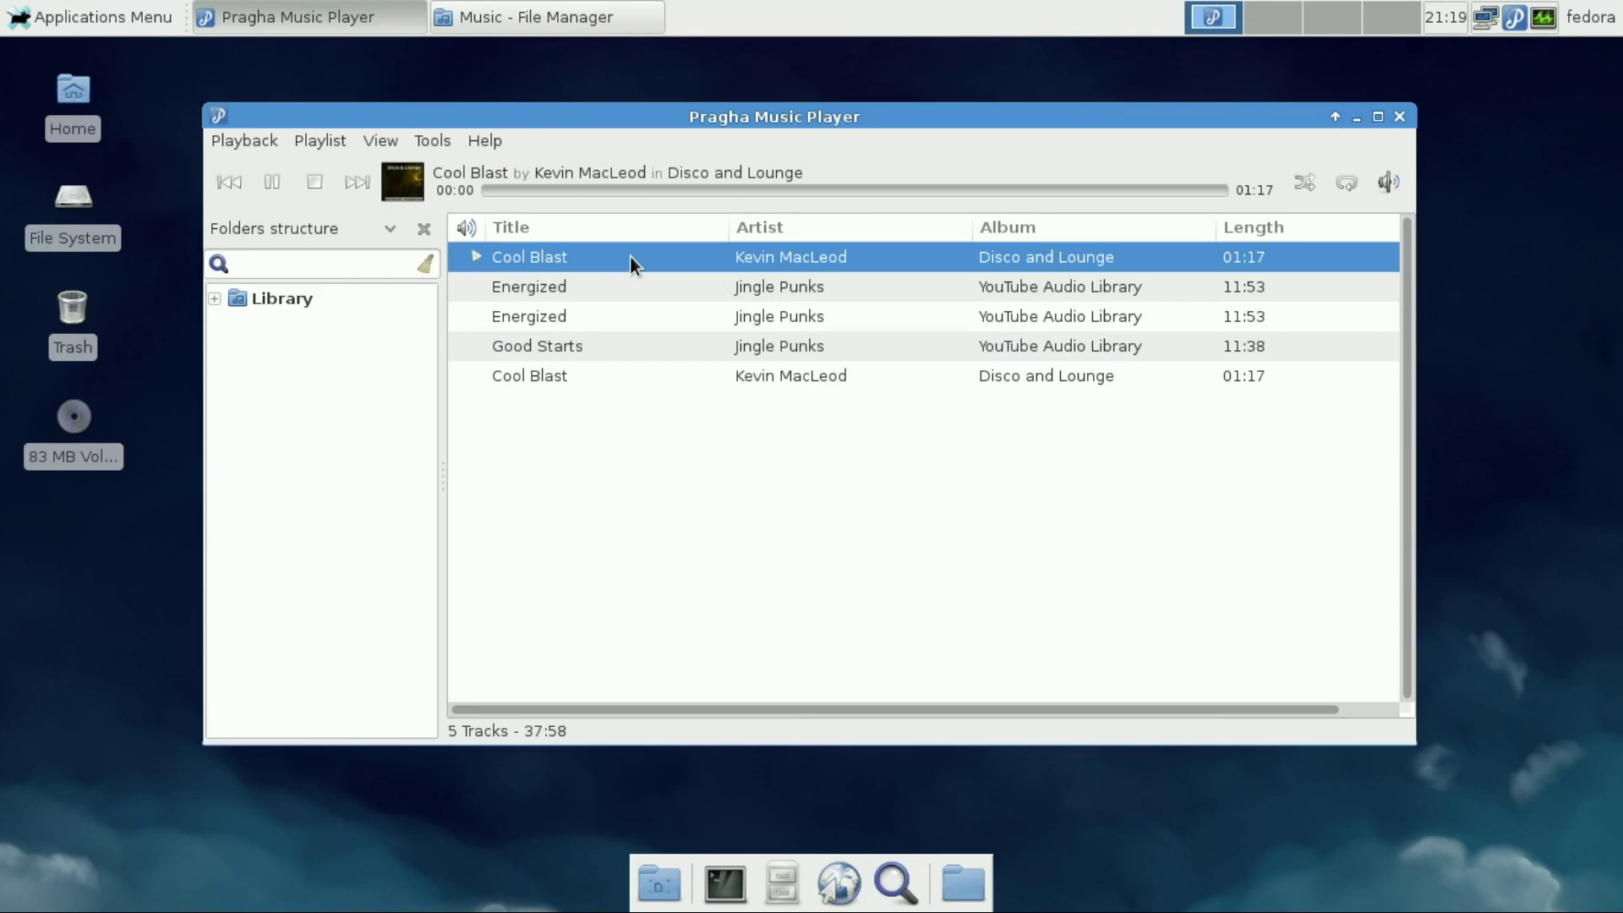
Check Pragha's About dialog showing version 1.2.2, then close it
{"action": "left_click", "coordinate": [494, 145]}
{"action": "left_click", "coordinate": [538, 284]}
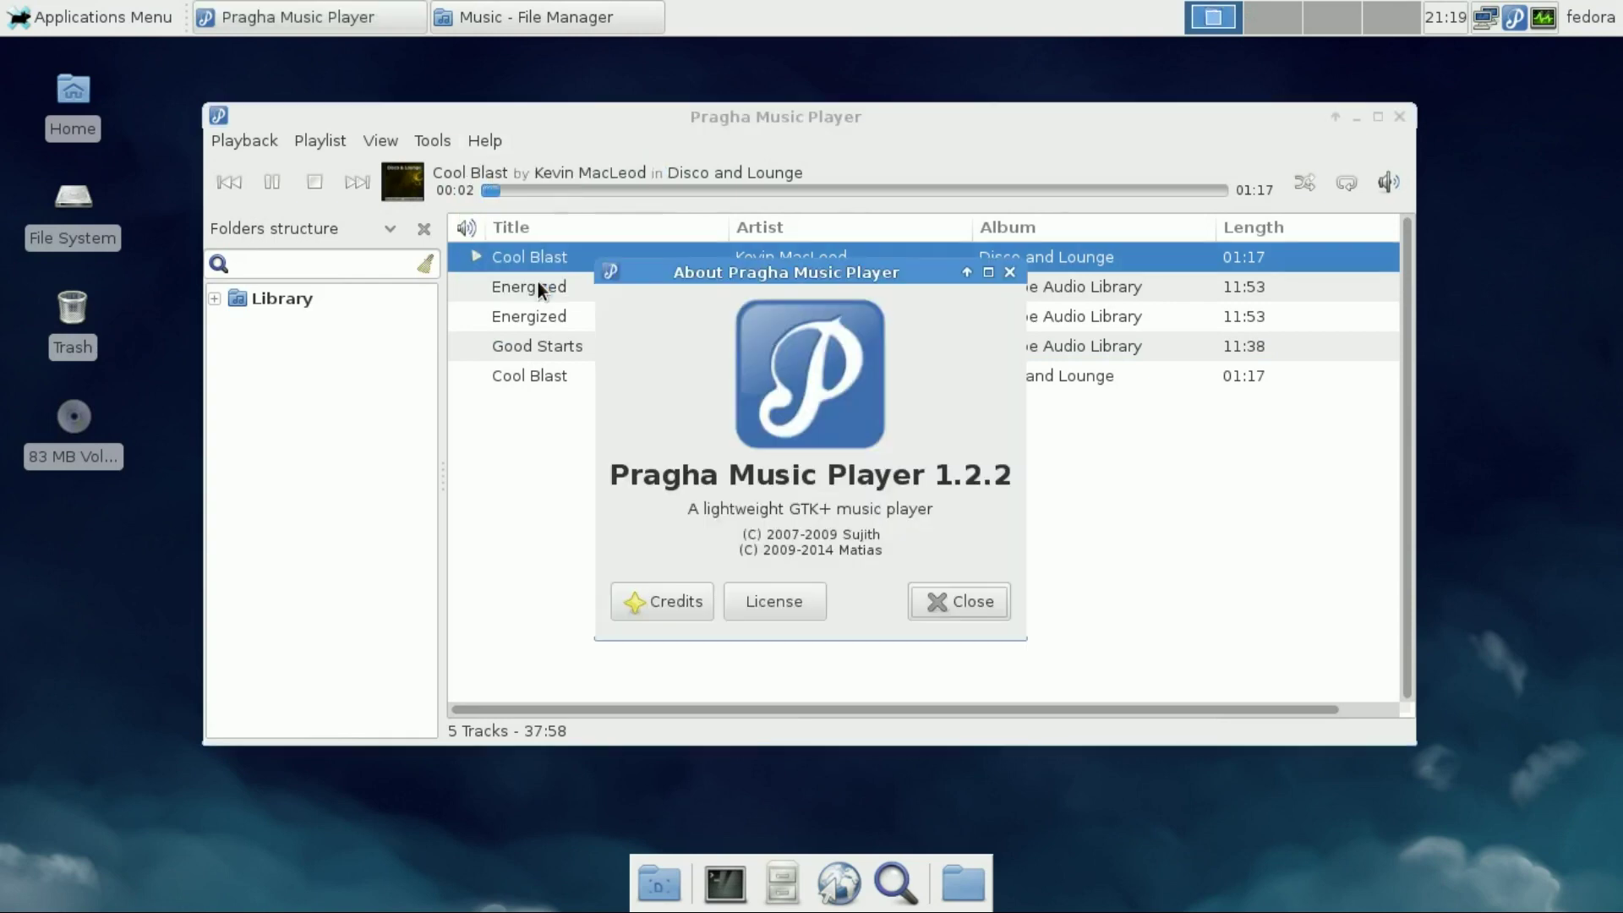
{"action": "left_click_drag", "start_coordinate": [610, 476], "coordinate": [1080, 489]}
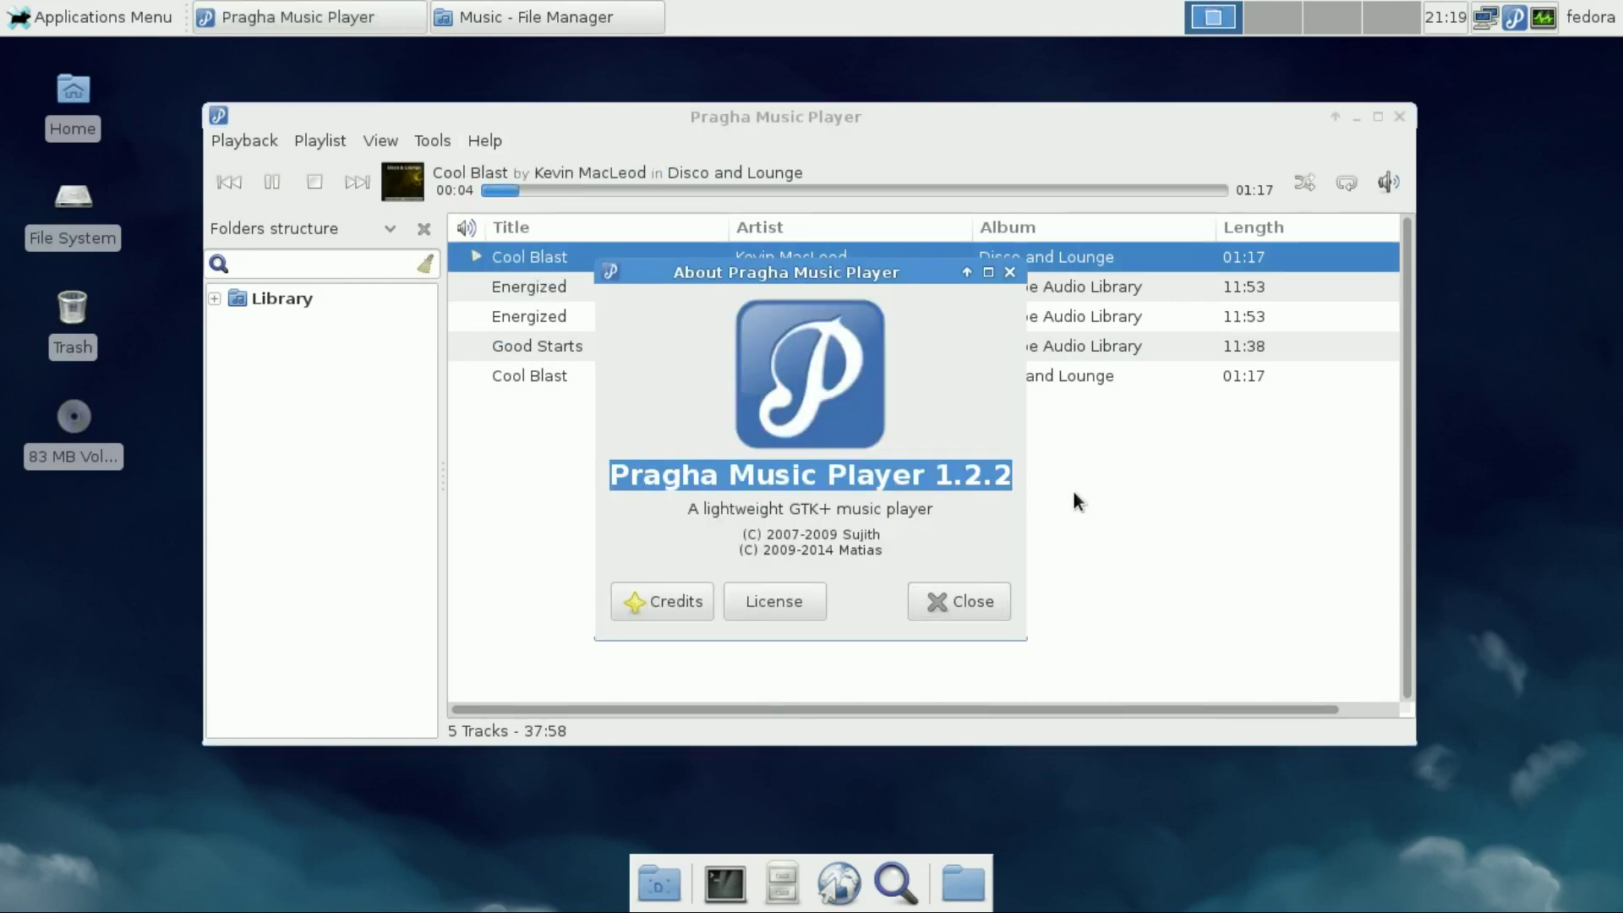
{"action": "left_click", "coordinate": [972, 602]}
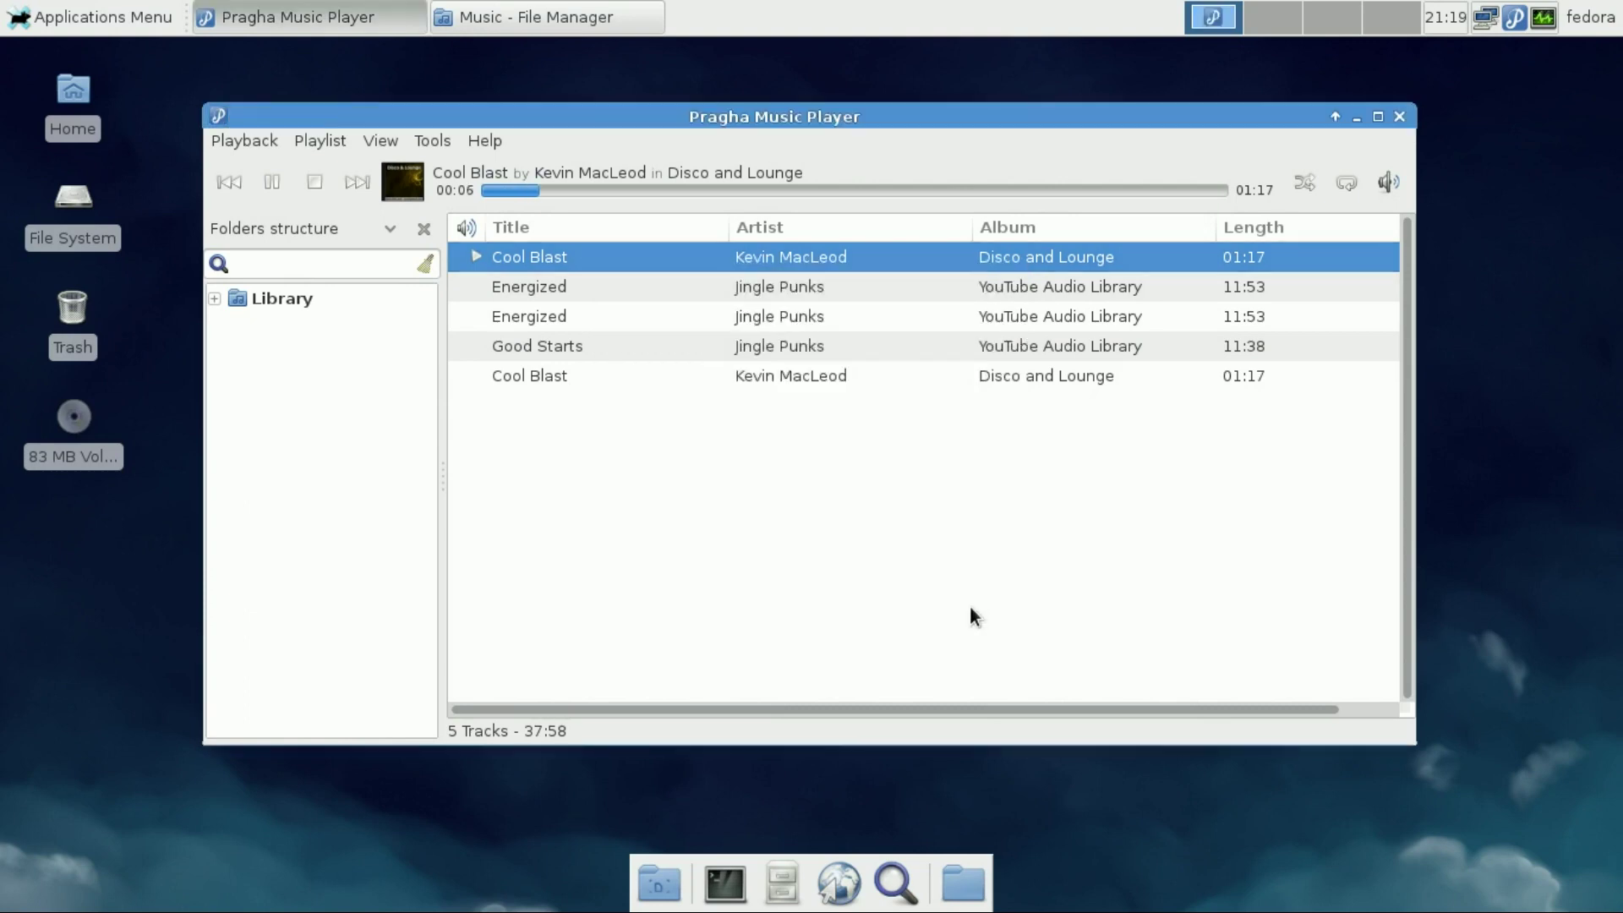
Play Energized, stop playback, quit Pragha from the tray, and return to the home folder
{"action": "double_click", "coordinate": [671, 286]}
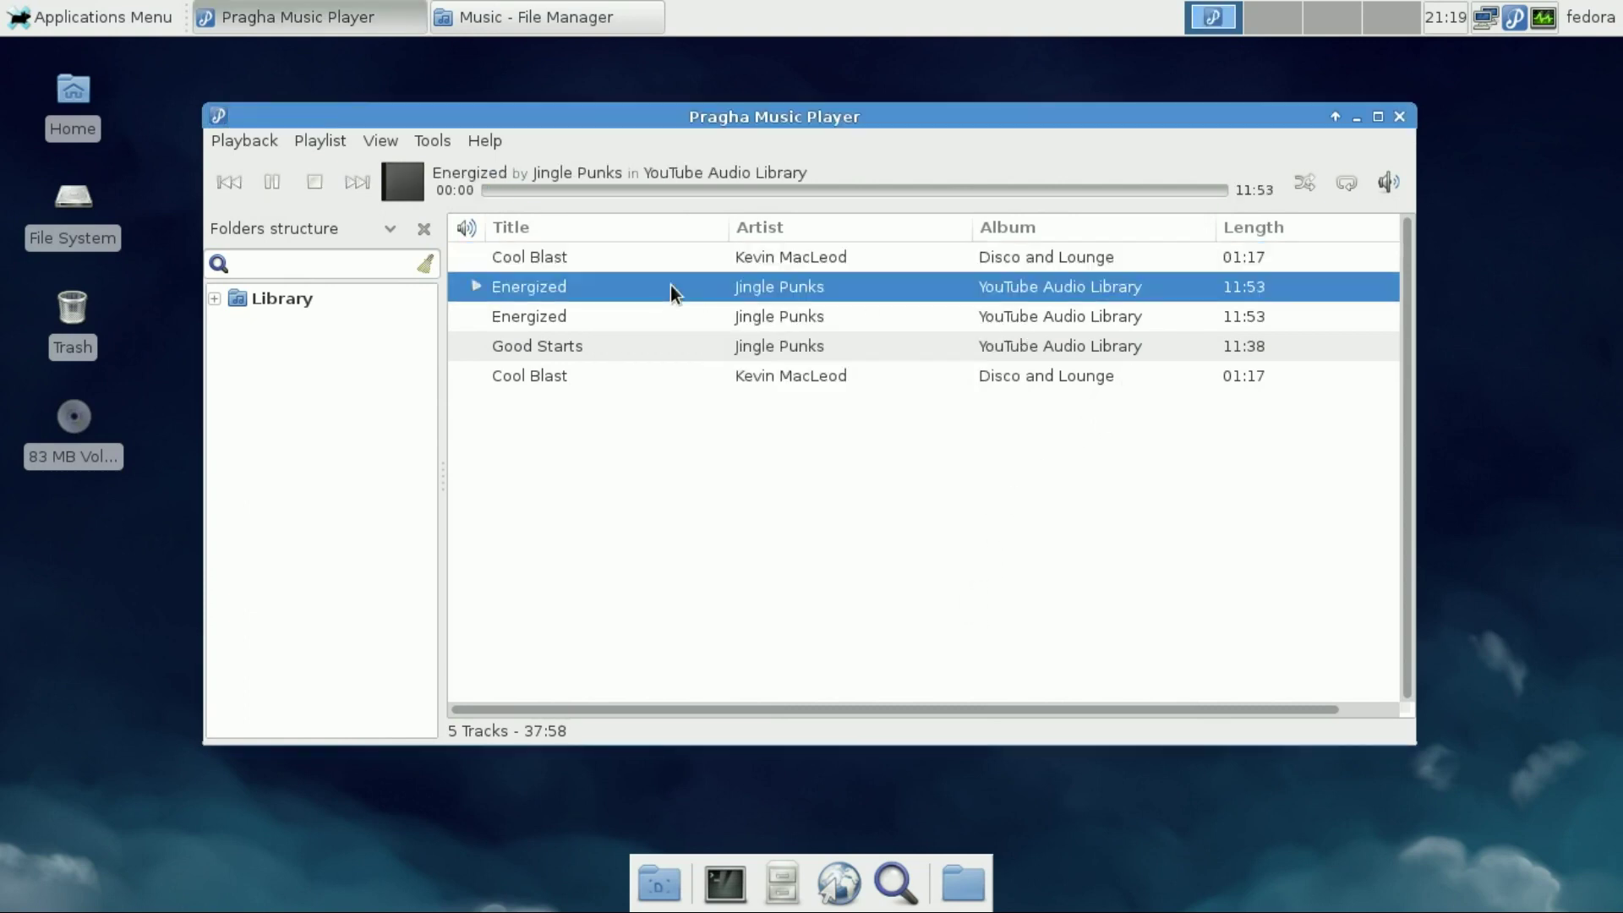
{"action": "left_click", "coordinate": [301, 185]}
{"action": "left_click", "coordinate": [1399, 117]}
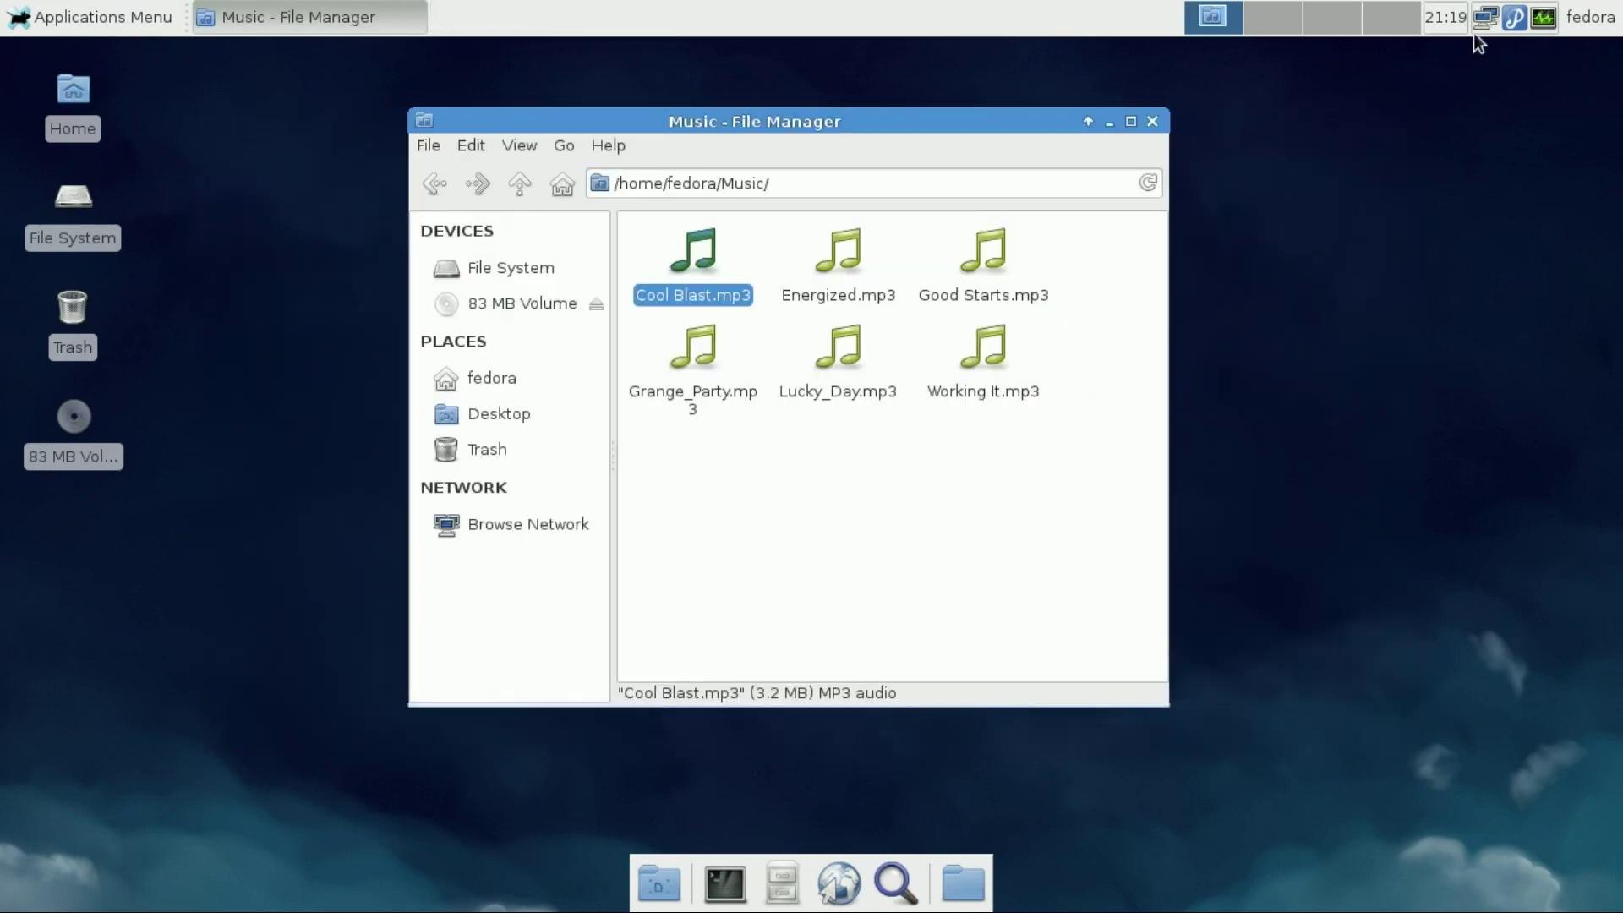
{"action": "right_click", "coordinate": [1511, 19]}
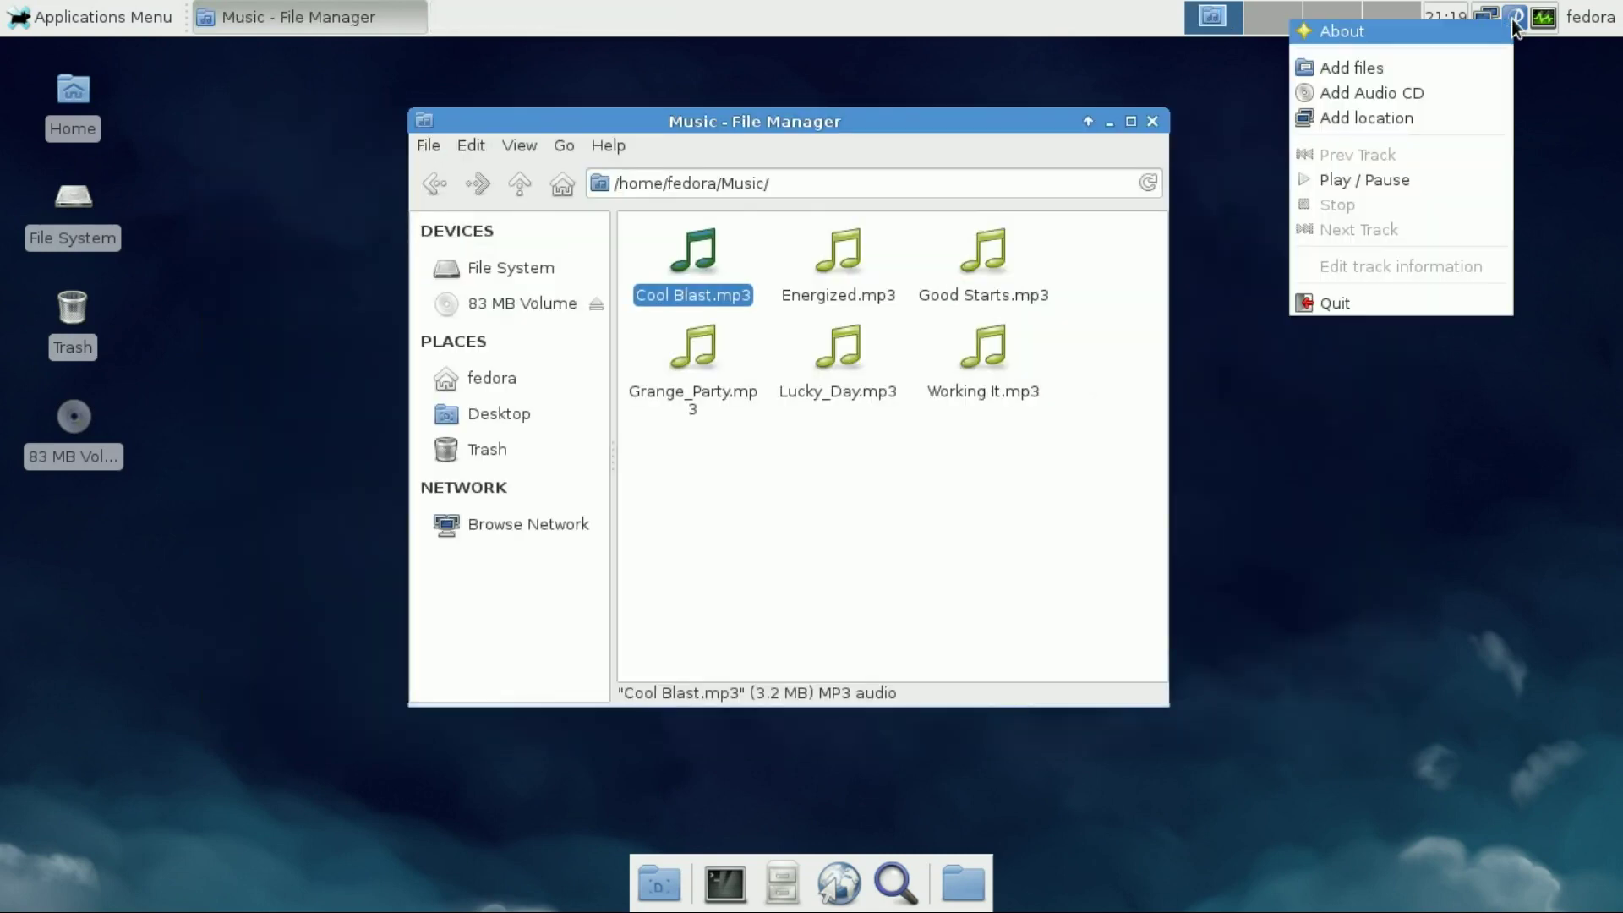
{"action": "left_click", "coordinate": [1414, 301]}
{"action": "left_click", "coordinate": [435, 185]}
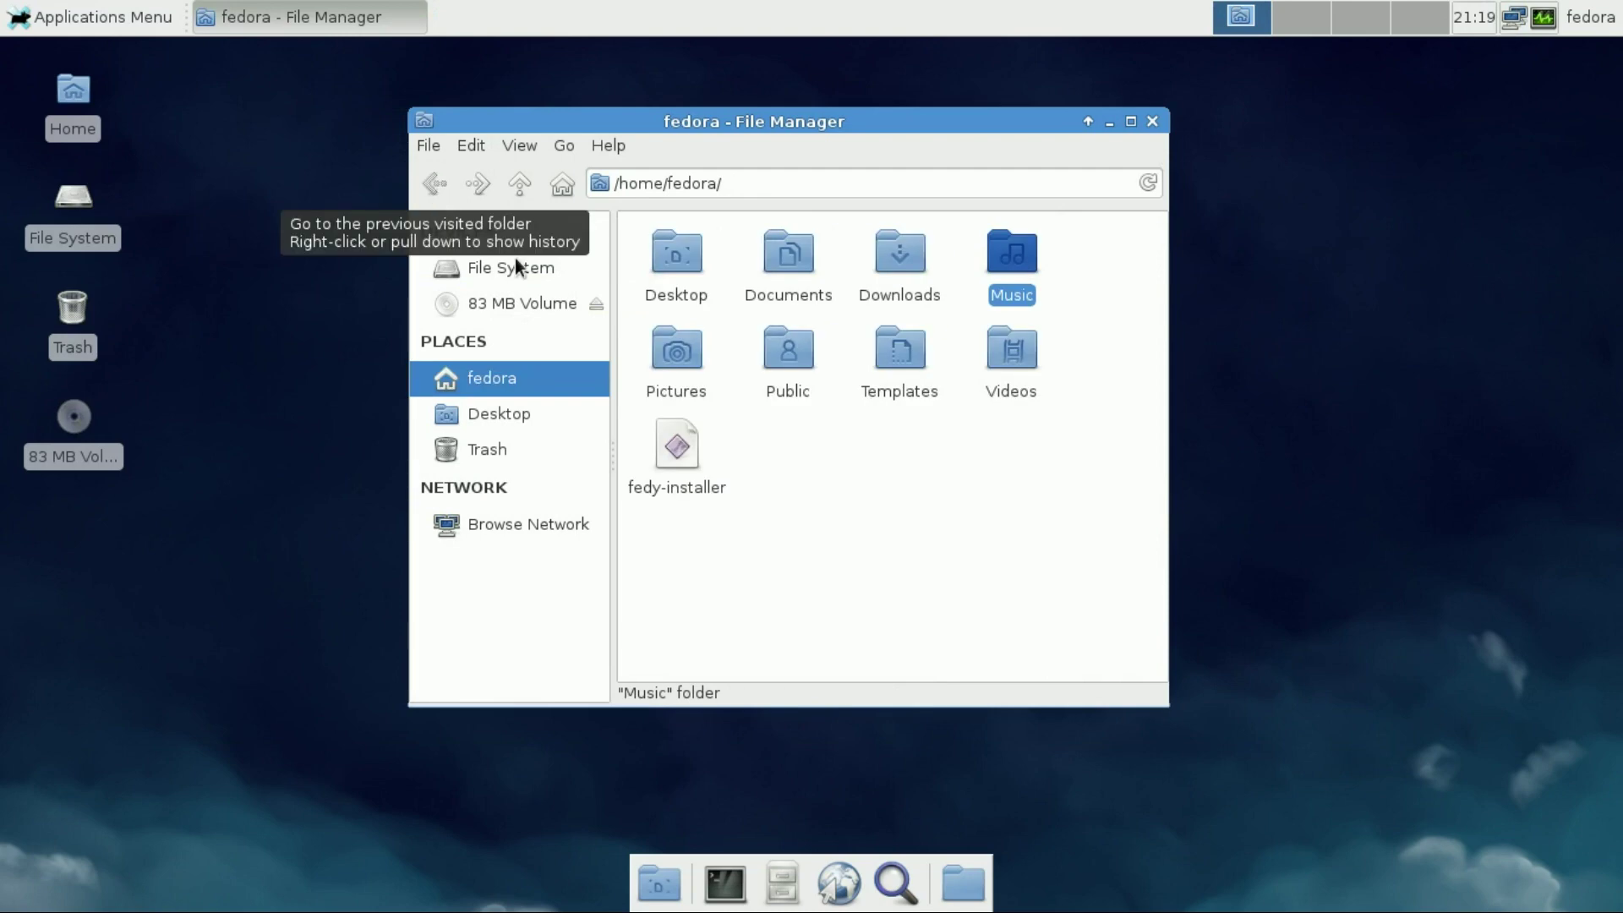
Open the Pictures folder and view 1643434.jpg in Ristretto Image Viewer
{"action": "left_click", "coordinate": [667, 355]}
{"action": "double_click", "coordinate": [665, 355]}
{"action": "double_click", "coordinate": [682, 272]}
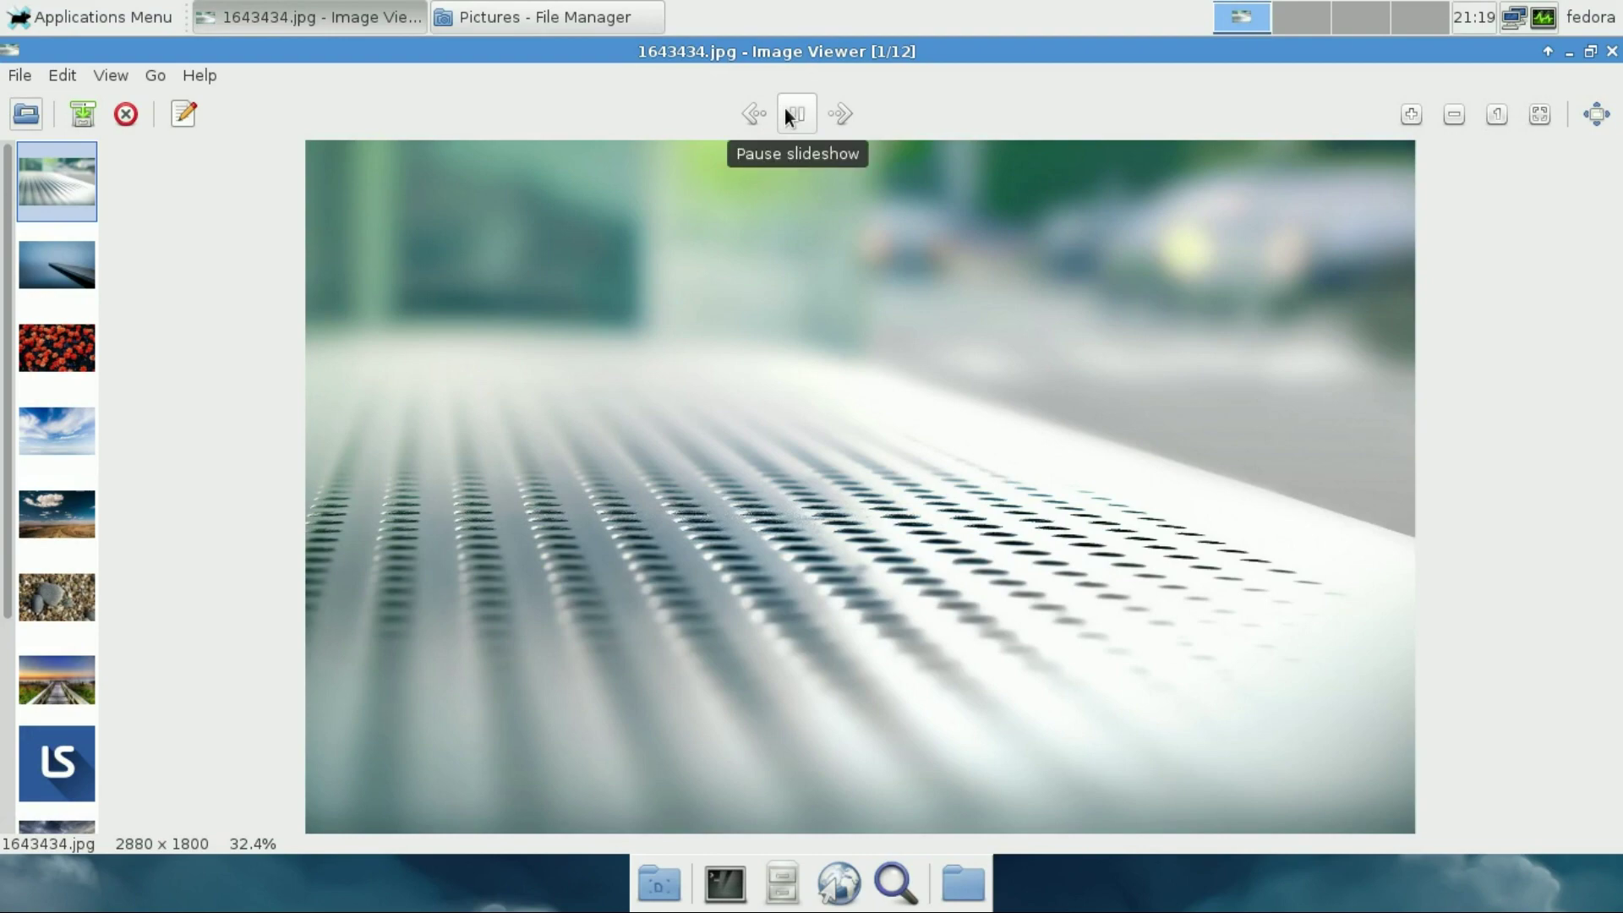
Step through every picture to the last one, then jump back to the first image
{"action": "left_click", "coordinate": [832, 113]}
{"action": "left_click", "coordinate": [832, 114]}
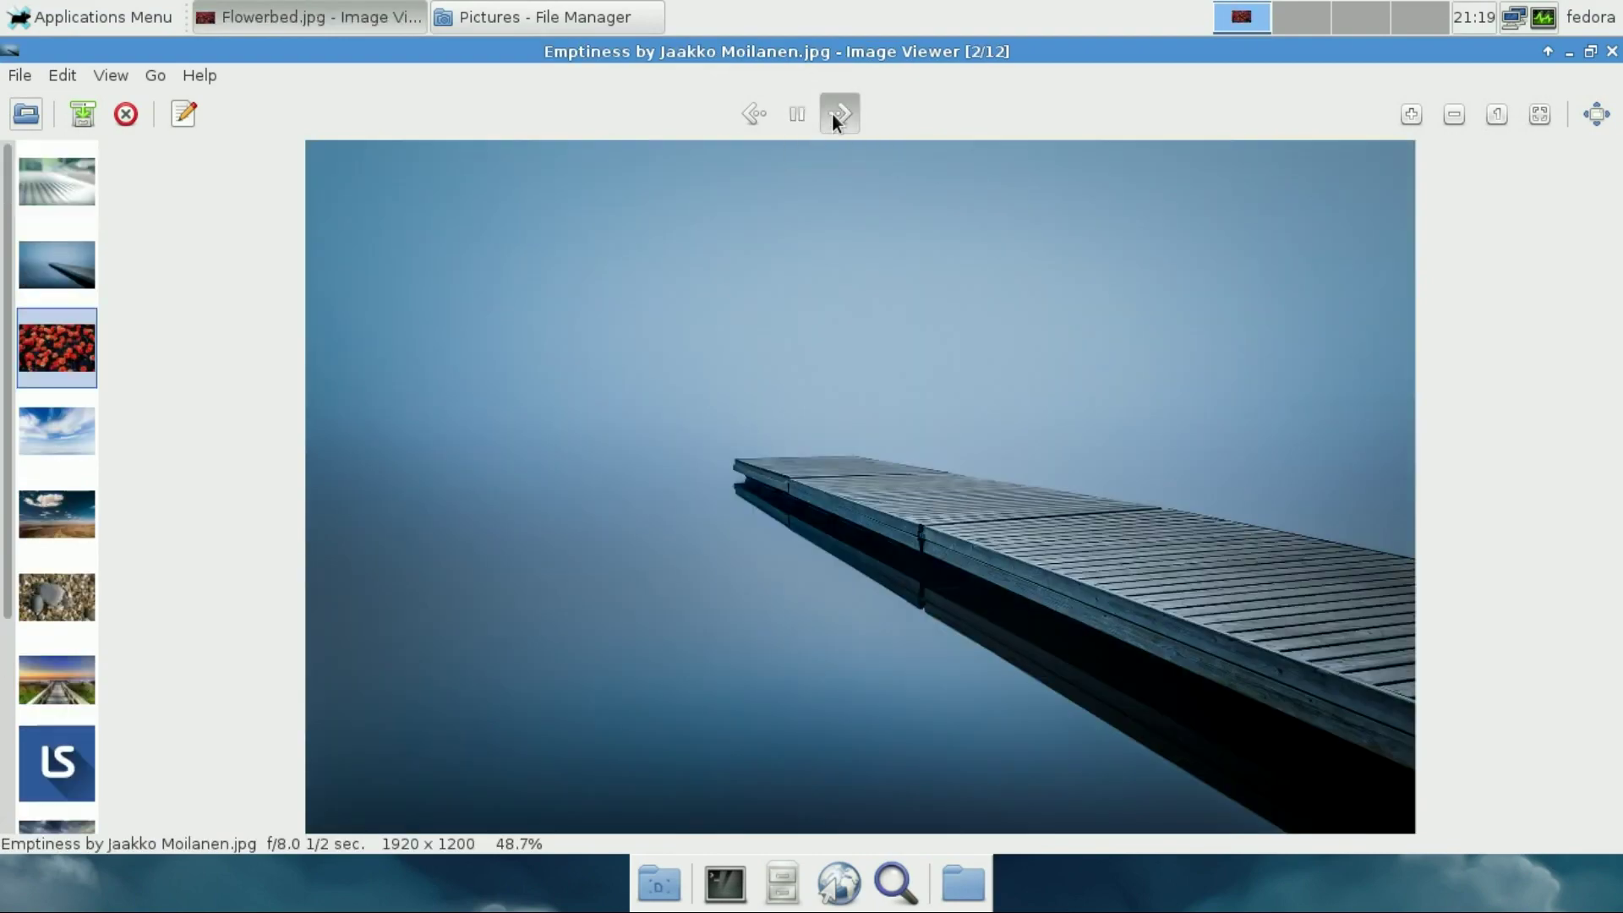
{"action": "left_click", "coordinate": [832, 113]}
{"action": "left_click", "coordinate": [832, 113]}
{"action": "left_click", "coordinate": [832, 113]}
{"action": "left_click", "coordinate": [832, 113]}
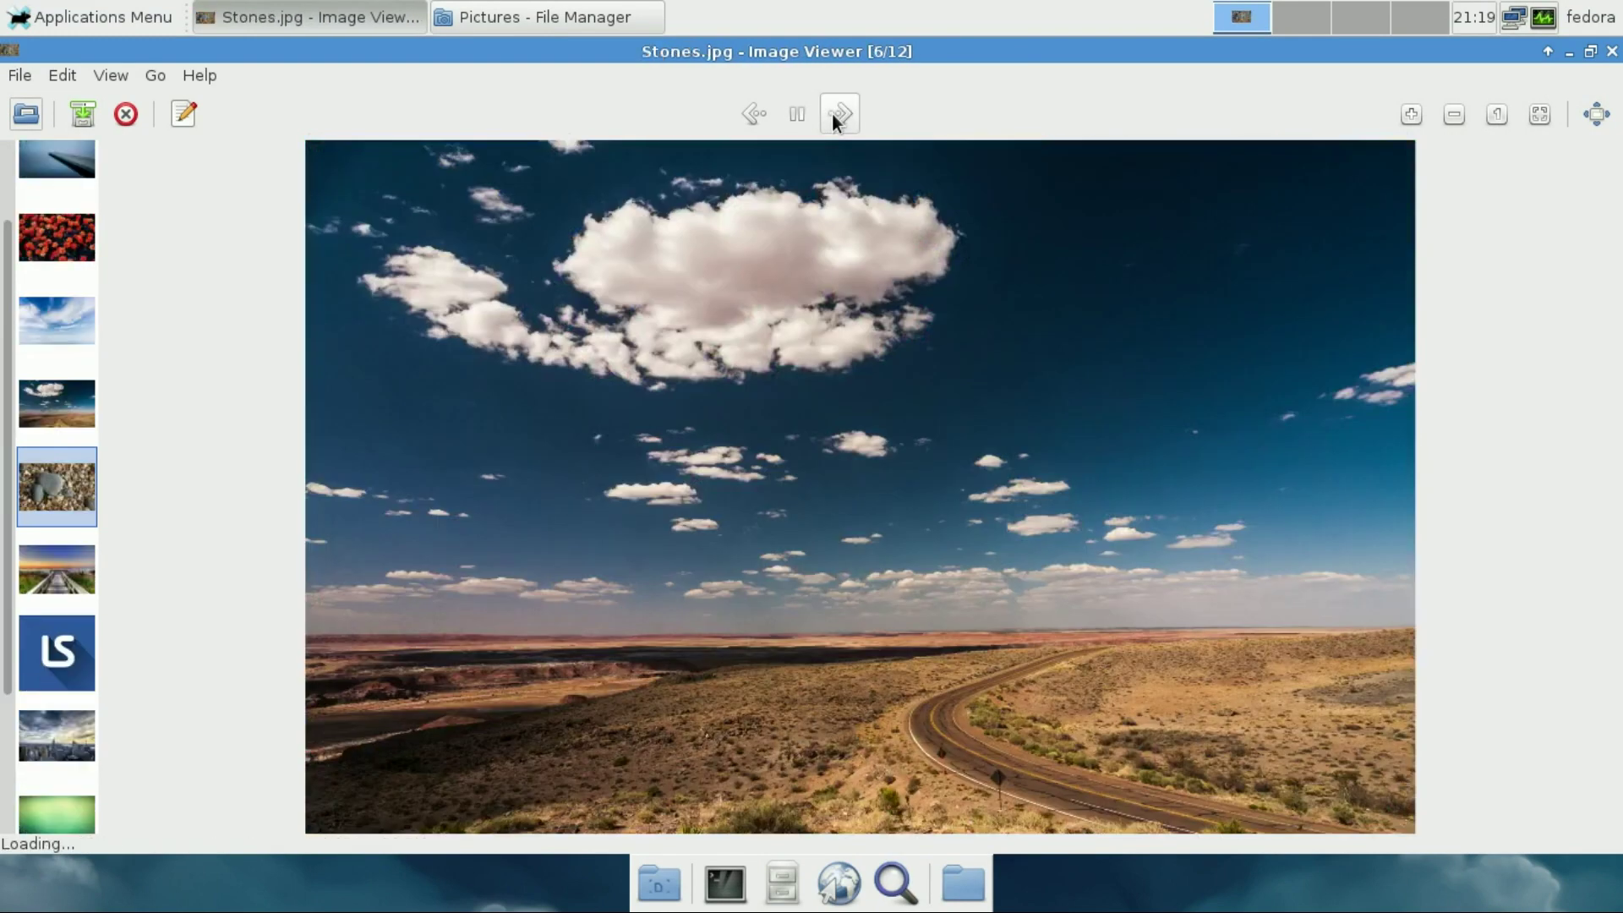
{"action": "left_click", "coordinate": [832, 113]}
{"action": "left_click", "coordinate": [832, 114]}
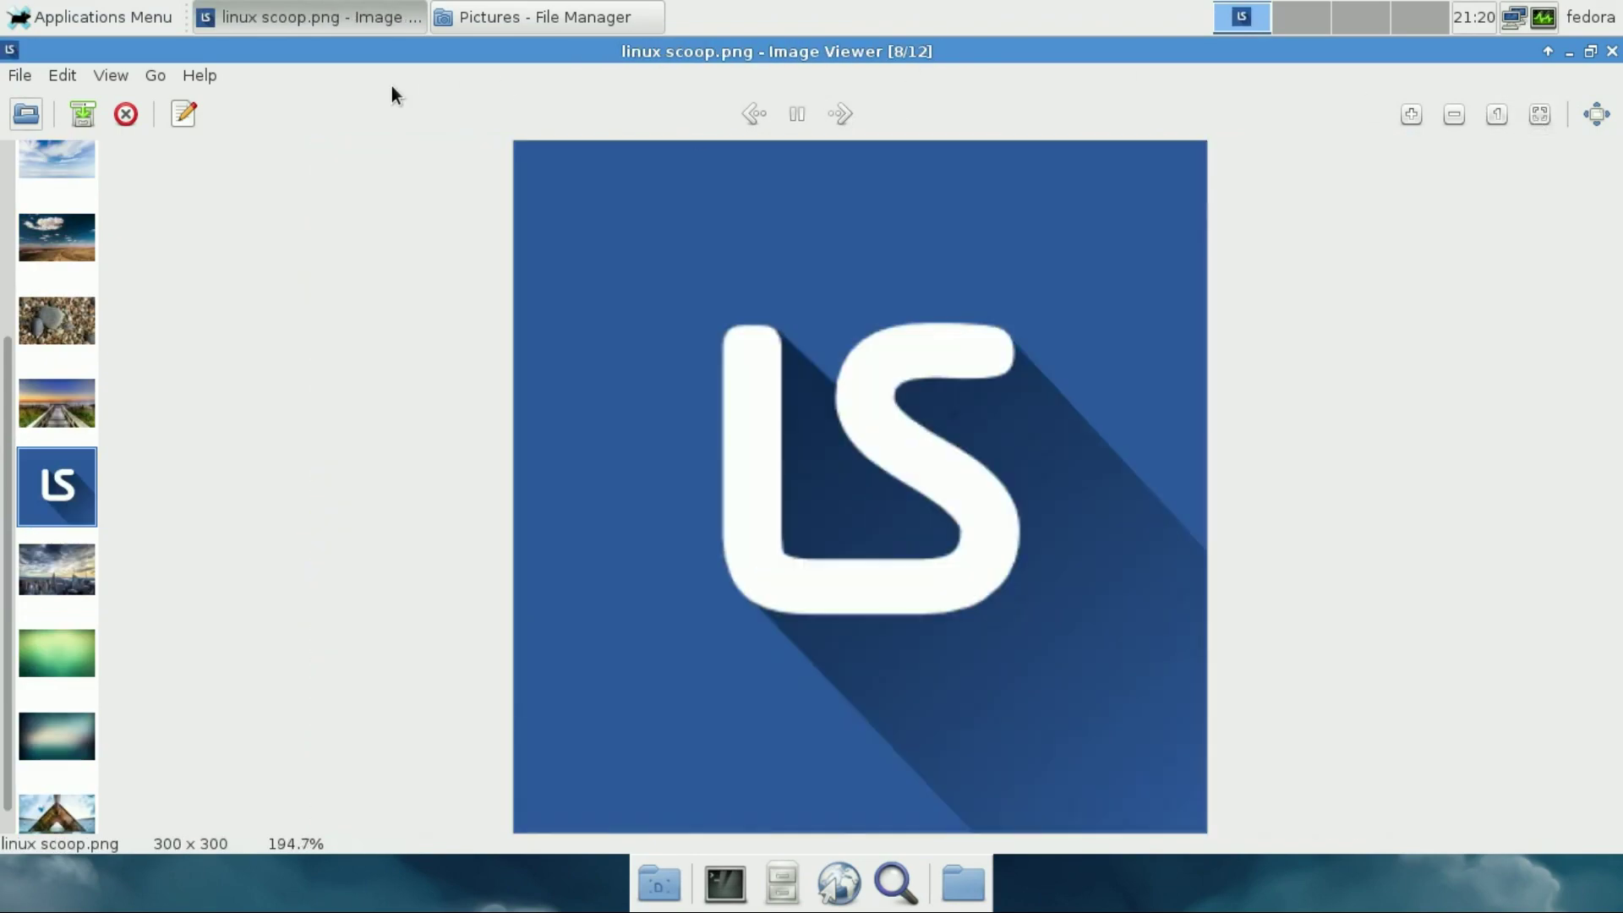
{"action": "left_click", "coordinate": [842, 114]}
{"action": "left_click", "coordinate": [843, 114]}
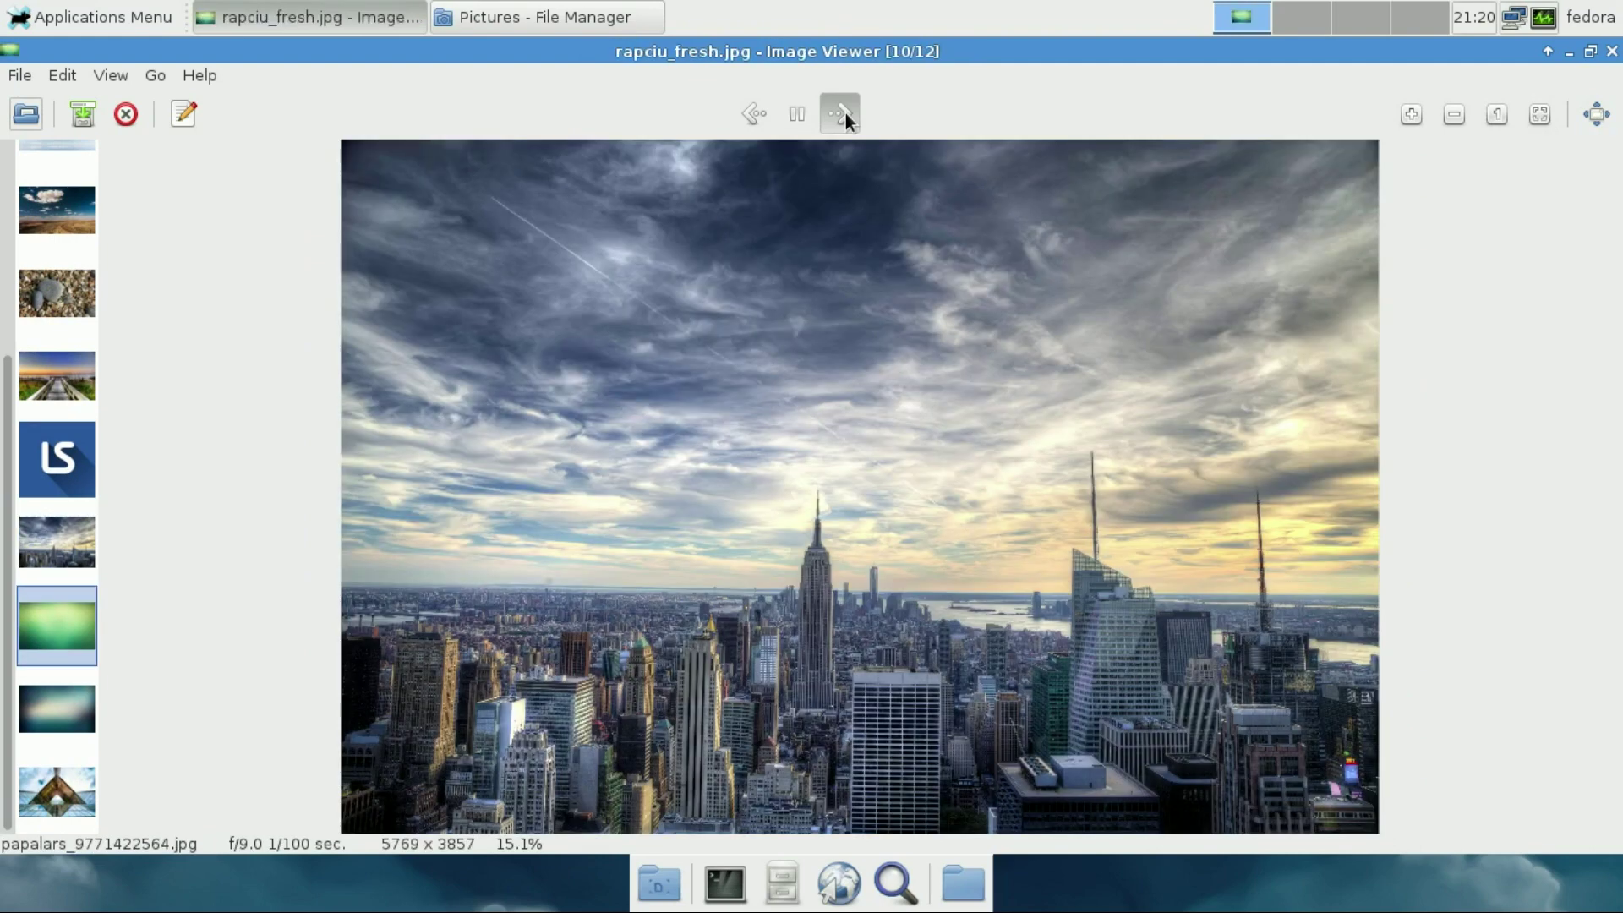
{"action": "left_click", "coordinate": [843, 114]}
{"action": "left_click", "coordinate": [843, 114]}
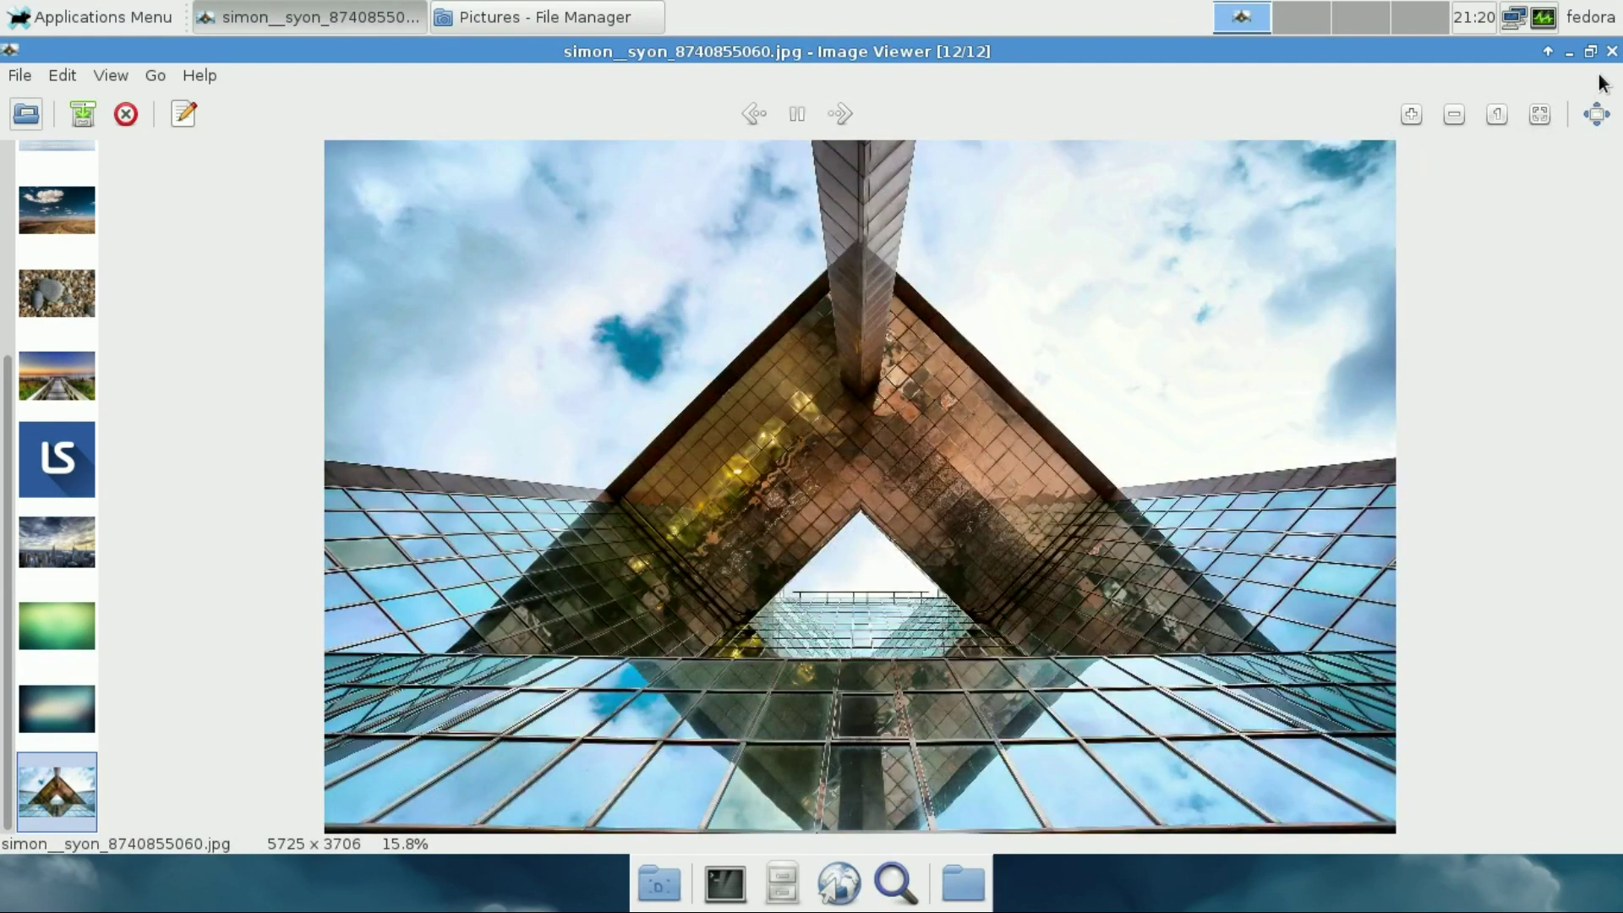
{"action": "key", "text": "Home"}
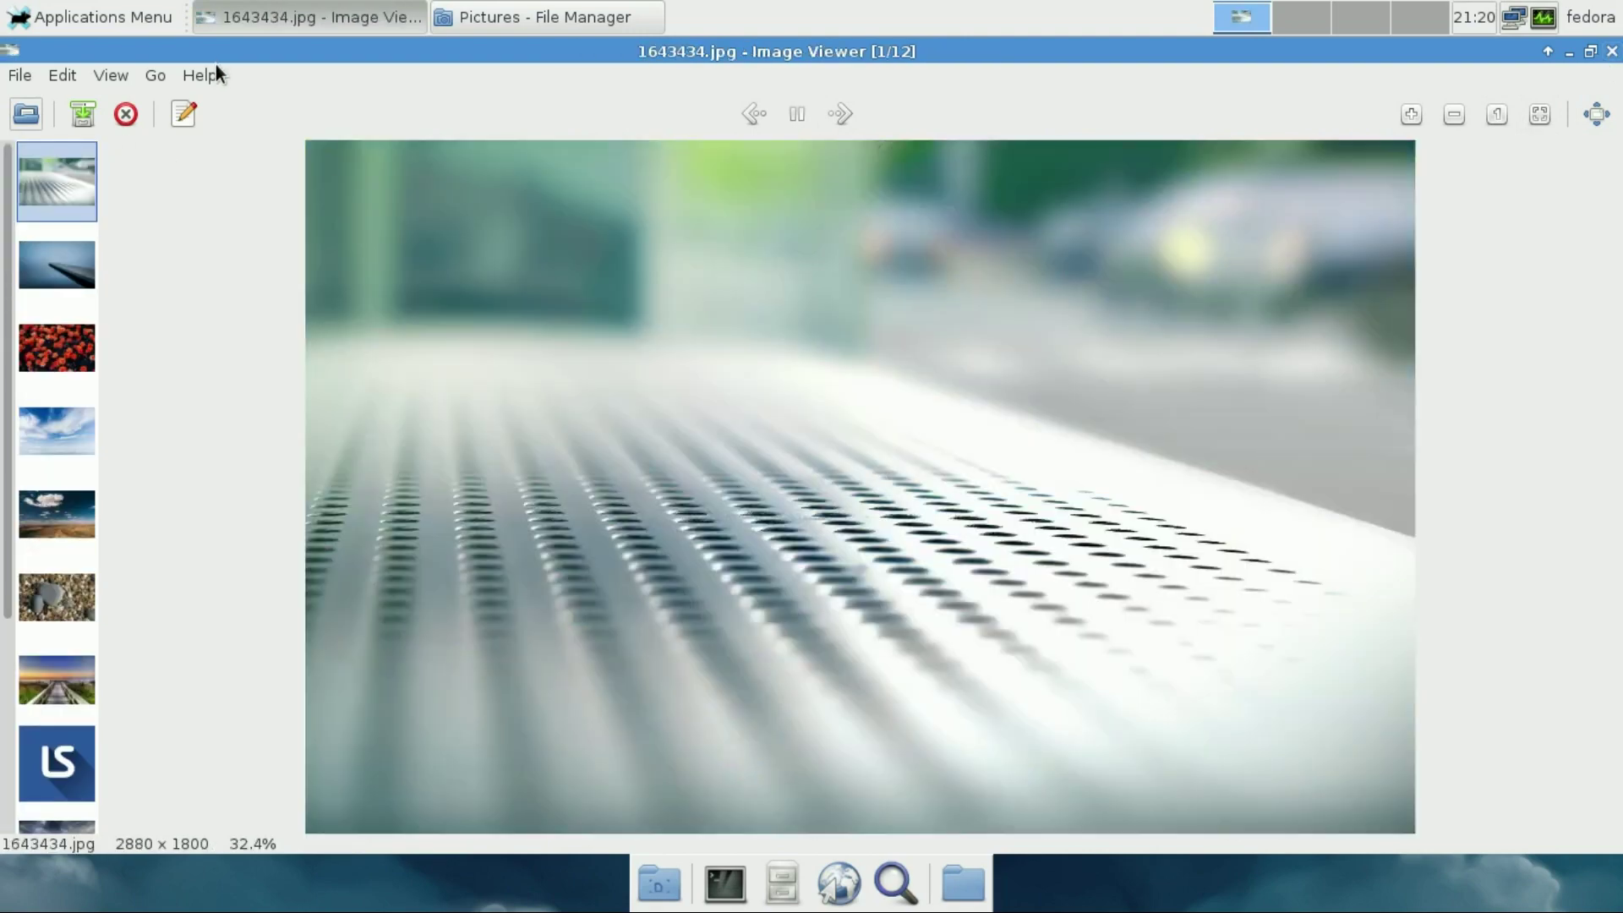
Confirm Ristretto version 0.6.3 in About, close the viewer and go back to the home folder
{"action": "left_click", "coordinate": [200, 75]}
{"action": "left_click", "coordinate": [214, 127]}
{"action": "left_click_drag", "start_coordinate": [701, 469], "coordinate": [928, 470]}
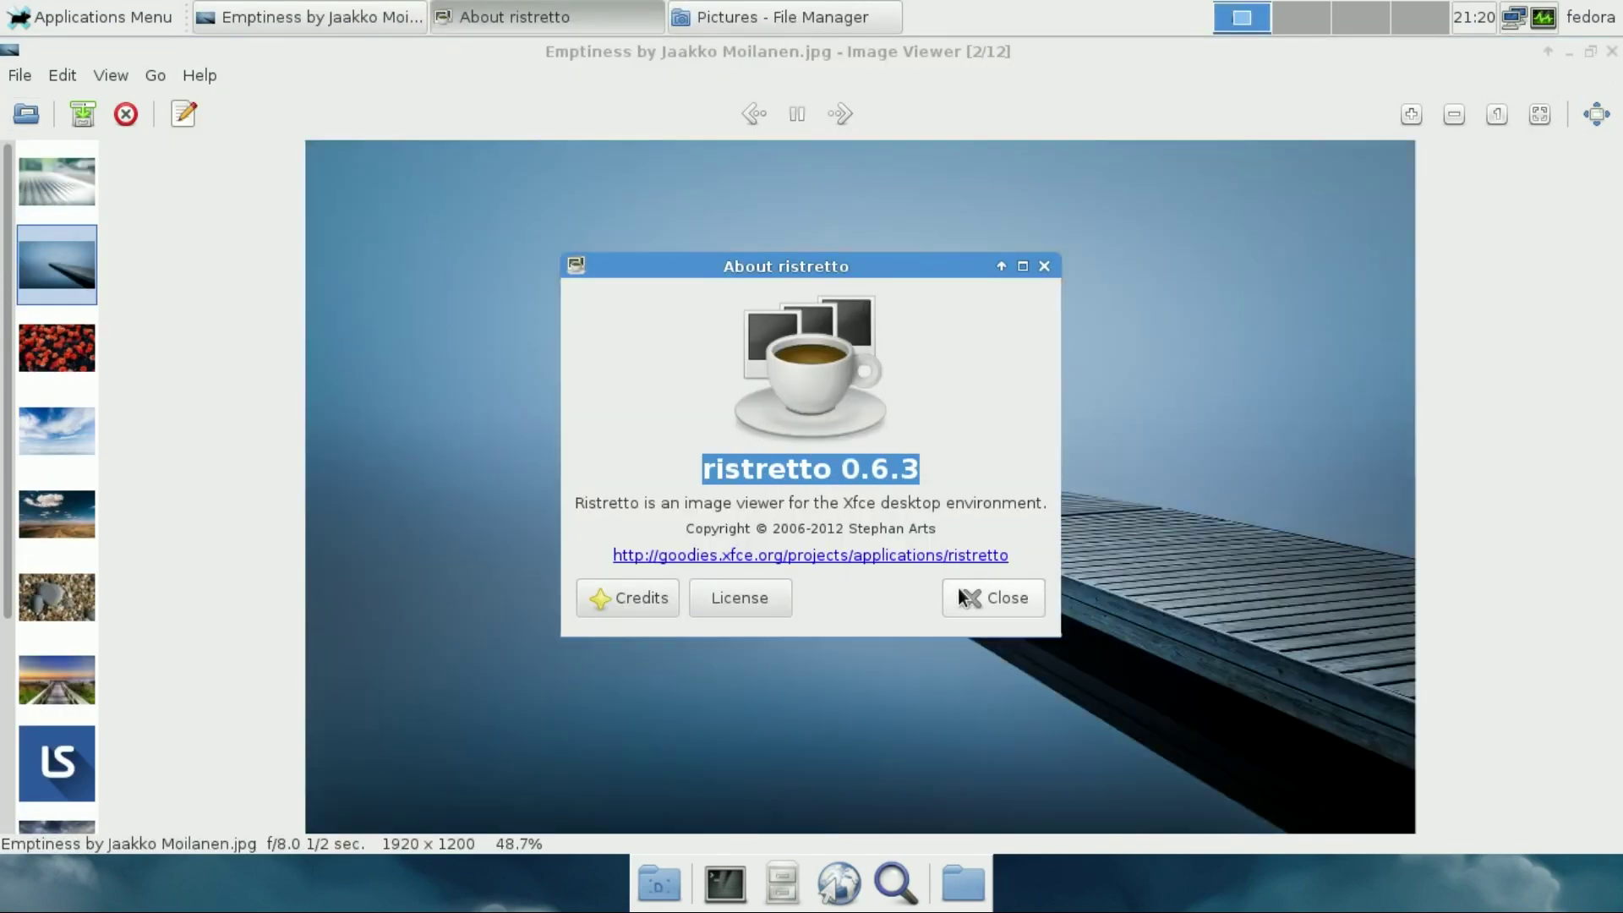
{"action": "left_click", "coordinate": [955, 586]}
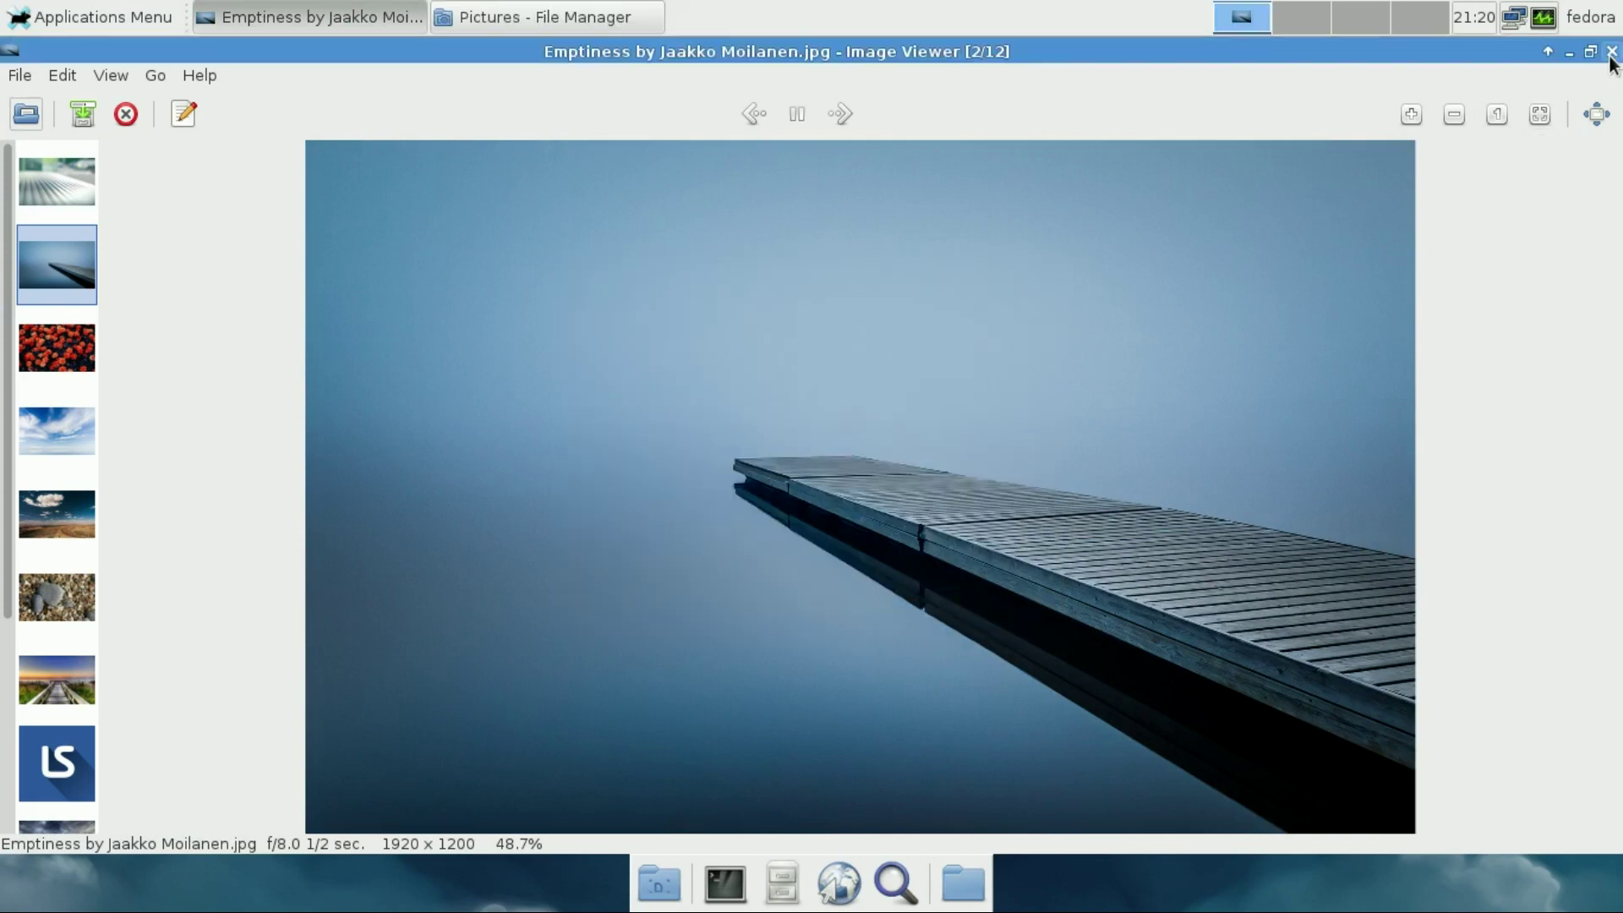
{"action": "left_click", "coordinate": [1611, 51]}
{"action": "left_click", "coordinate": [430, 197]}
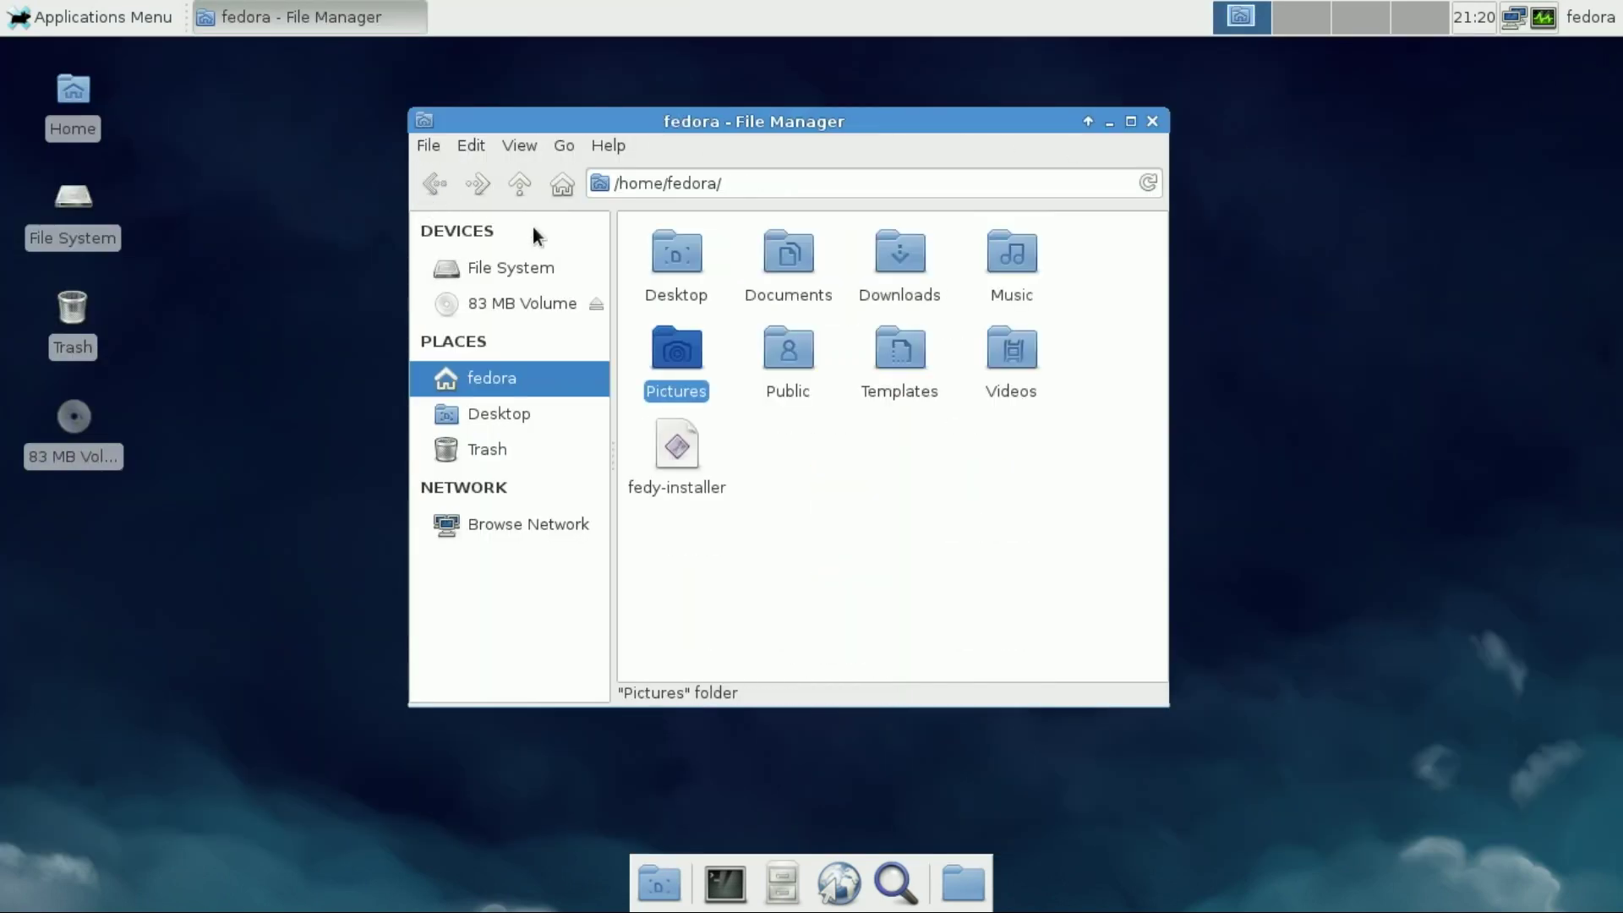
Play How Linux is Built.mp4 from Videos in Parole Media Player, moved up-left
{"action": "double_click", "coordinate": [1015, 360]}
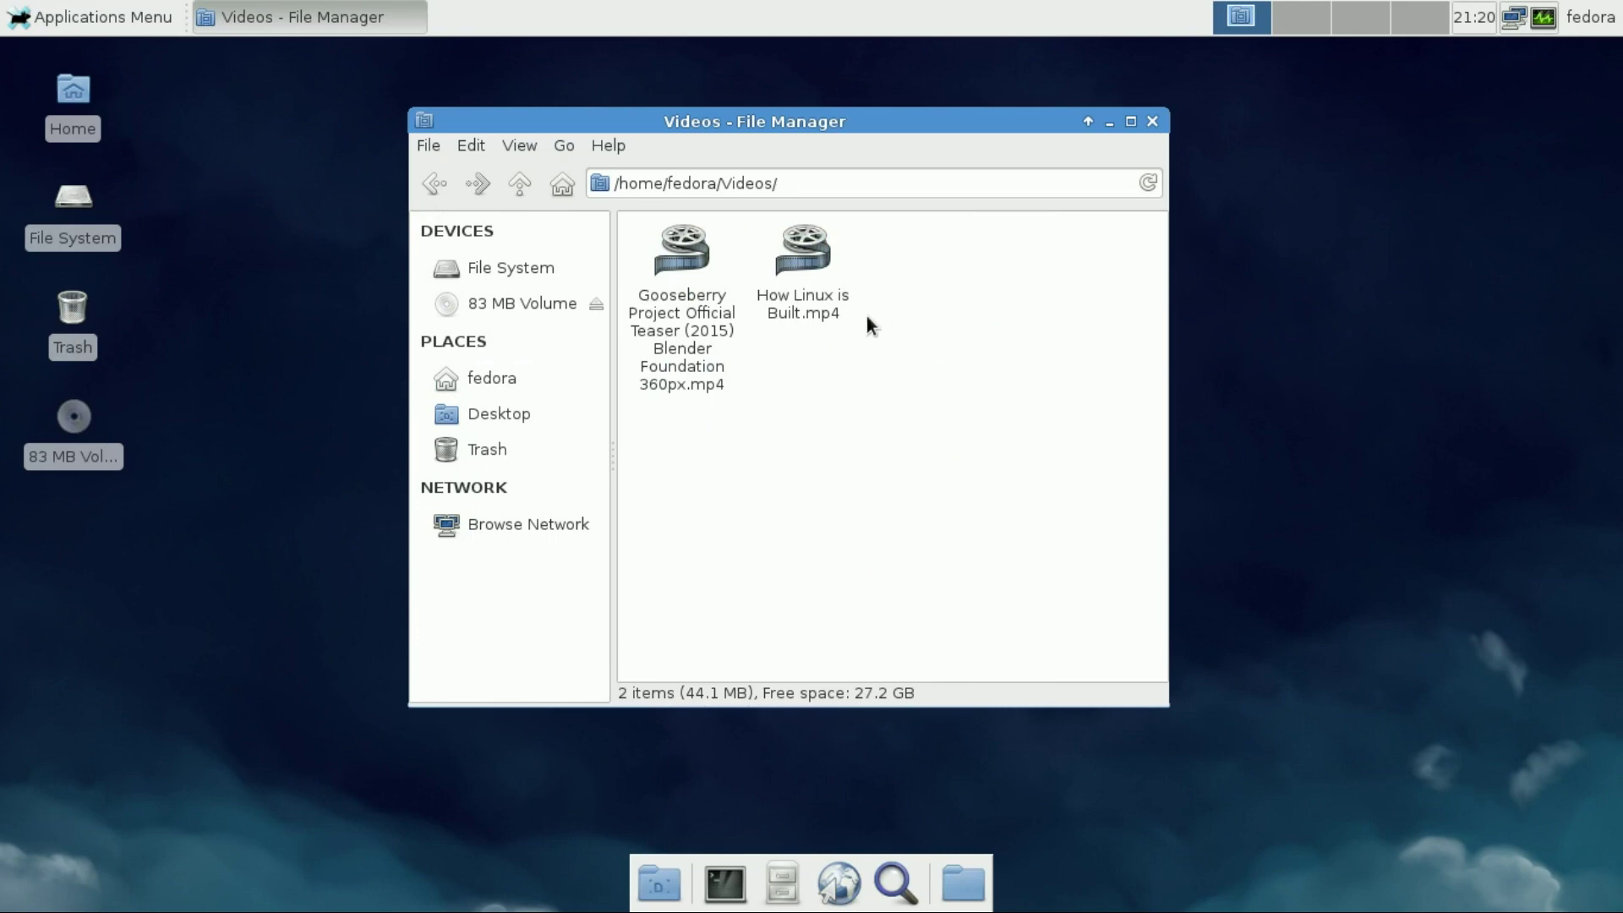
{"action": "right_click", "coordinate": [808, 303]}
{"action": "left_click", "coordinate": [819, 313]}
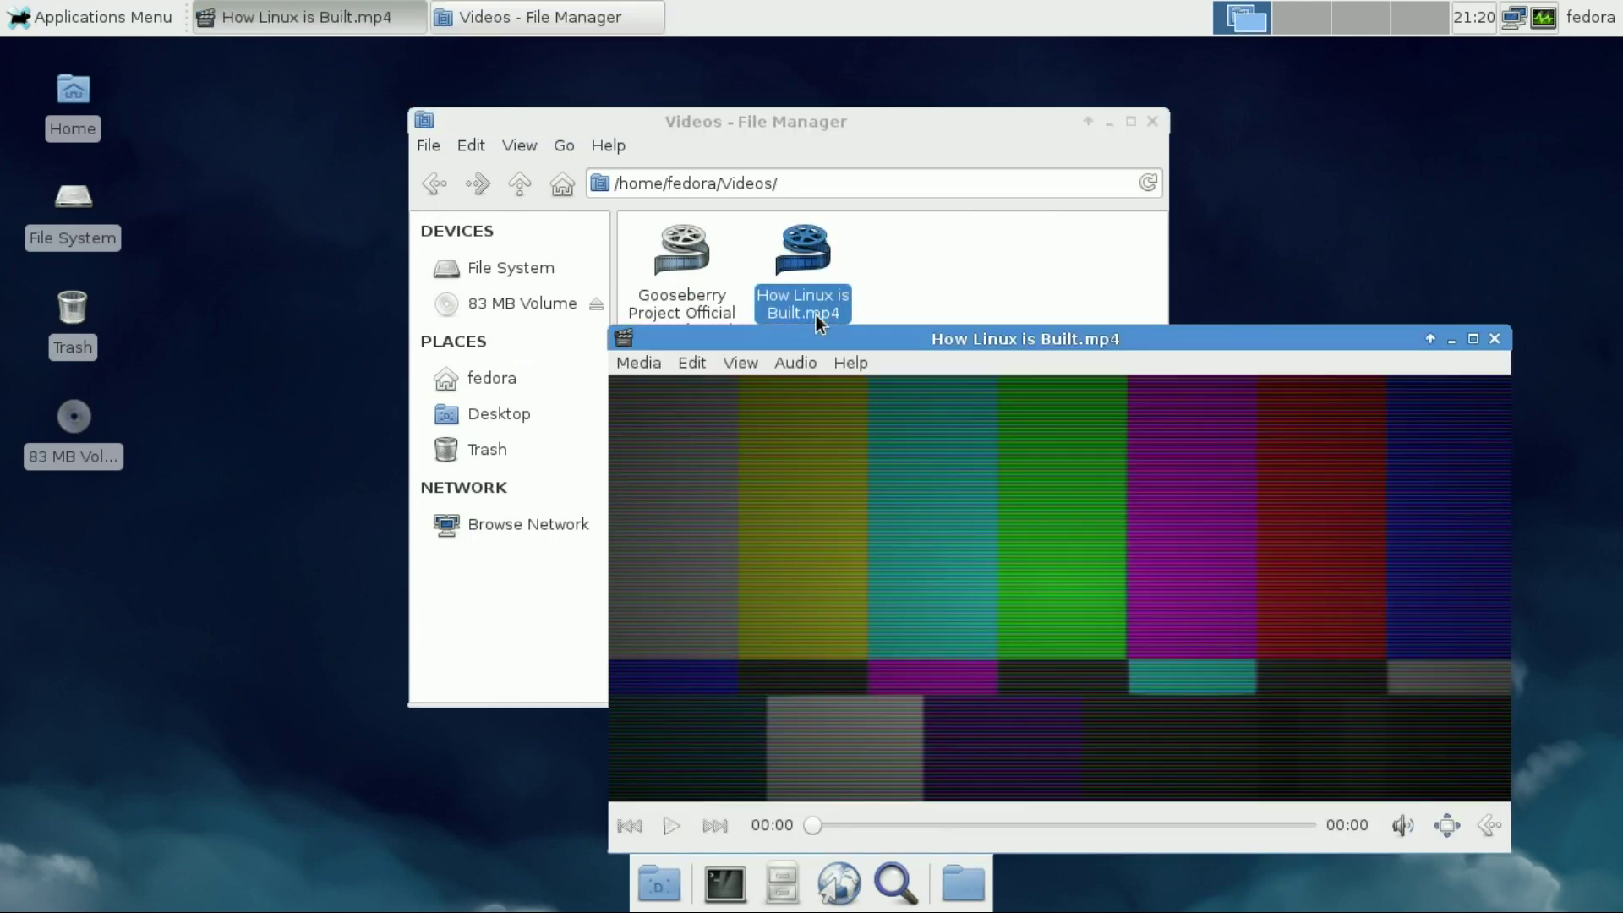
{"action": "left_click_drag", "start_coordinate": [814, 332], "coordinate": [532, 164]}
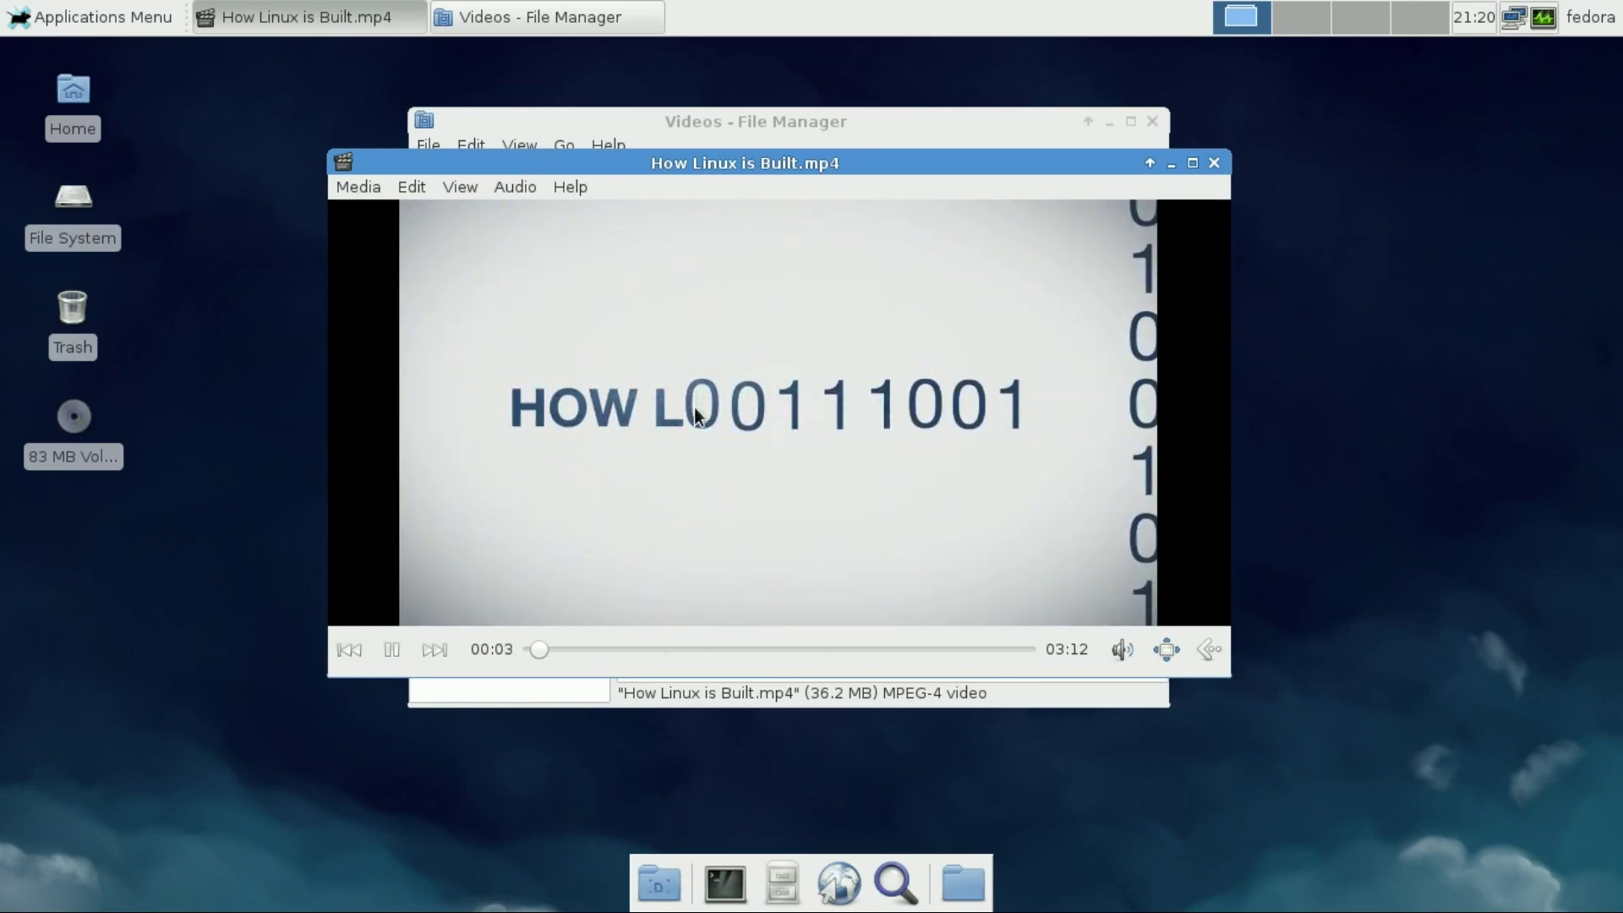
Check Parole's version 0.5.4 in About, then quit the player from the Media menu
{"action": "left_click", "coordinate": [572, 188]}
{"action": "left_click", "coordinate": [575, 212]}
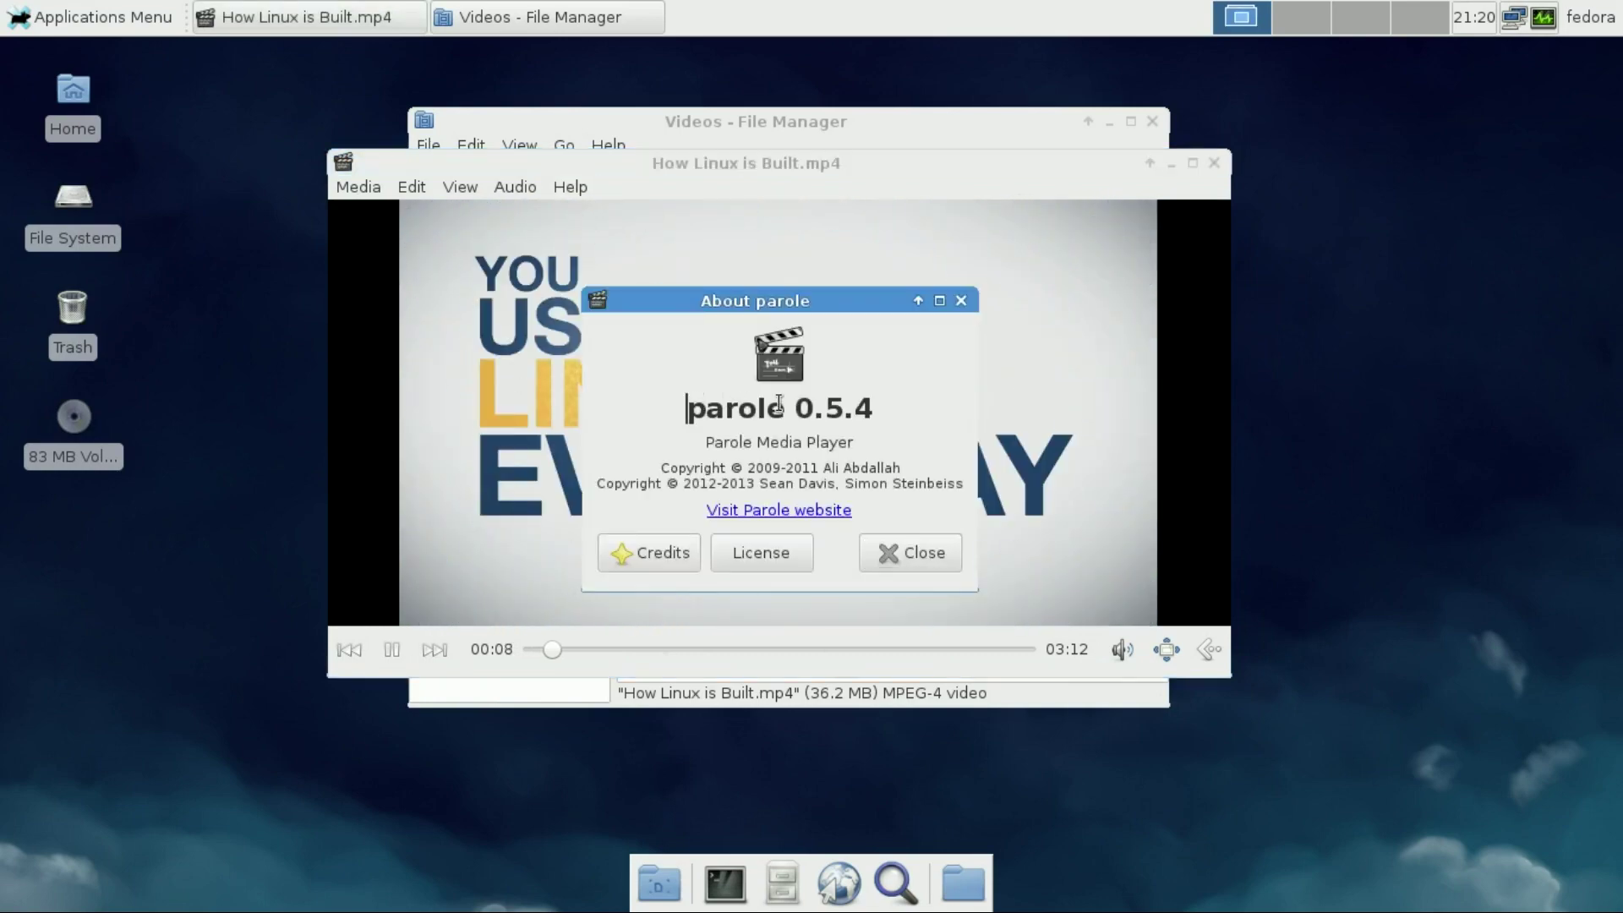
{"action": "left_click_drag", "start_coordinate": [687, 408], "coordinate": [870, 408]}
{"action": "left_click", "coordinate": [895, 551]}
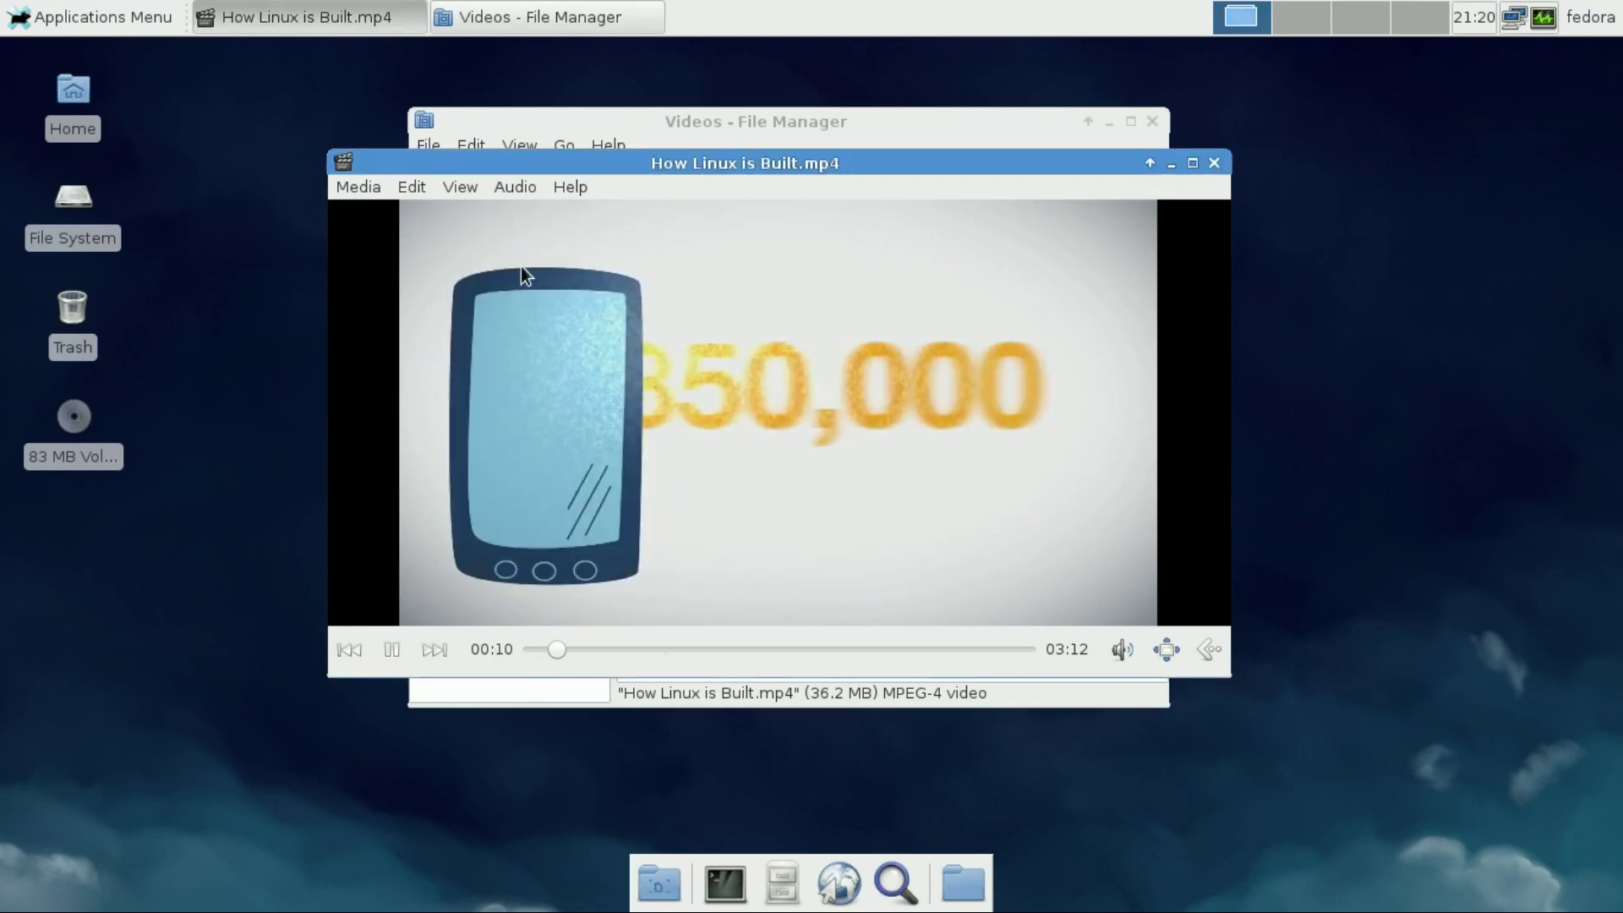
{"action": "left_click", "coordinate": [386, 191]}
{"action": "left_click", "coordinate": [409, 344]}
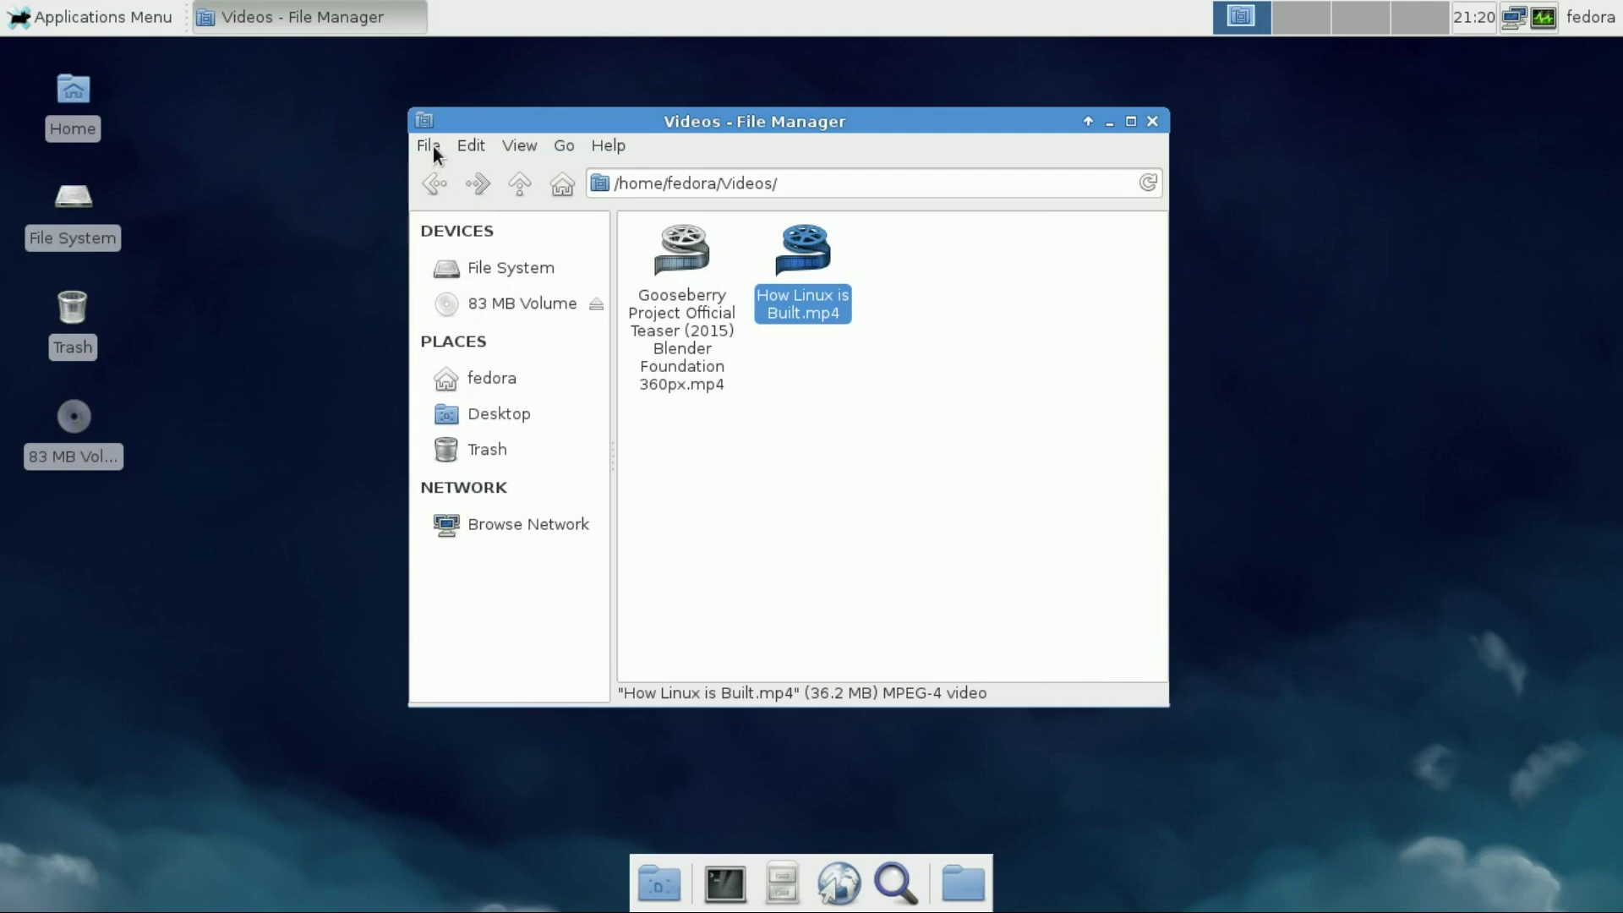
Look over the file manager's View options without changes and close the Videos window
{"action": "left_click", "coordinate": [512, 149]}
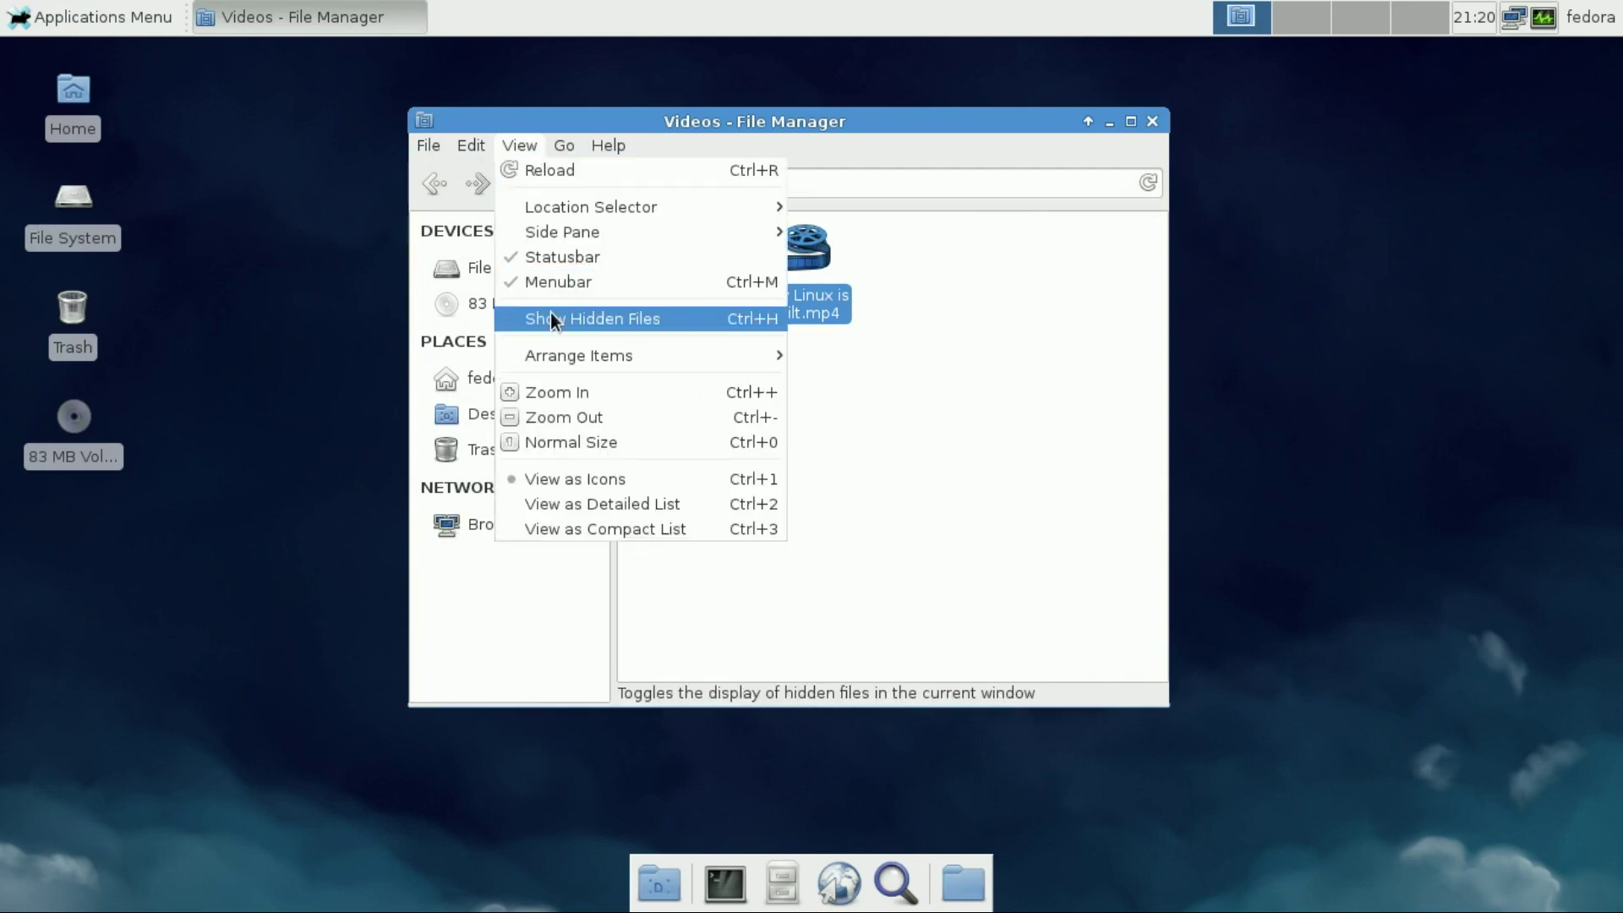
{"action": "mouse_move", "coordinate": [550, 235]}
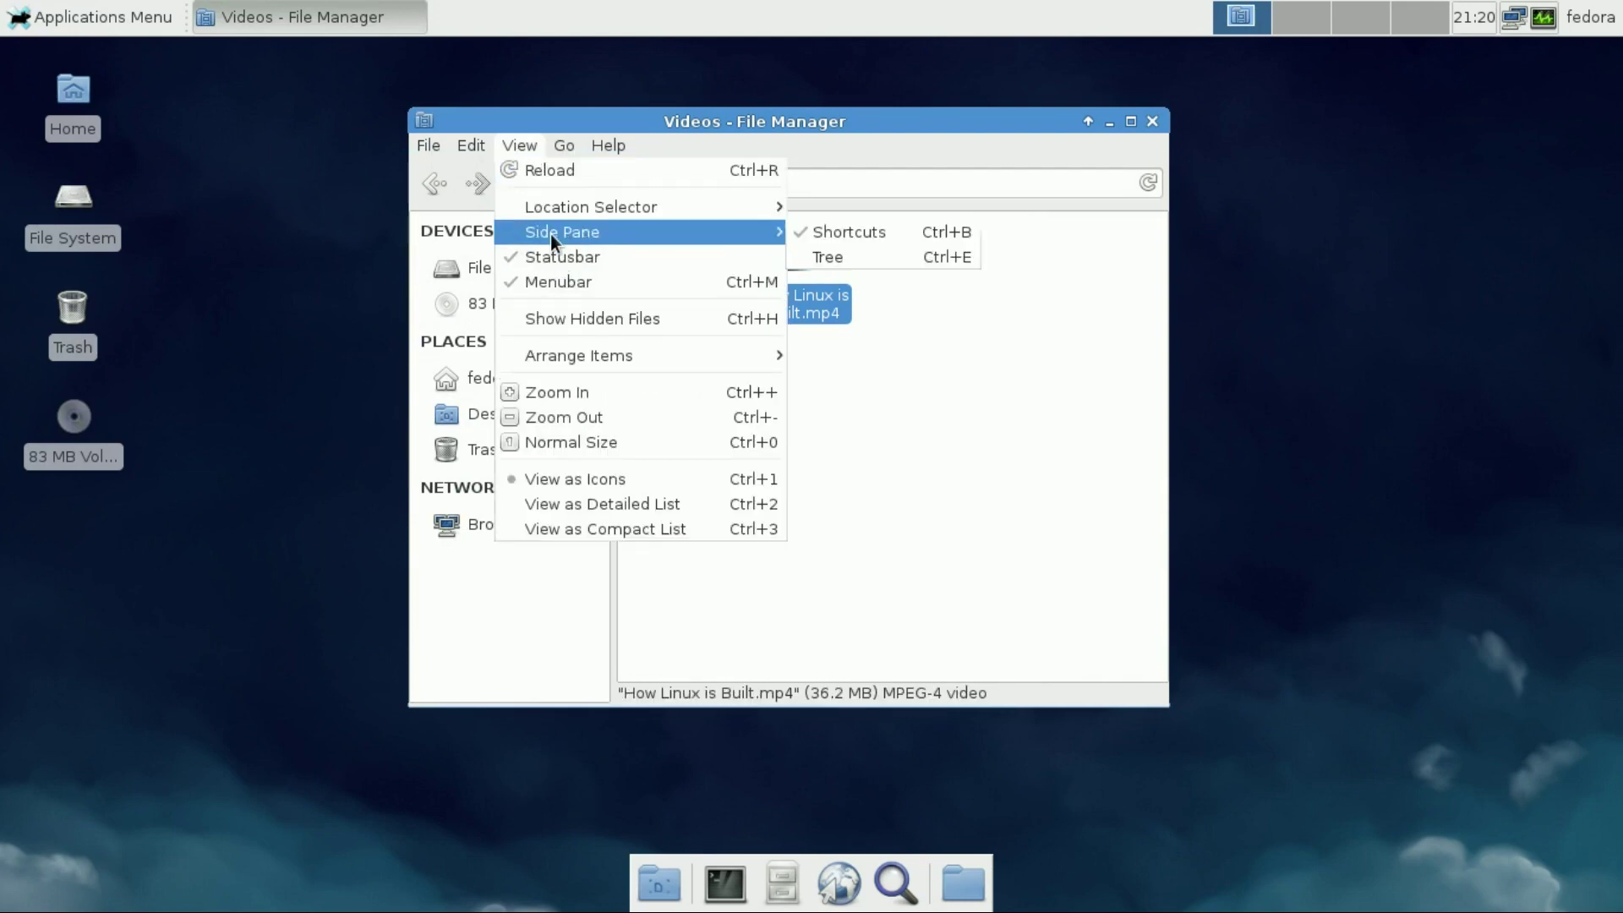
{"action": "left_click", "coordinate": [1113, 465]}
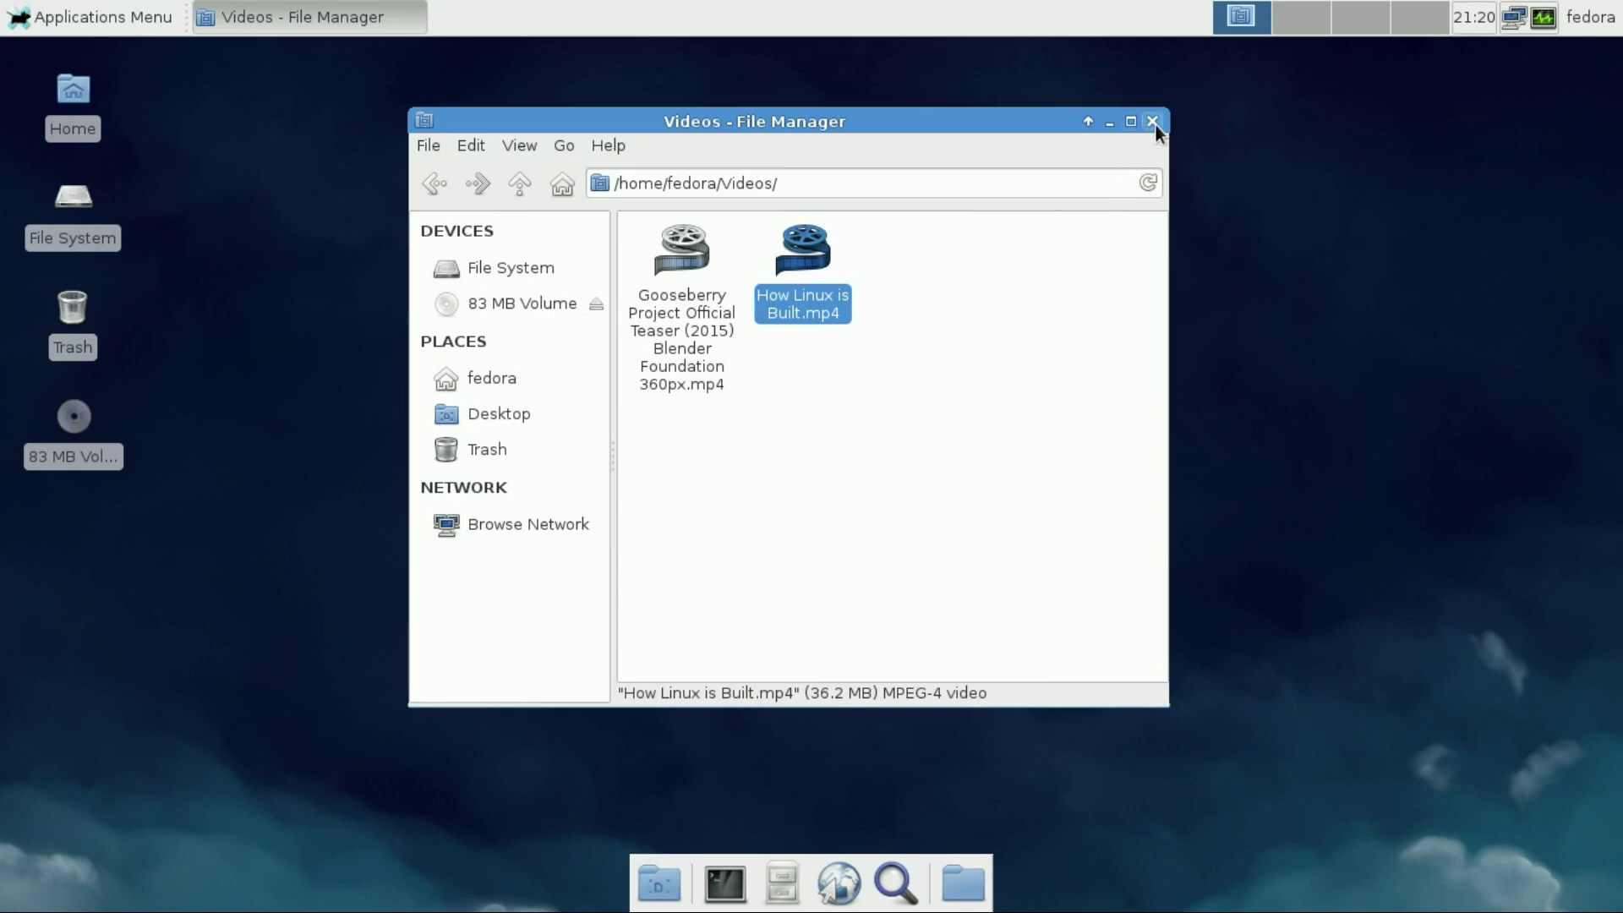
{"action": "left_click", "coordinate": [1152, 123]}
Launch Midori from Applications Menu > Internet
{"action": "left_click", "coordinate": [125, 20]}
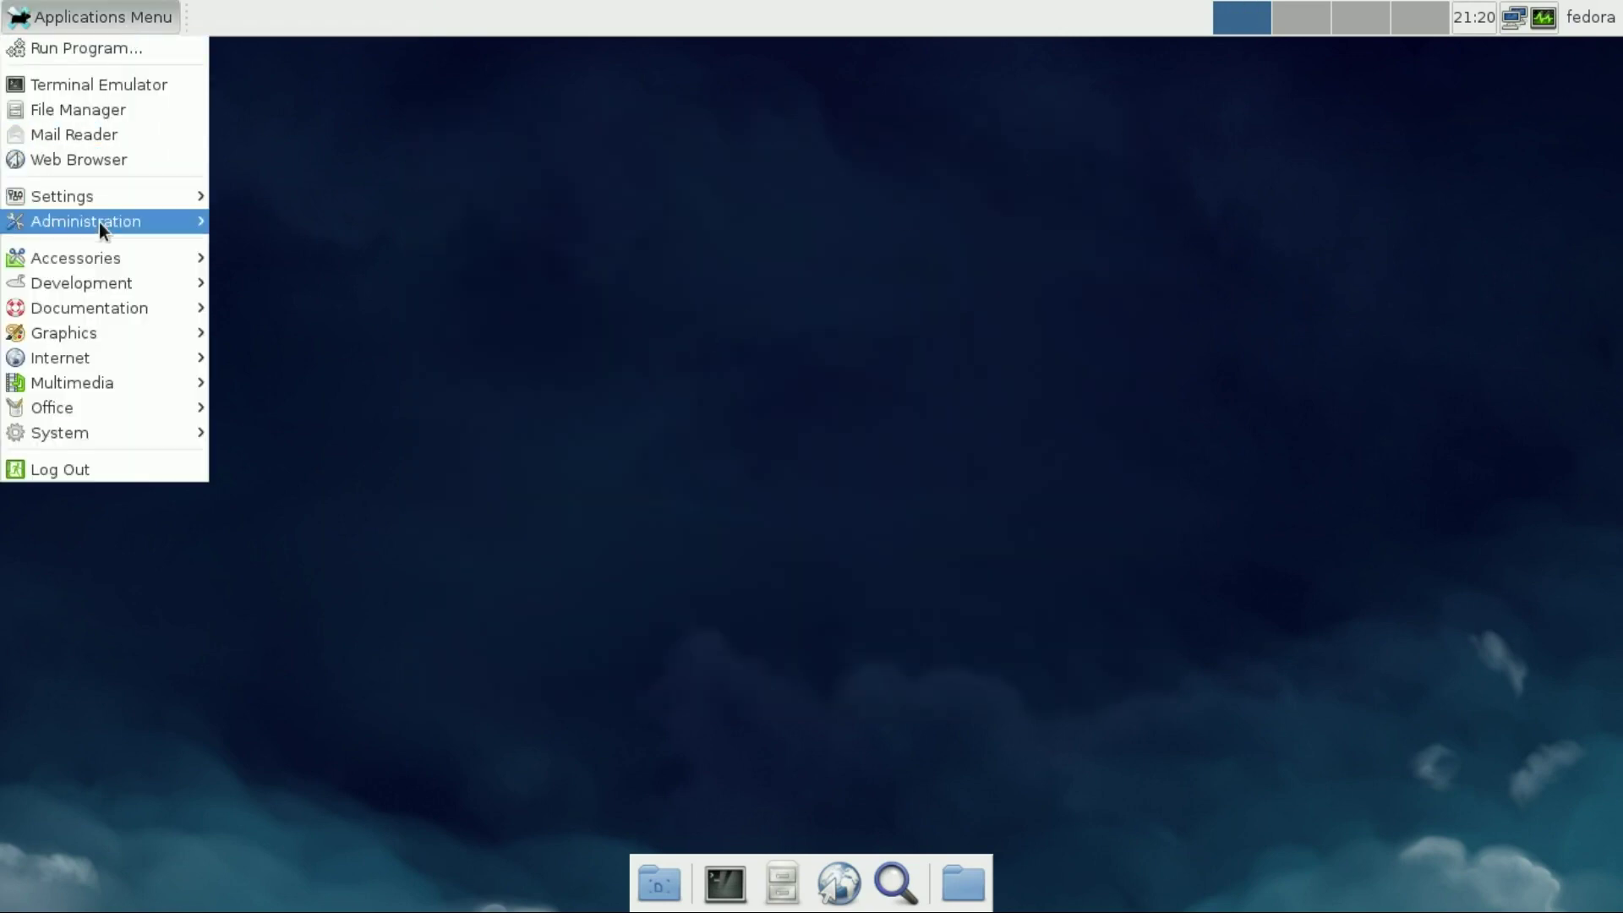
{"action": "mouse_move", "coordinate": [99, 355]}
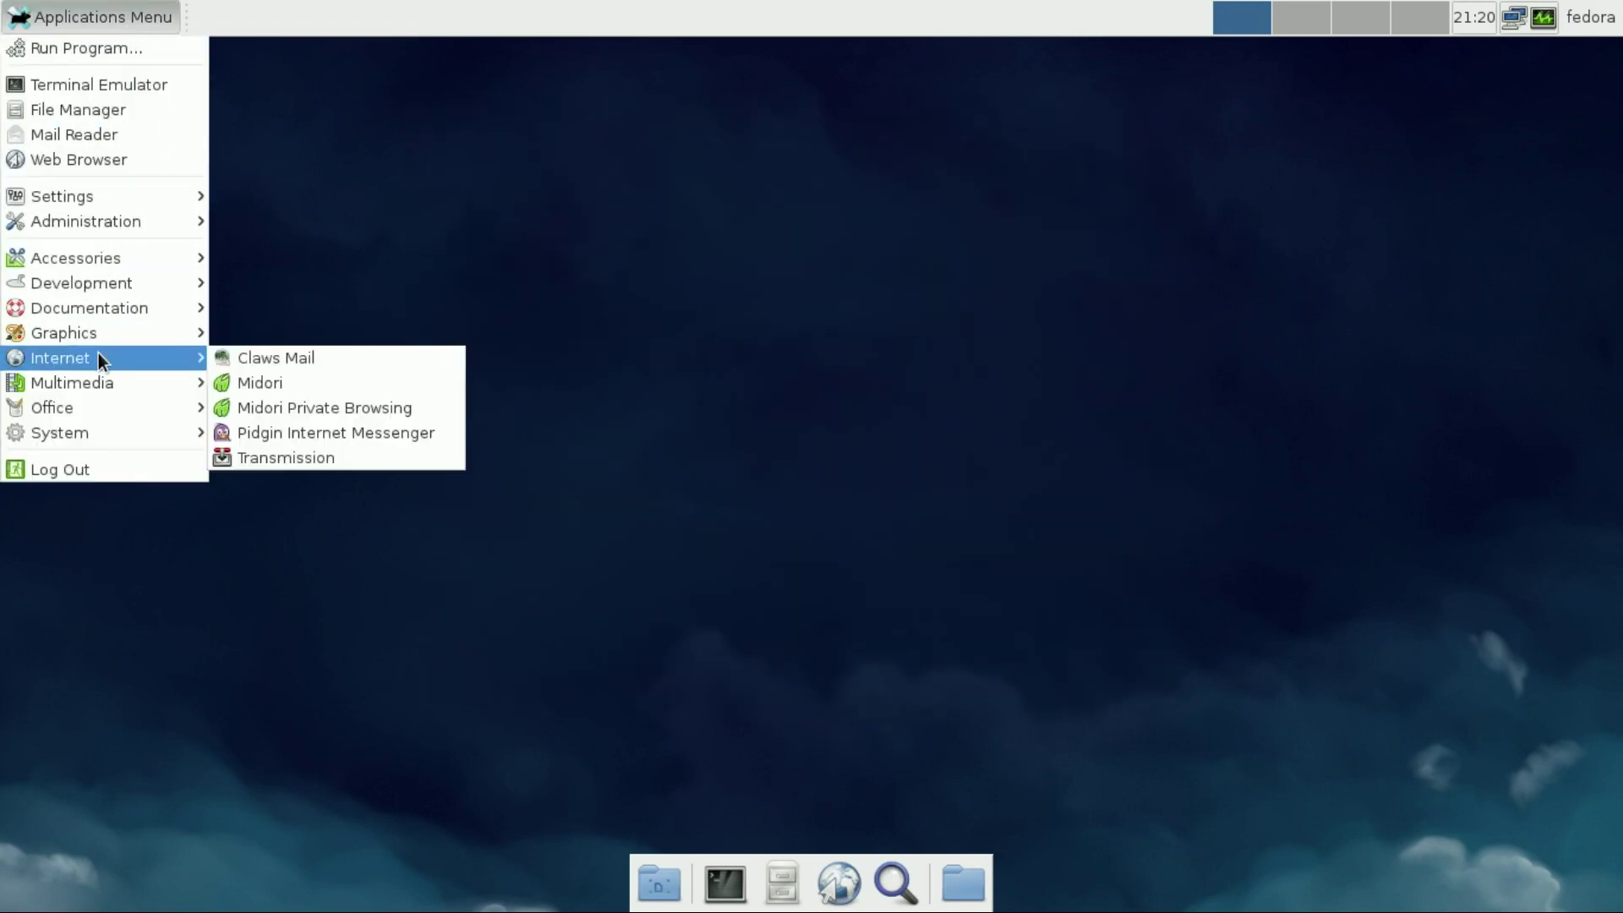
{"action": "left_click", "coordinate": [247, 381]}
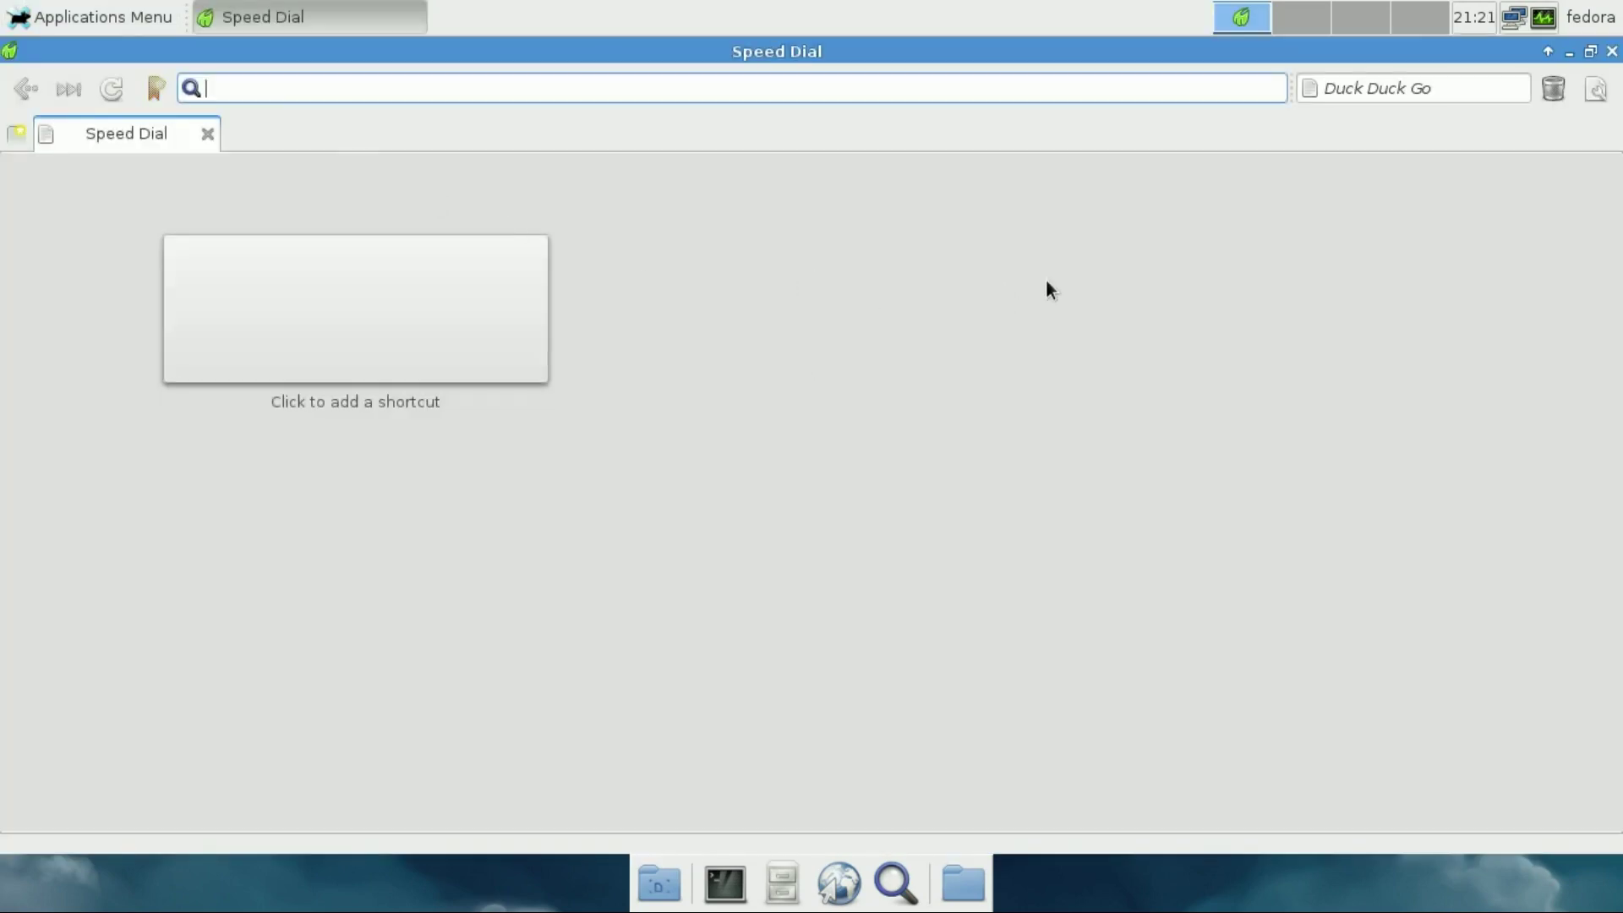
Confirm Midori version 0.5.9 in its About dialog, then close the browser
{"action": "left_click", "coordinate": [1596, 101]}
{"action": "left_click", "coordinate": [1485, 592]}
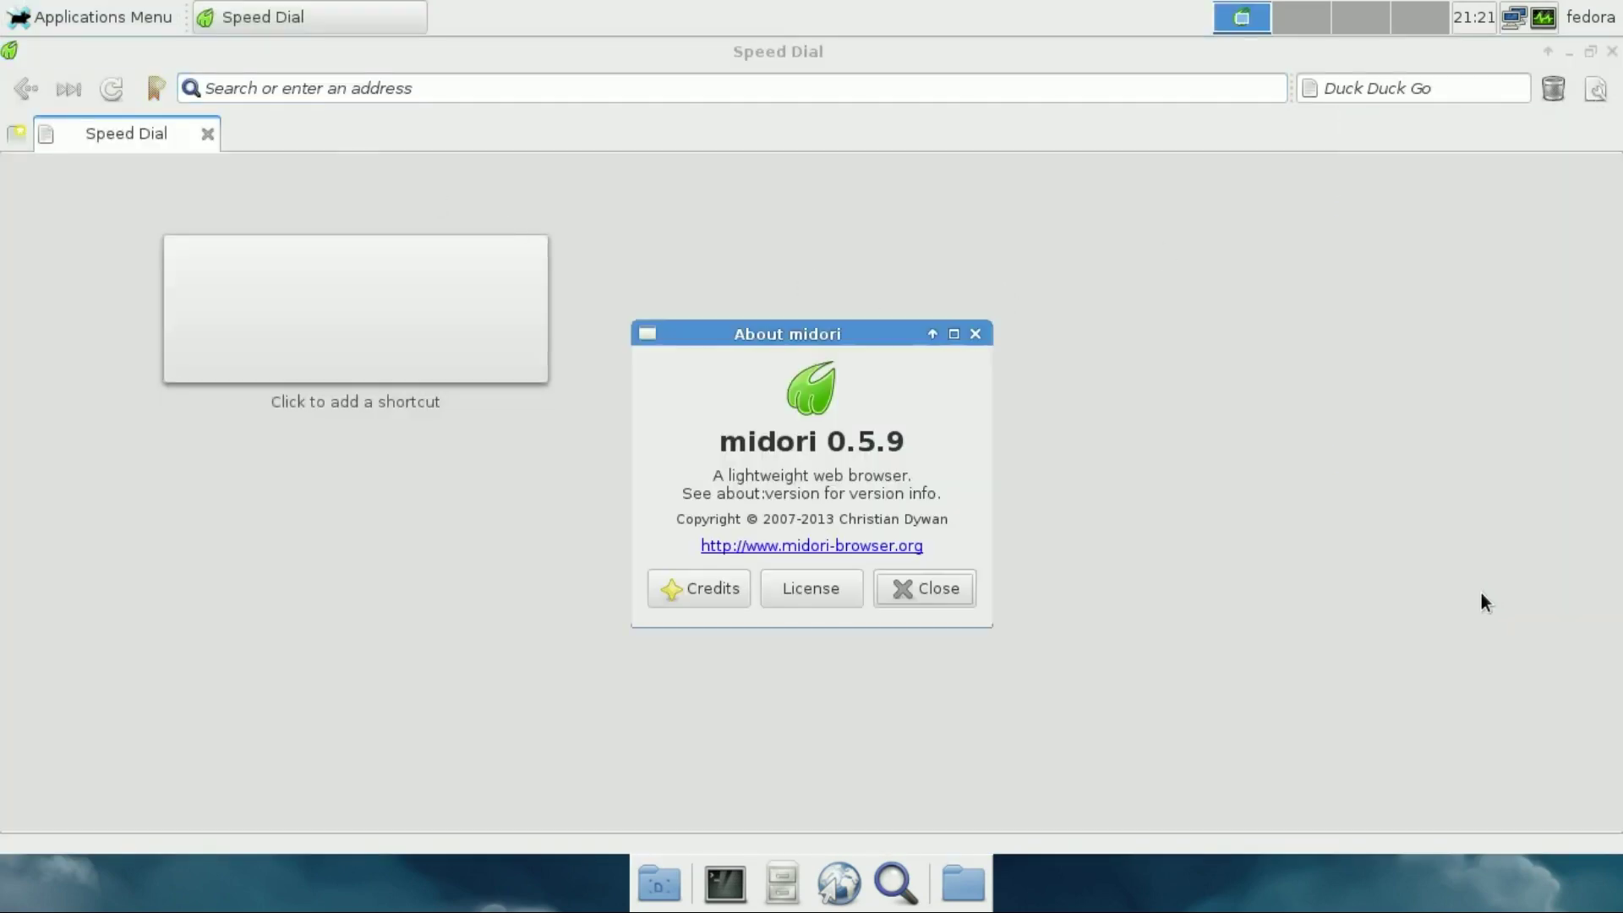
{"action": "left_click_drag", "start_coordinate": [718, 441], "coordinate": [898, 449]}
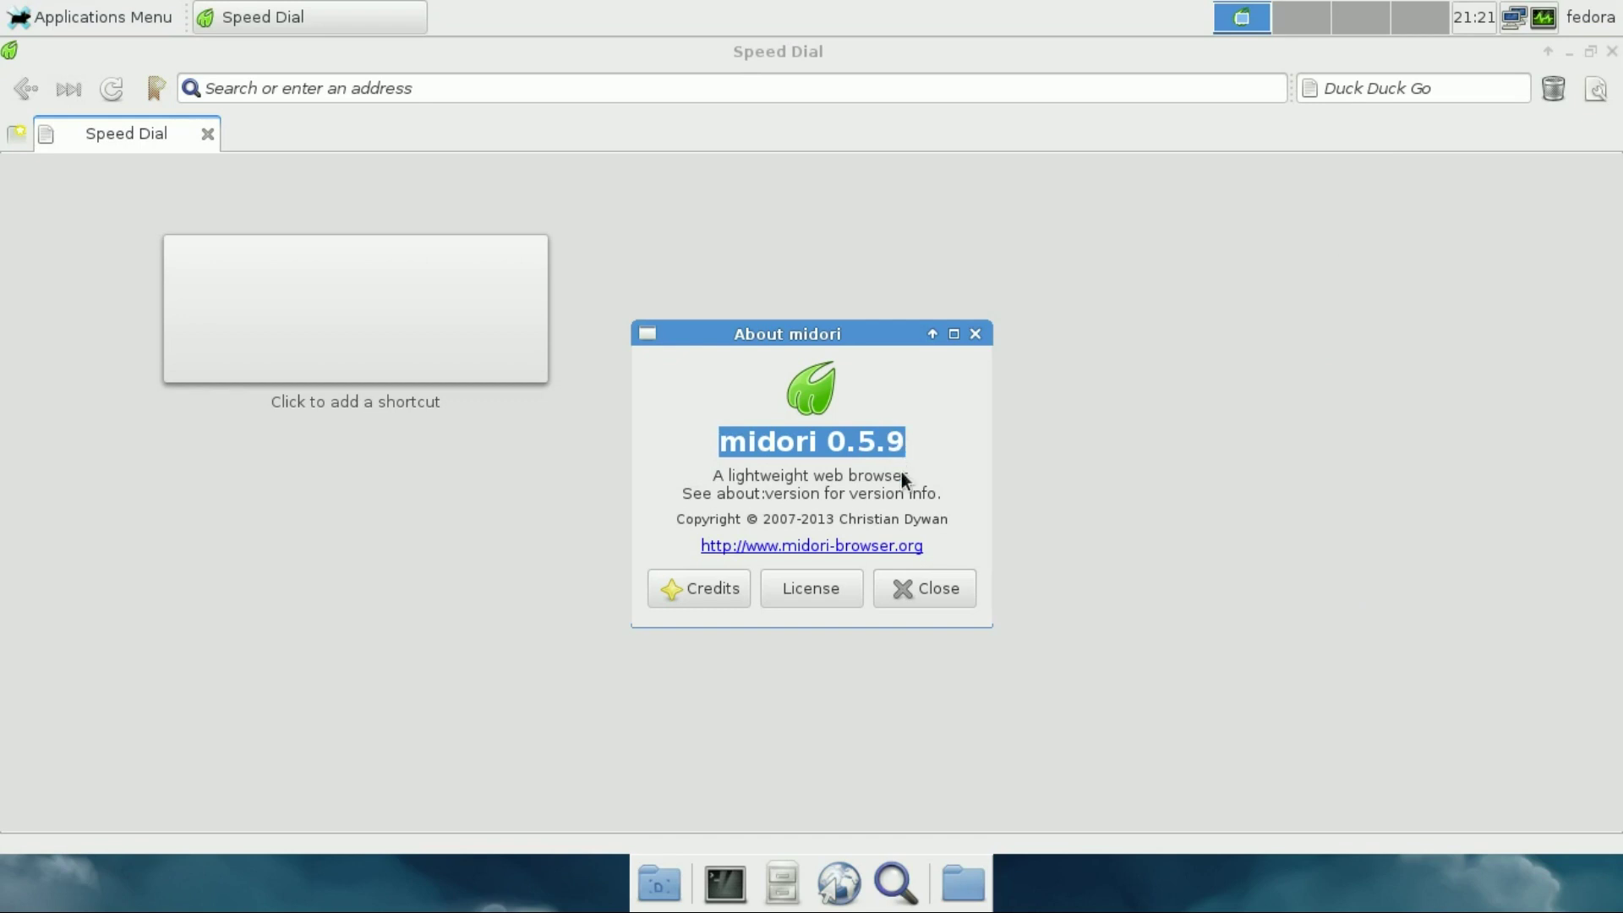
{"action": "left_click", "coordinate": [923, 586]}
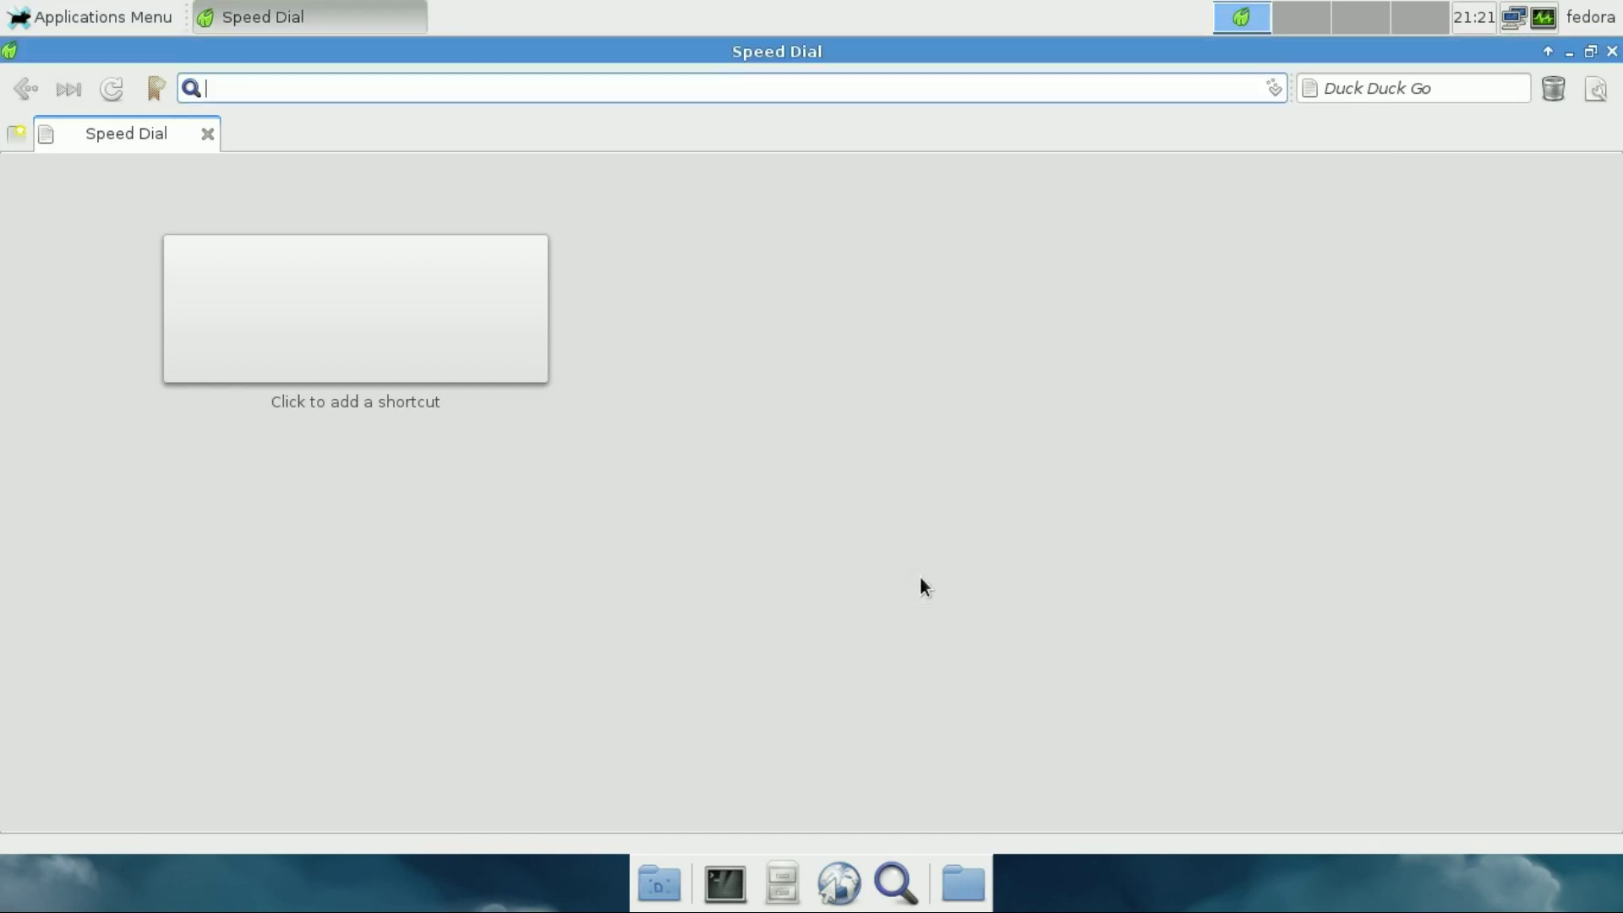
{"action": "left_click", "coordinate": [1610, 51]}
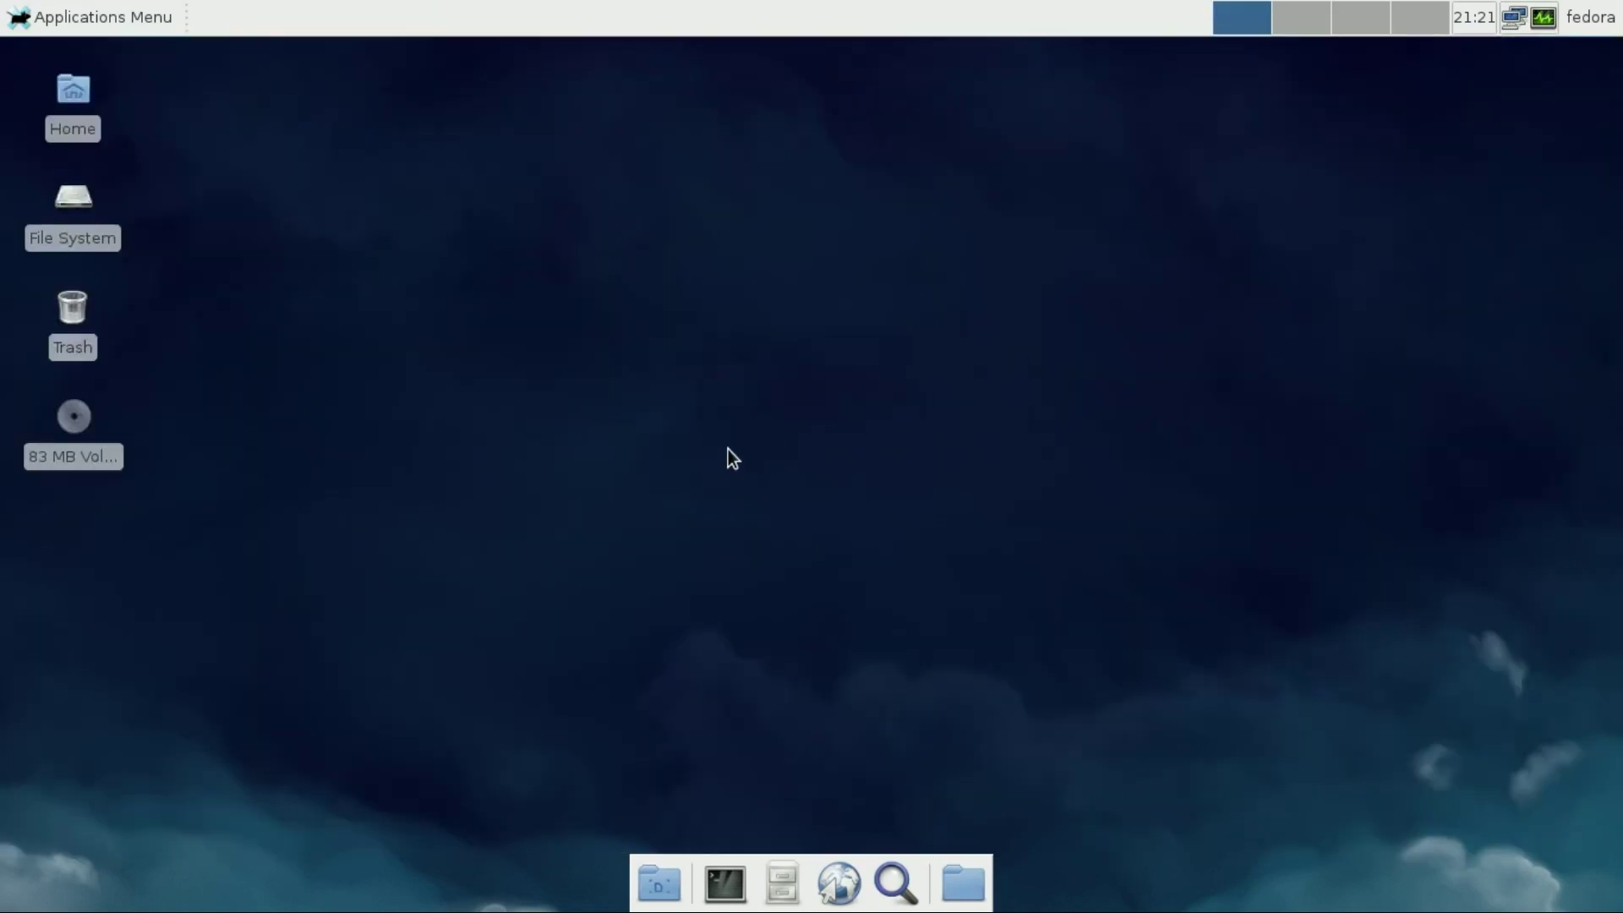
Launch Xfdashboard from the Applications Menu
{"action": "left_click", "coordinate": [101, 17]}
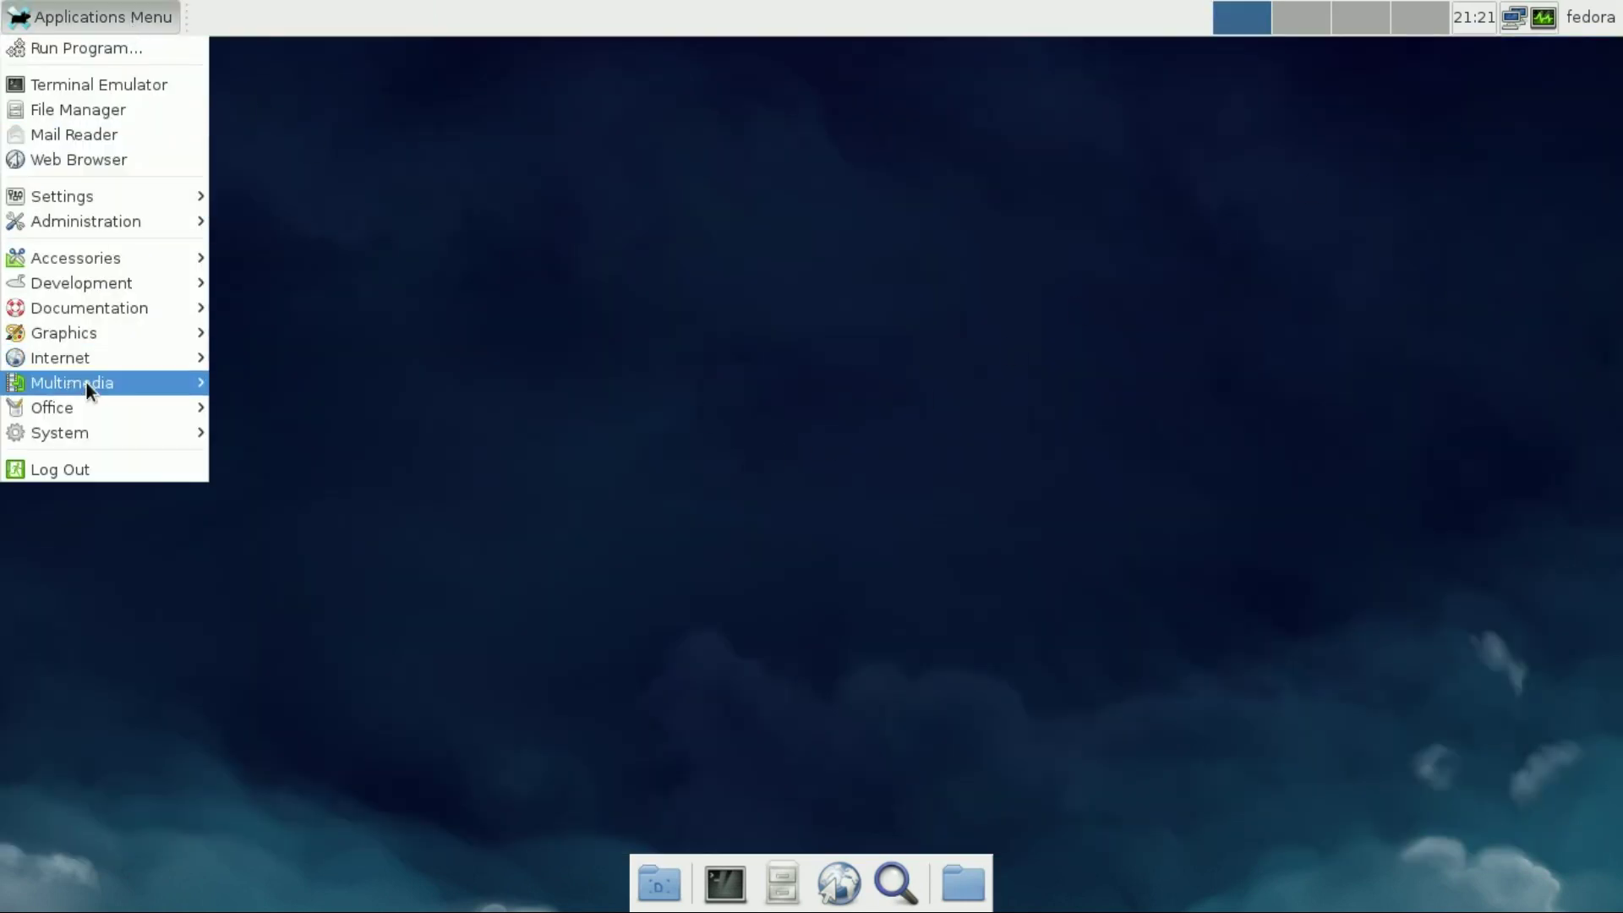
{"action": "mouse_move", "coordinate": [86, 383]}
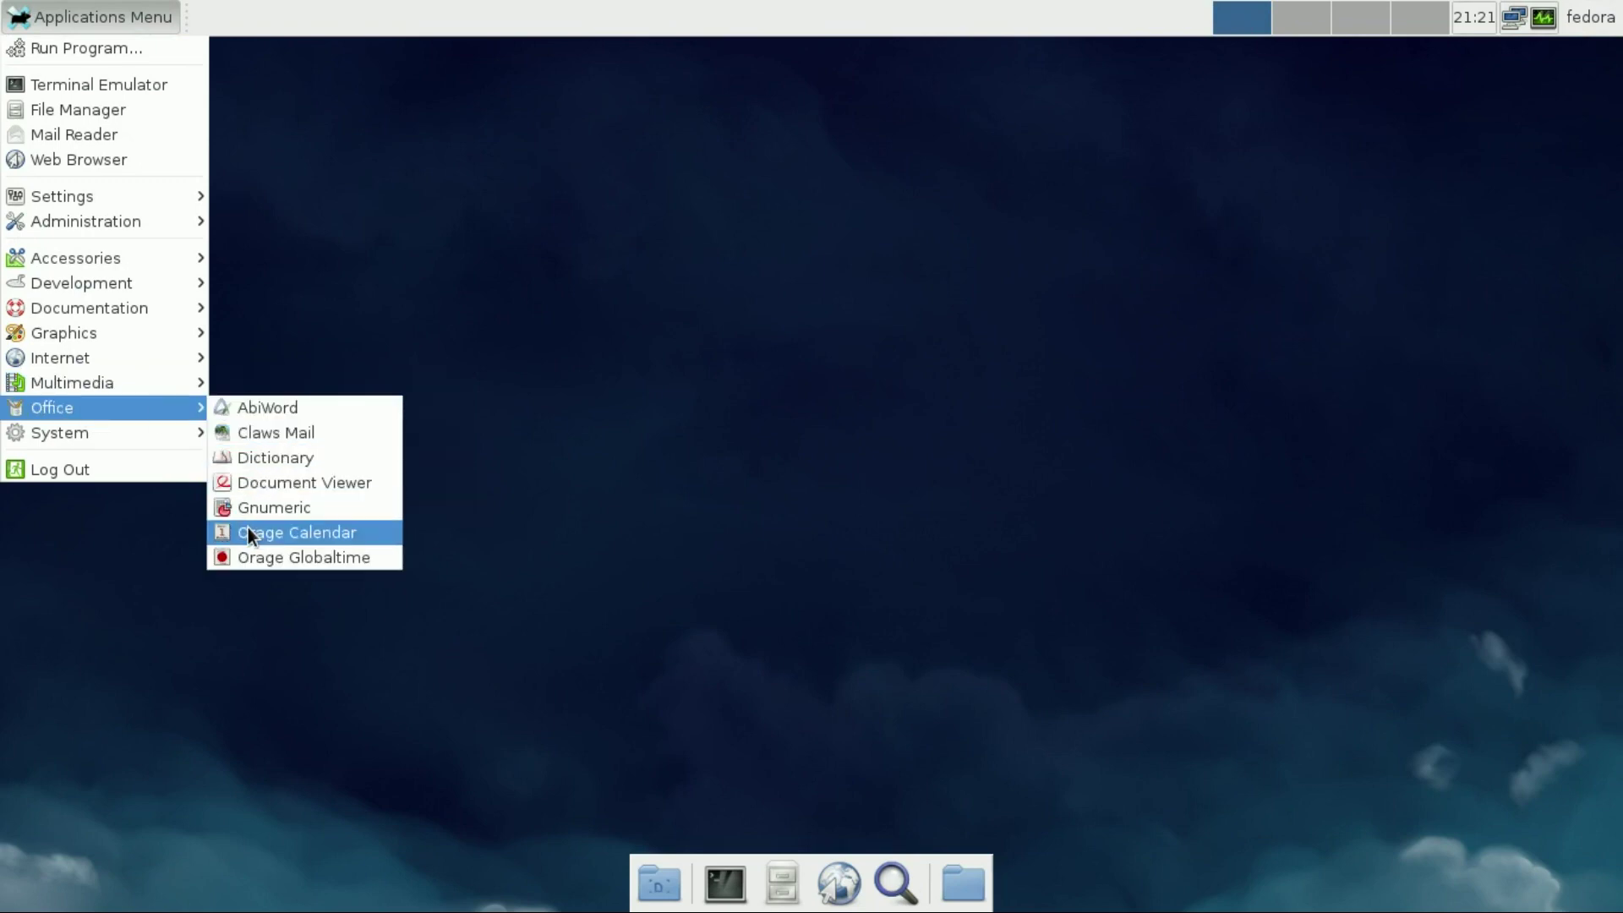
{"action": "mouse_move", "coordinate": [136, 429]}
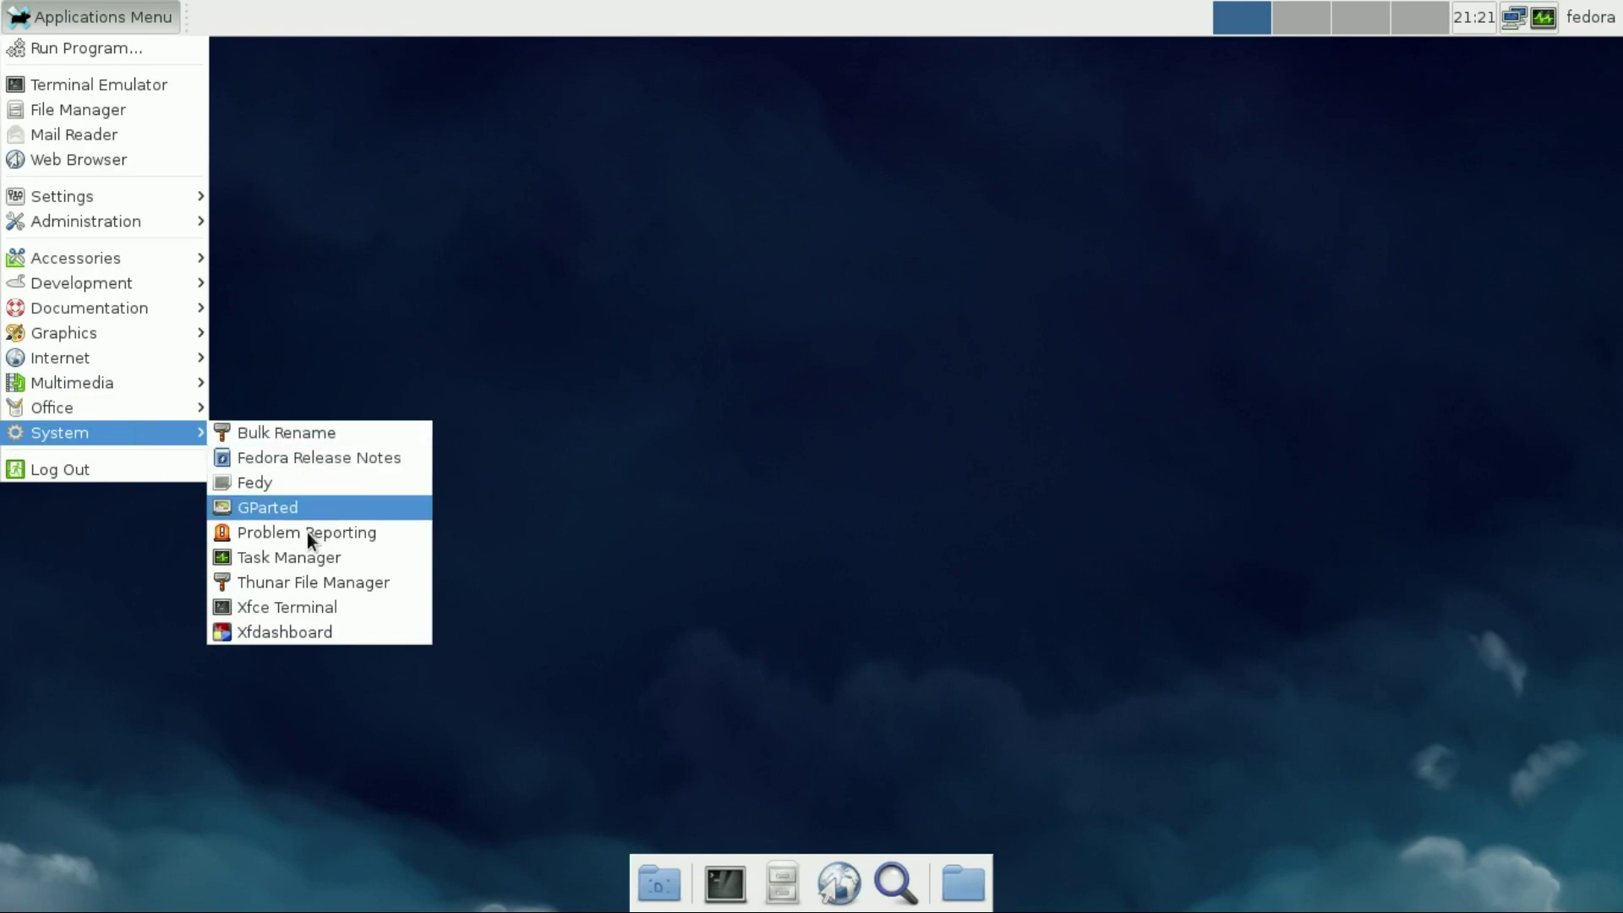
{"action": "left_click", "coordinate": [319, 634]}
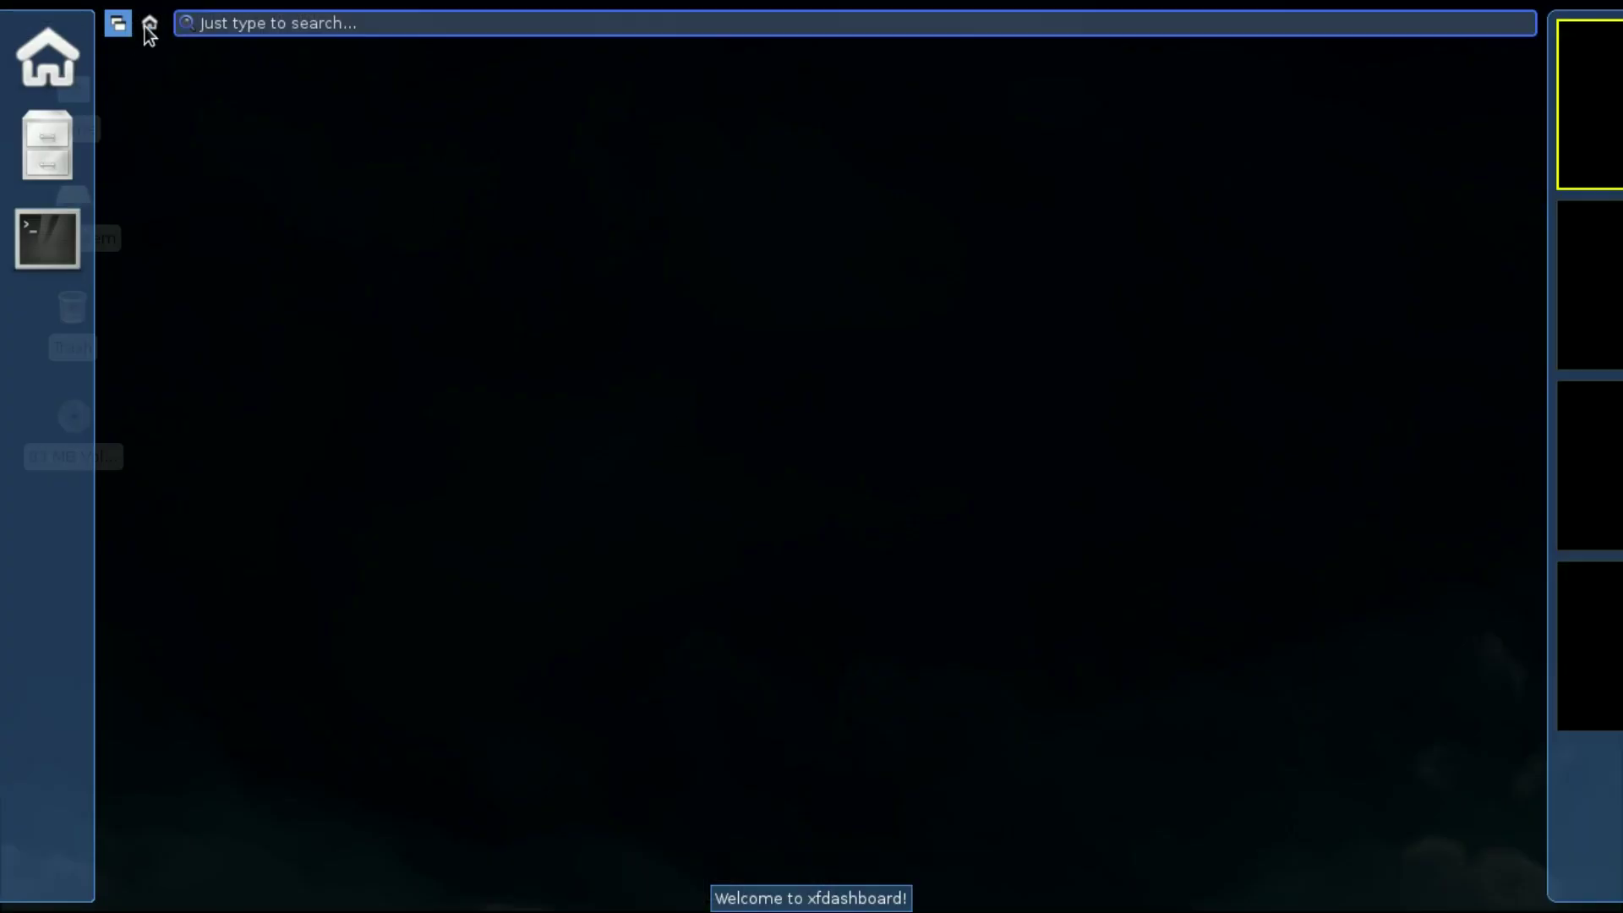
Browse Xfdashboard's application categories, listing the Accessories apps
{"action": "left_click", "coordinate": [148, 24]}
{"action": "left_click", "coordinate": [205, 103]}
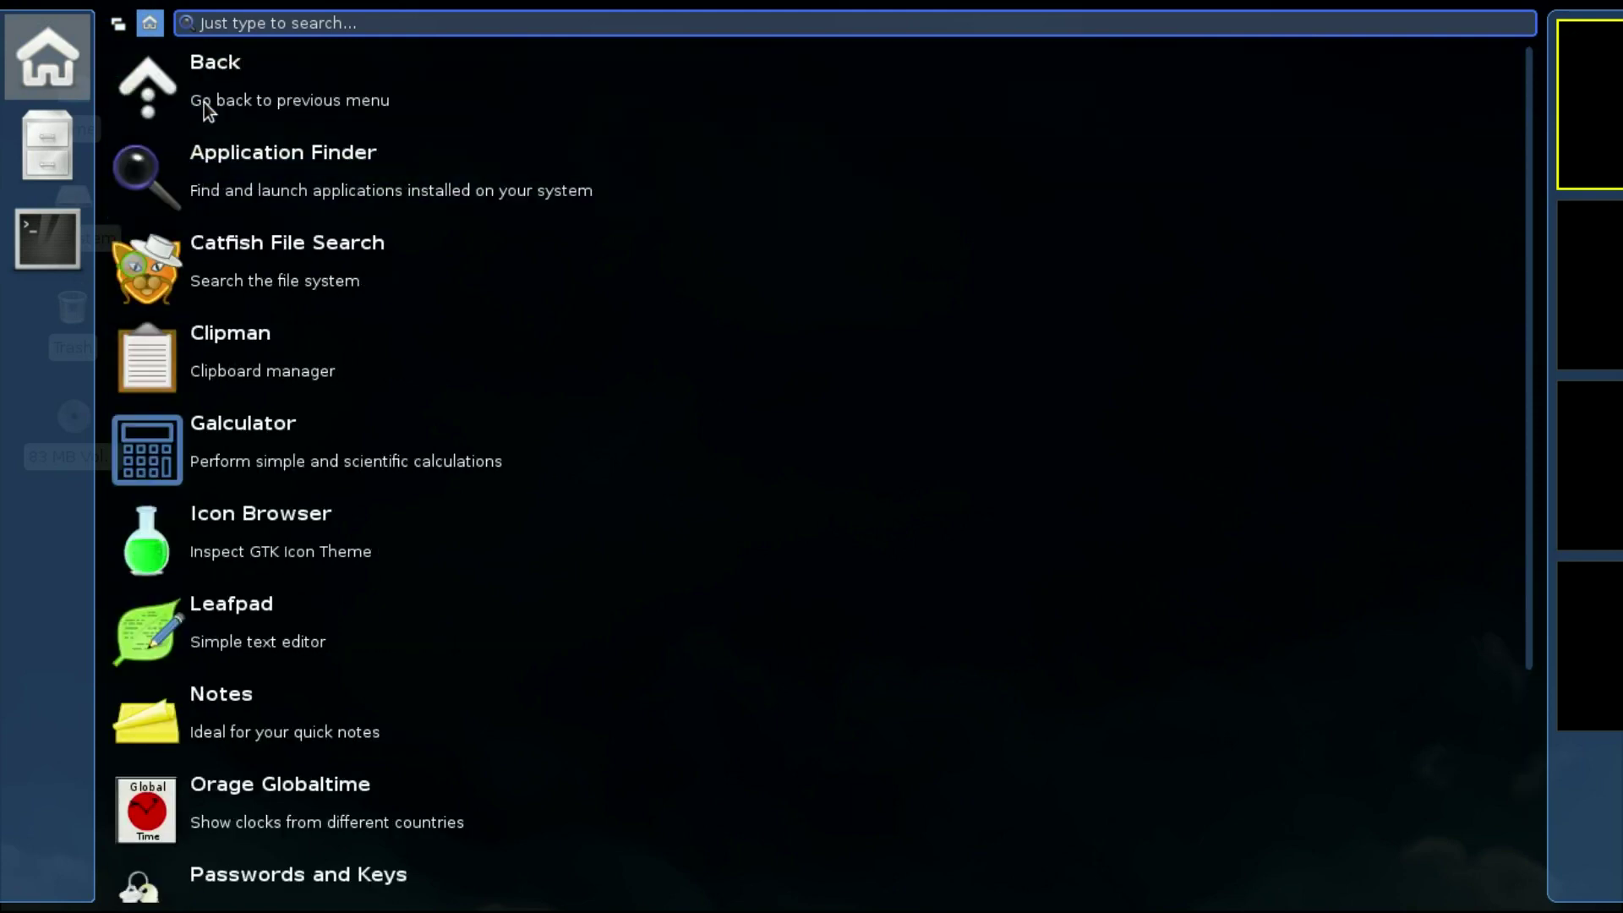
{"action": "mouse_move", "coordinate": [1616, 295]}
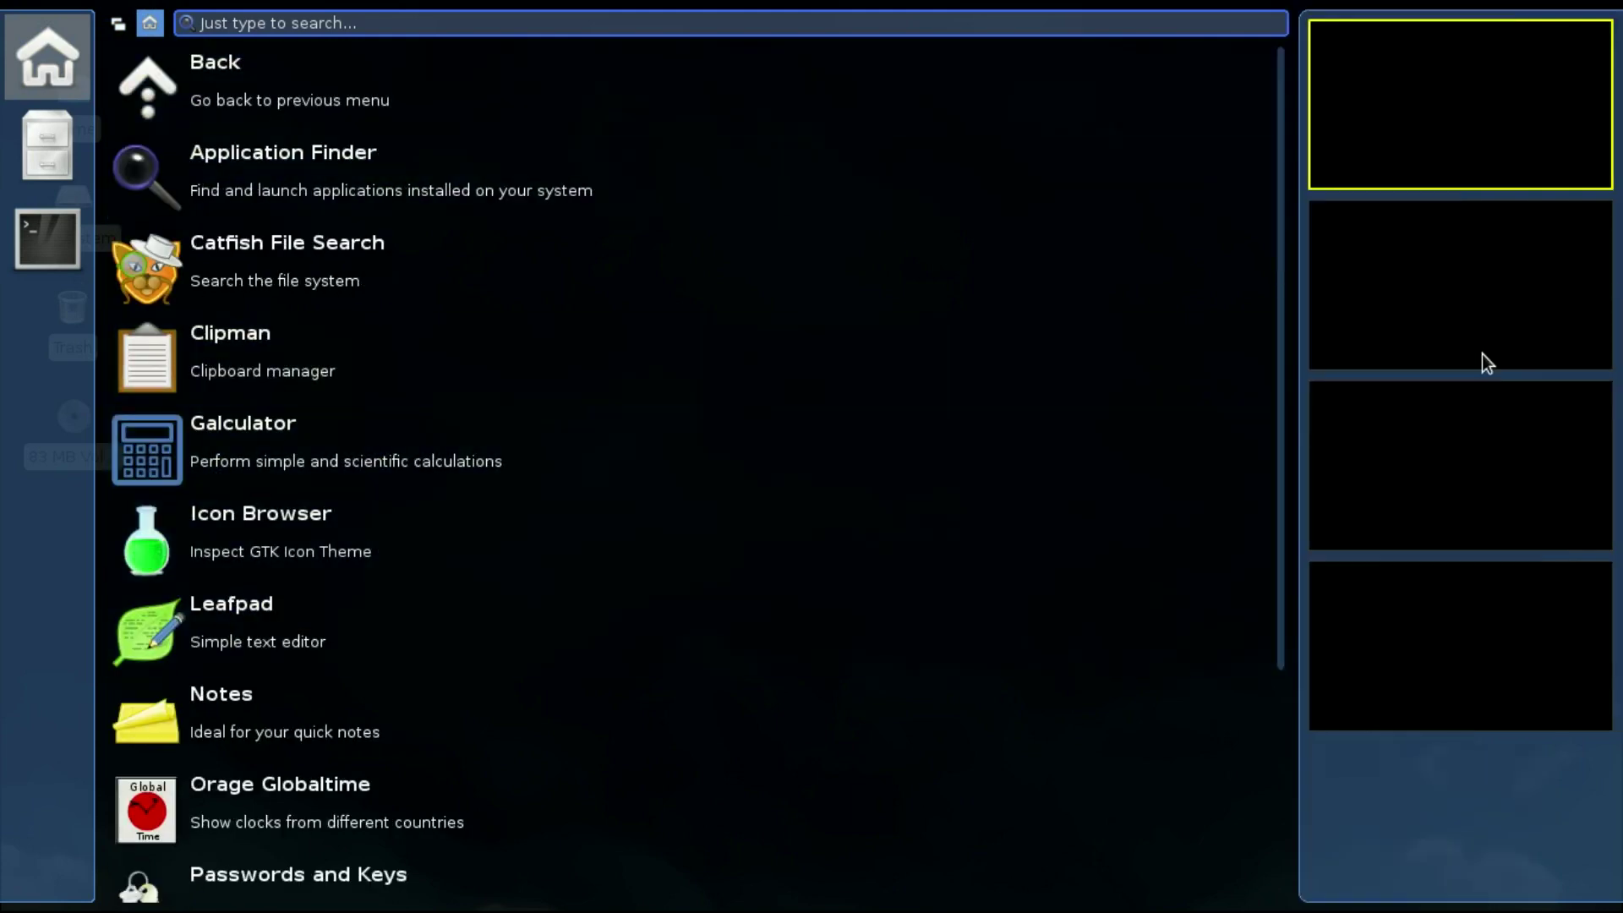
{"action": "left_click", "coordinate": [257, 62]}
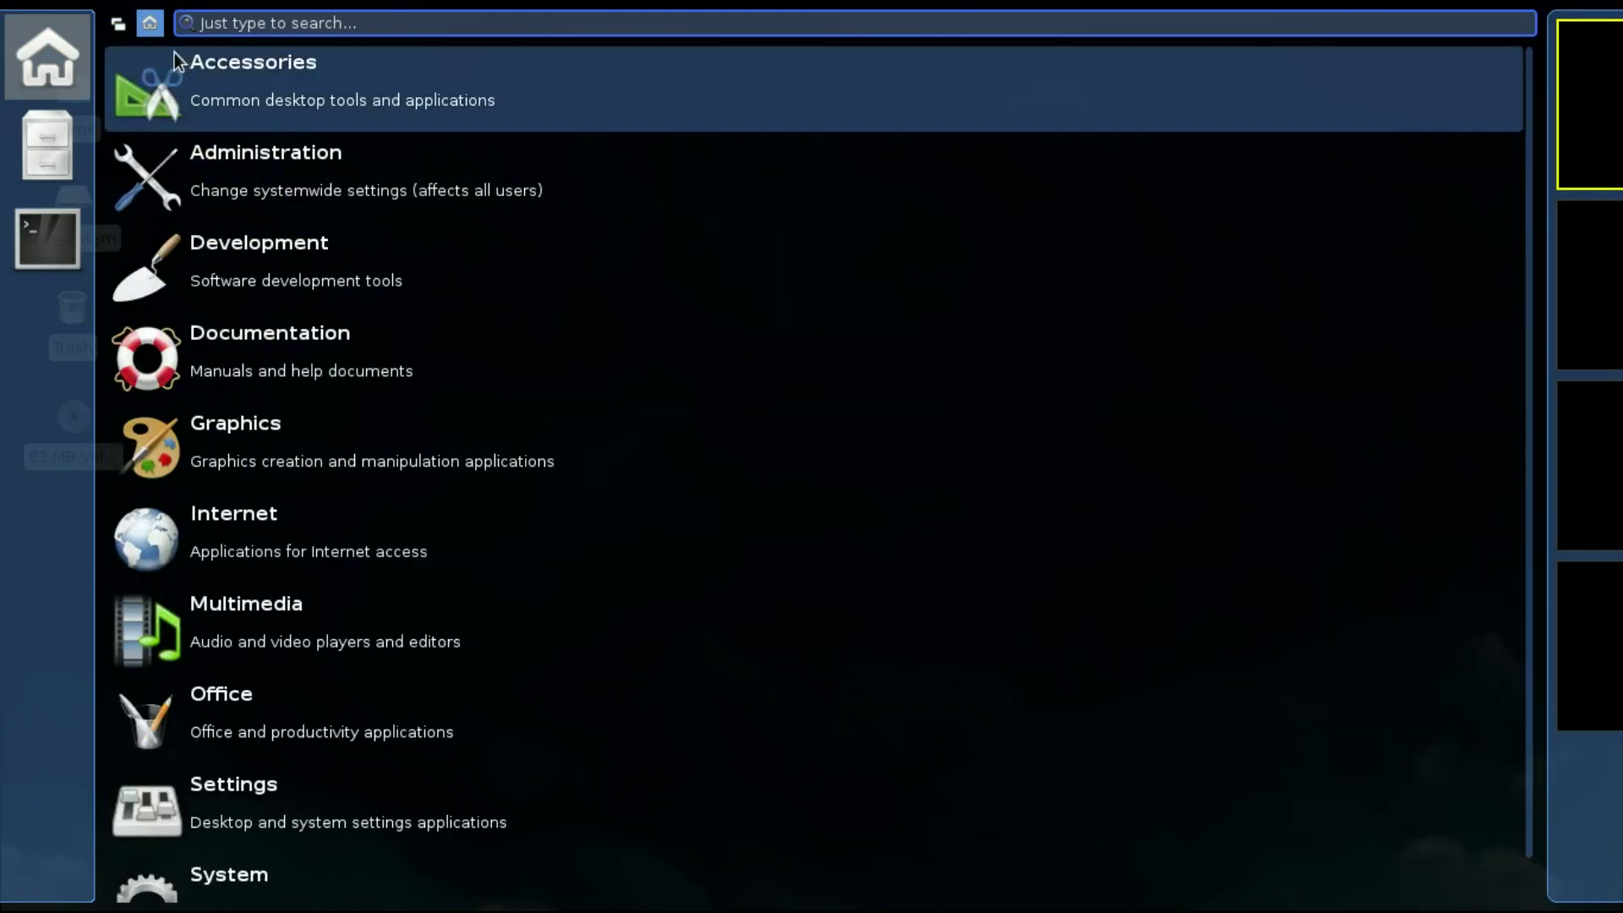
Open the file manager from the windows overview and close it again
{"action": "left_click", "coordinate": [116, 25]}
{"action": "left_click", "coordinate": [53, 163]}
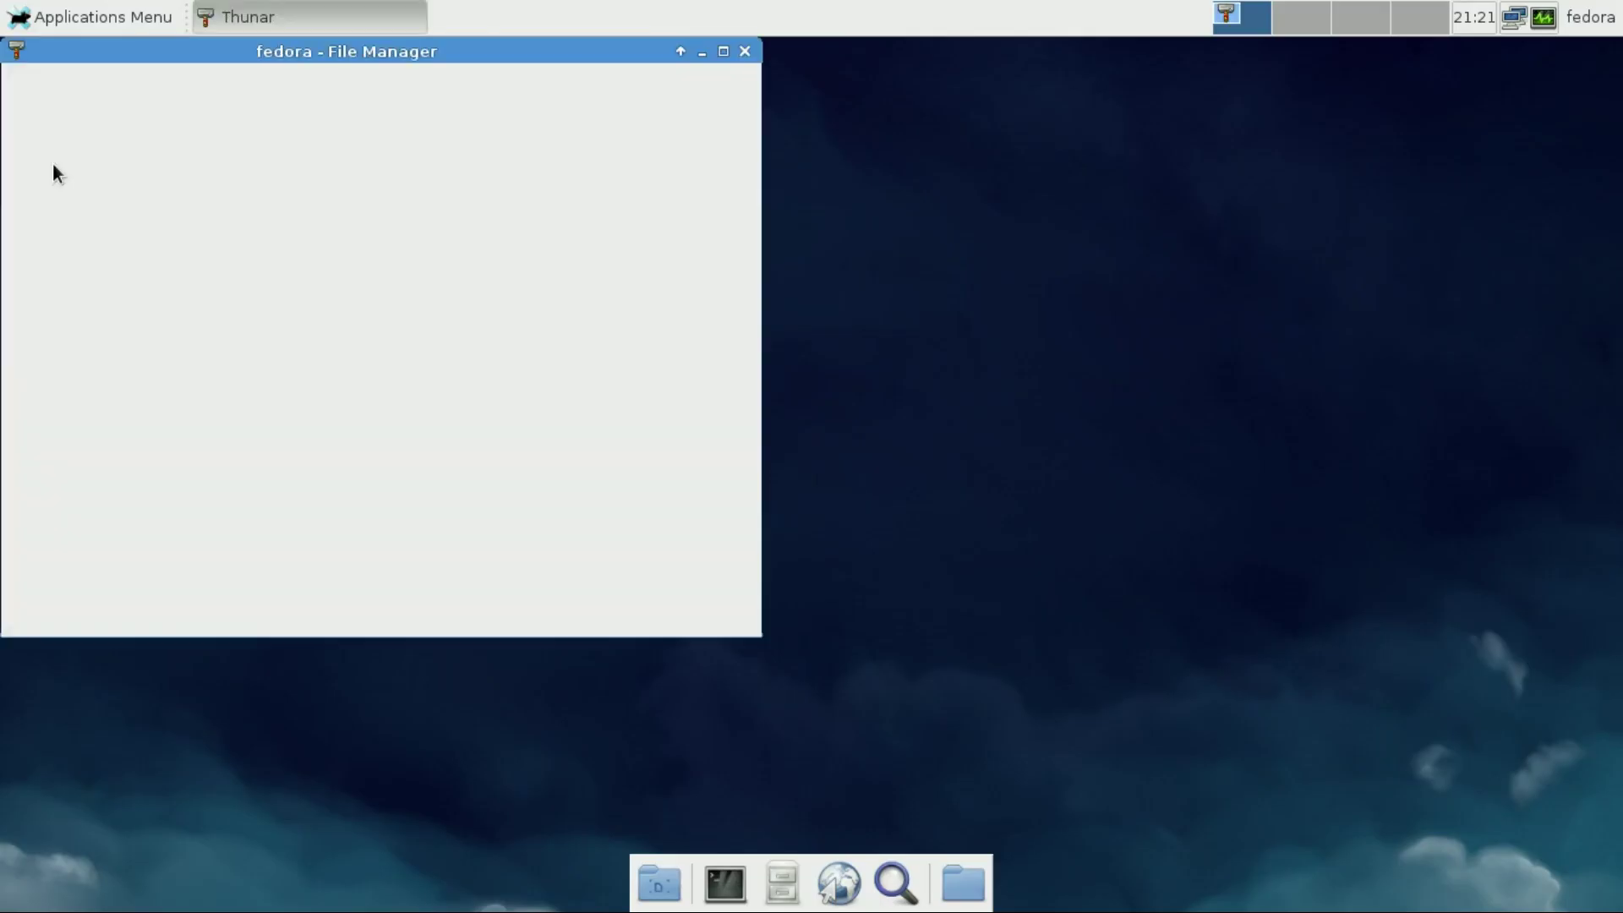
{"action": "left_click", "coordinate": [745, 53]}
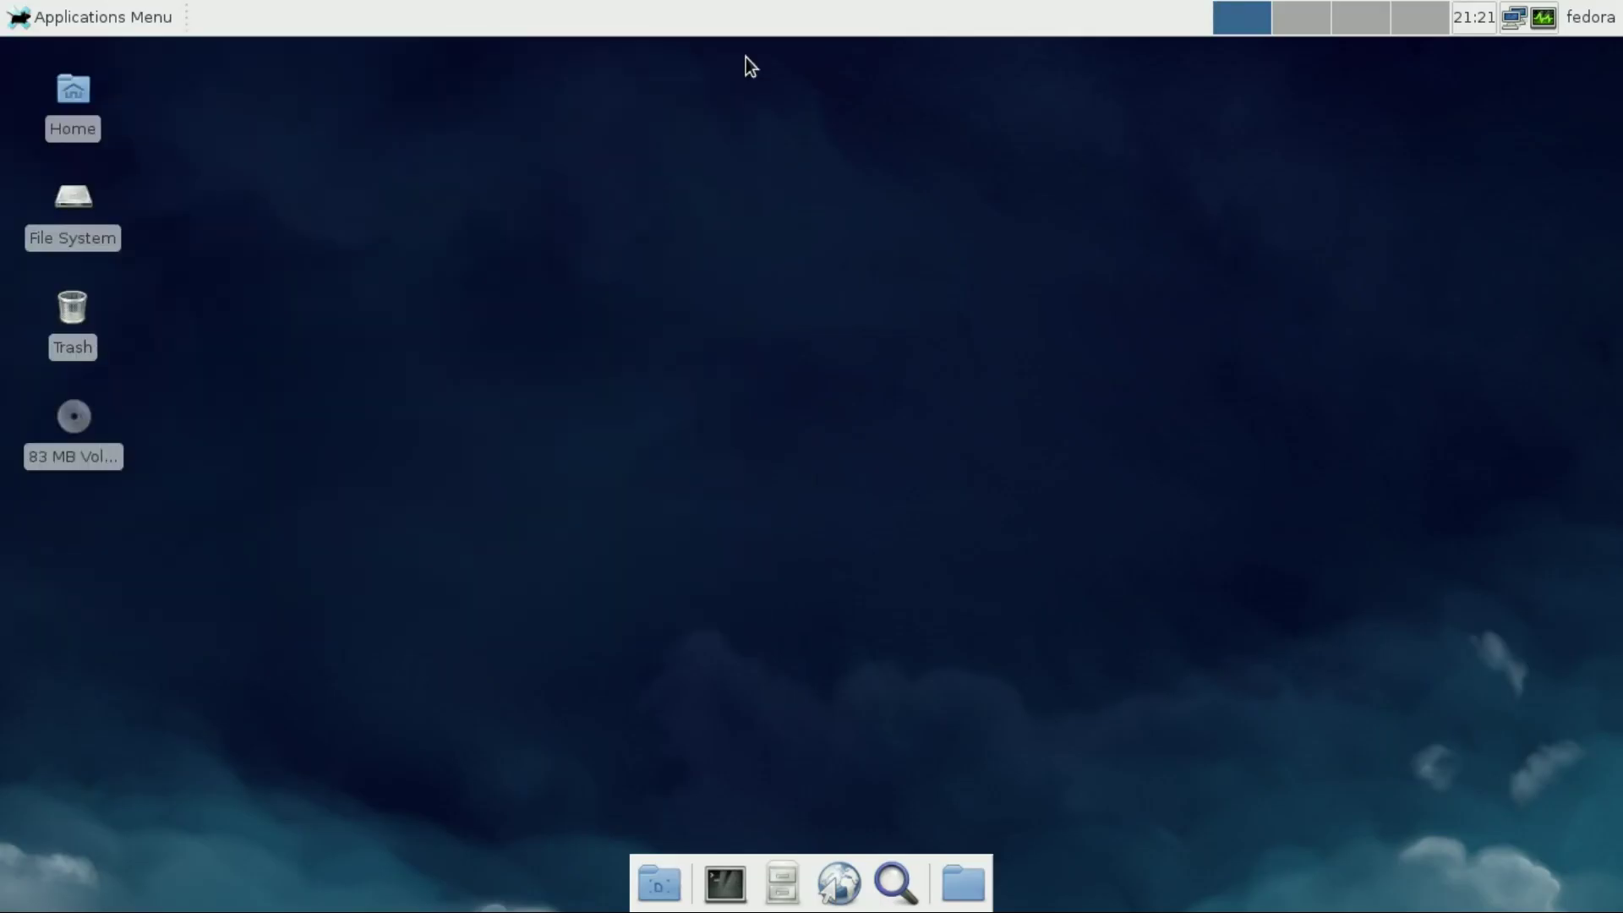
{"action": "left_click", "coordinate": [128, 15]}
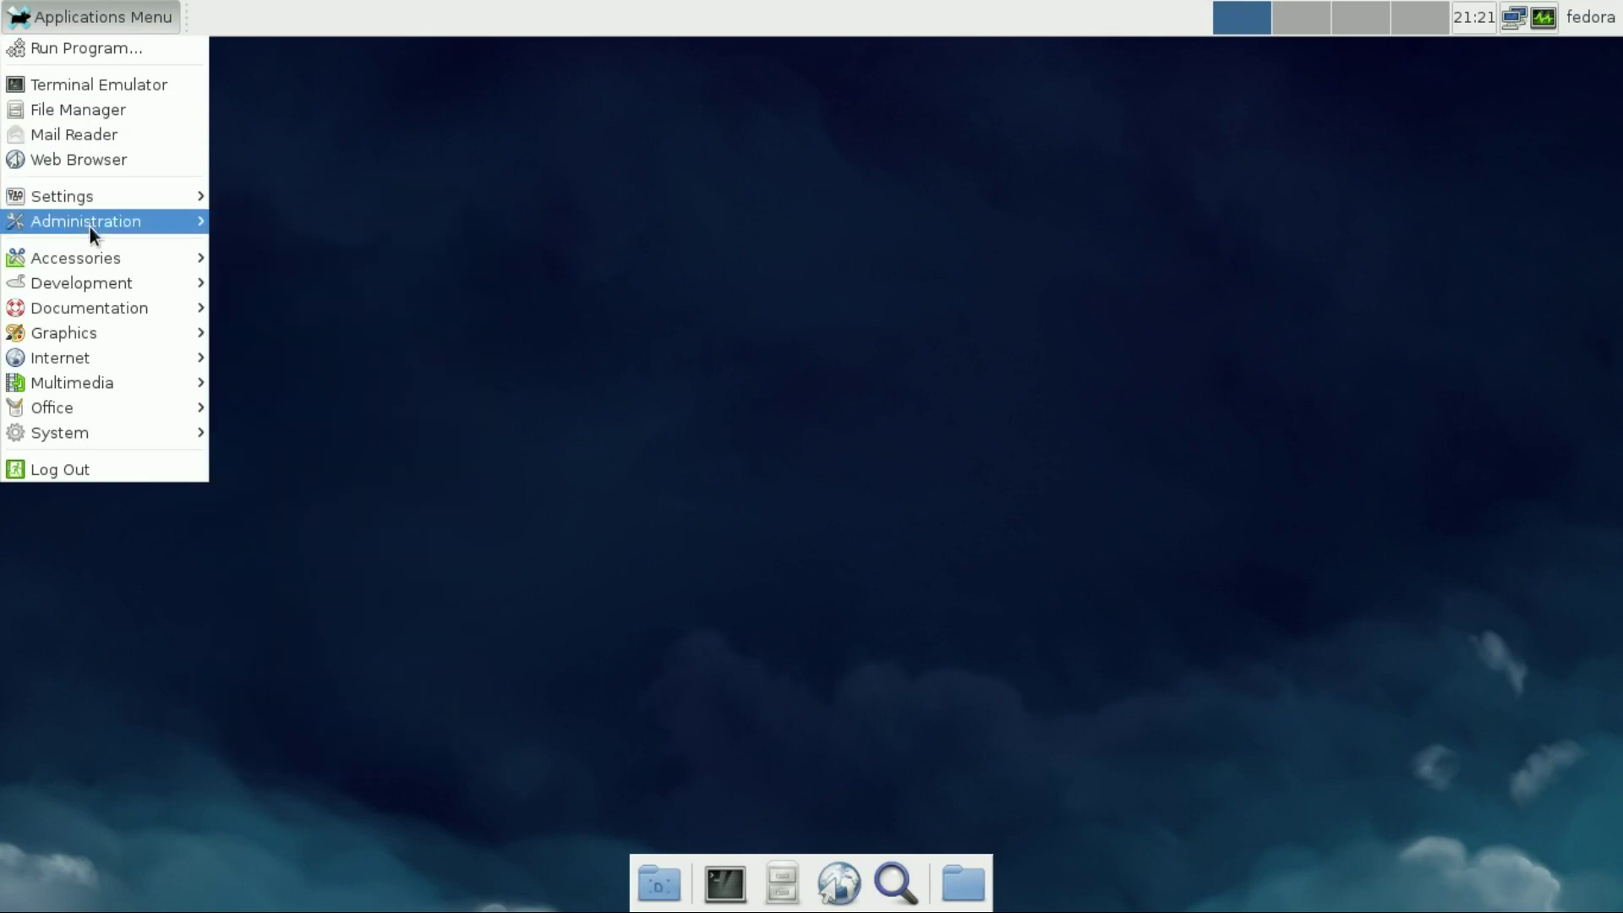
{"action": "mouse_move", "coordinate": [93, 254]}
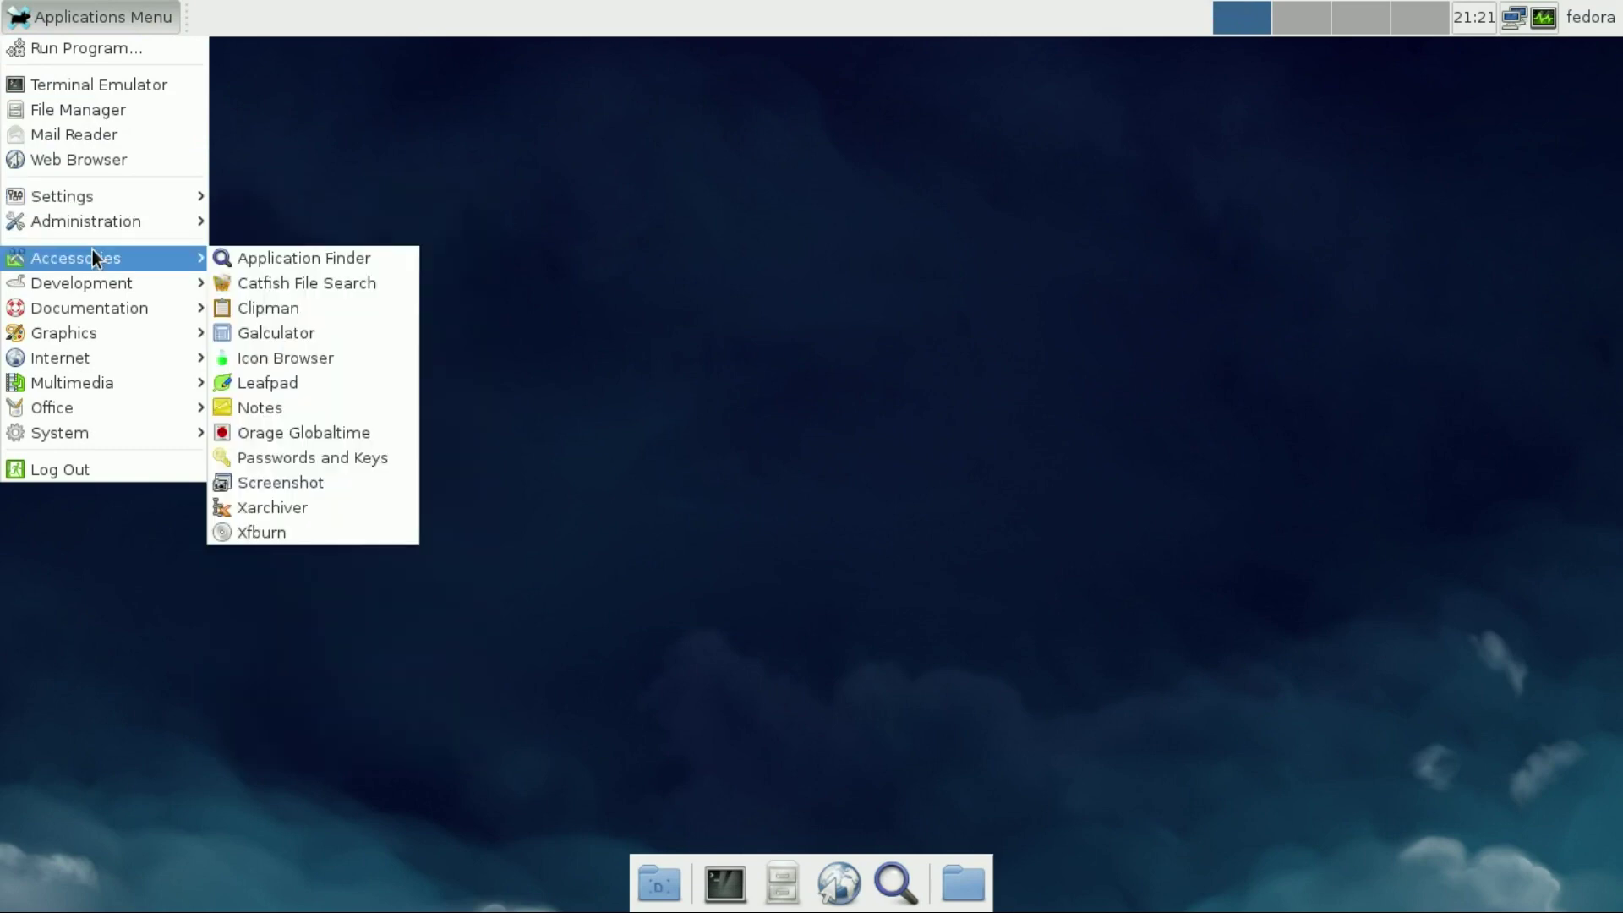
{"action": "left_click", "coordinate": [327, 286]}
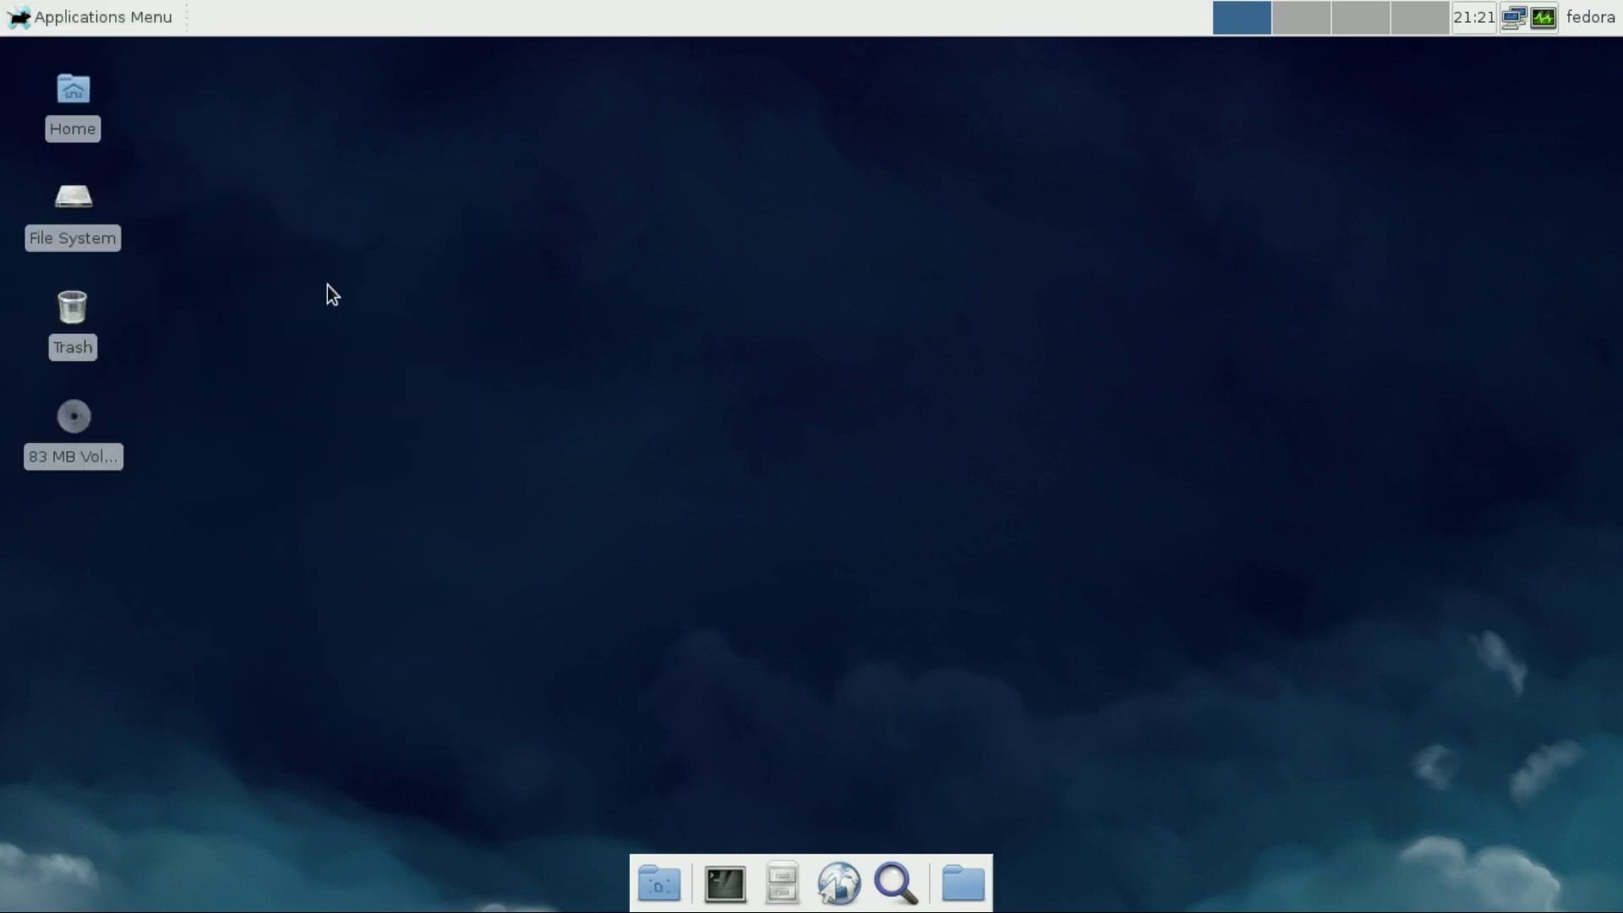
{"action": "type", "text": "jpg"}
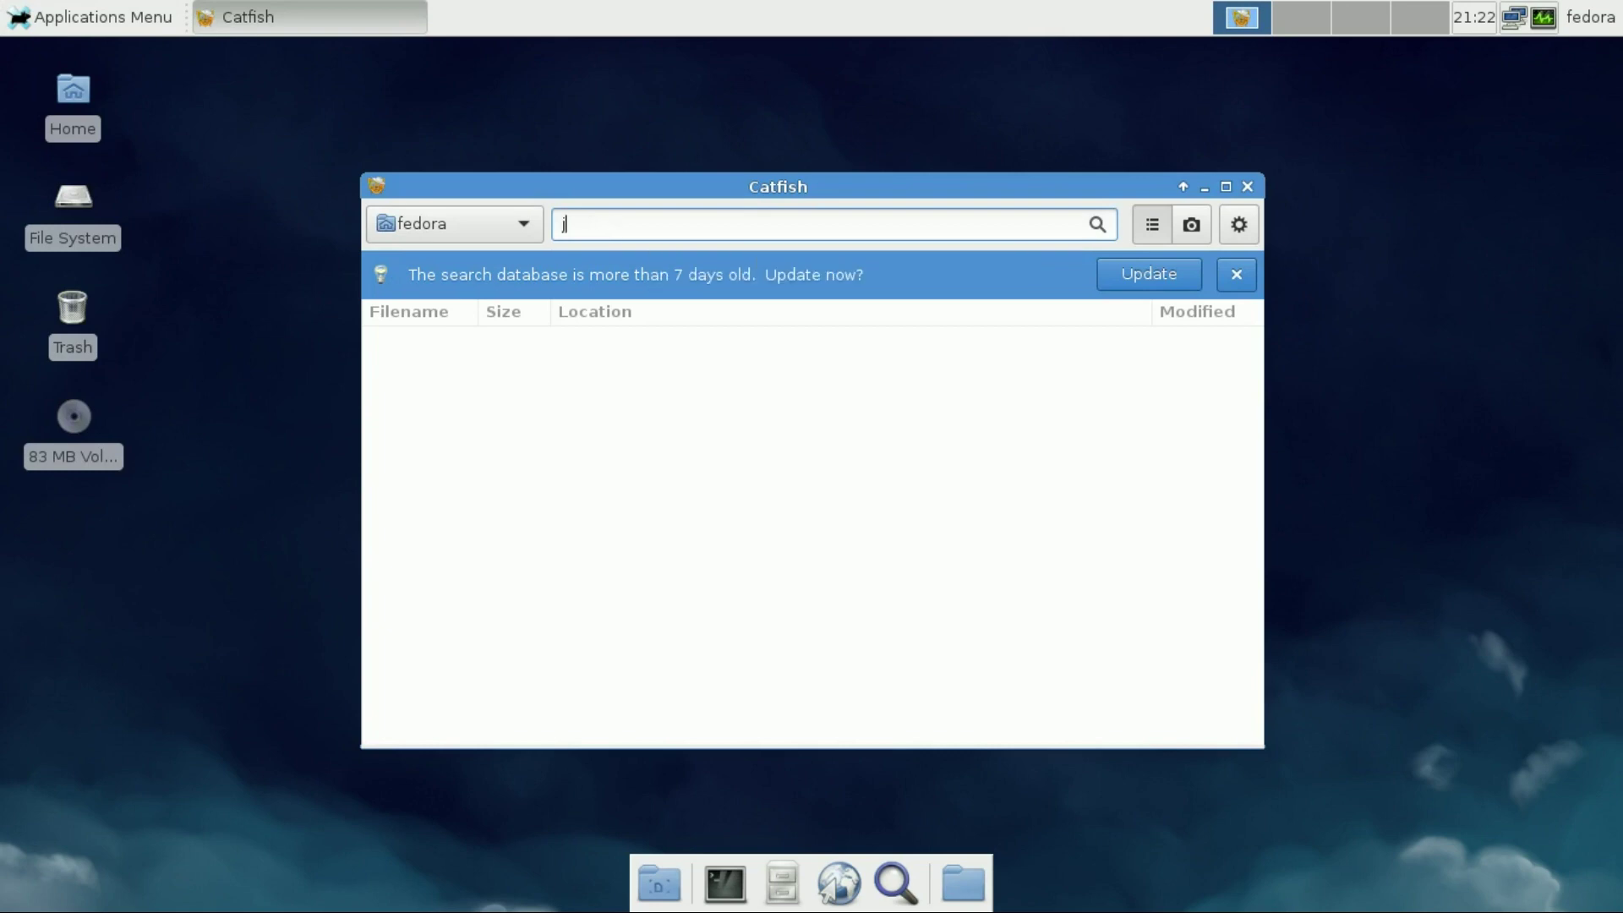
{"action": "key", "text": "Return"}
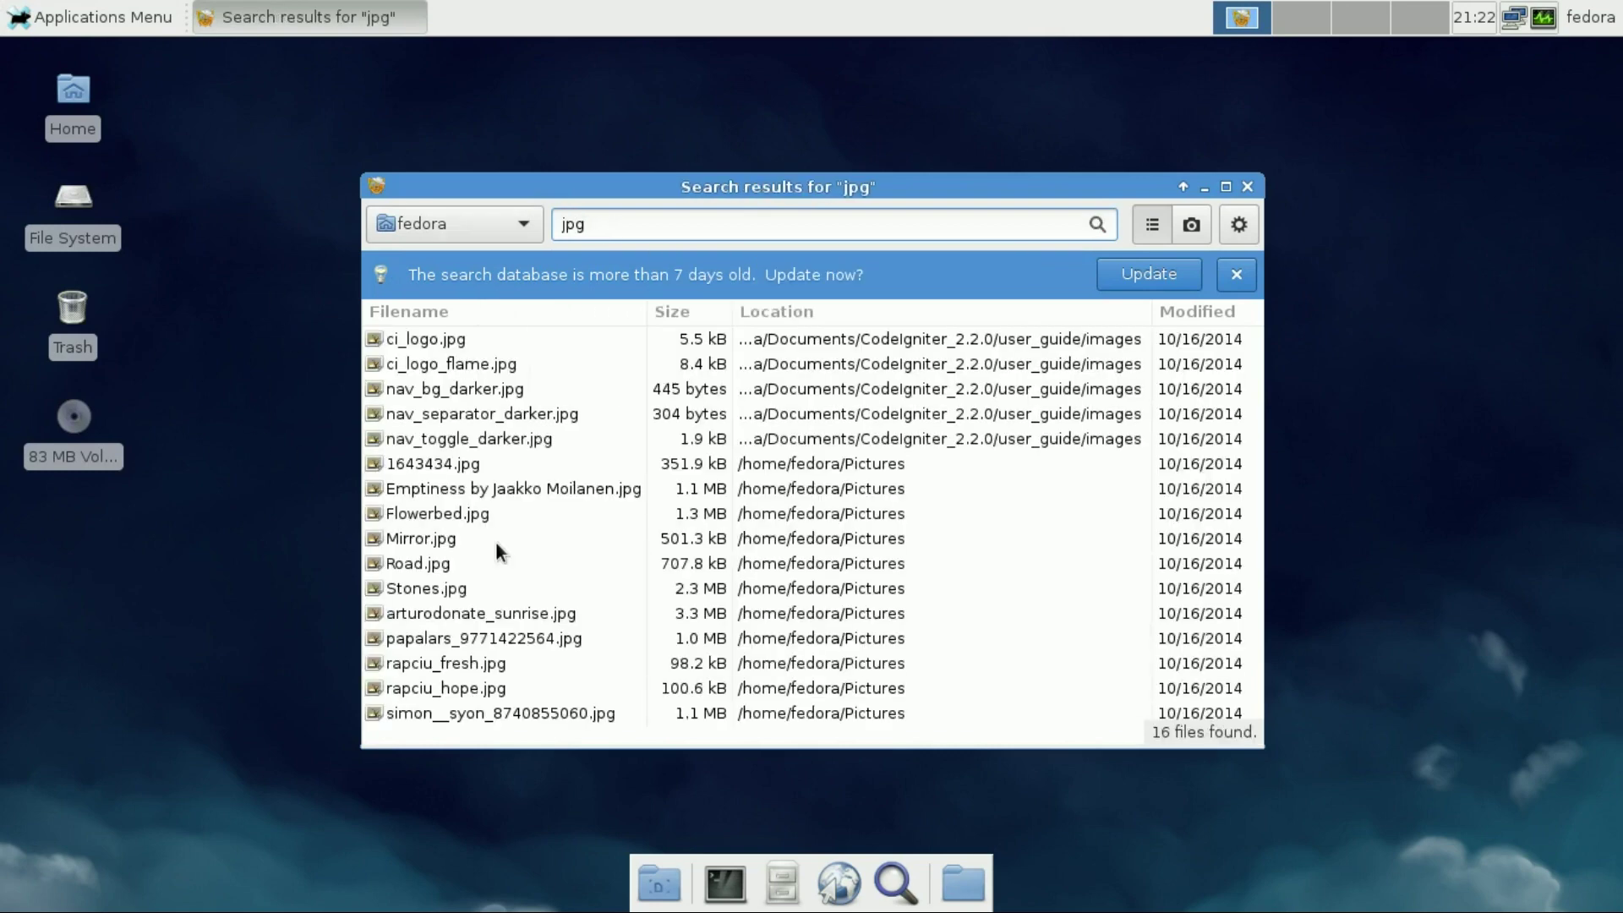
{"action": "left_click", "coordinate": [500, 590]}
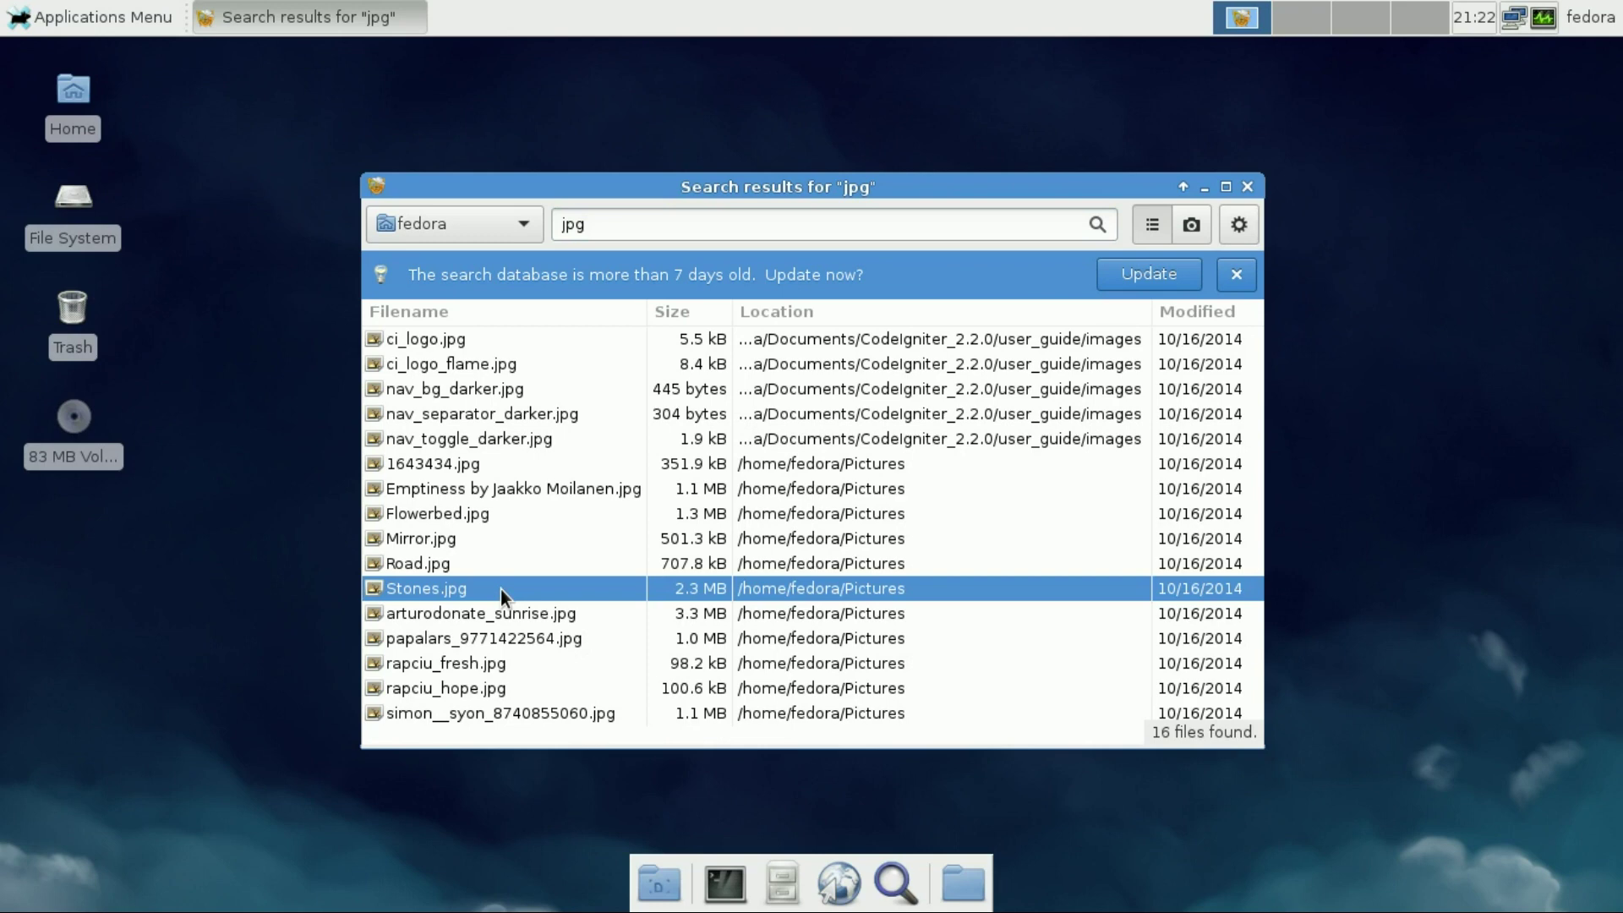
{"action": "double_click", "coordinate": [501, 590]}
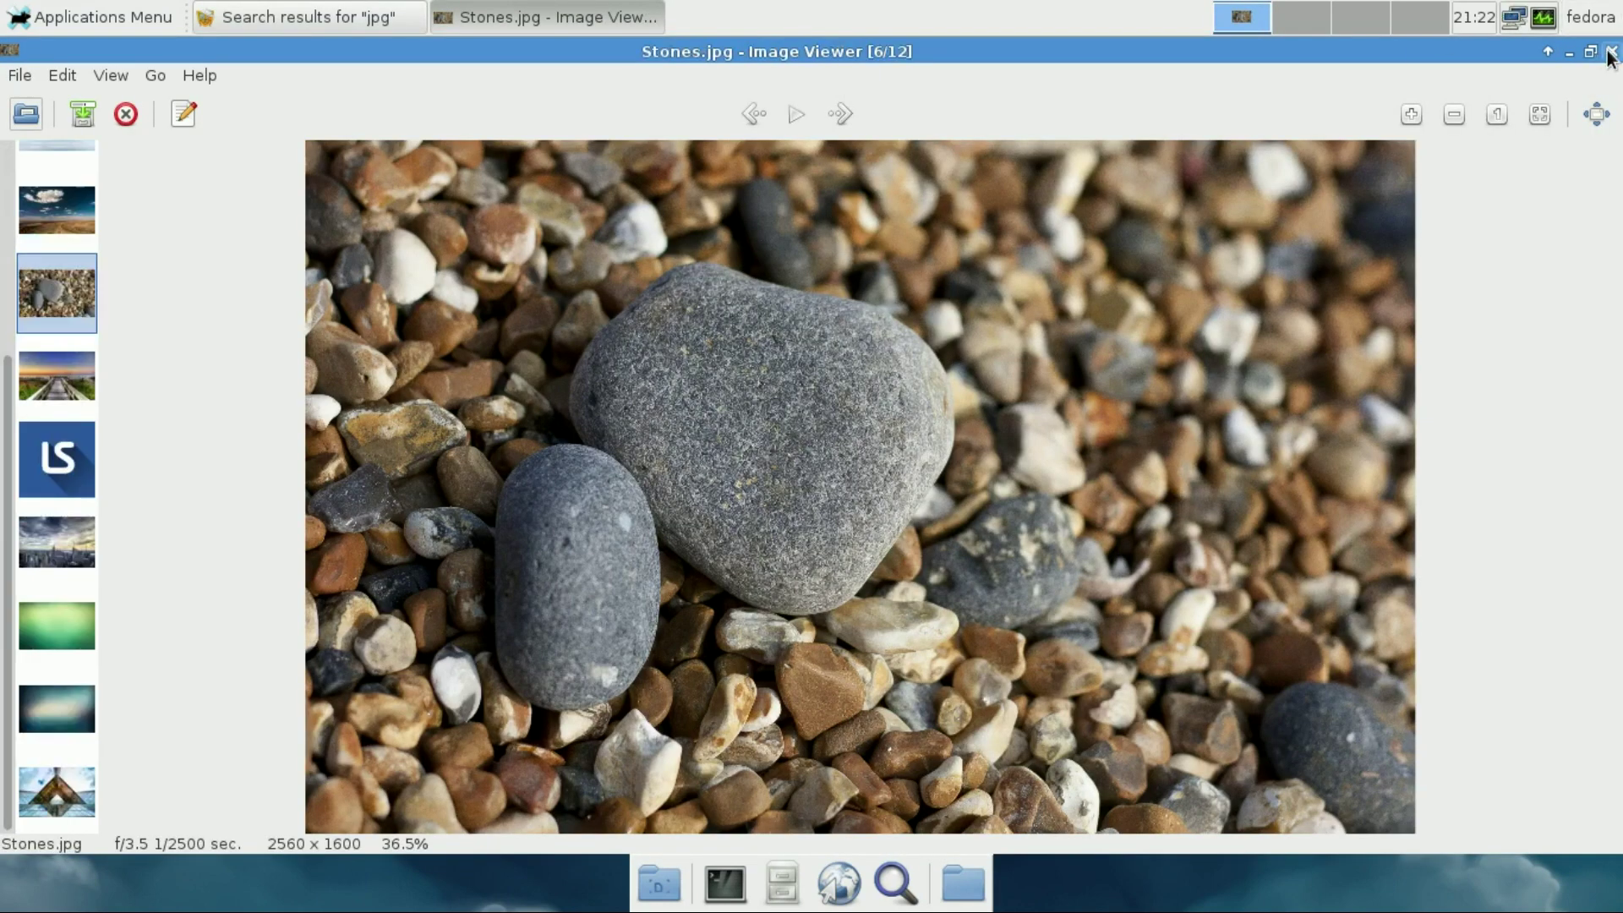
{"action": "left_click", "coordinate": [1610, 53]}
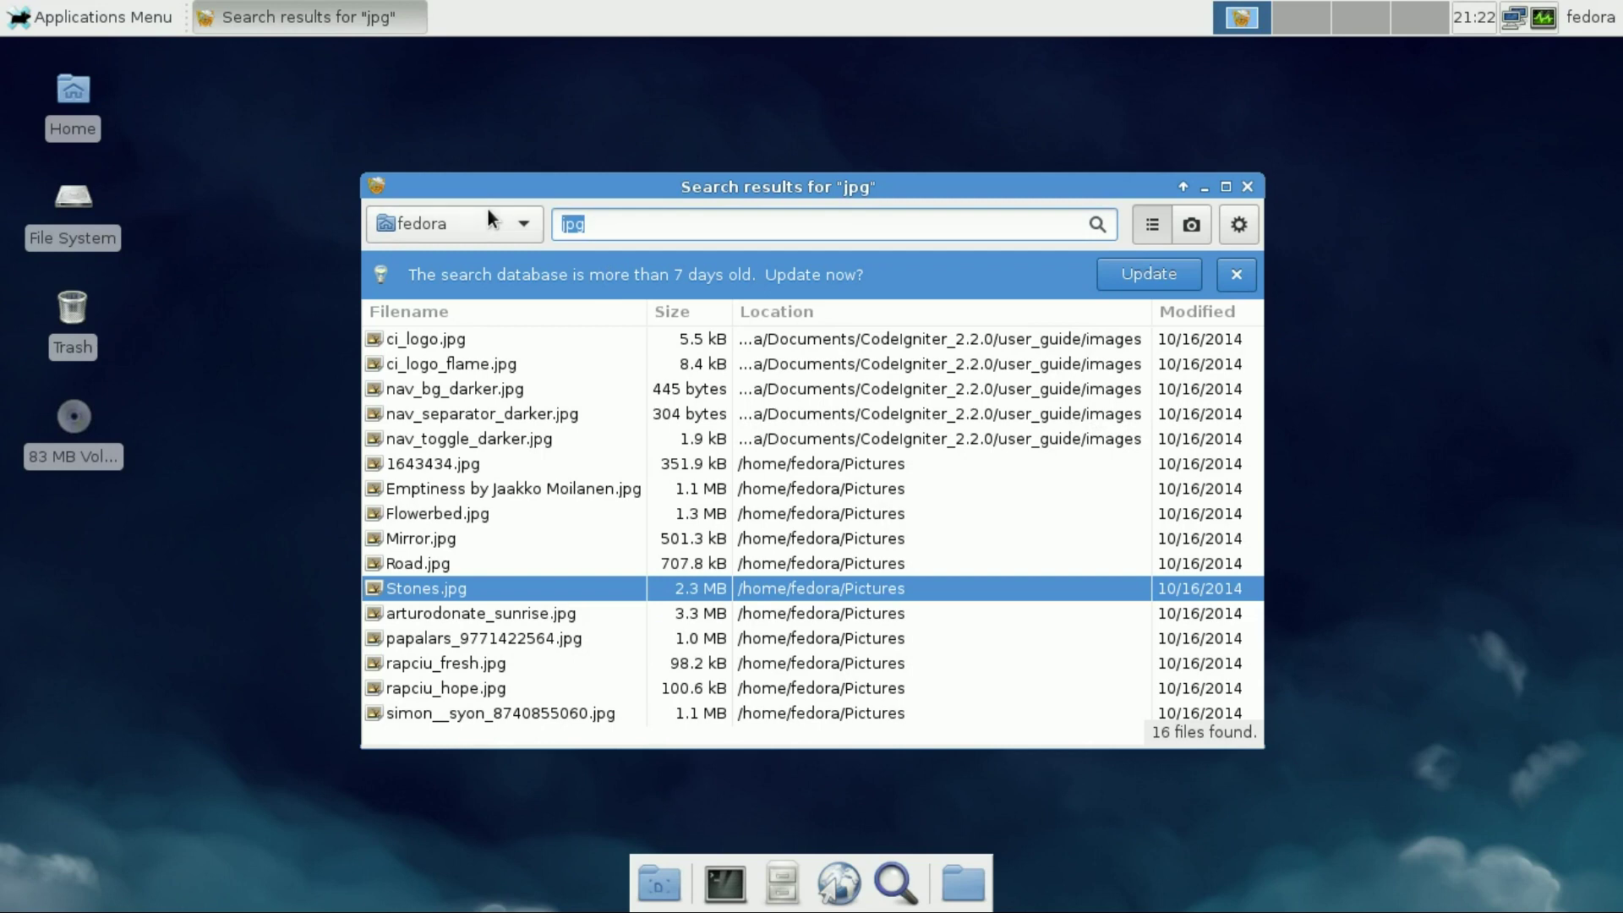
{"action": "type", "text": "pdf"}
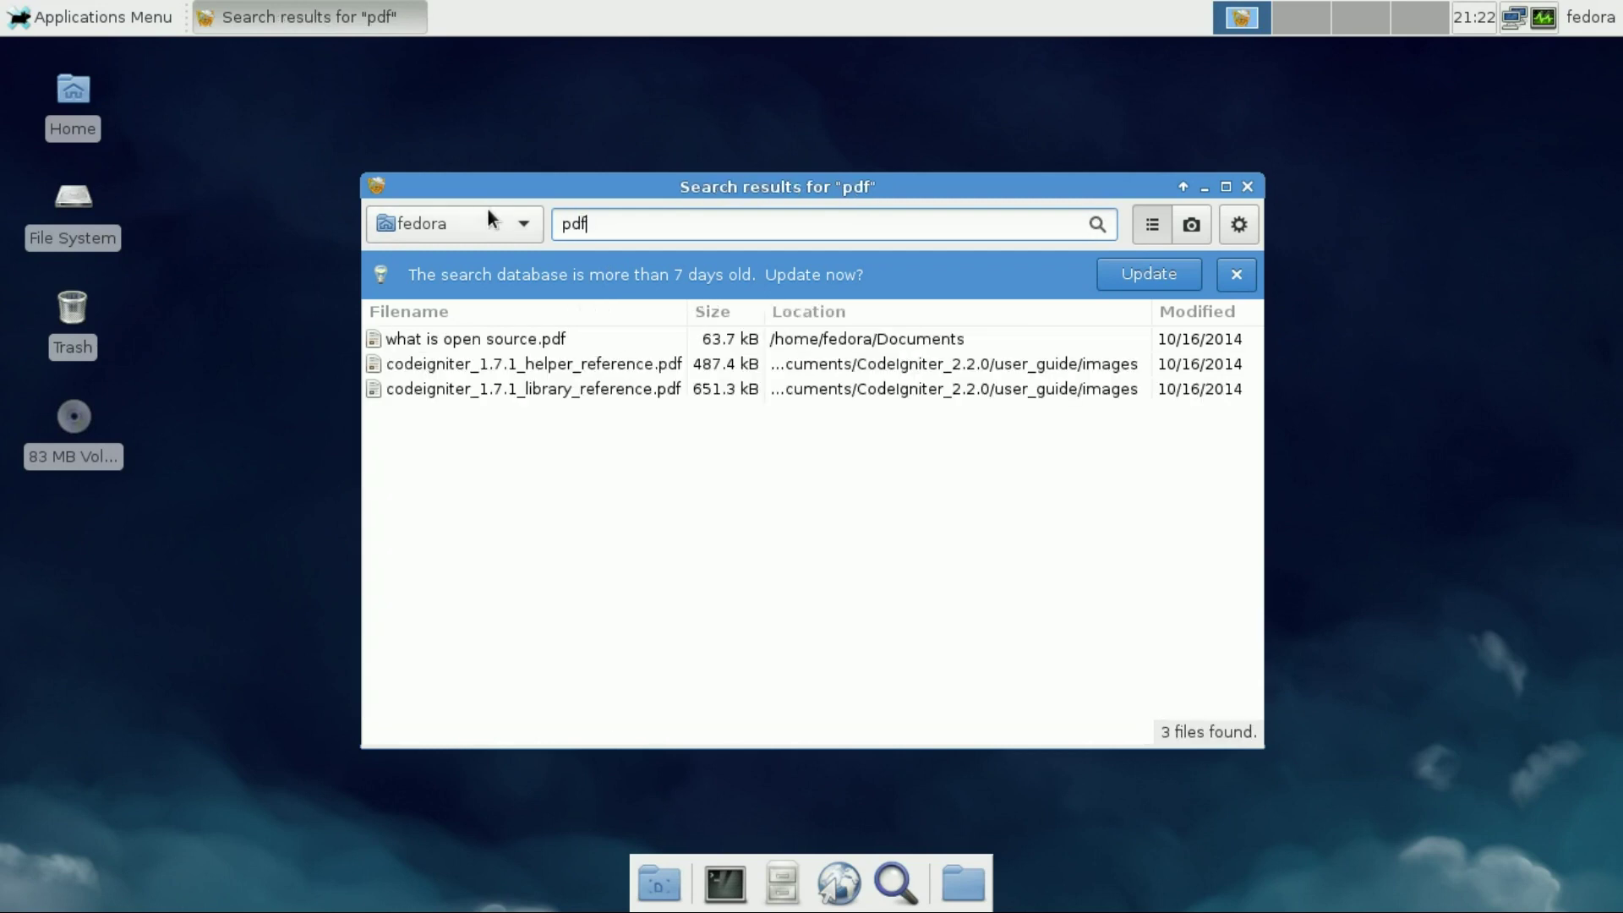
{"action": "double_click", "coordinate": [473, 338]}
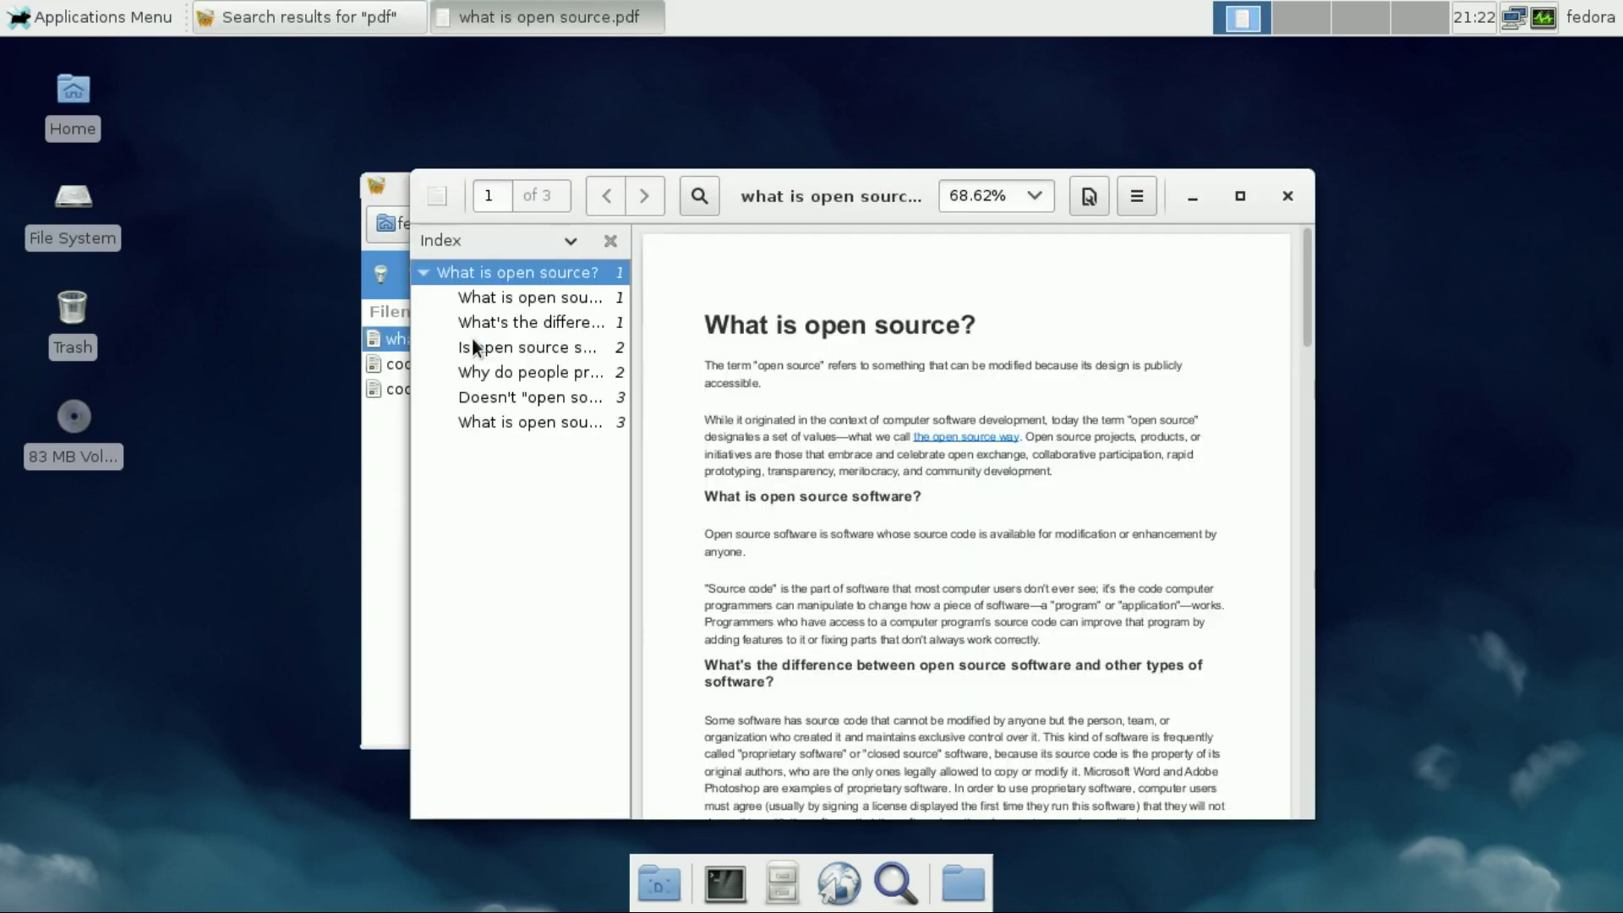
{"action": "left_click", "coordinate": [1287, 195]}
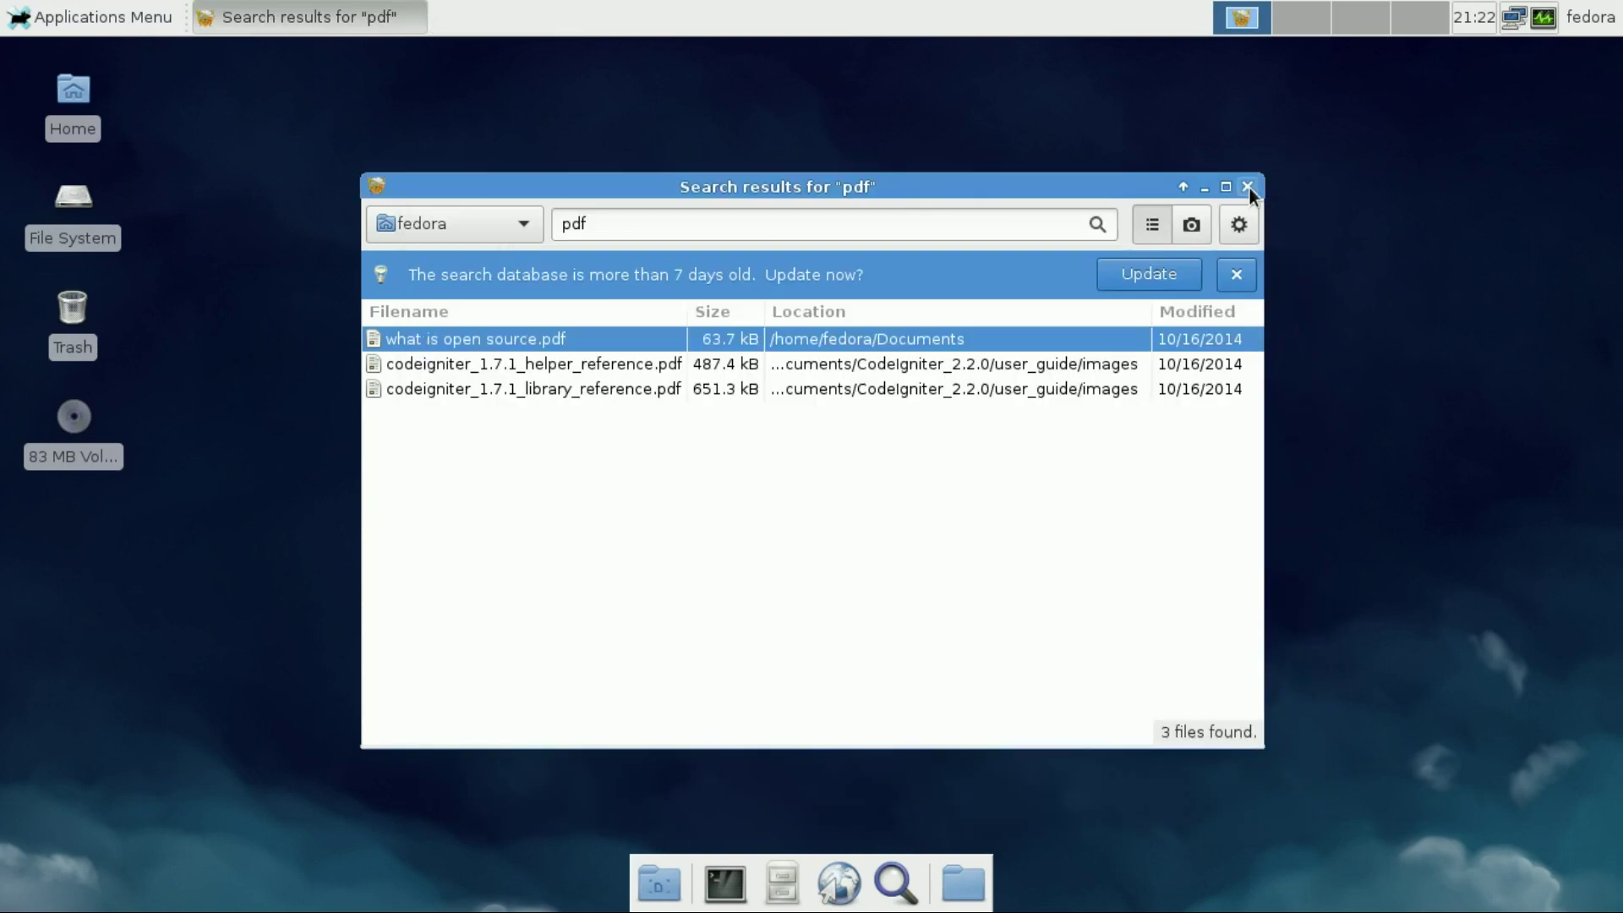
{"action": "left_click", "coordinate": [1247, 187]}
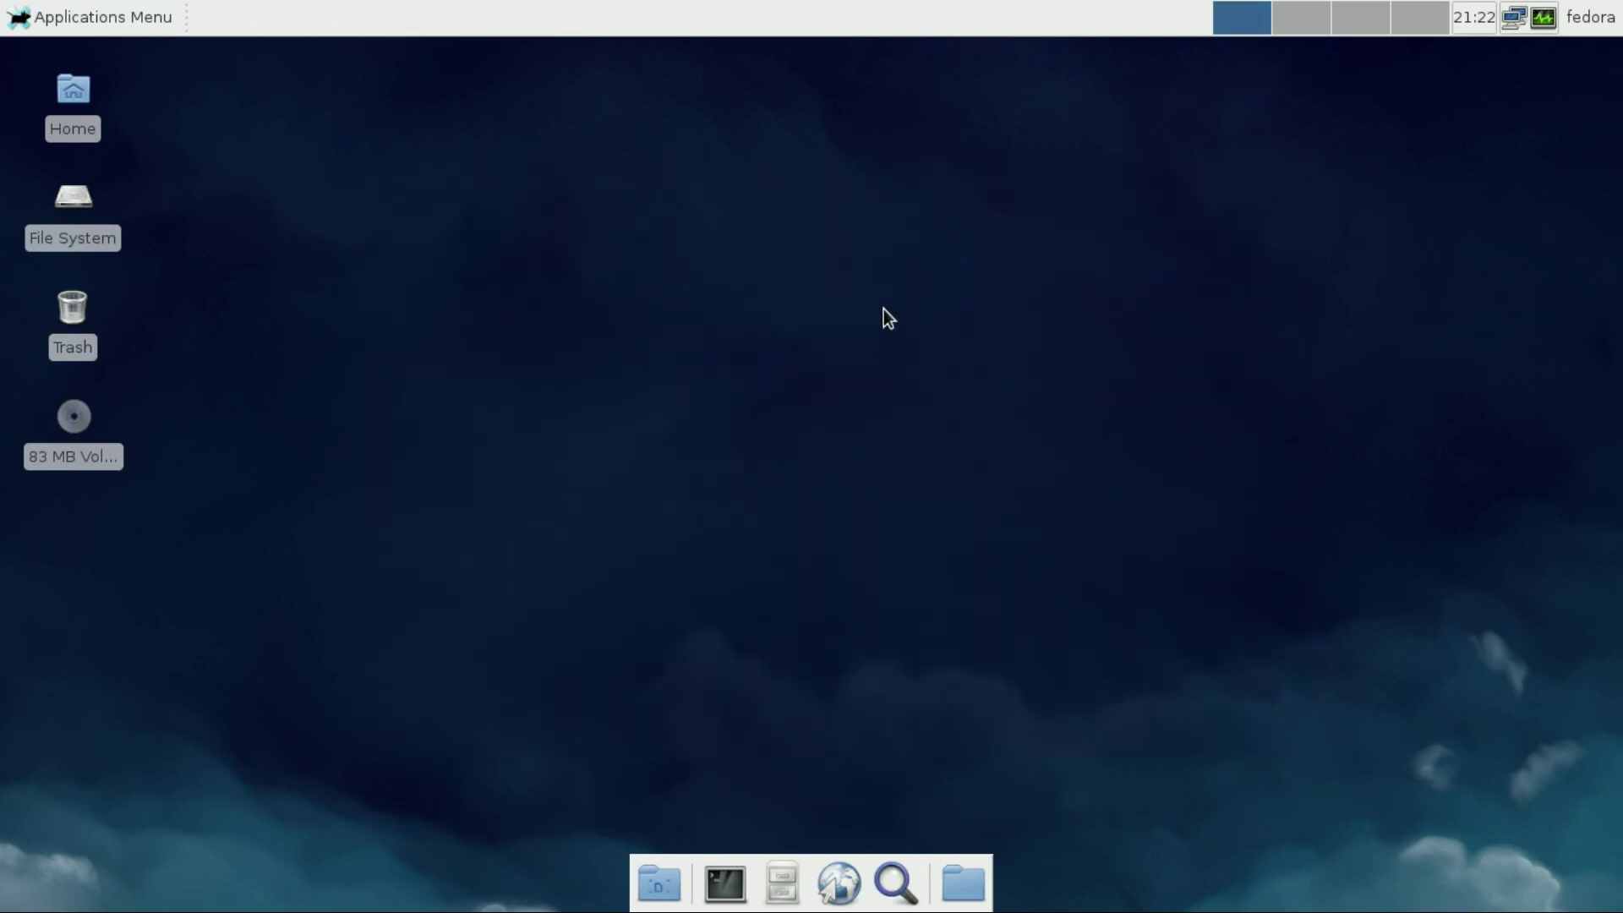
{"action": "left_click", "coordinate": [90, 17]}
In Appearance, preview Albatross through Industrial style themes, then restore Adwaita
{"action": "mouse_move", "coordinate": [84, 196]}
{"action": "left_click", "coordinate": [272, 196]}
{"action": "left_click", "coordinate": [521, 313]}
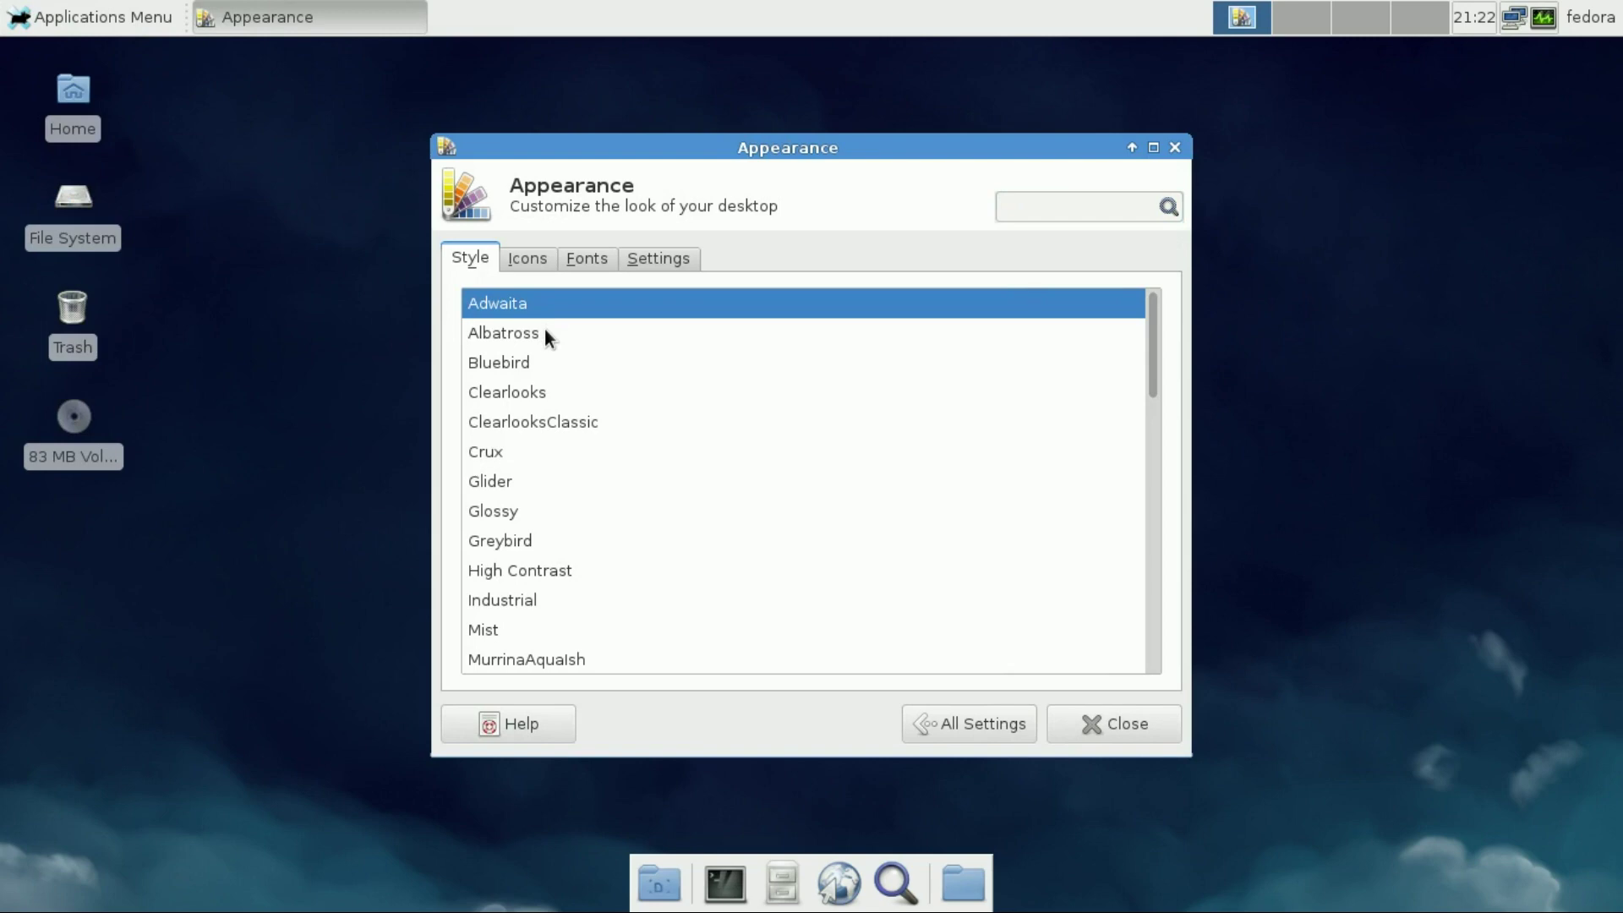
{"action": "left_click", "coordinate": [545, 333]}
{"action": "left_click", "coordinate": [536, 376]}
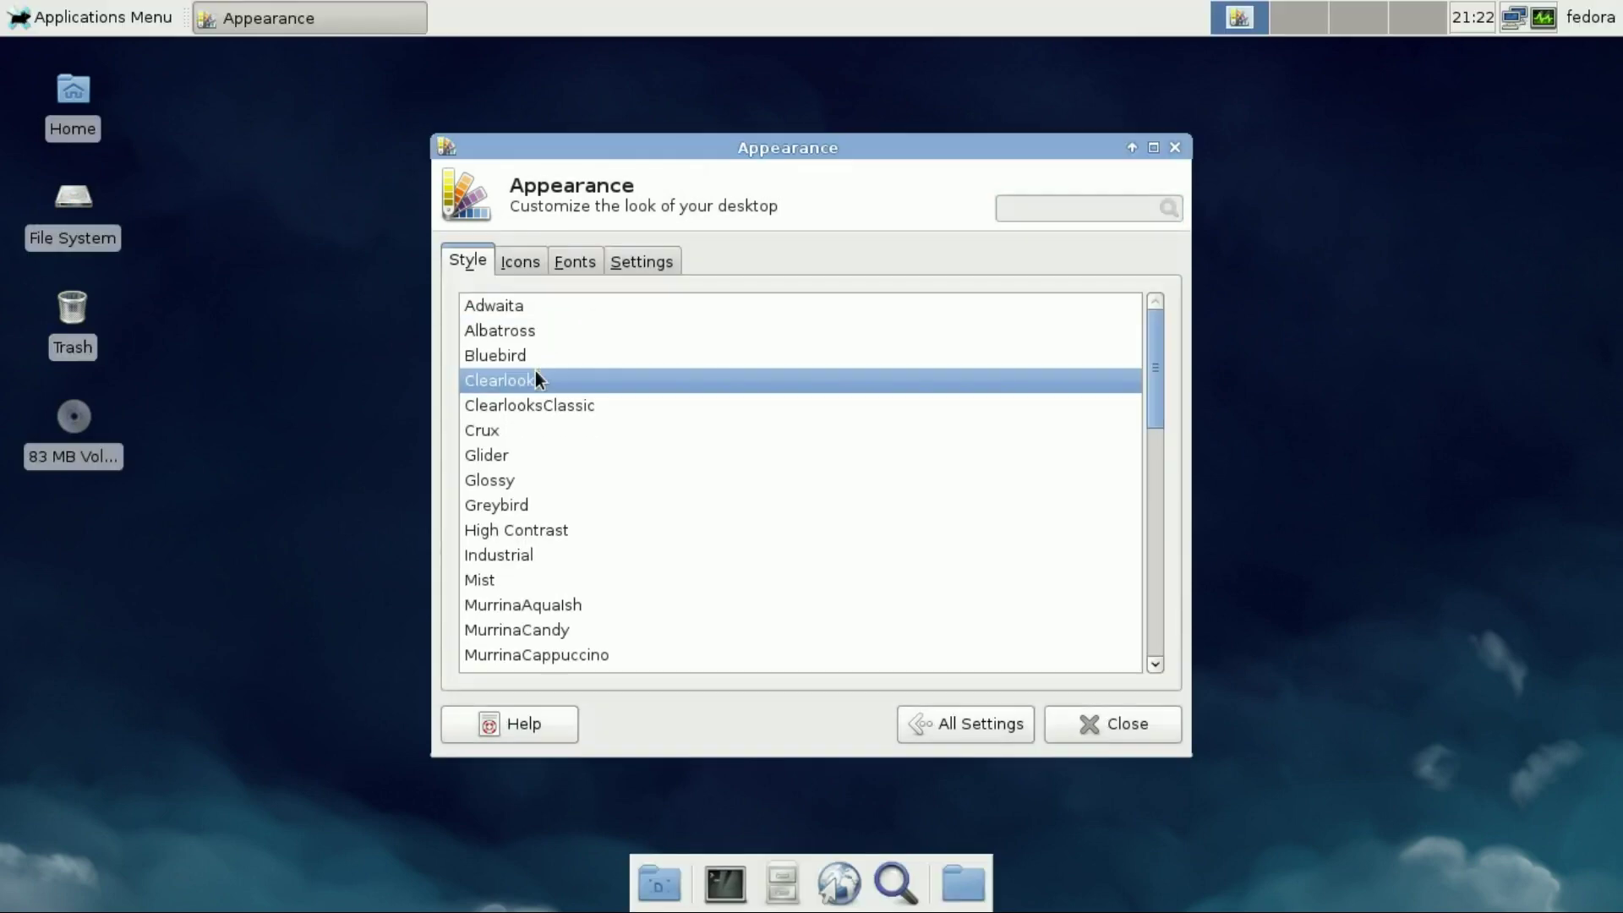
{"action": "left_click", "coordinate": [537, 401]}
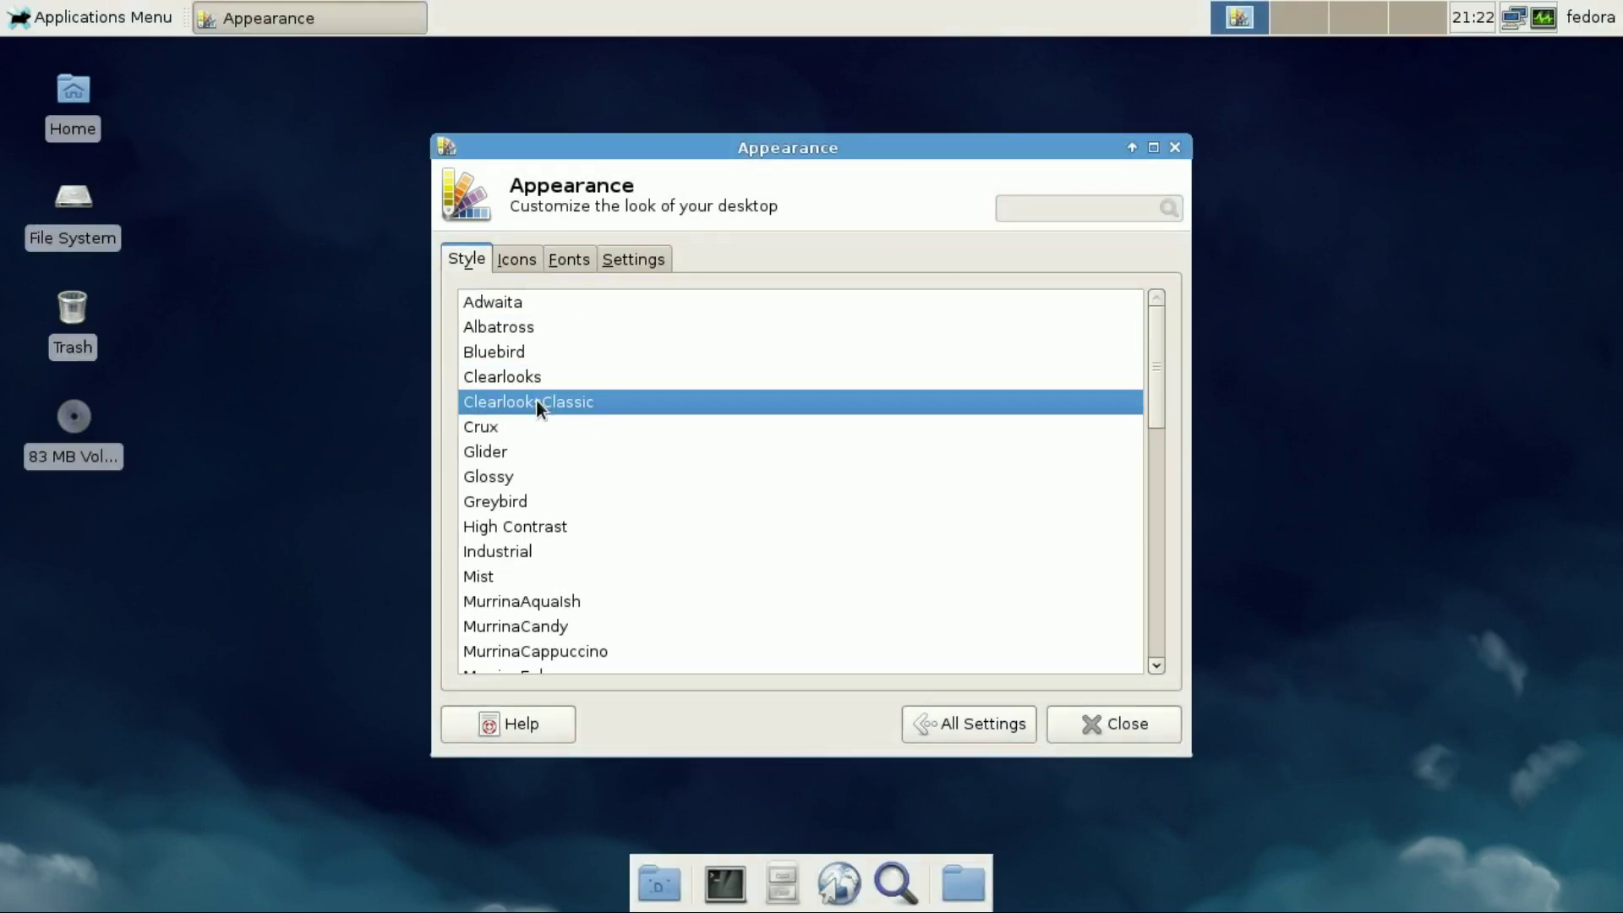
{"action": "left_click", "coordinate": [516, 448]}
{"action": "left_click", "coordinate": [517, 439]}
{"action": "left_click", "coordinate": [505, 546]}
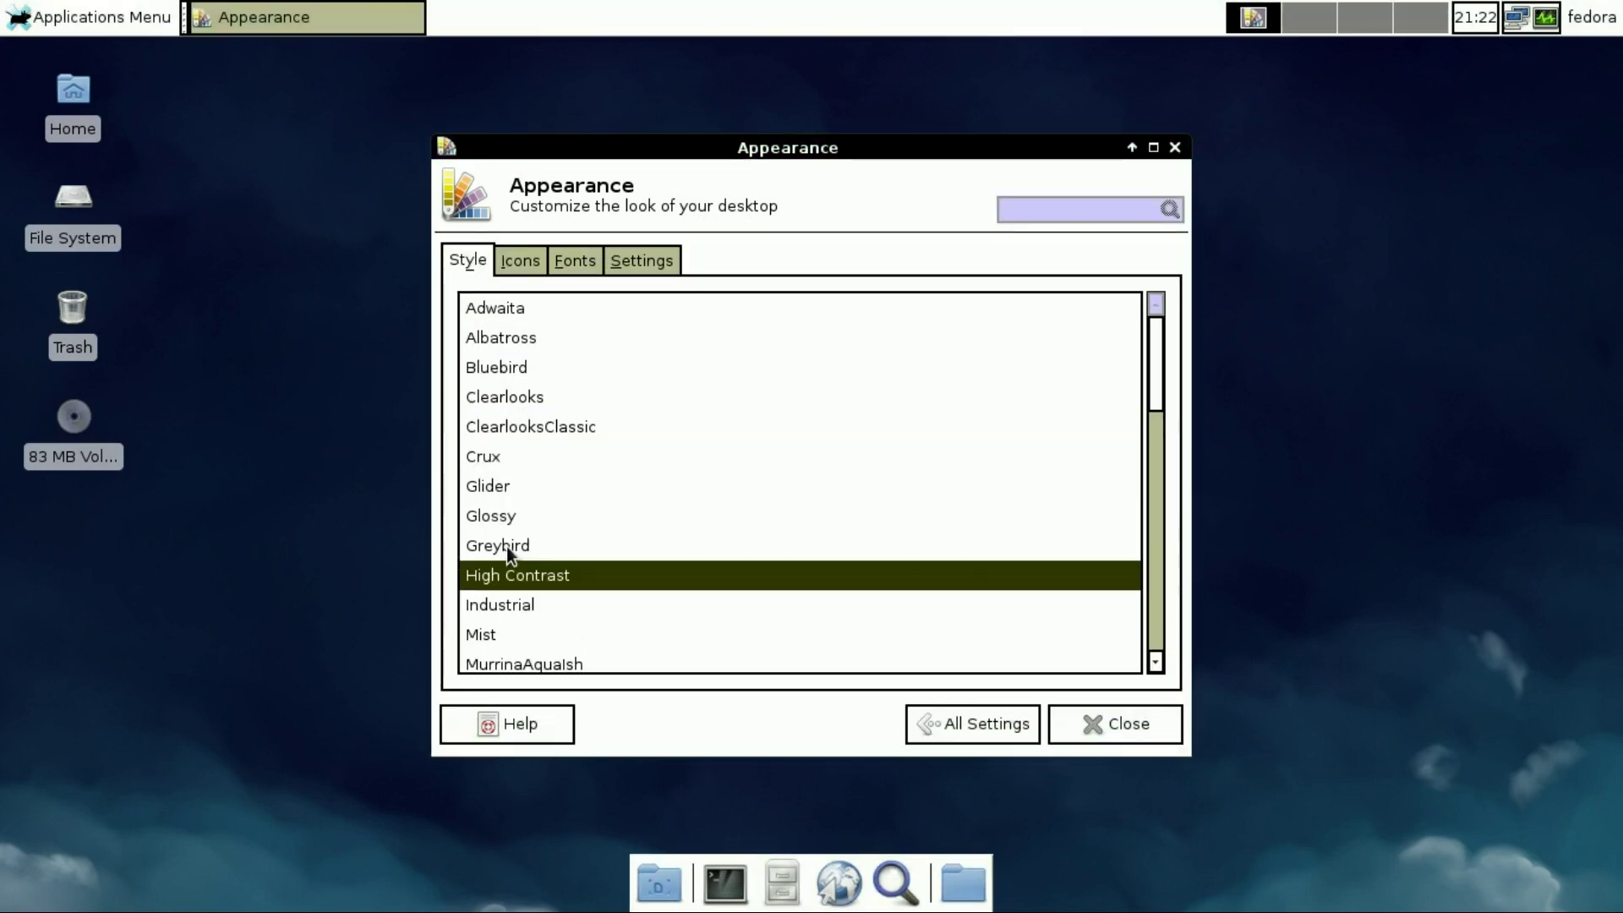
{"action": "left_click", "coordinate": [497, 612]}
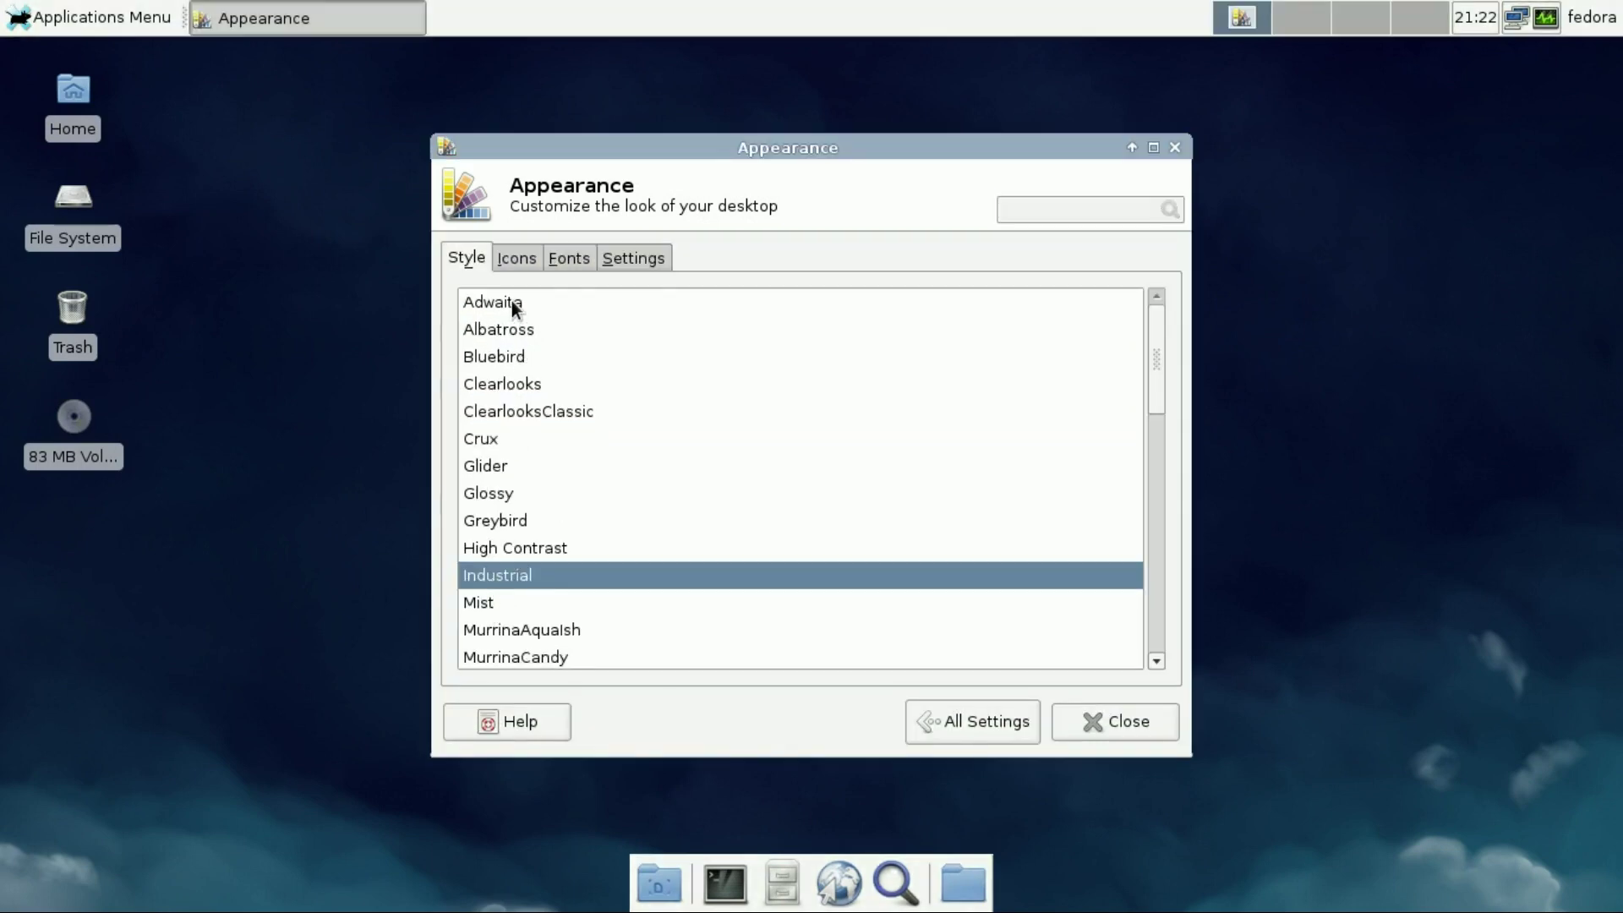
{"action": "left_click", "coordinate": [511, 301]}
Preview the Adwaita, Crux, GNOME, HighContrast, Mist and Rodent icon themes, keeping Fedora
{"action": "left_click", "coordinate": [520, 267]}
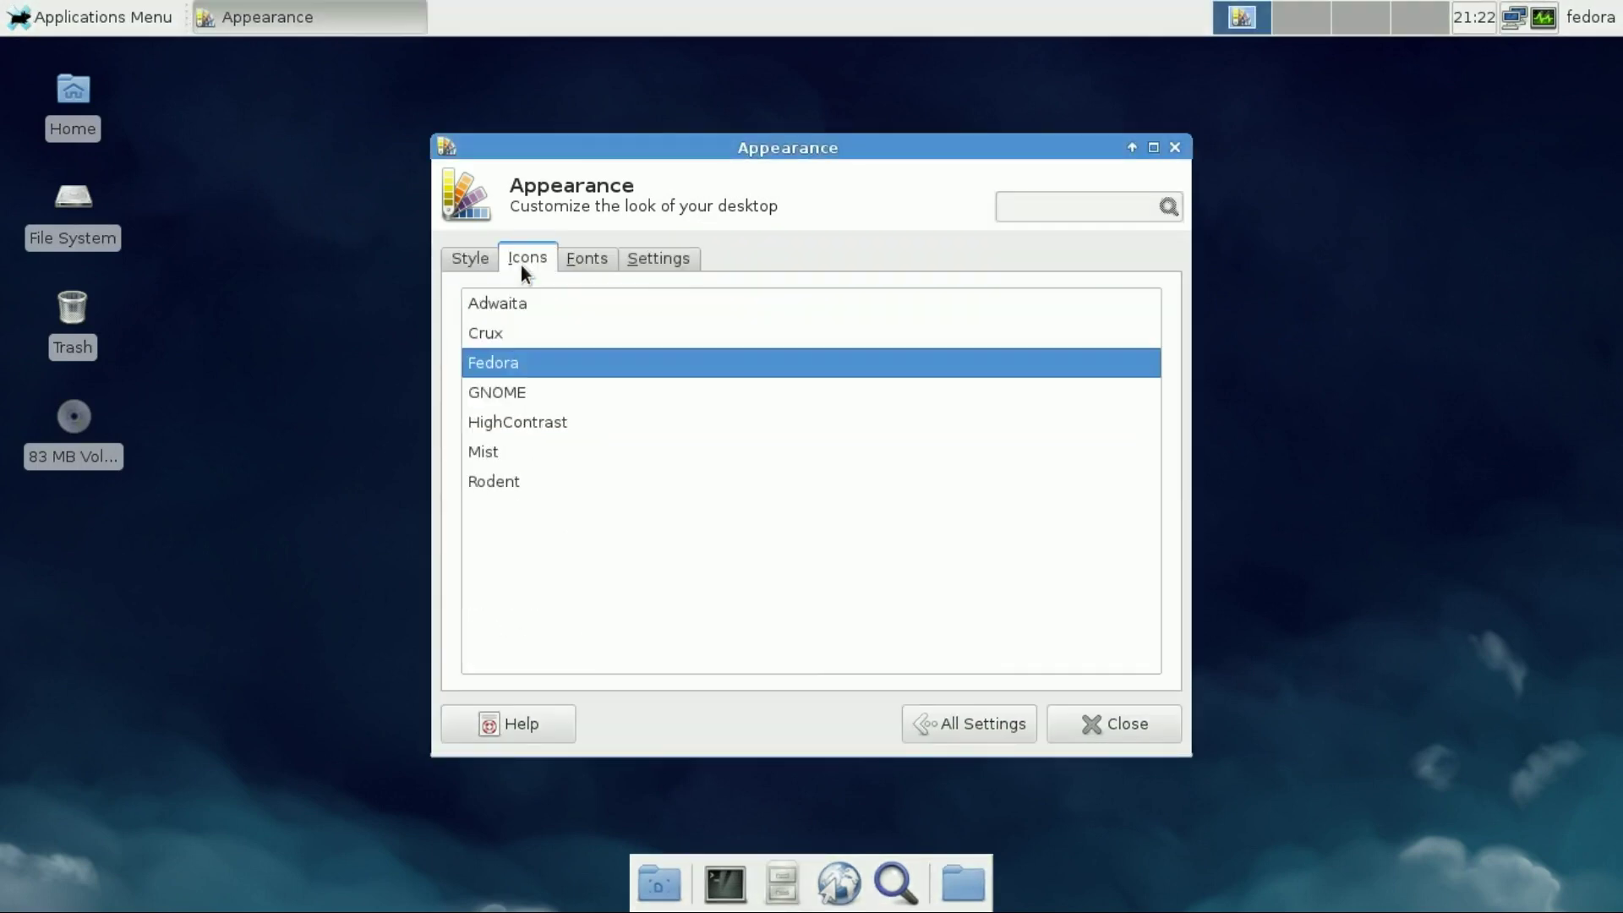
{"action": "left_click", "coordinate": [505, 299]}
{"action": "left_click", "coordinate": [504, 336]}
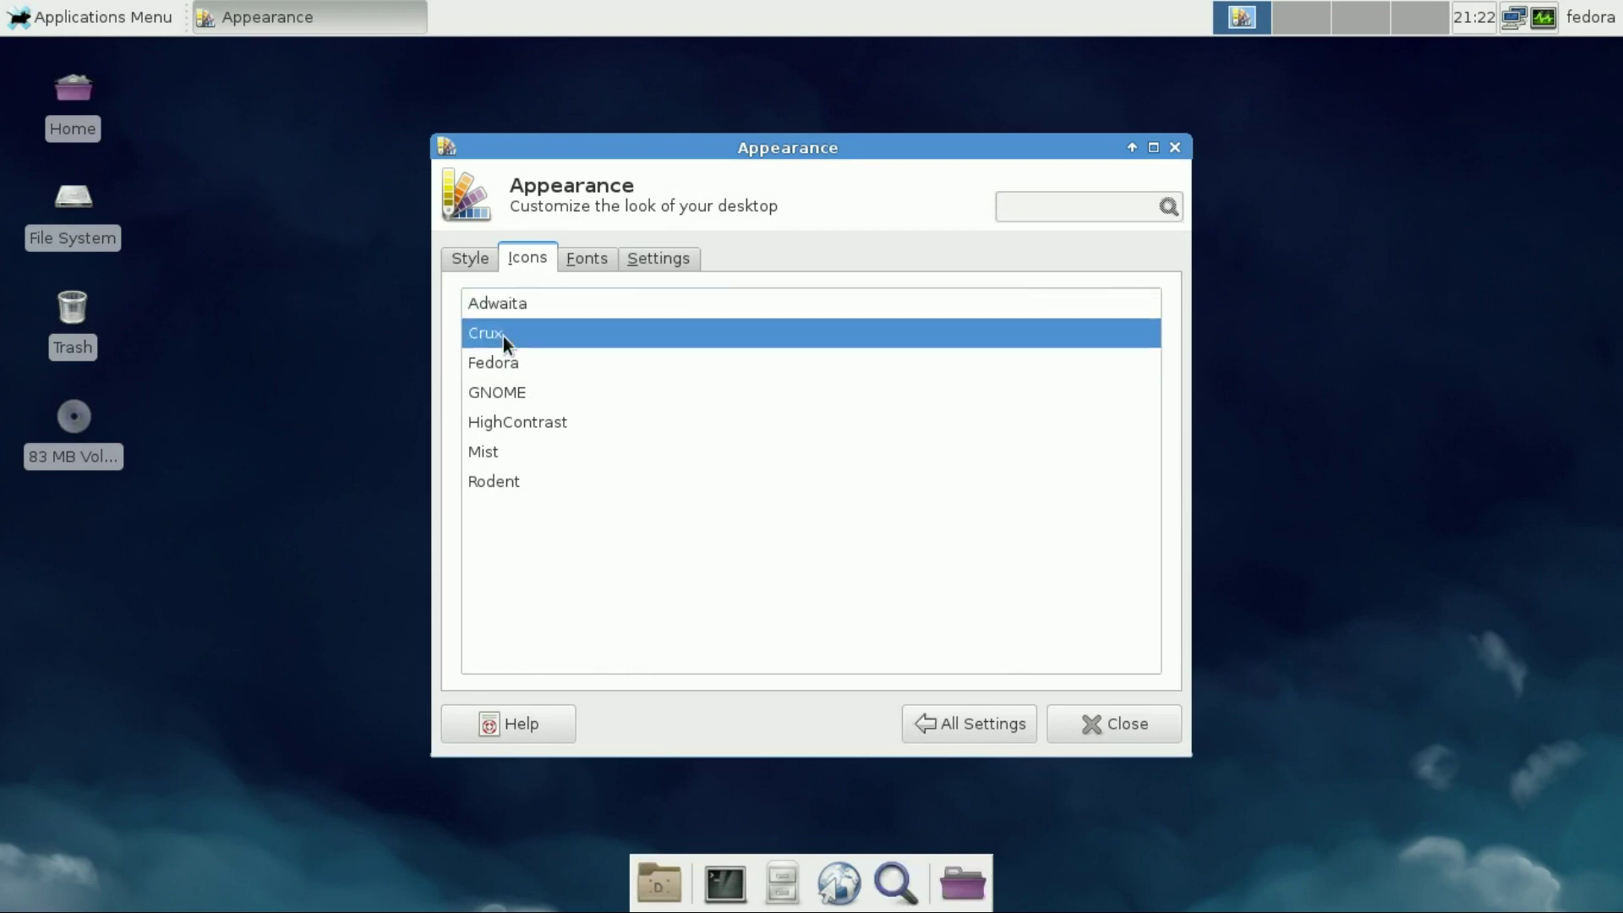
{"action": "left_click", "coordinate": [500, 372]}
{"action": "left_click", "coordinate": [501, 397]}
{"action": "left_click", "coordinate": [500, 419]}
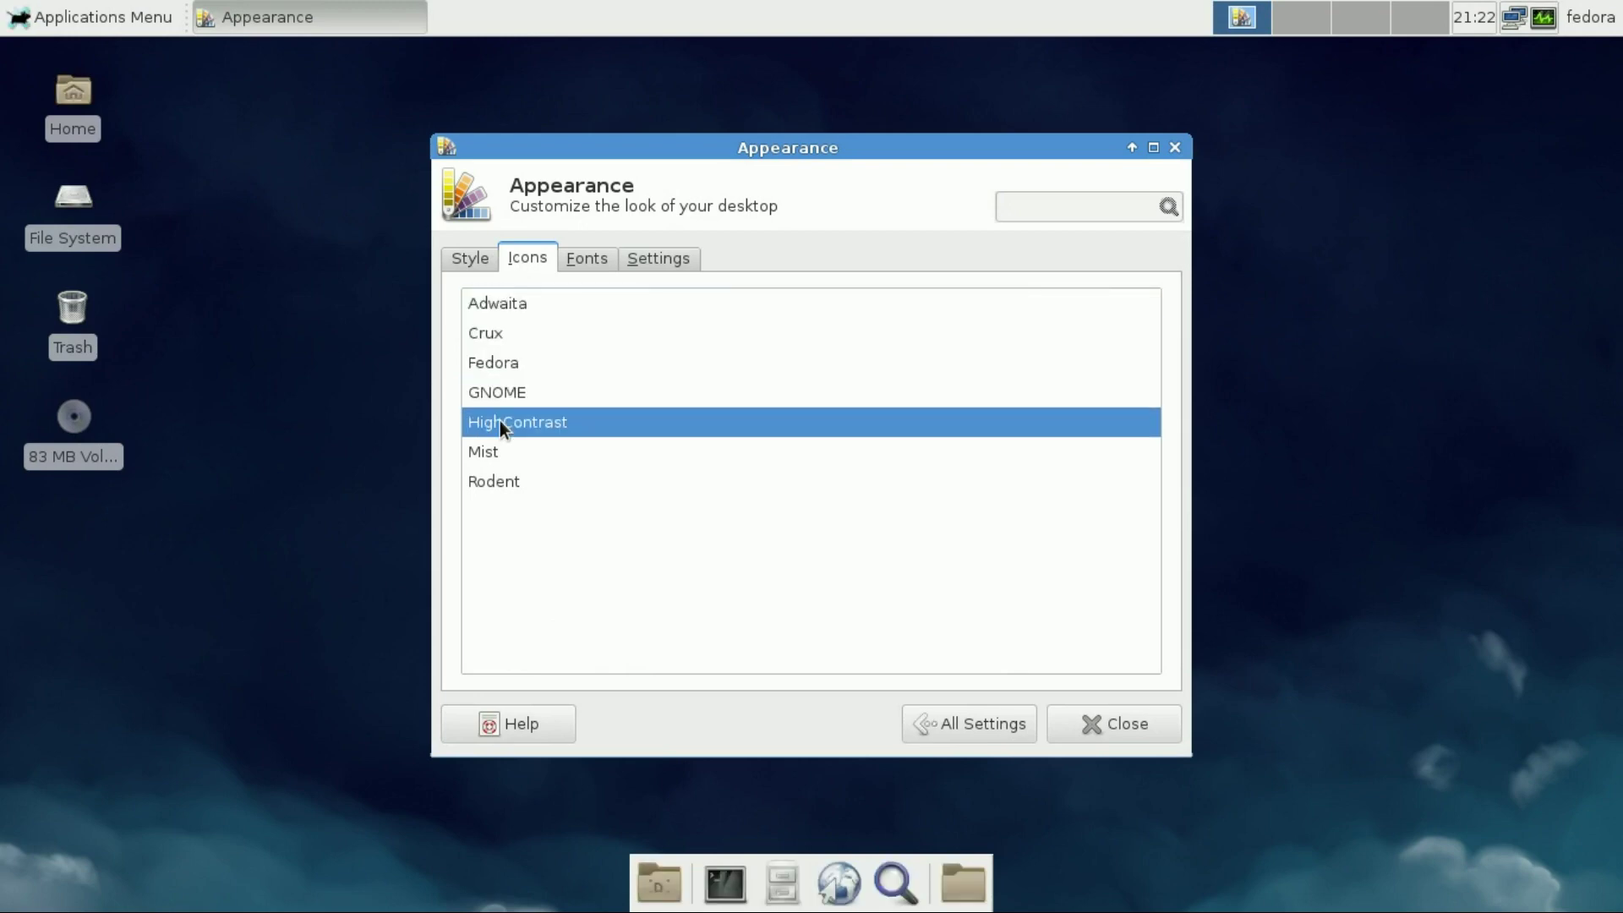
{"action": "left_click", "coordinate": [498, 455]}
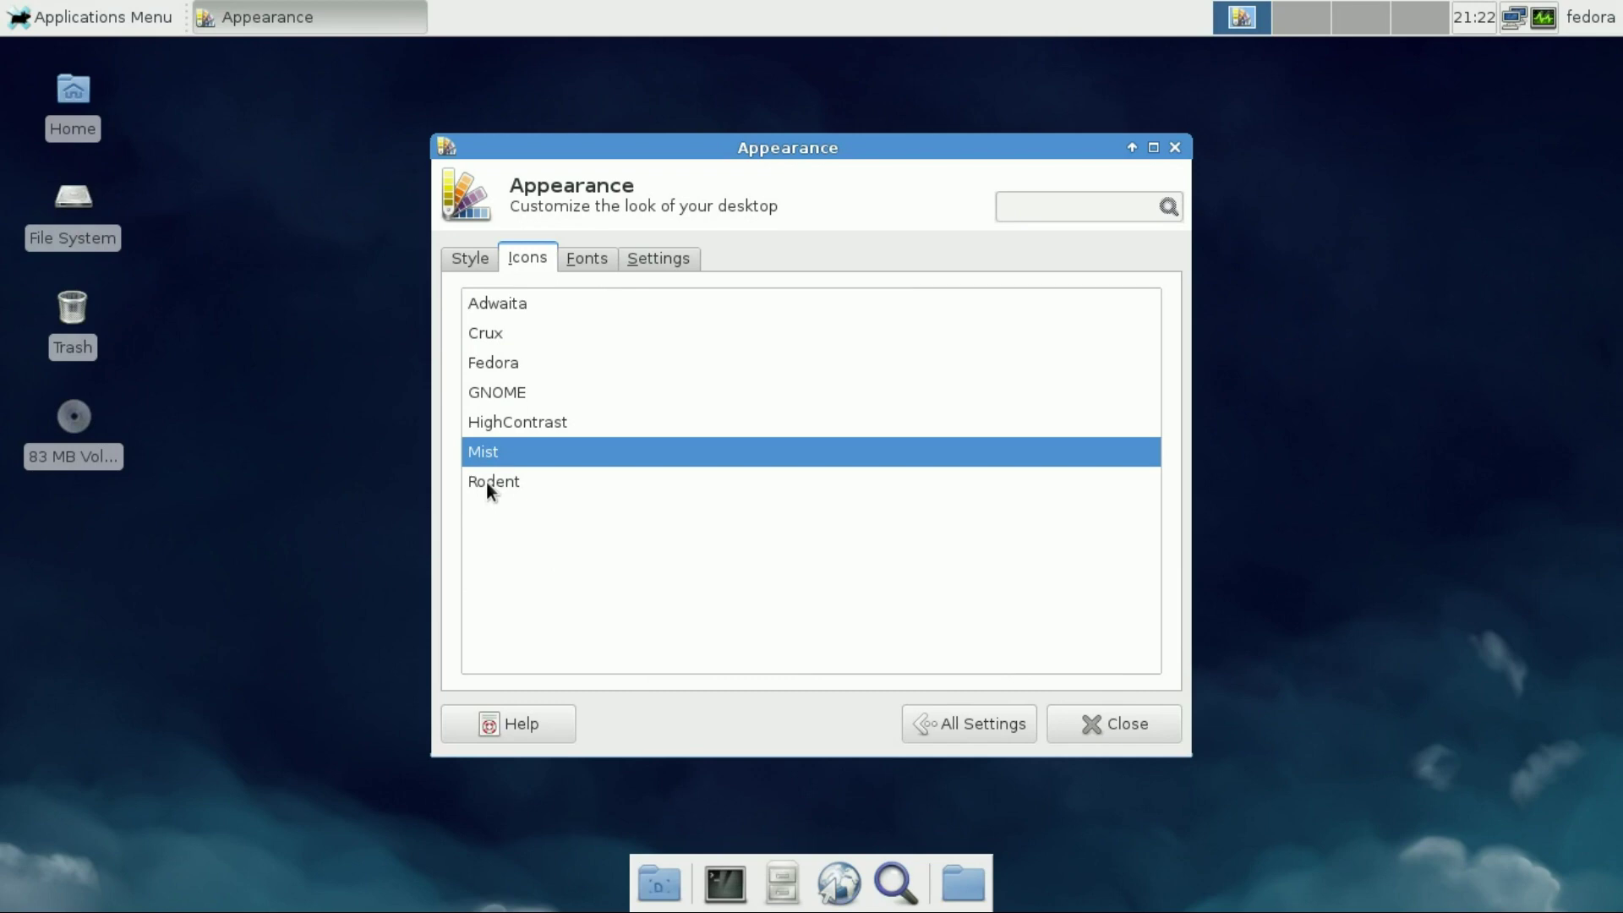
{"action": "left_click", "coordinate": [486, 481]}
{"action": "left_click", "coordinate": [495, 358]}
Cancel the default font chooser, keep the toolbar style as Icons, and return to All Settings
{"action": "left_click", "coordinate": [585, 259]}
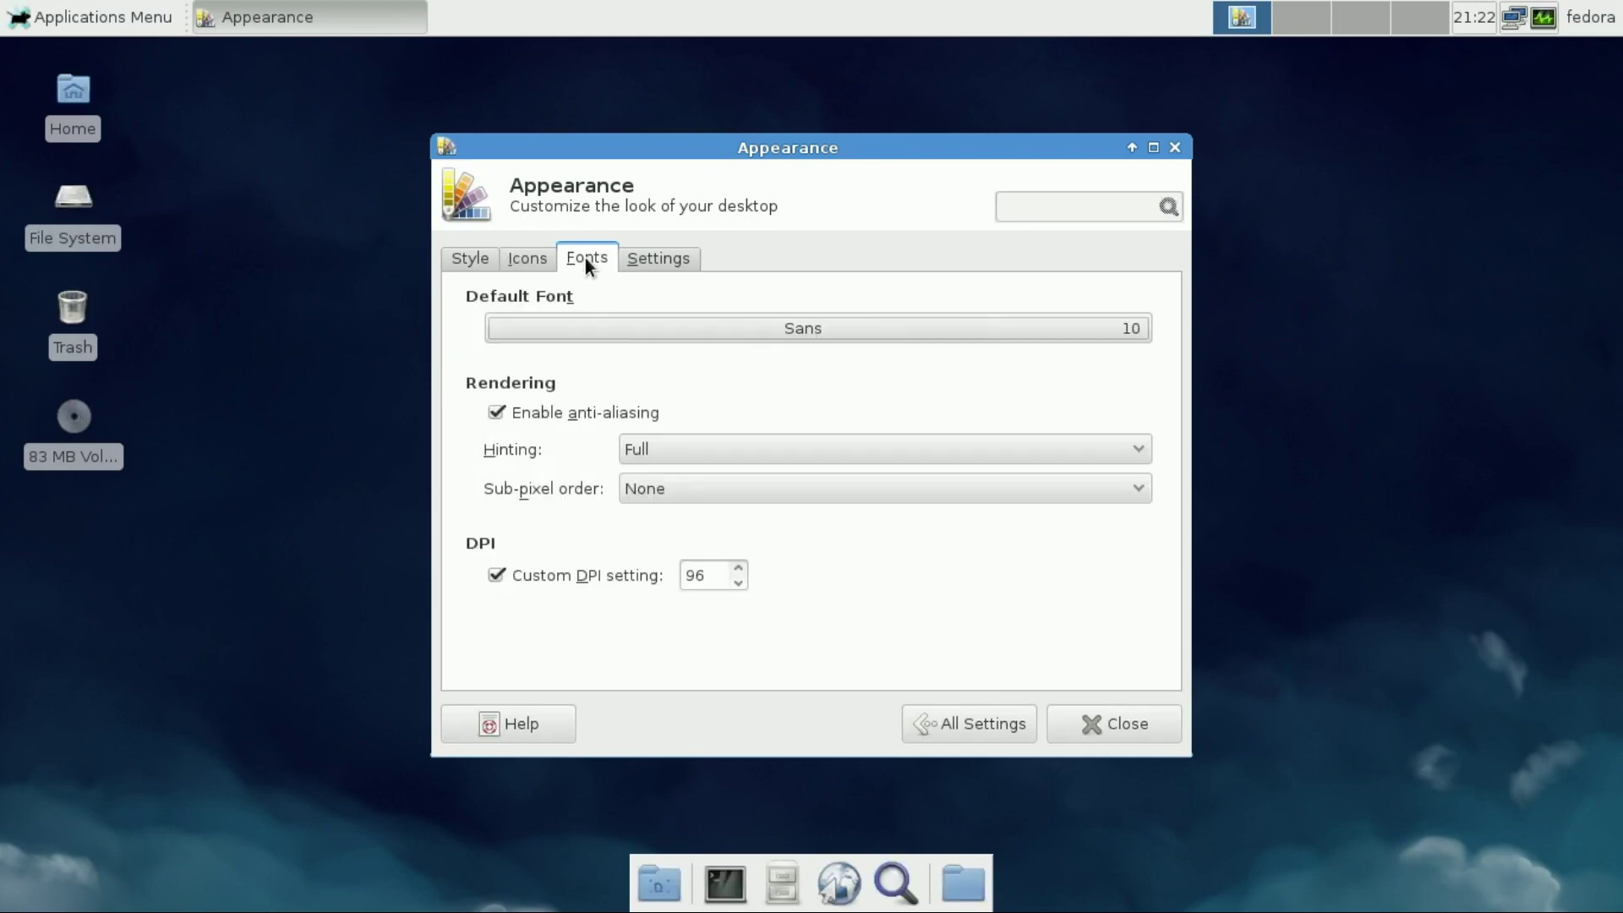
{"action": "left_click", "coordinate": [570, 326]}
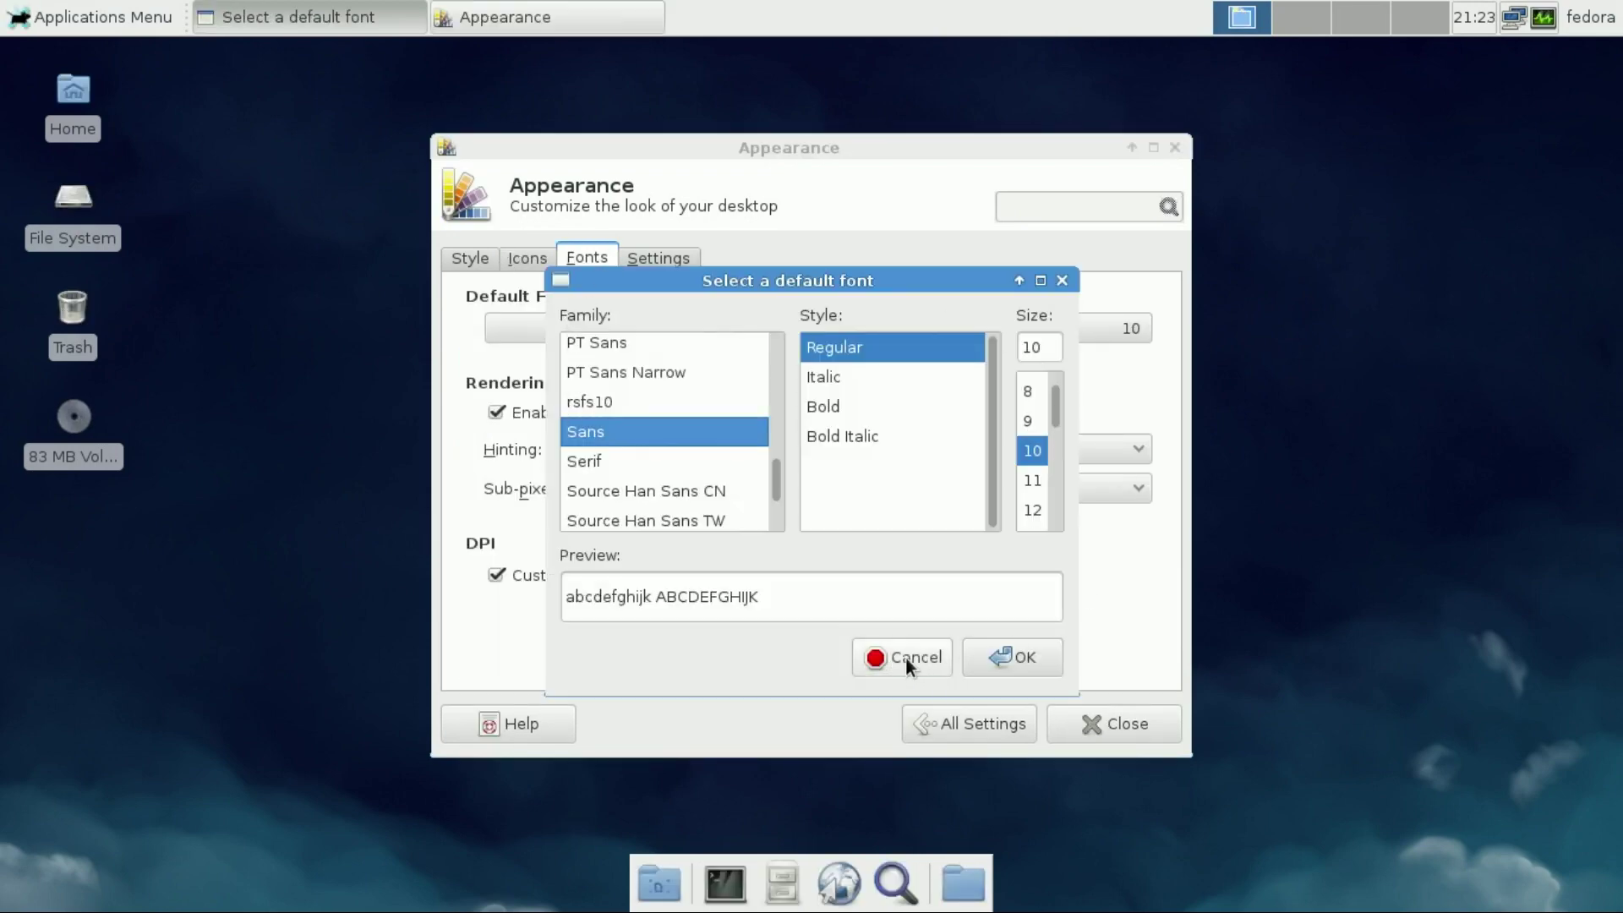
{"action": "left_click", "coordinate": [905, 656]}
{"action": "left_click", "coordinate": [641, 252]}
{"action": "left_click", "coordinate": [605, 327]}
{"action": "left_click", "coordinate": [605, 321]}
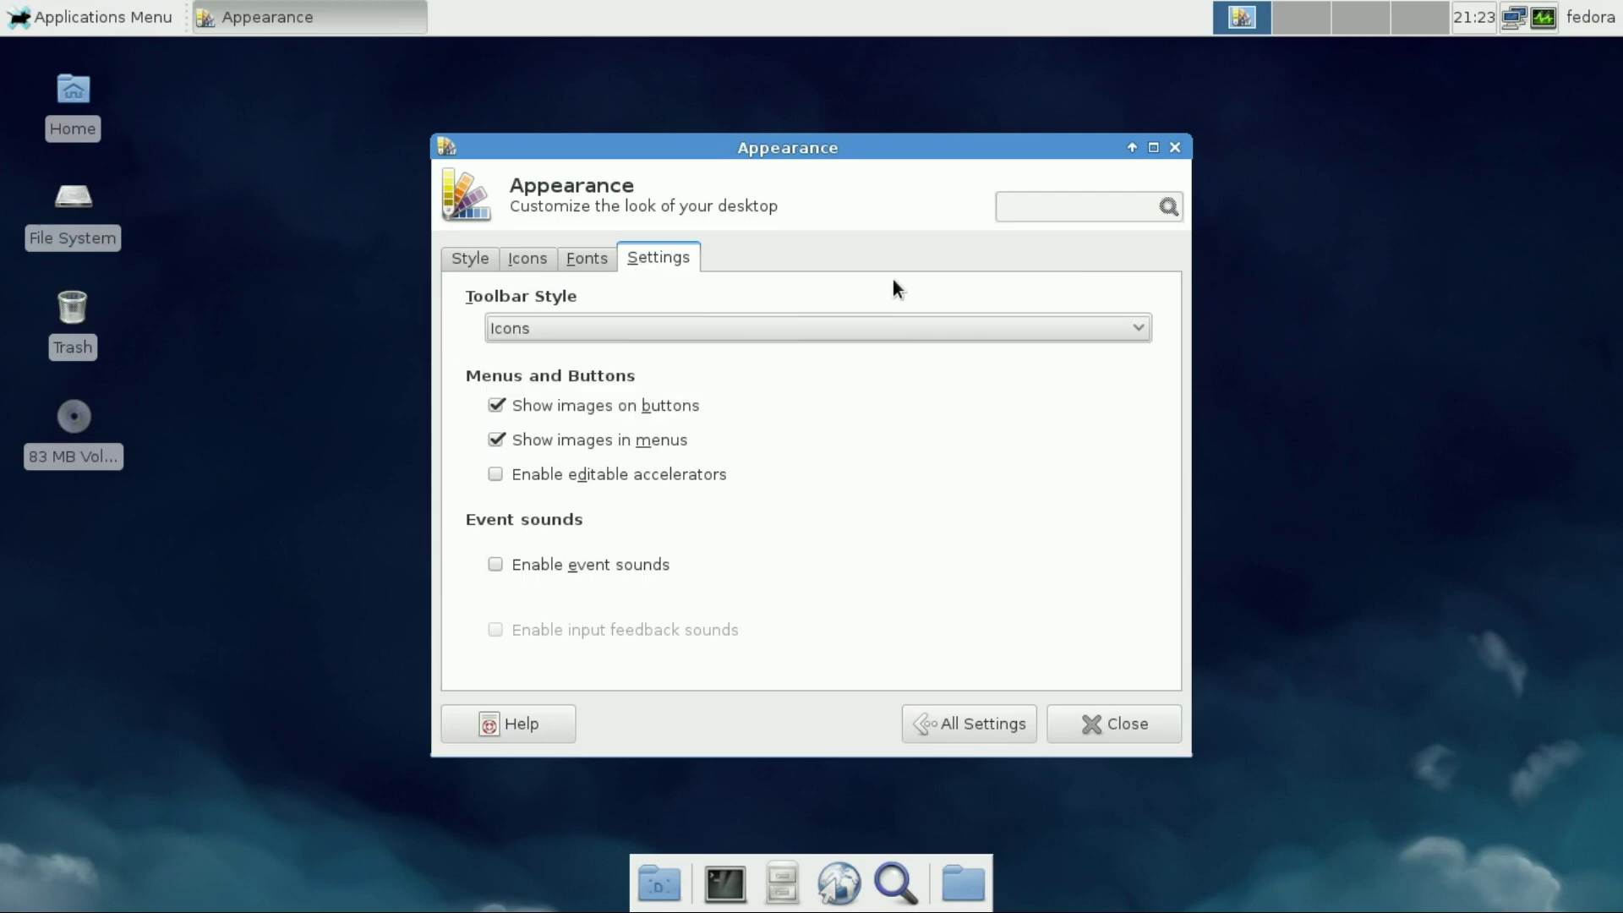
{"action": "left_click", "coordinate": [922, 722]}
Set xfce-blue.jpg as the desktop wallpaper and glance at the File Manager preferences
{"action": "left_click", "coordinate": [763, 309]}
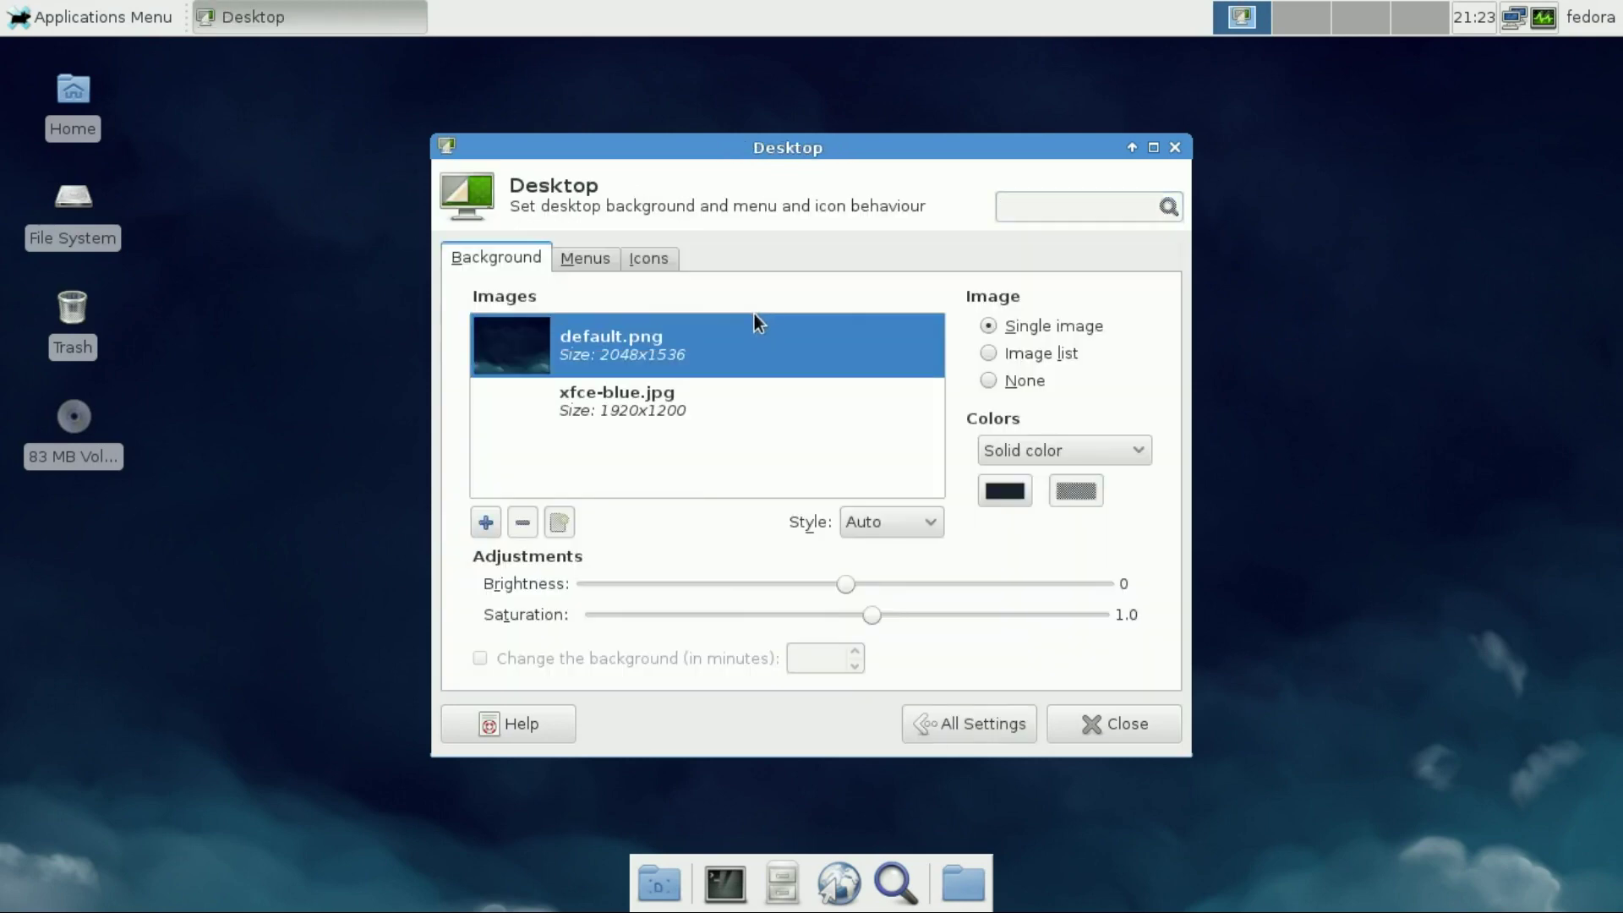
{"action": "left_click", "coordinate": [672, 409]}
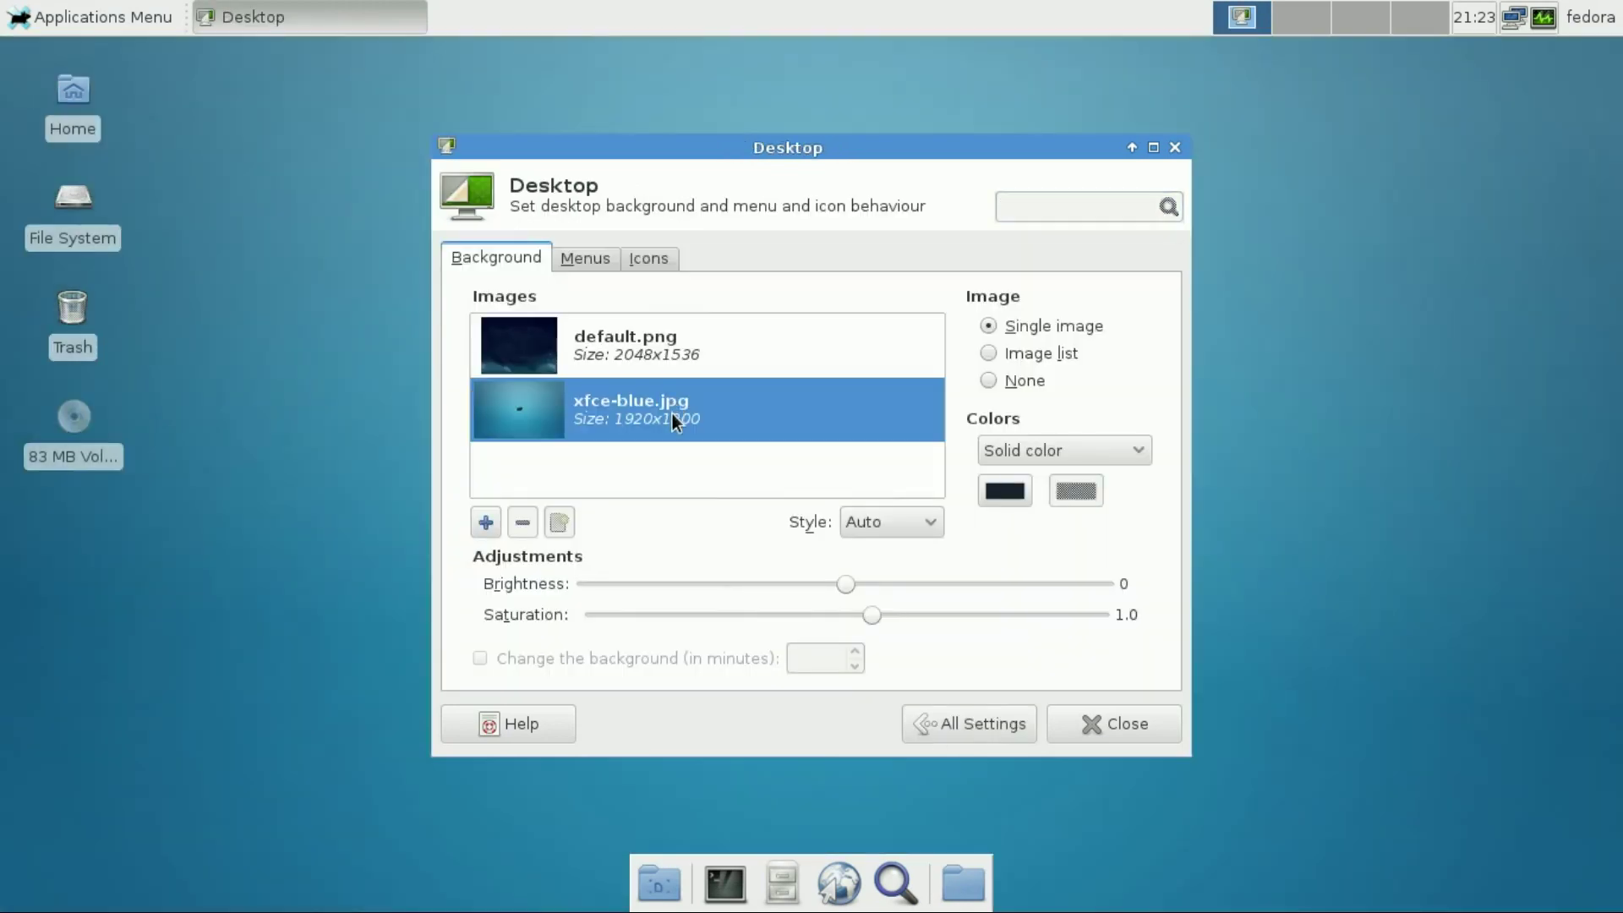
{"action": "left_click", "coordinate": [585, 257]}
{"action": "left_click", "coordinate": [1006, 732]}
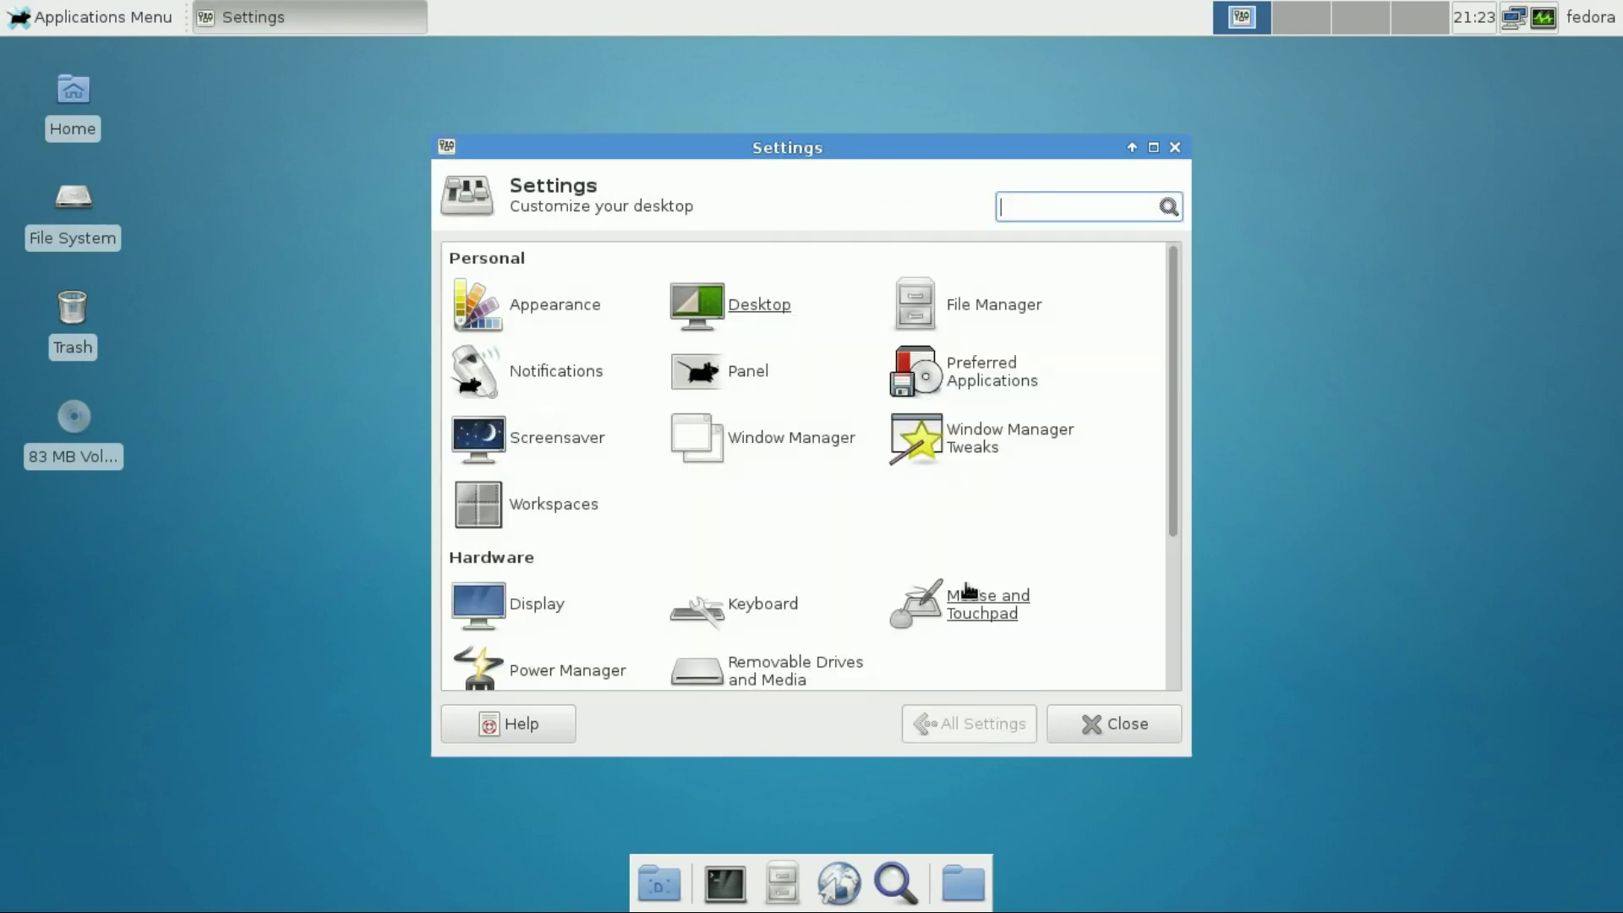
{"action": "left_click", "coordinate": [980, 313]}
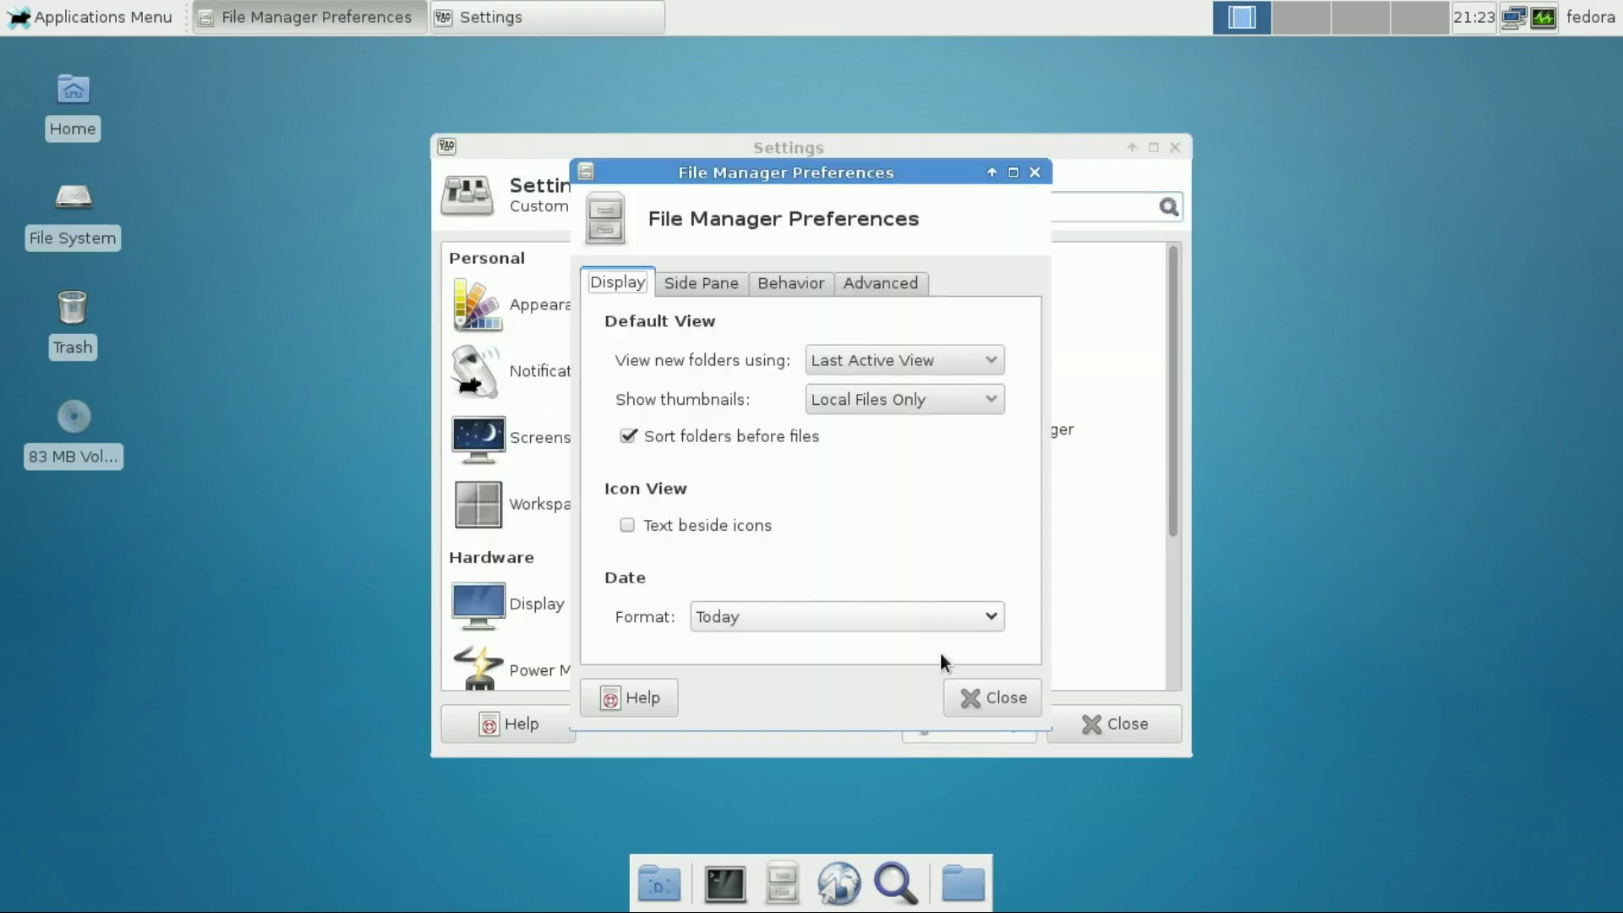
{"action": "left_click", "coordinate": [991, 697]}
Switch the notification theme to Greybird with position kept Top right, then open Panel settings
{"action": "left_click", "coordinate": [585, 372]}
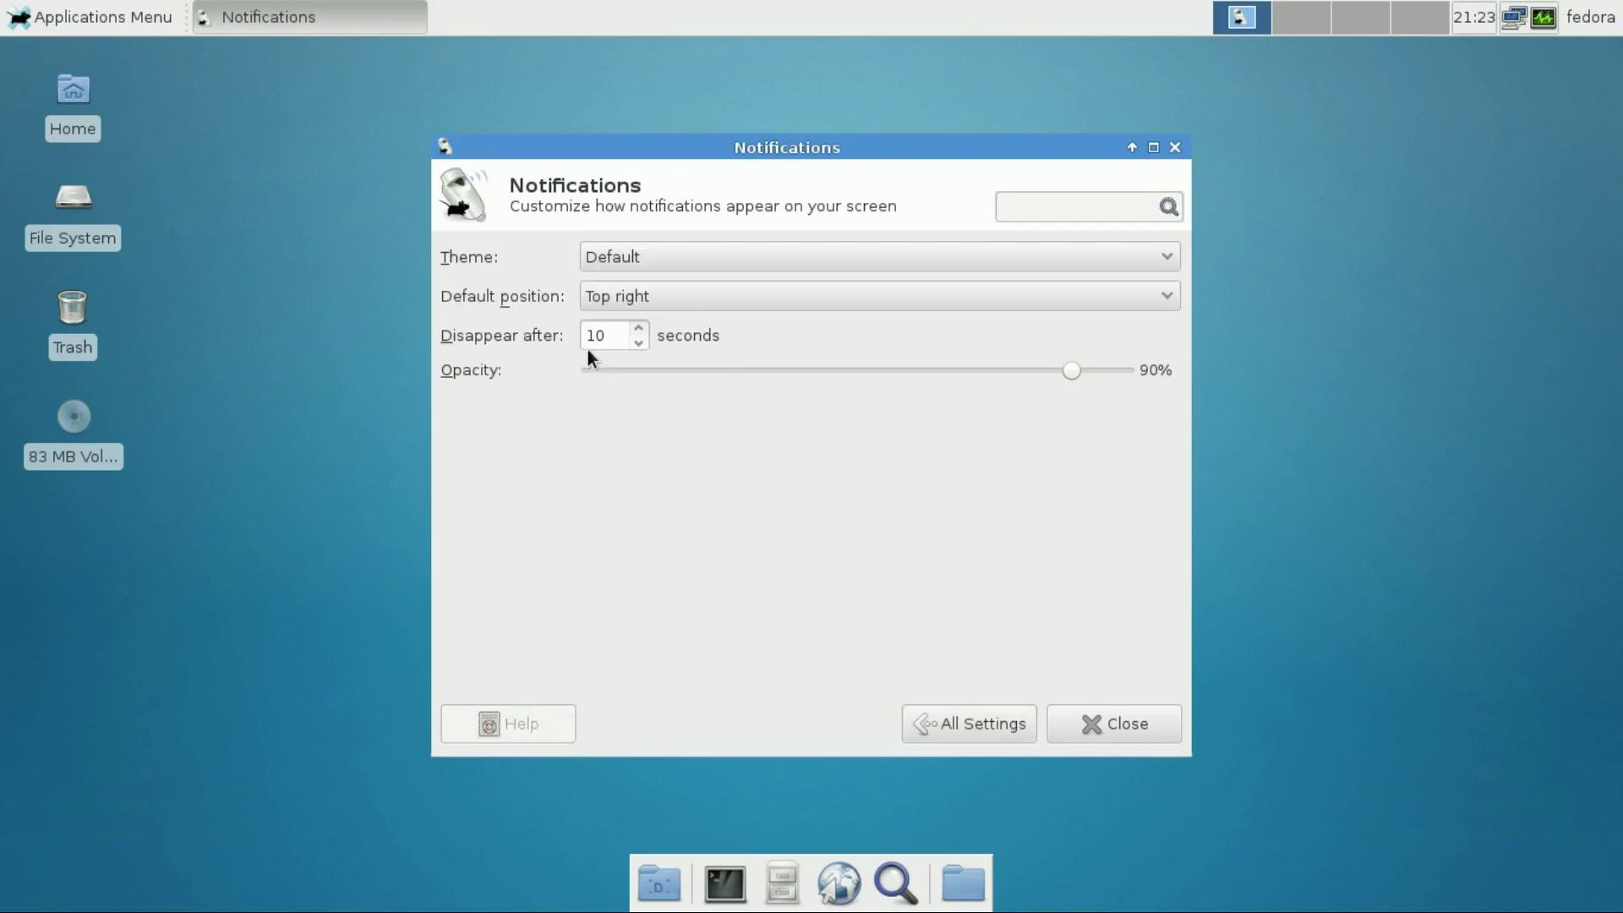
{"action": "left_click", "coordinate": [651, 292]}
{"action": "left_click", "coordinate": [650, 292]}
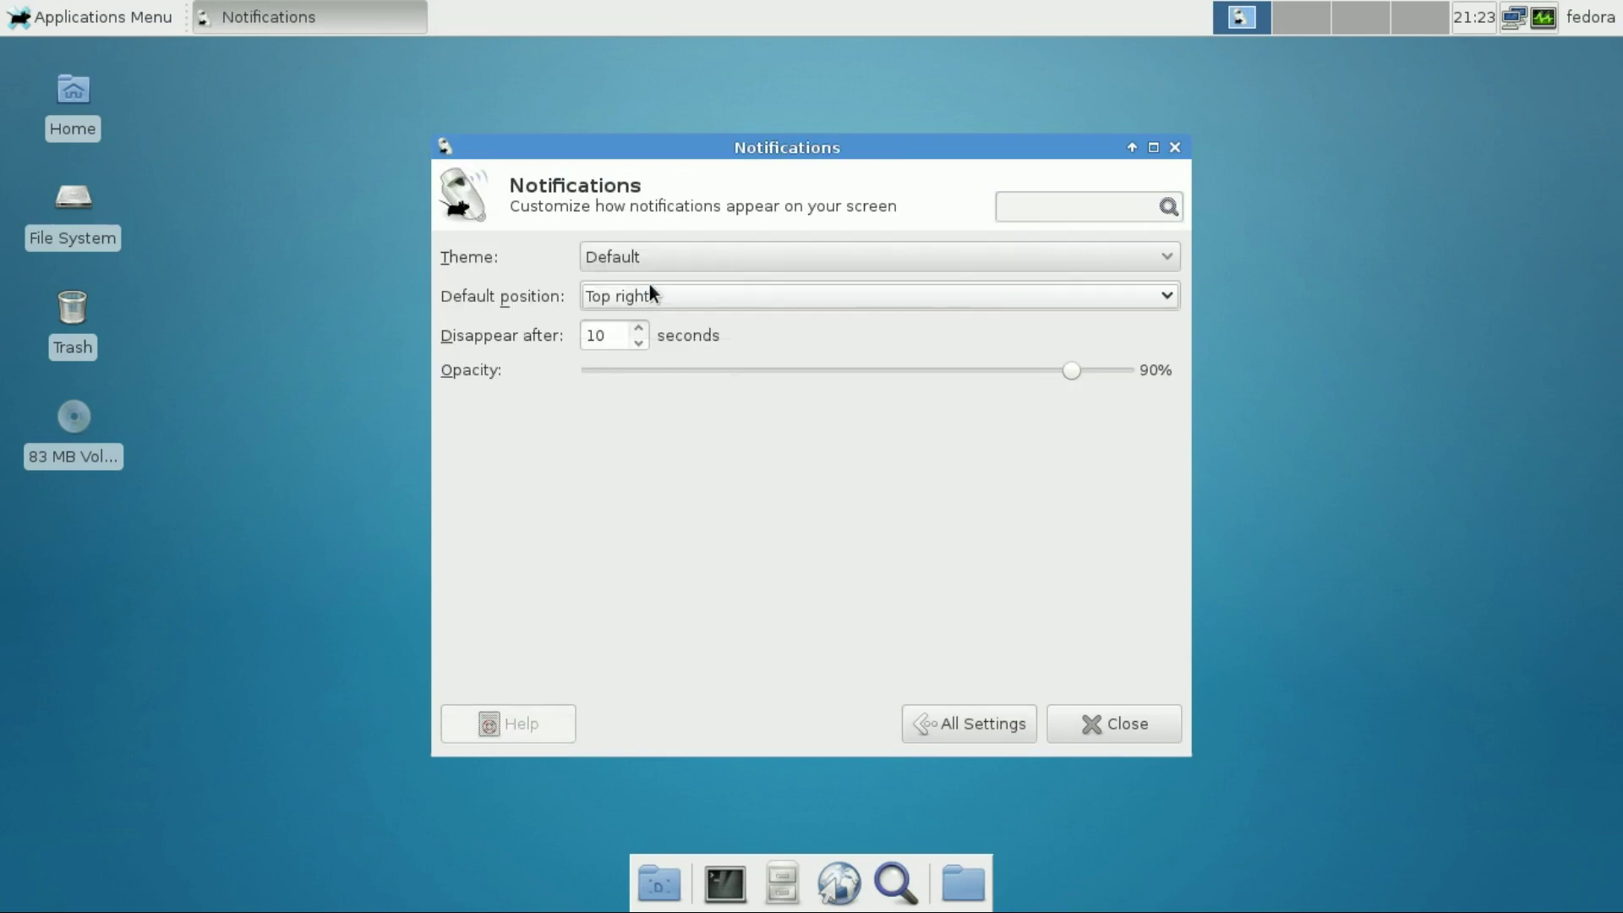
{"action": "left_click", "coordinate": [662, 256]}
{"action": "key", "text": "Escape"}
{"action": "key", "text": "Down"}
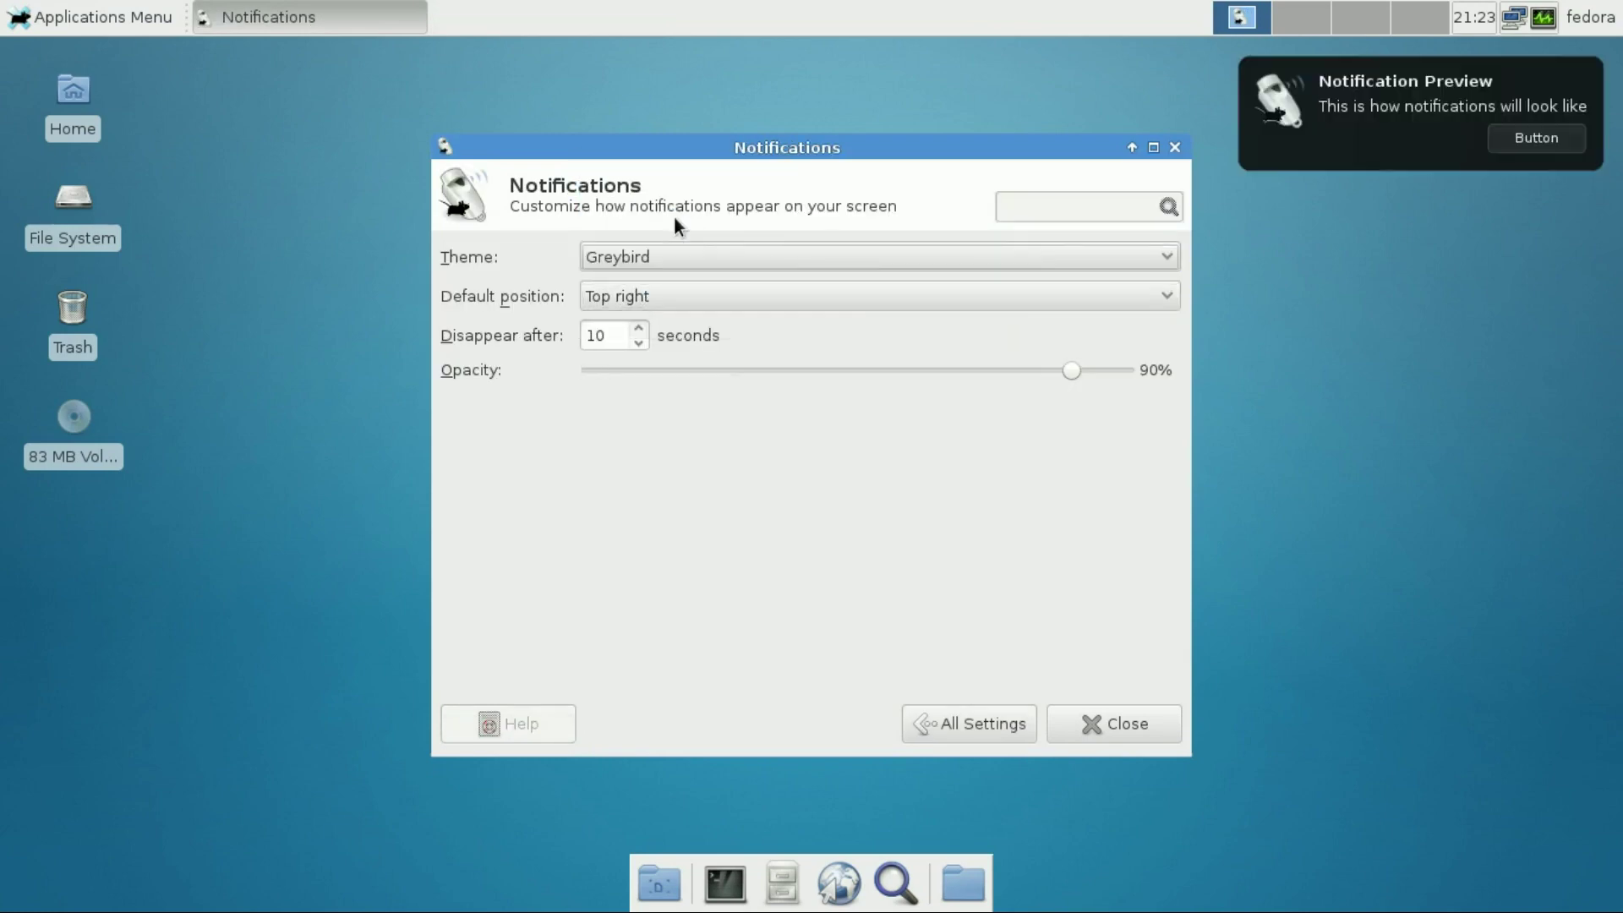
{"action": "left_click", "coordinate": [1001, 742]}
{"action": "left_click", "coordinate": [696, 370]}
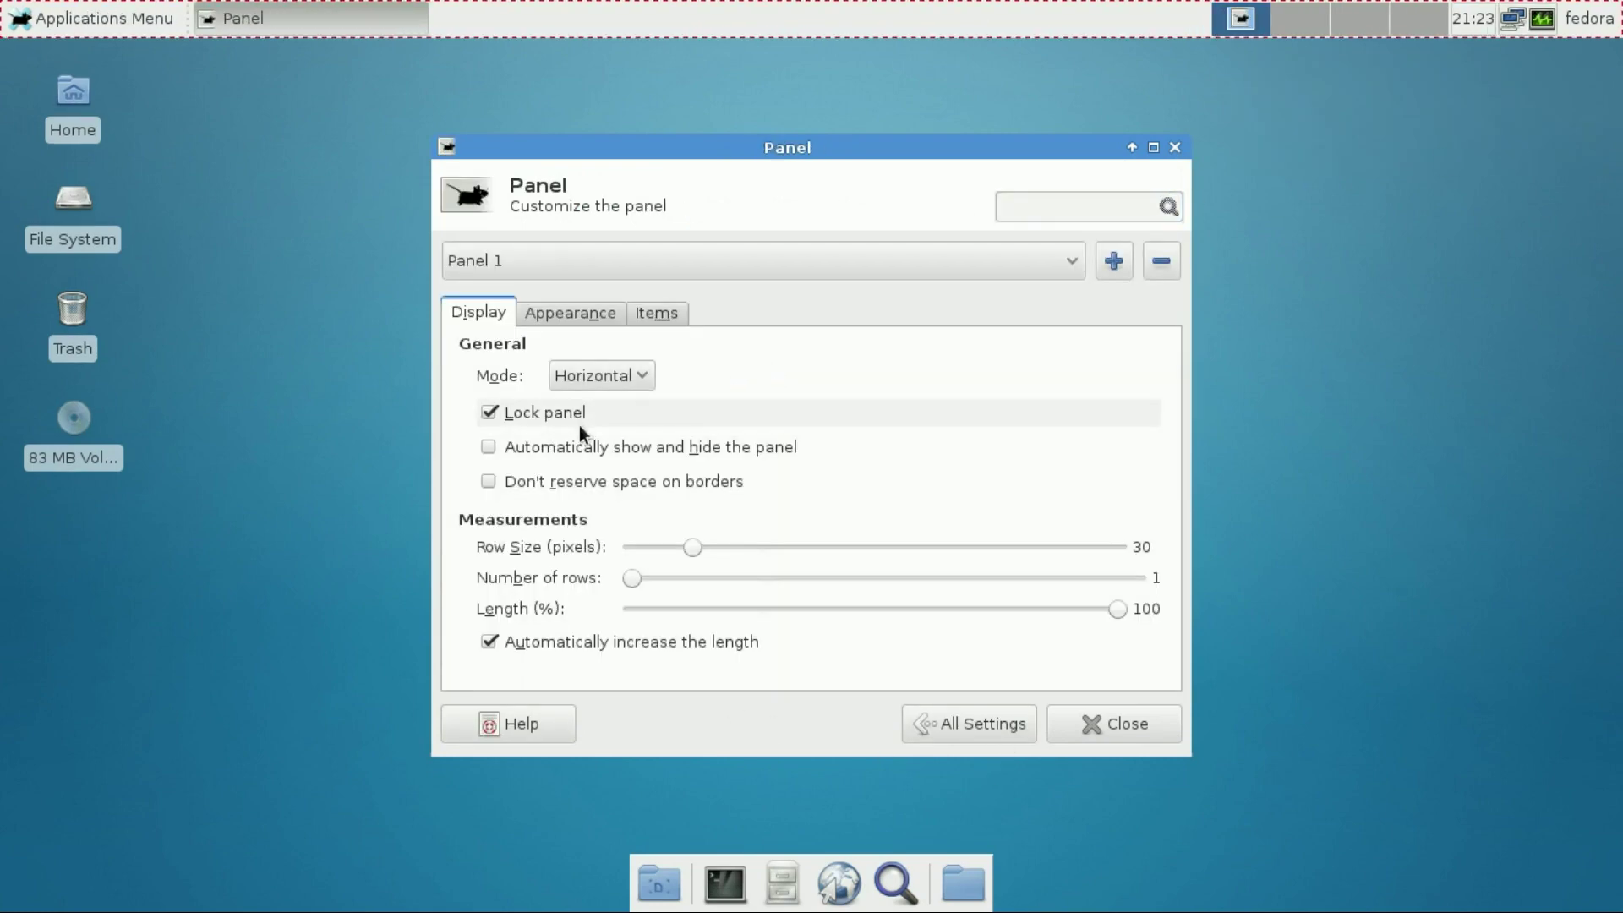
Try panel background styles, leaving Panel 1 Horizontal with the system style background
{"action": "left_click", "coordinate": [597, 374]}
{"action": "left_click", "coordinate": [960, 392]}
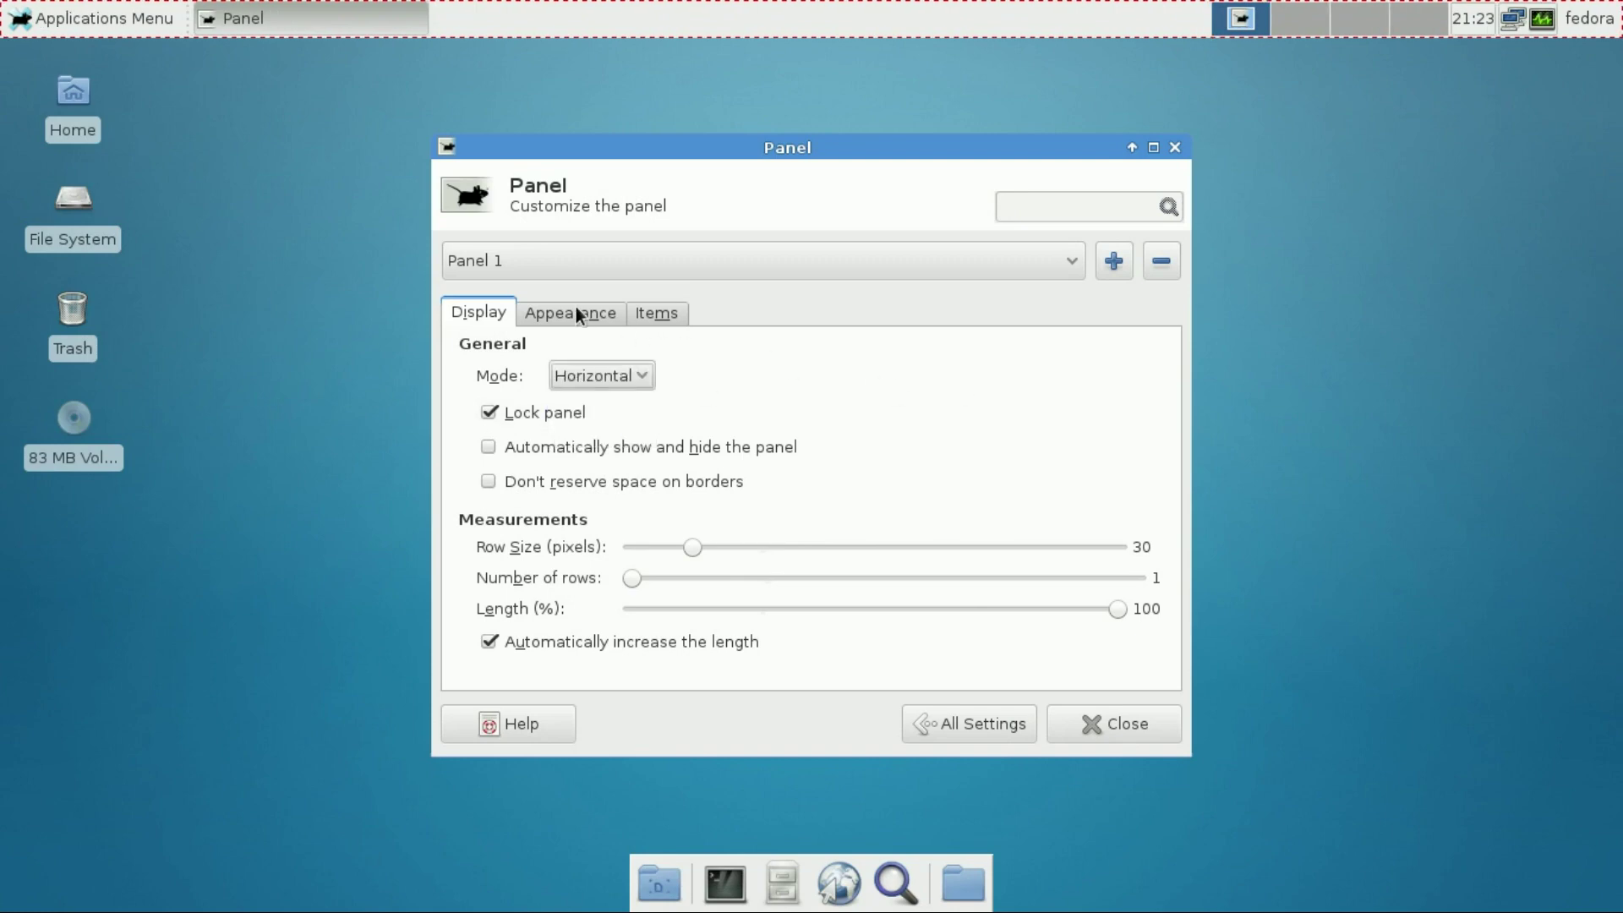
{"action": "left_click", "coordinate": [587, 312]}
{"action": "left_click", "coordinate": [631, 387]}
{"action": "left_click", "coordinate": [816, 335]}
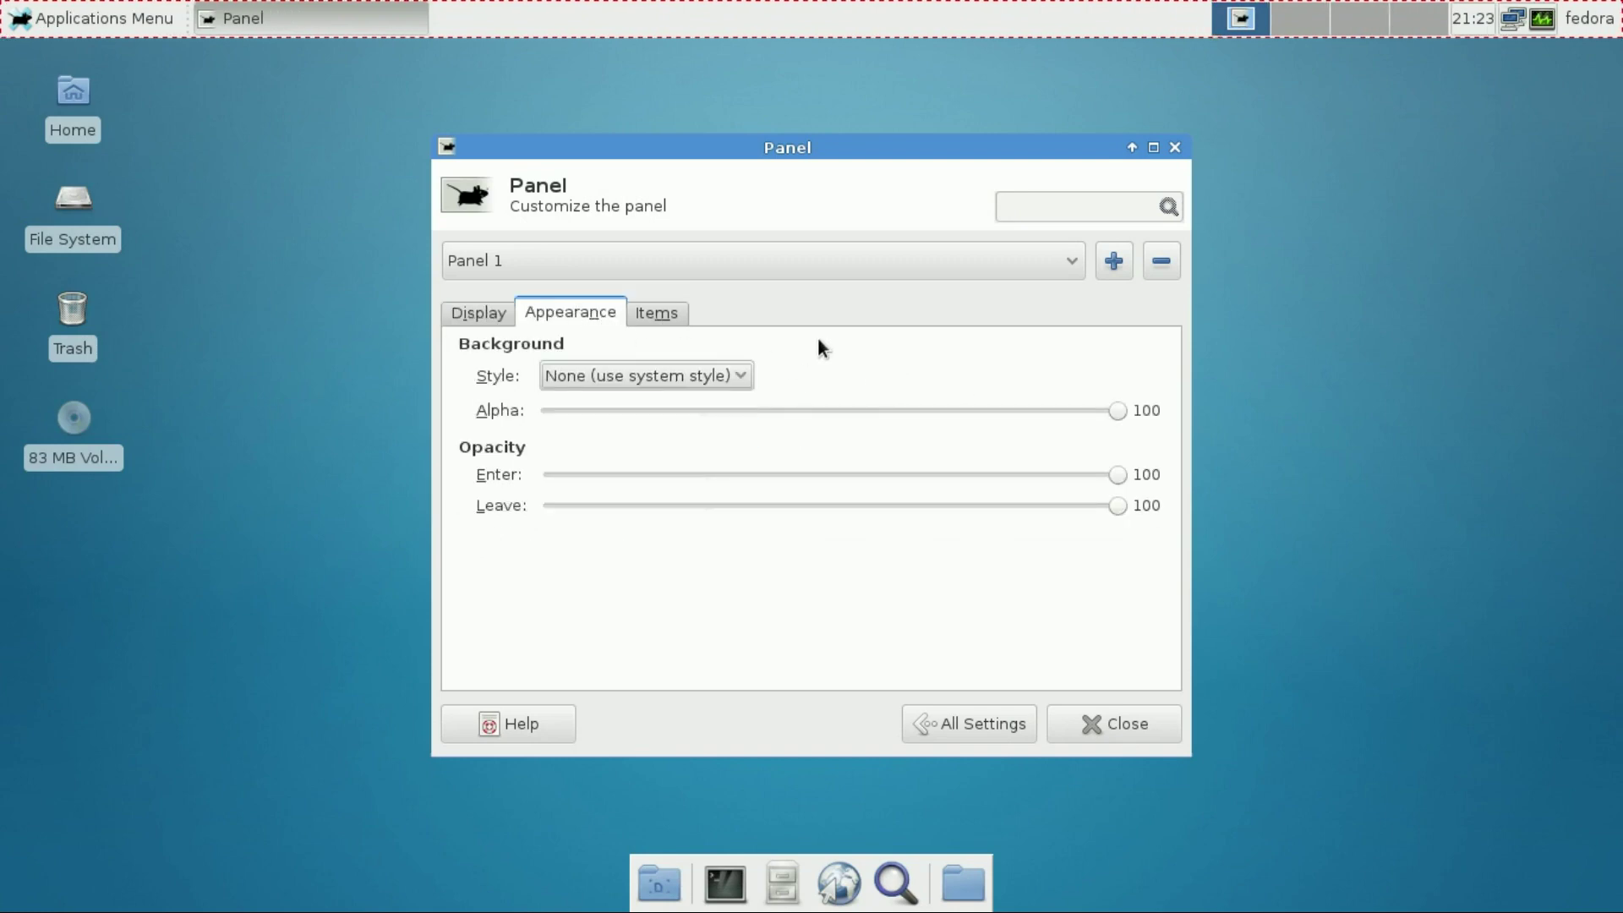
{"action": "left_click", "coordinate": [651, 311]}
{"action": "left_click", "coordinate": [591, 372]}
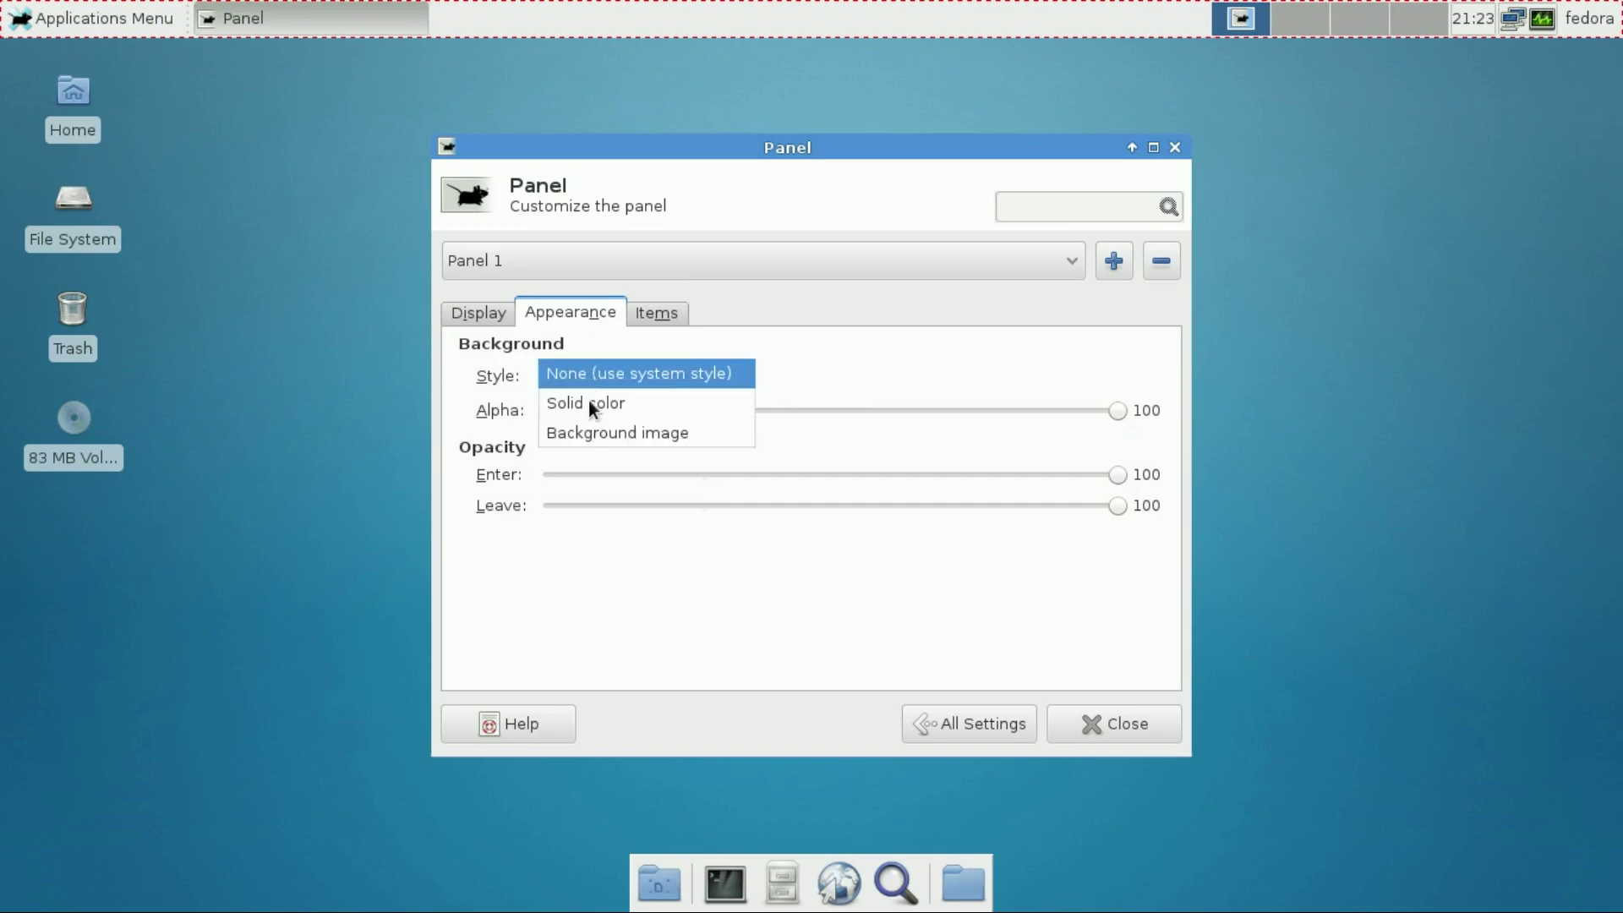
{"action": "left_click", "coordinate": [585, 427]}
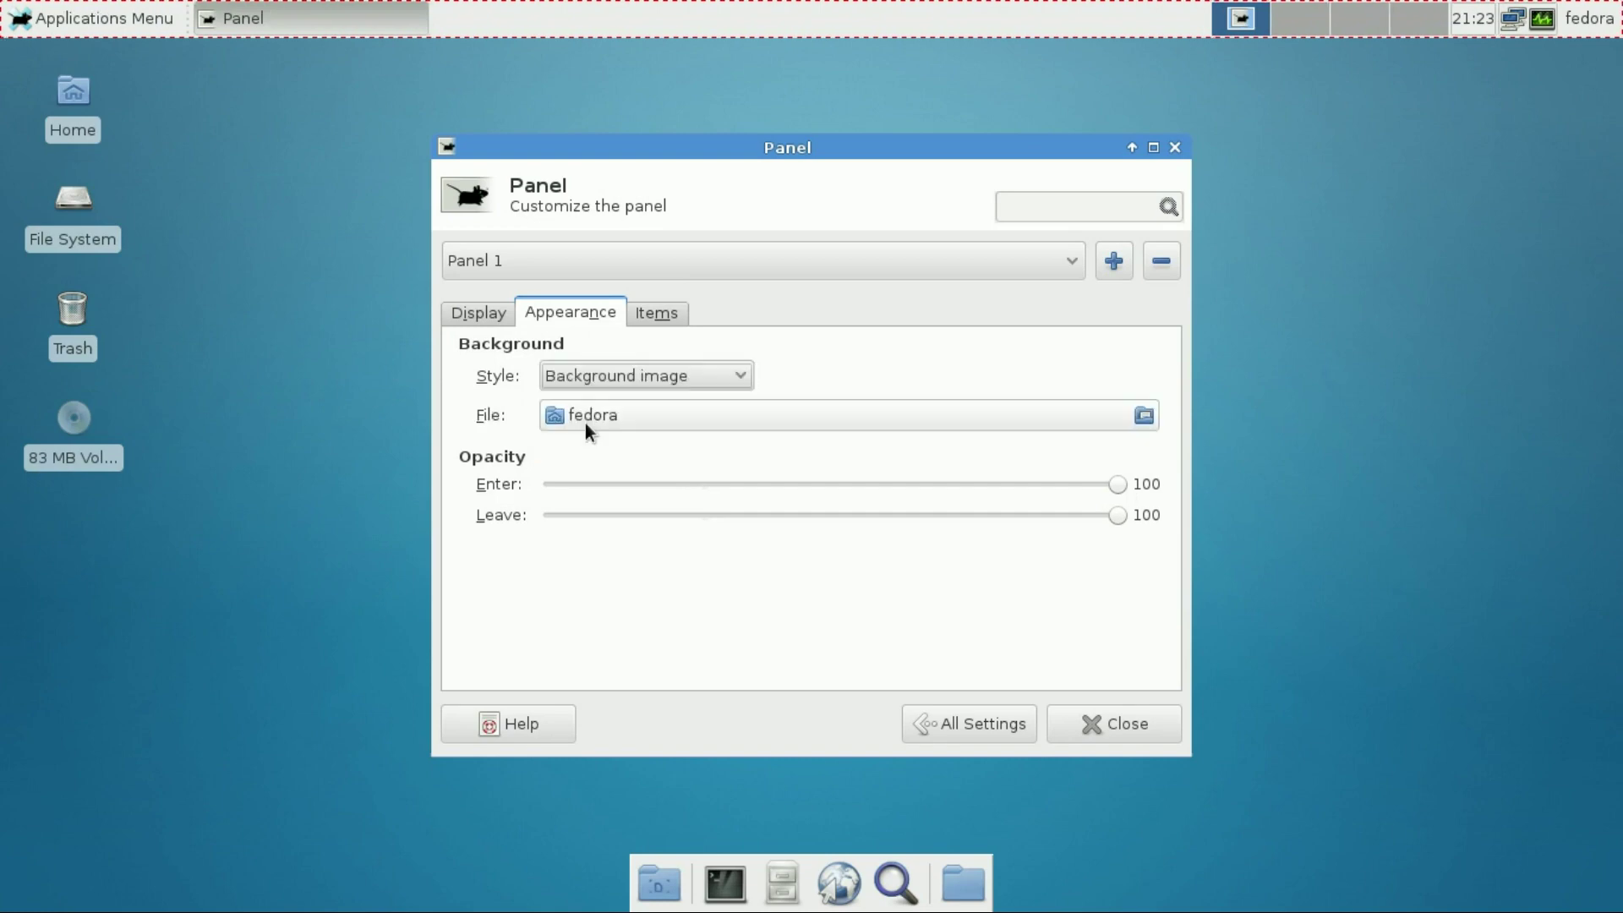
{"action": "left_click", "coordinate": [692, 382]}
{"action": "left_click", "coordinate": [688, 314]}
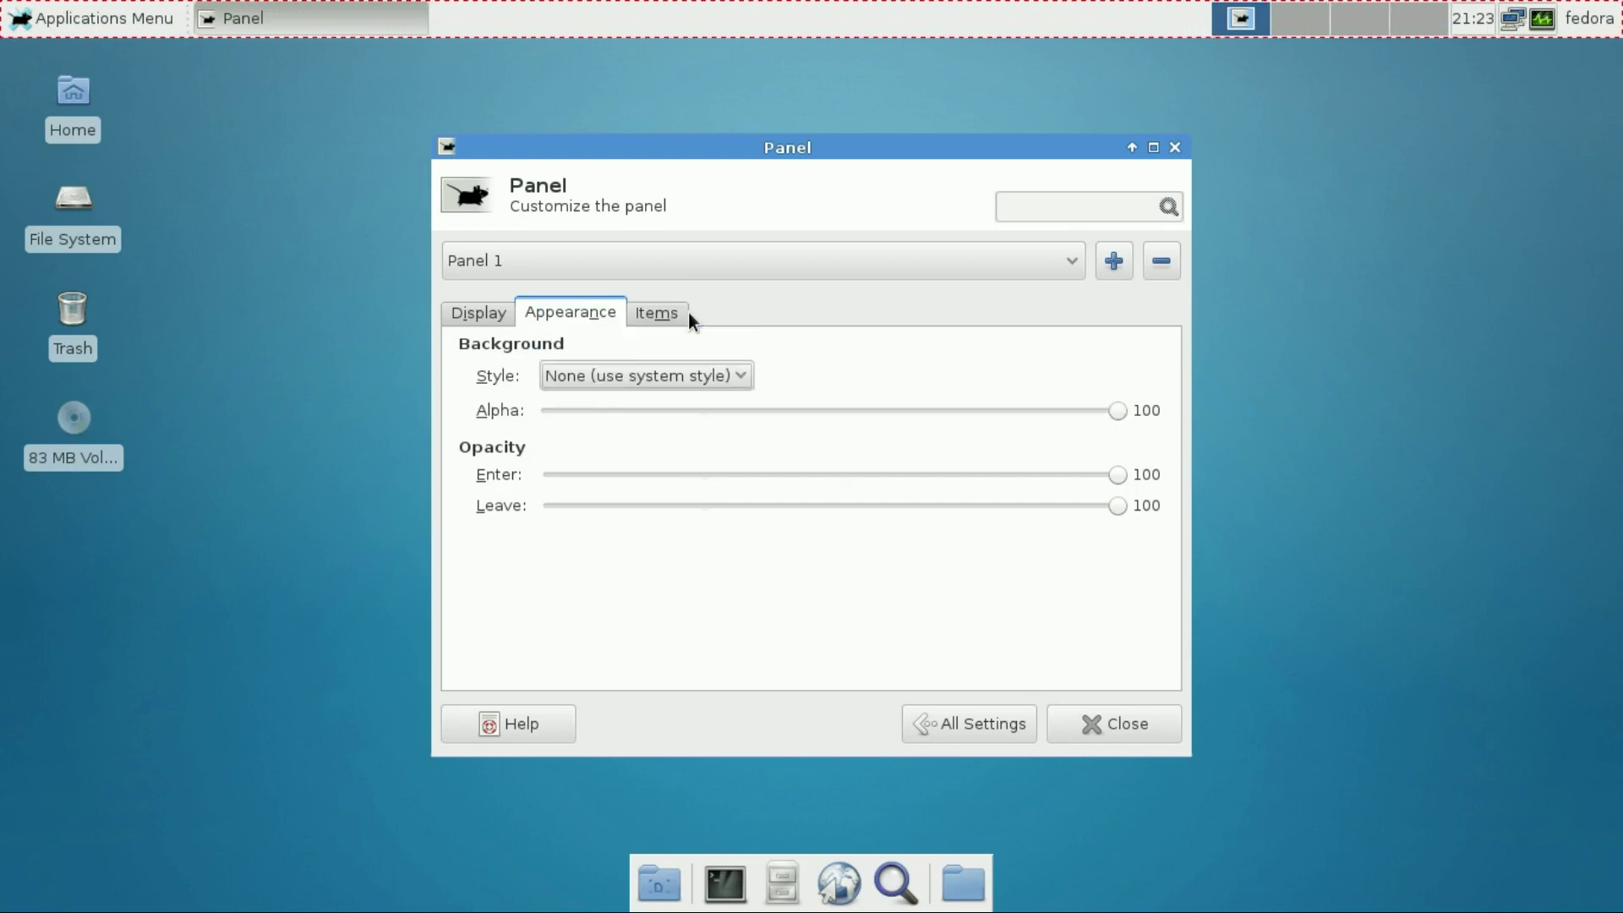
{"action": "left_click", "coordinate": [482, 313]}
{"action": "left_click", "coordinate": [1007, 727]}
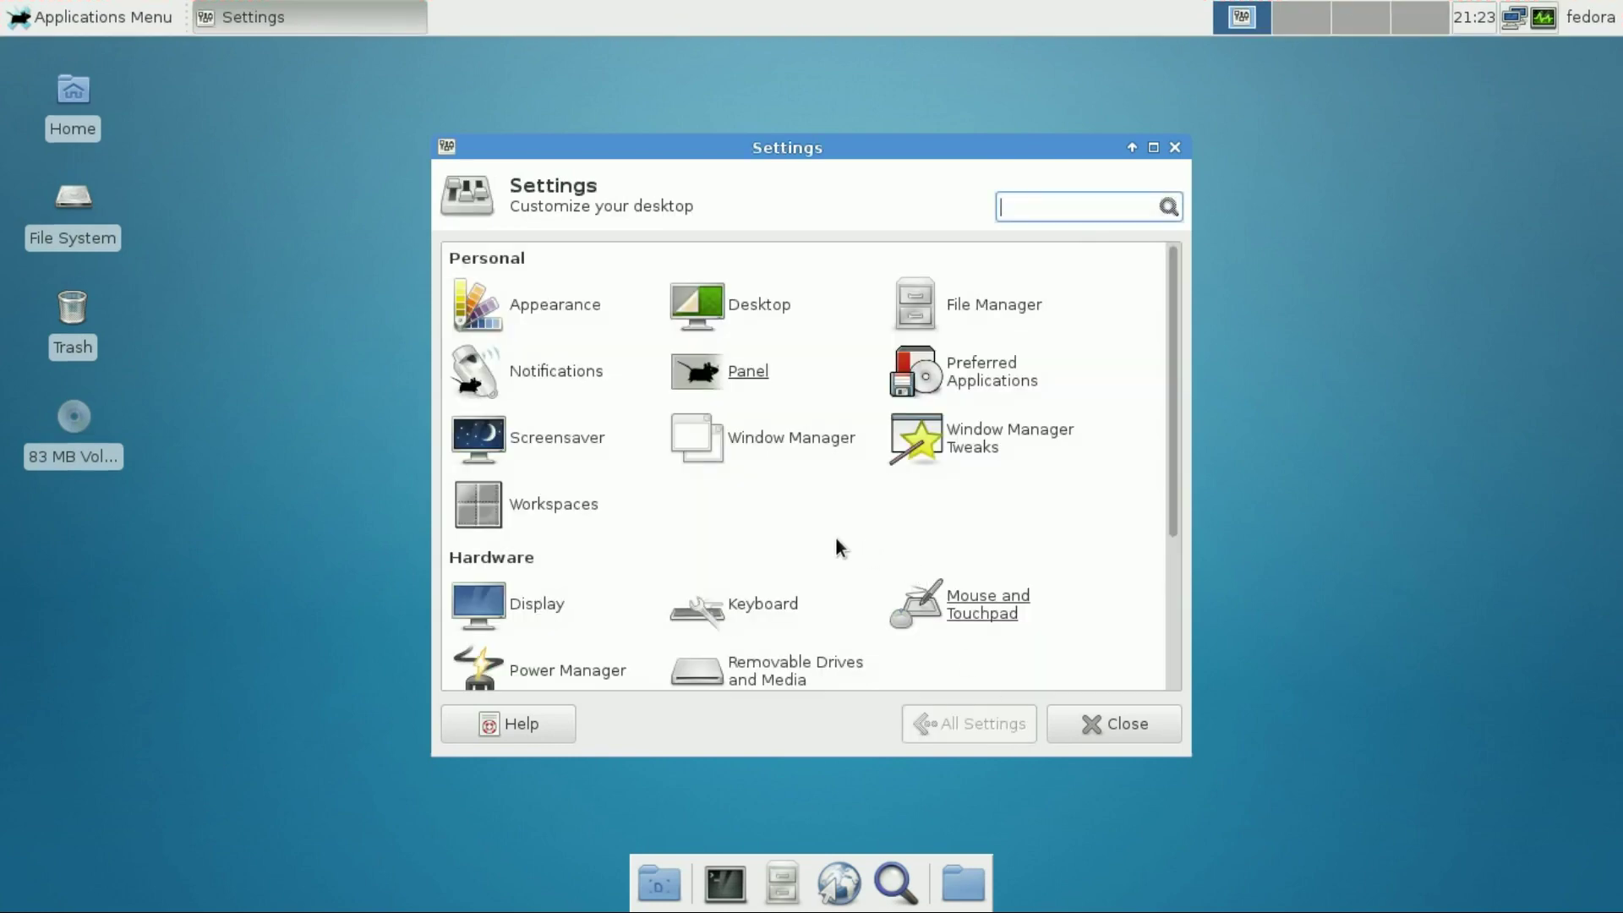
In Window Manager Tweaks, leave focus stealing prevention off and enable display compositing
{"action": "left_click", "coordinate": [951, 436]}
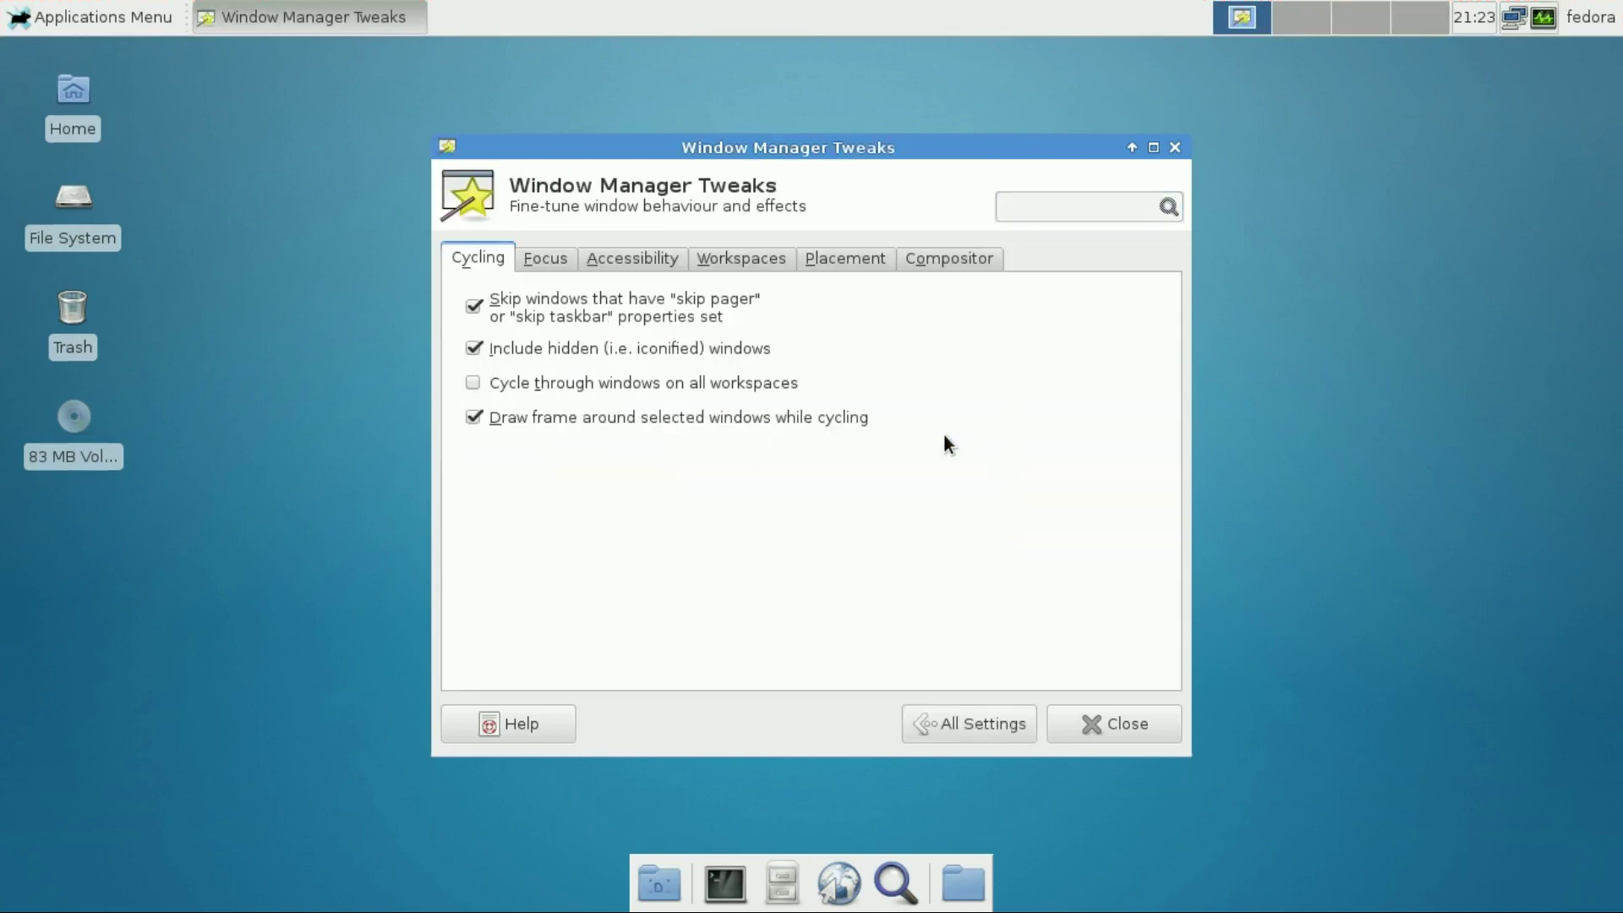
{"action": "left_click", "coordinate": [558, 264]}
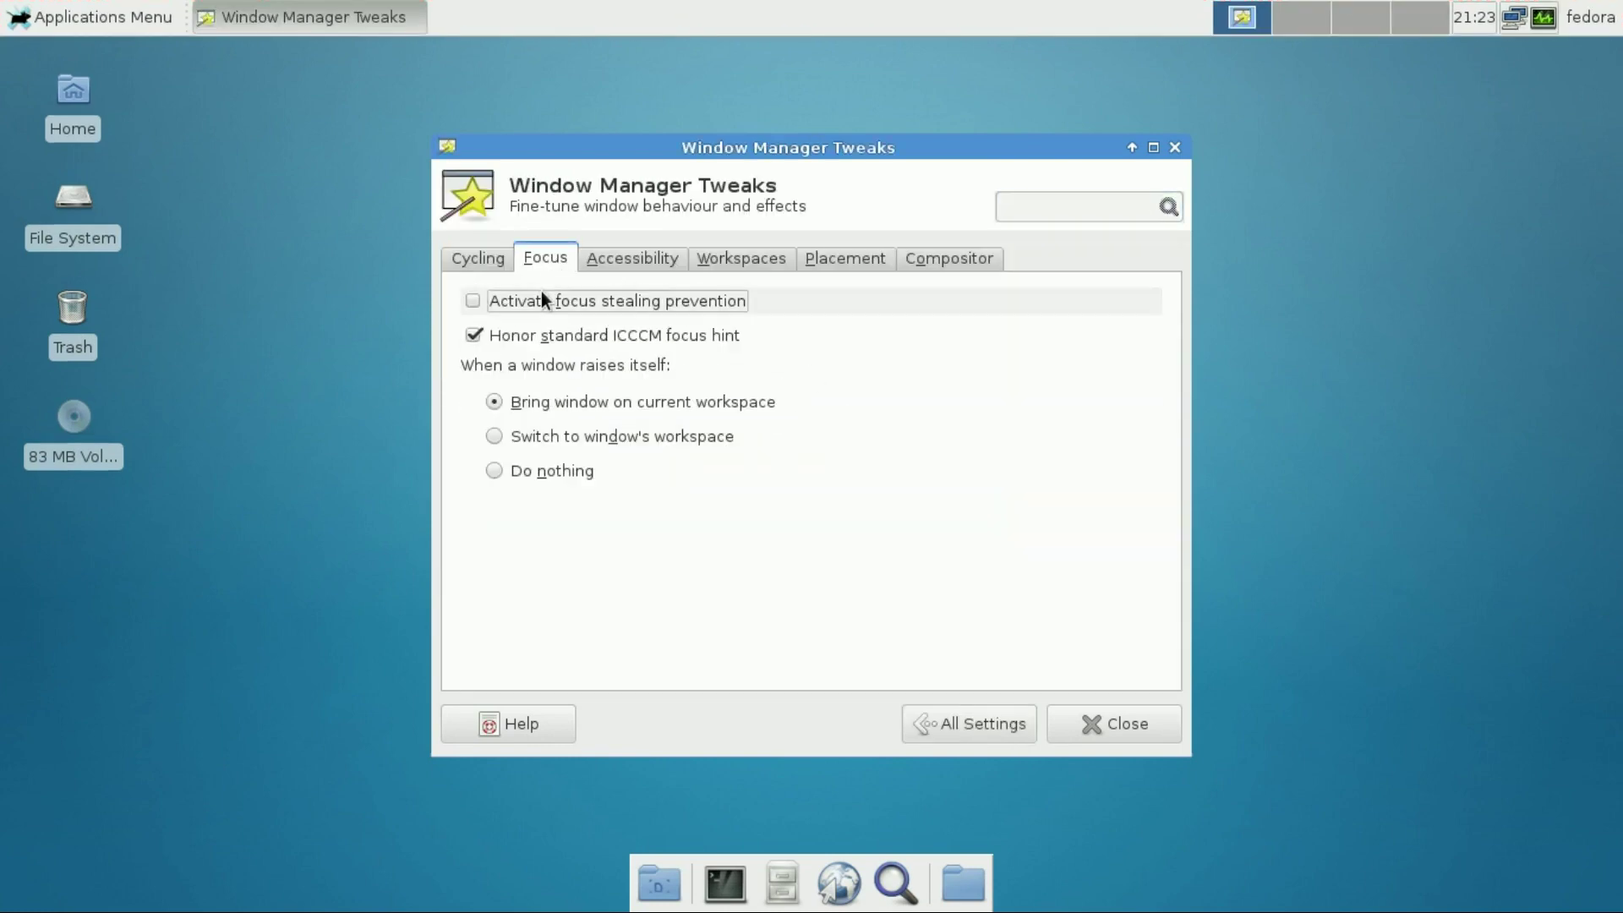
{"action": "left_click", "coordinate": [541, 291]}
{"action": "double_click", "coordinate": [541, 291]}
{"action": "left_click", "coordinate": [541, 291]}
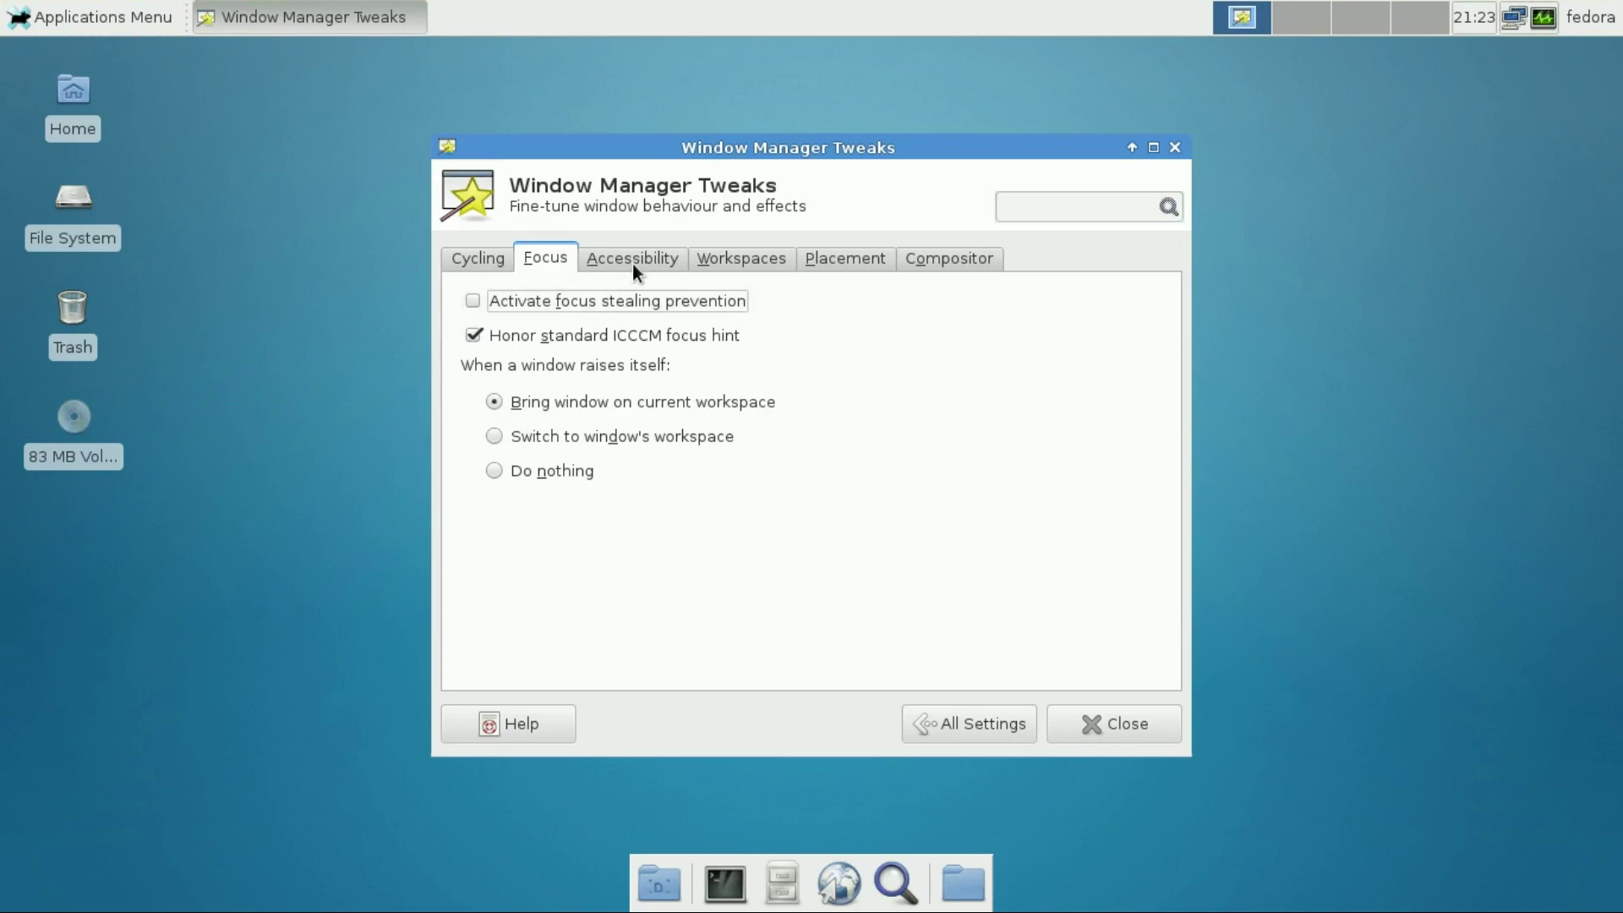
{"action": "left_click", "coordinate": [632, 261]}
{"action": "left_click", "coordinate": [727, 258]}
{"action": "left_click", "coordinate": [854, 259]}
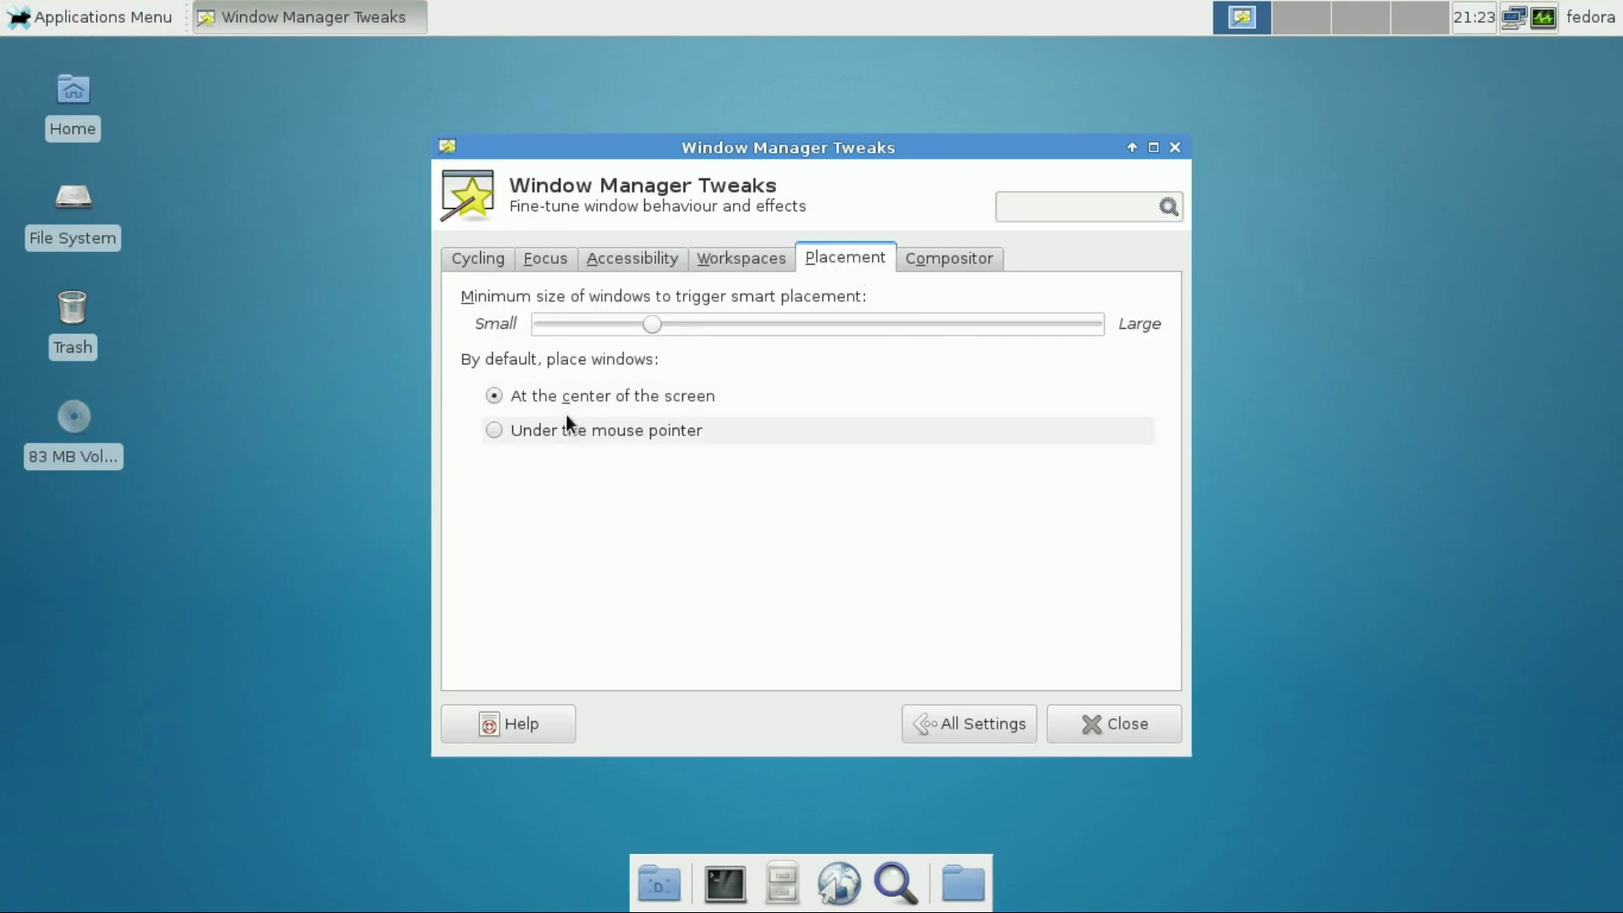
{"action": "left_click", "coordinate": [949, 262]}
{"action": "left_click", "coordinate": [607, 298]}
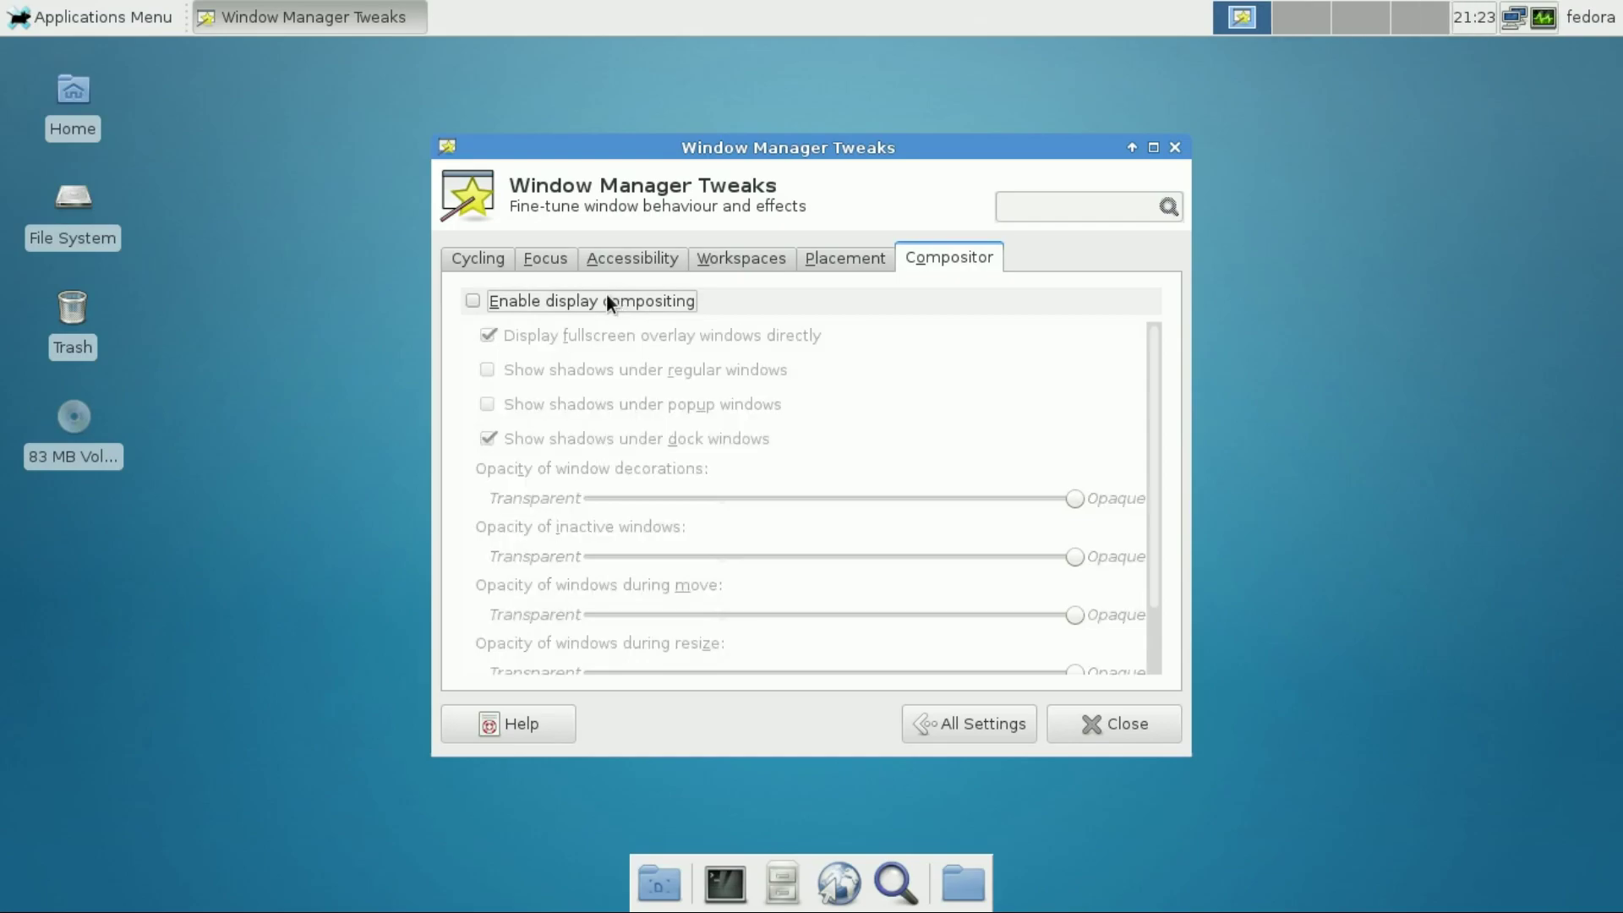
{"action": "left_click", "coordinate": [607, 297]}
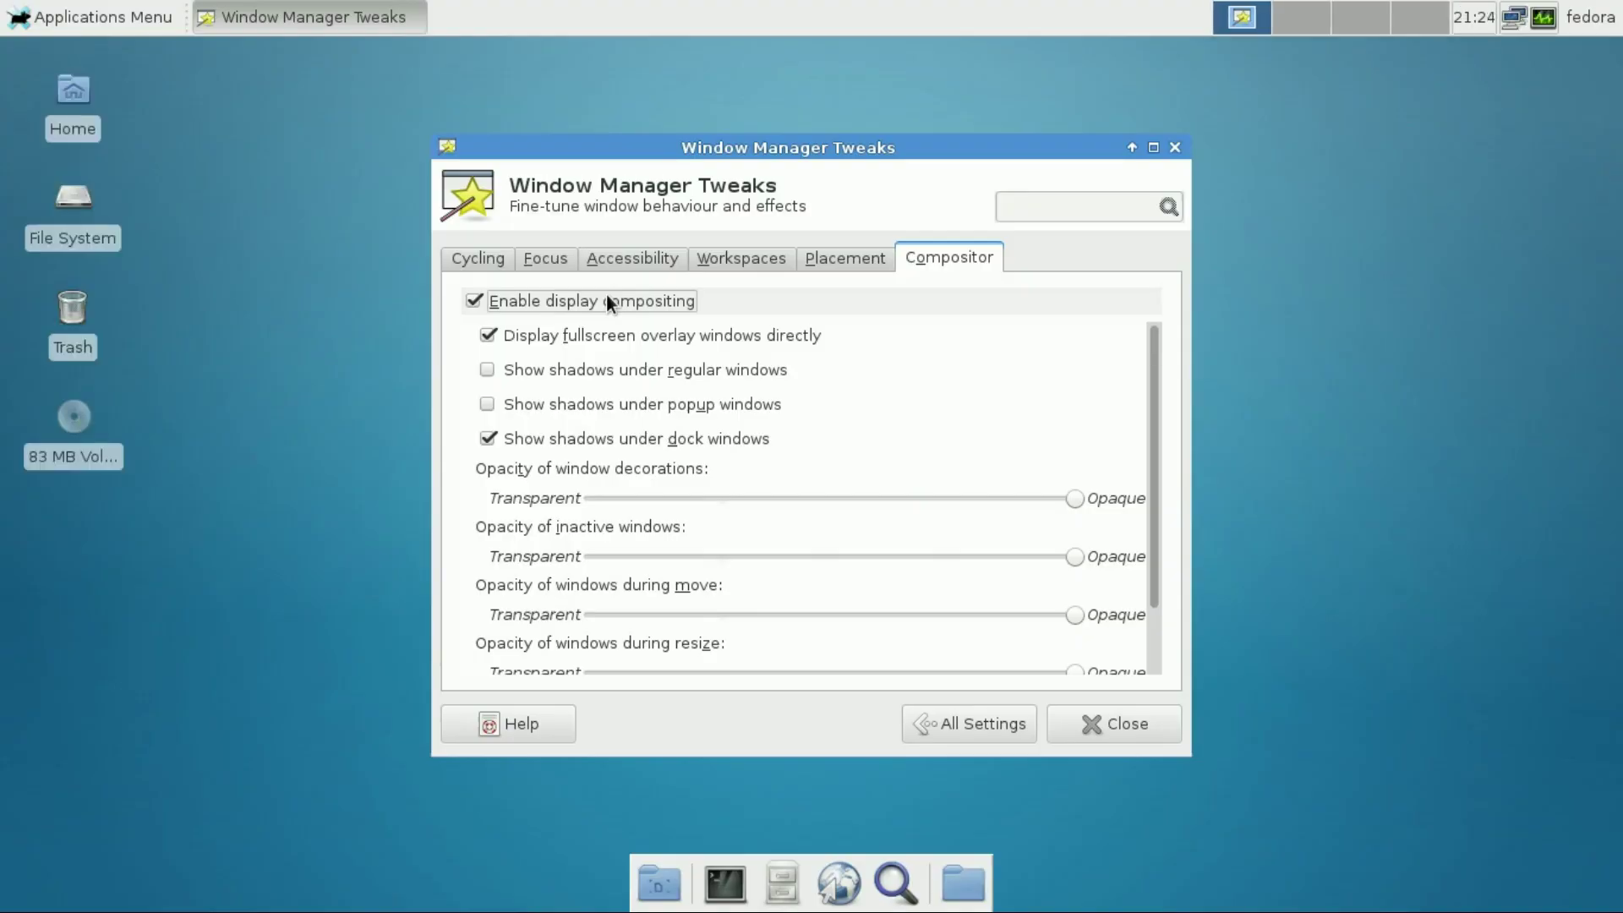
{"action": "left_click", "coordinate": [1022, 732]}
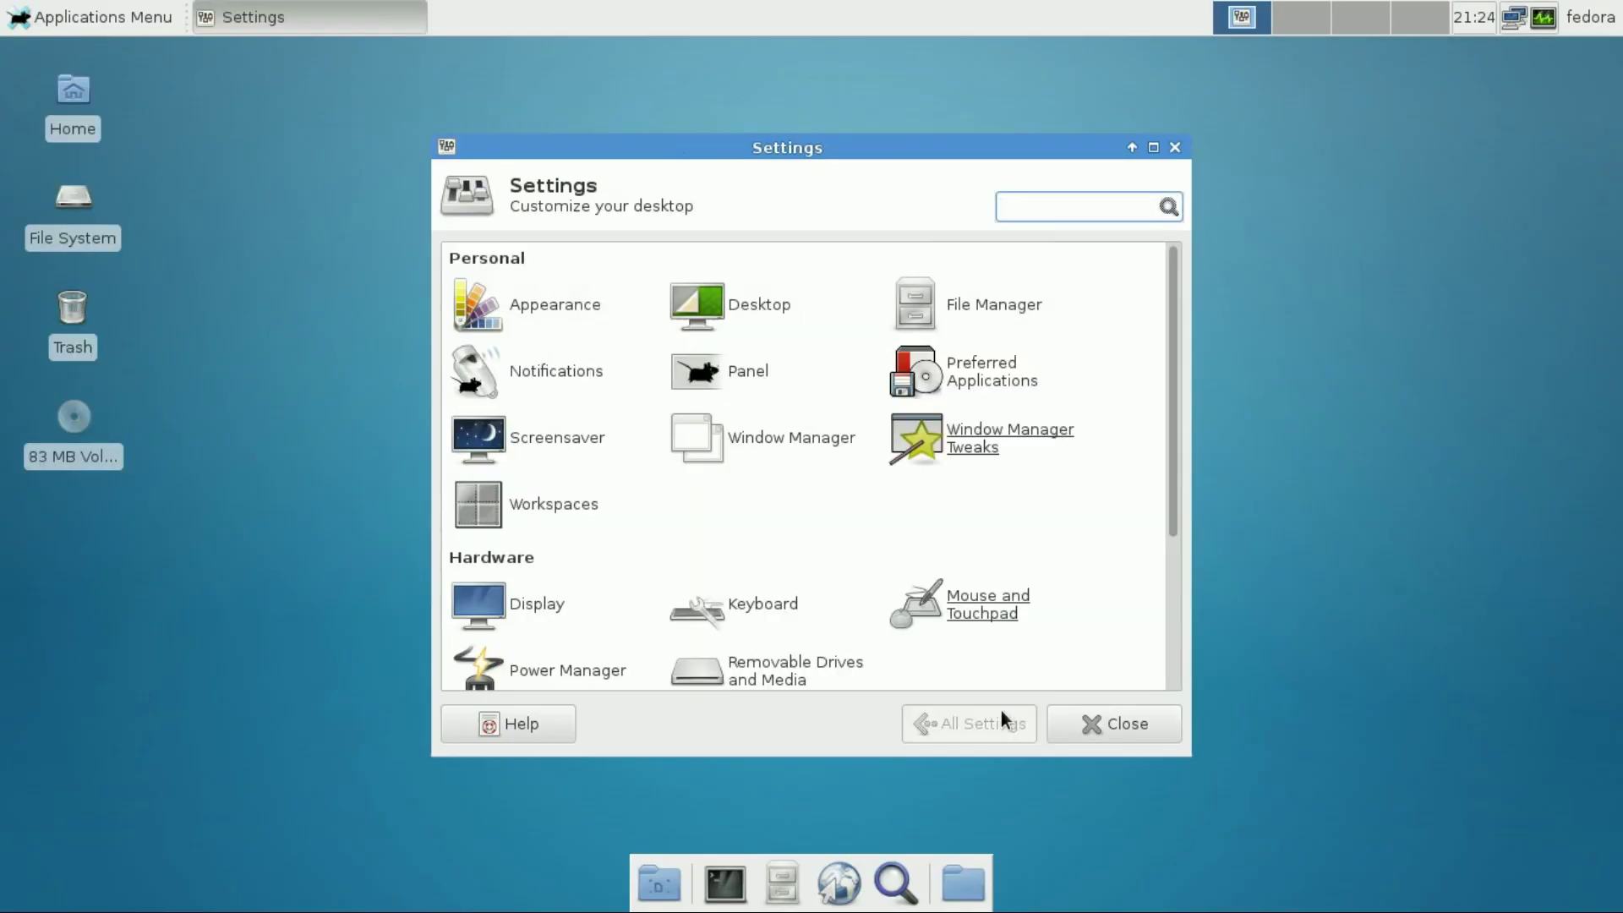
Look at workspace margins and the Settings Editor's xfce4-desktop channel, then close both
{"action": "left_click", "coordinate": [557, 505]}
{"action": "left_click", "coordinate": [558, 256]}
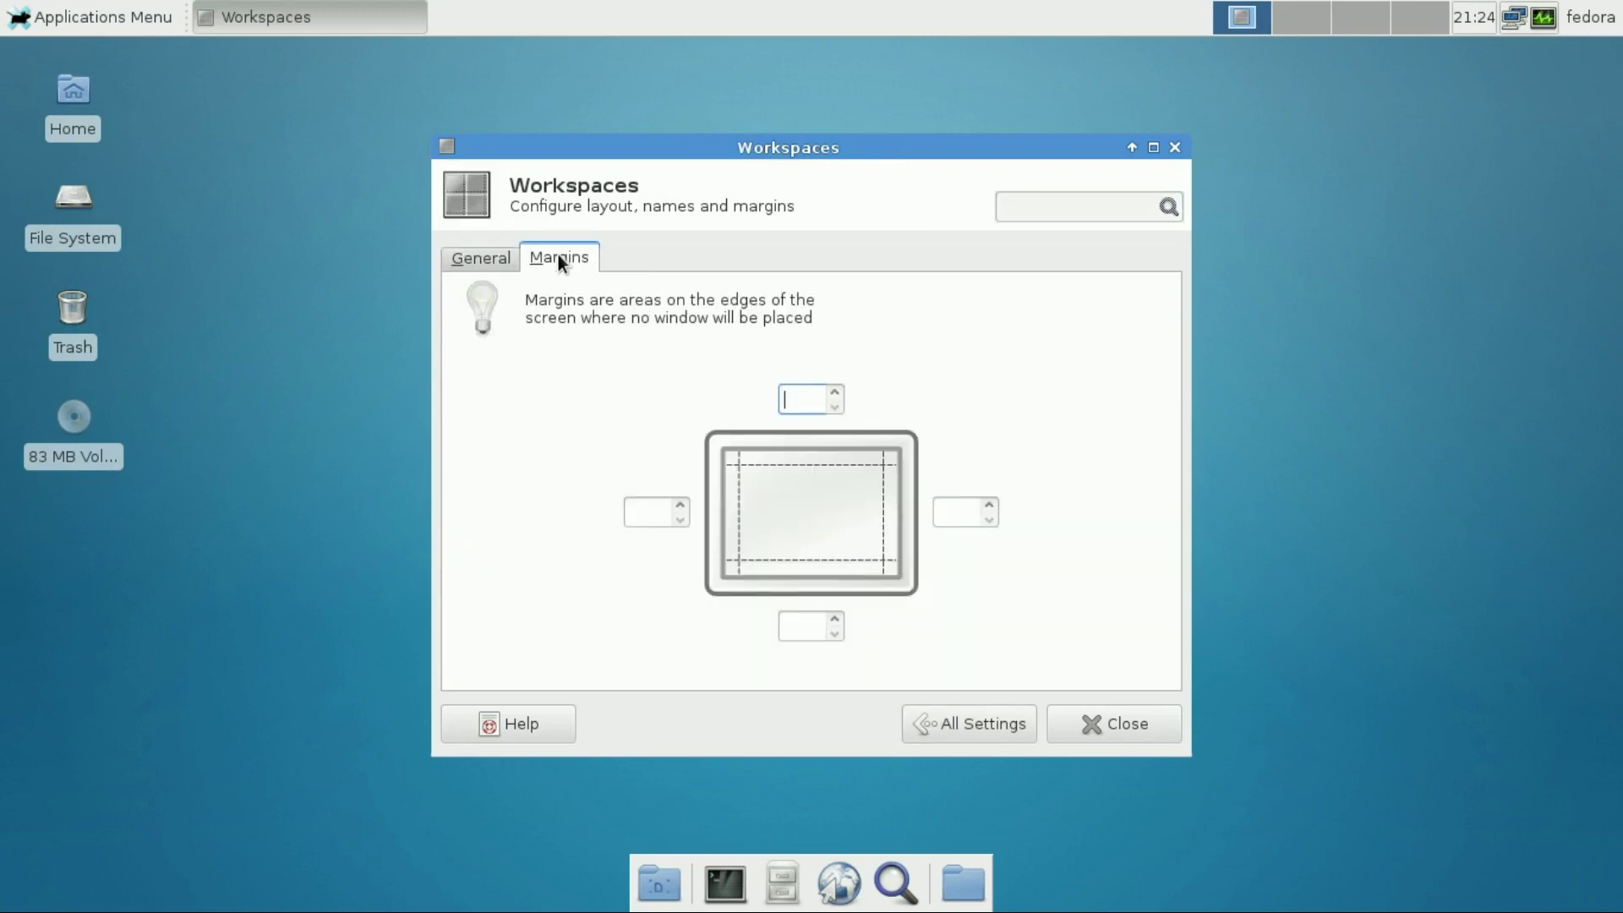
{"action": "left_click", "coordinate": [993, 725]}
{"action": "scroll", "coordinate": [955, 592], "scroll_direction": "down", "scroll_amount": 3}
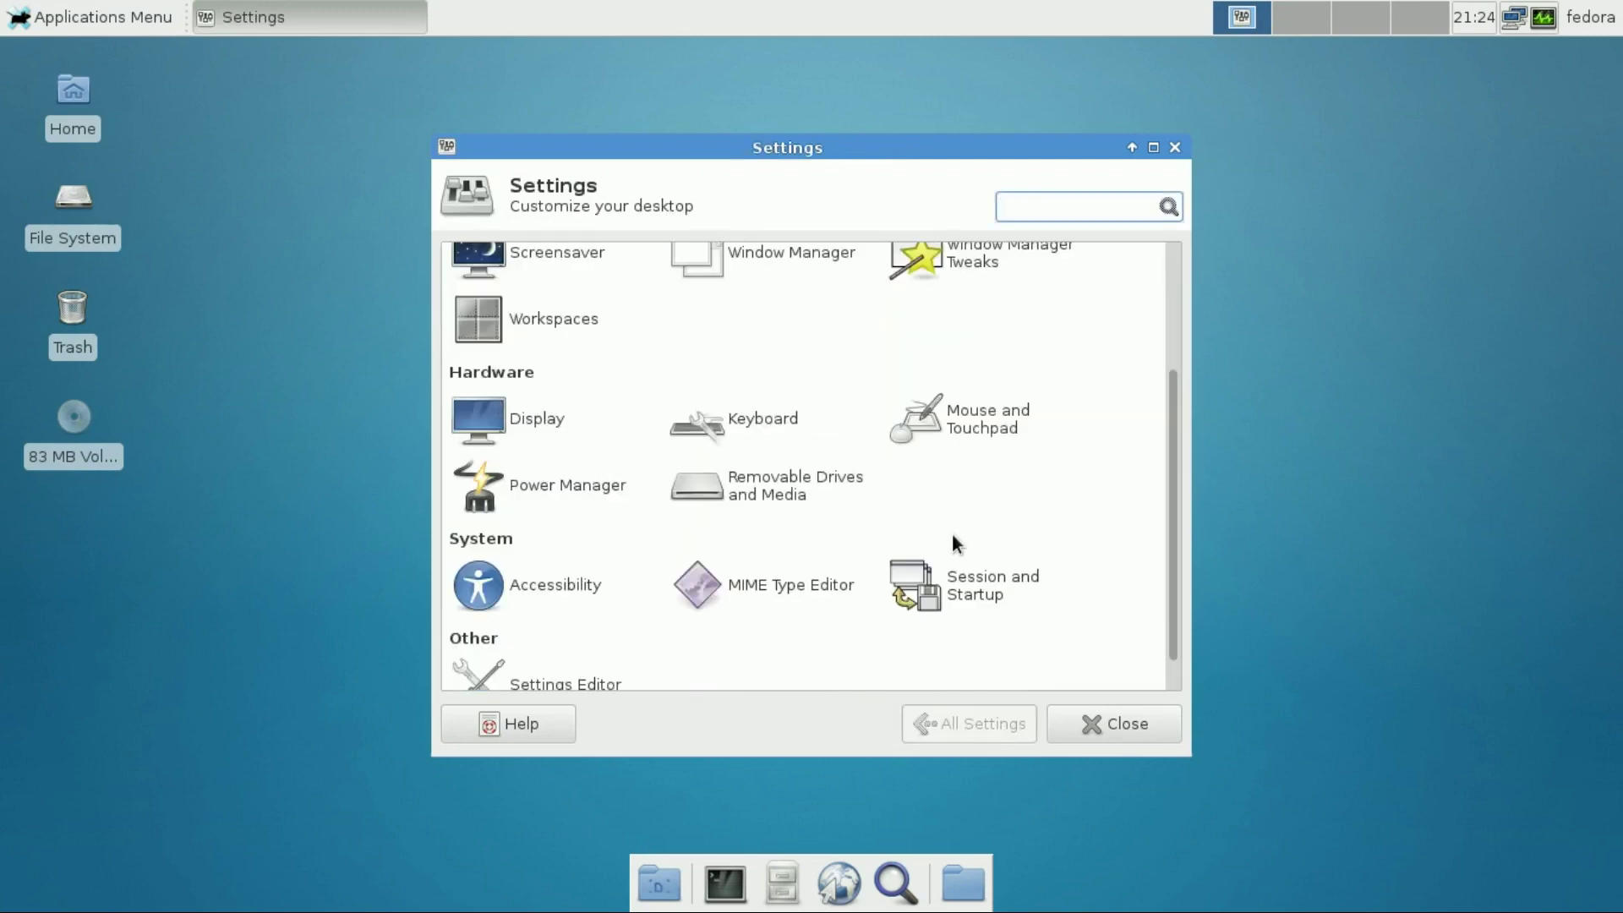
{"action": "left_click", "coordinate": [594, 645]}
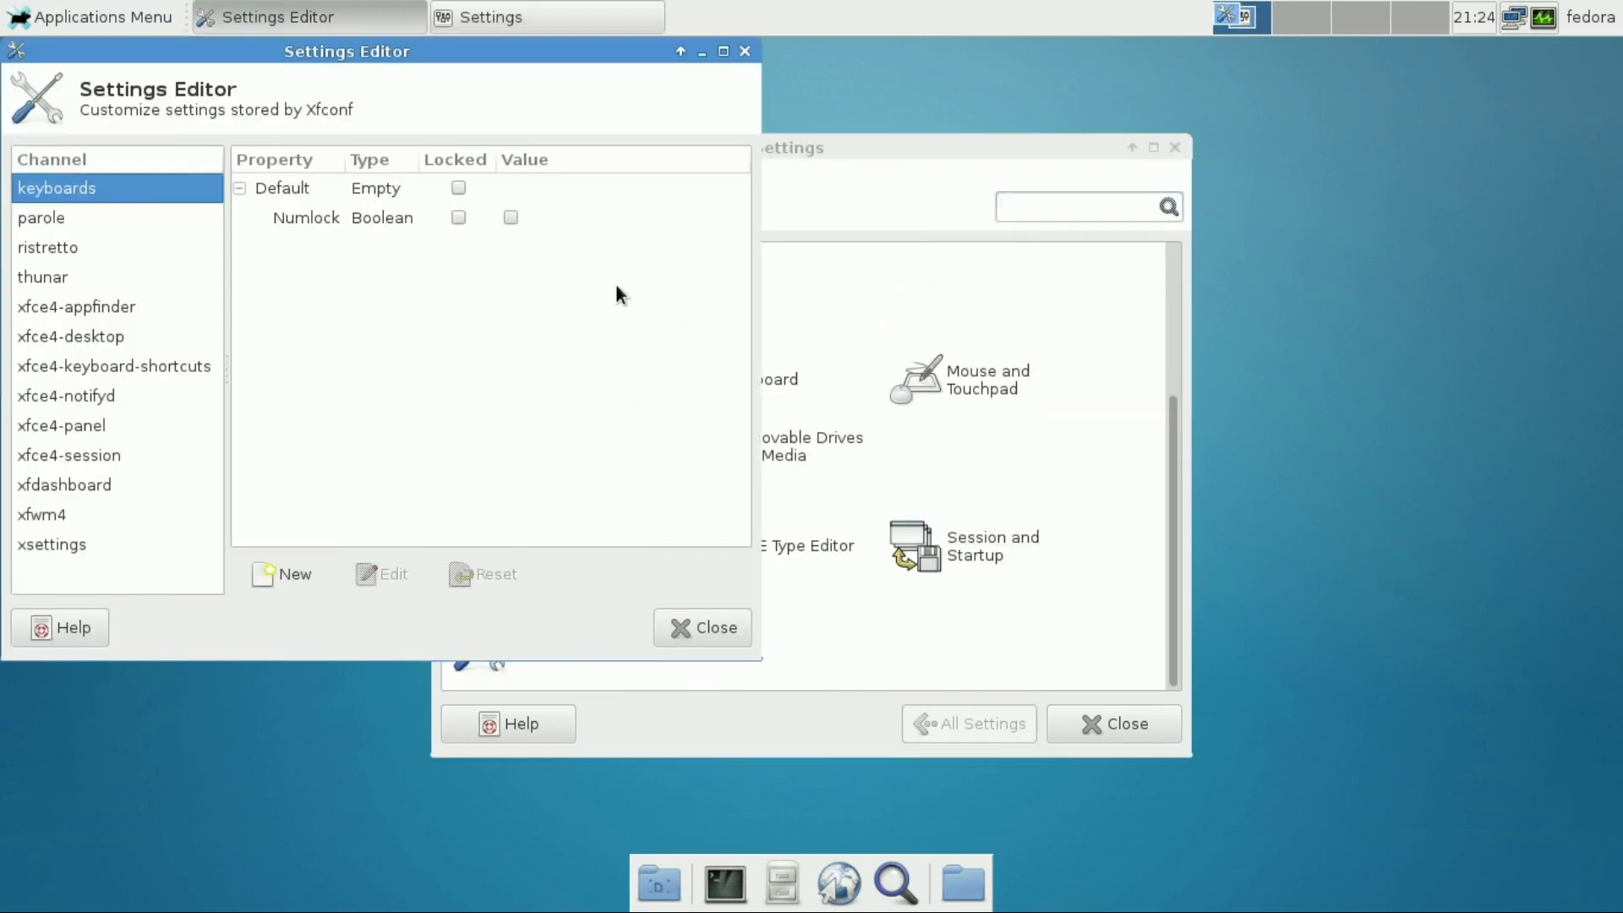
{"action": "left_click", "coordinate": [95, 337]}
{"action": "left_click", "coordinate": [680, 624]}
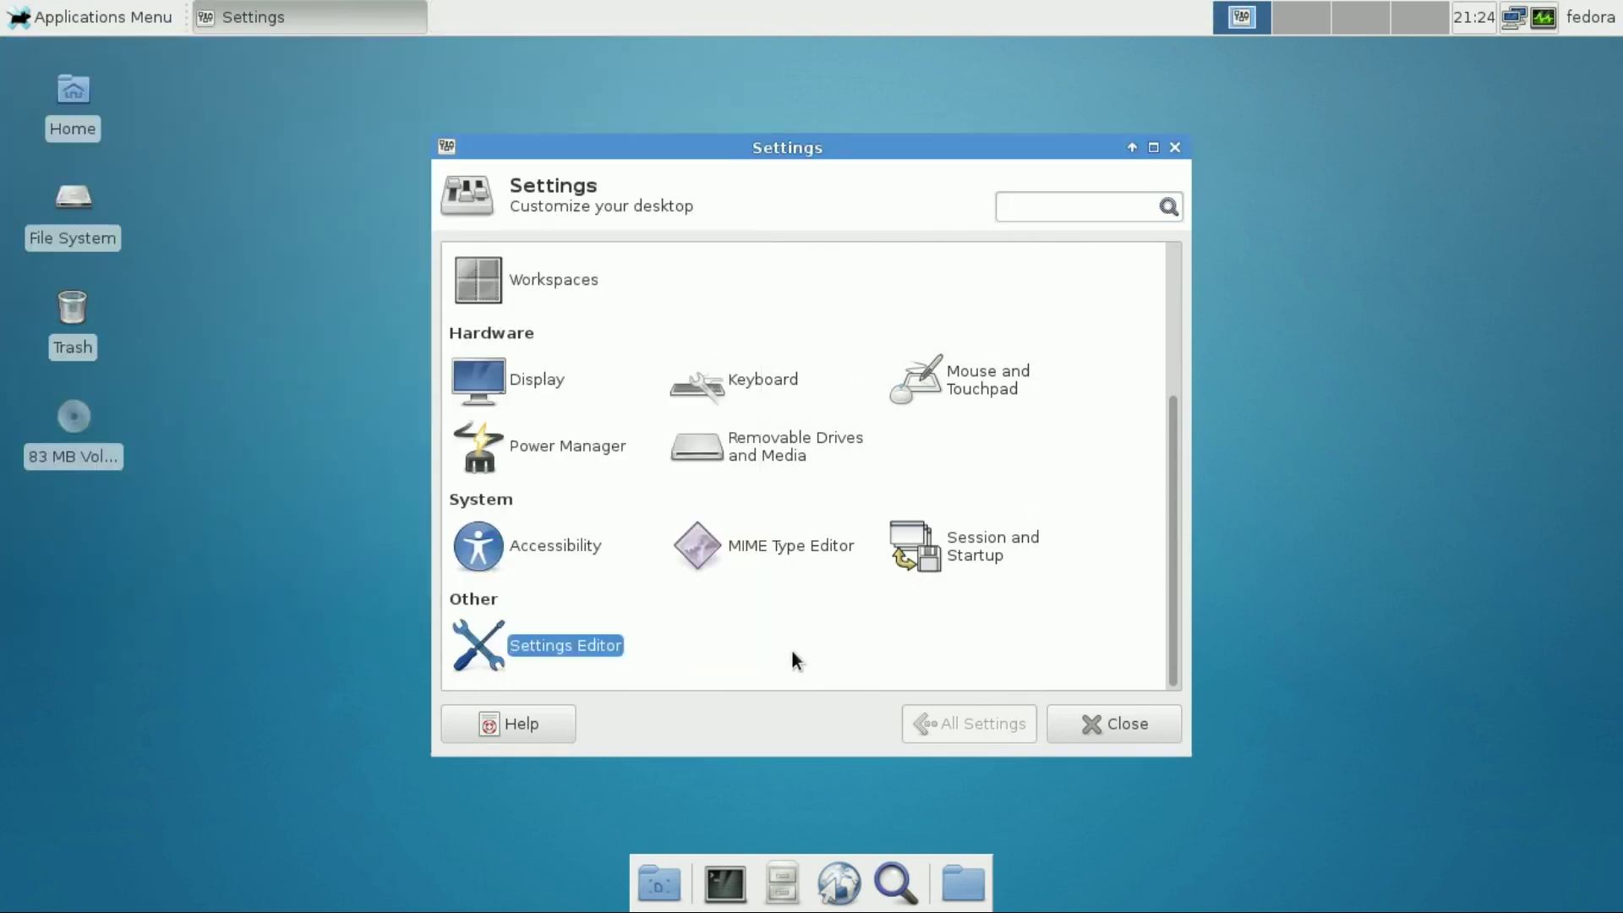
{"action": "left_click", "coordinate": [1090, 727]}
Lock the screen from the user menu, unlock with the account password, then open and close Application Finder
{"action": "left_click", "coordinate": [1588, 29]}
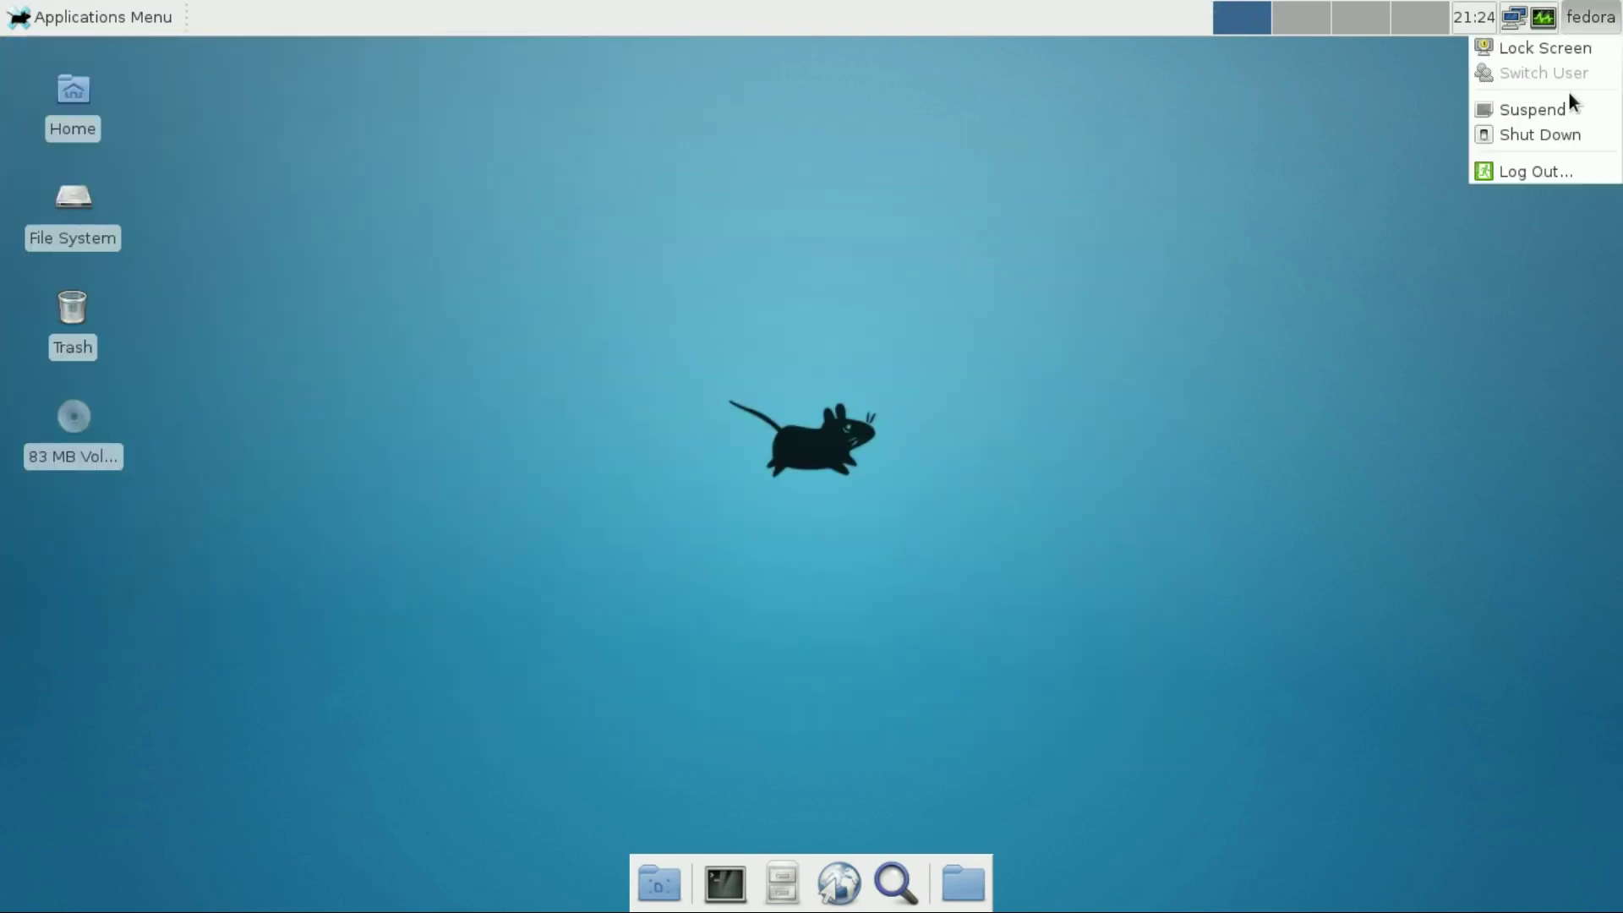
{"action": "left_click", "coordinate": [1564, 53]}
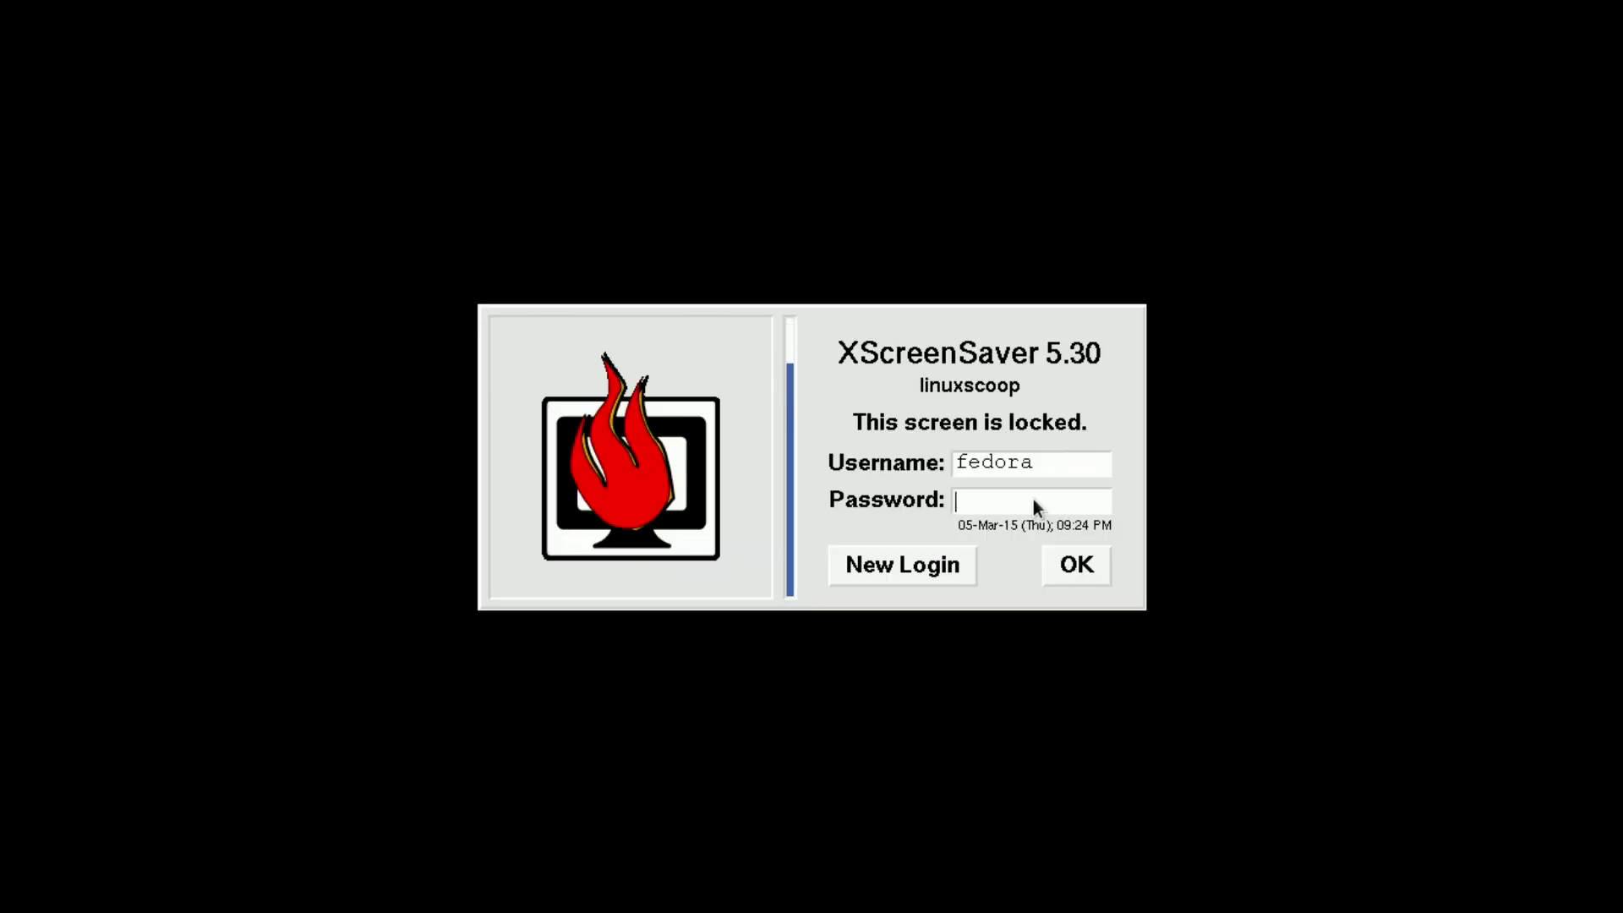
{"action": "key", "text": "Return"}
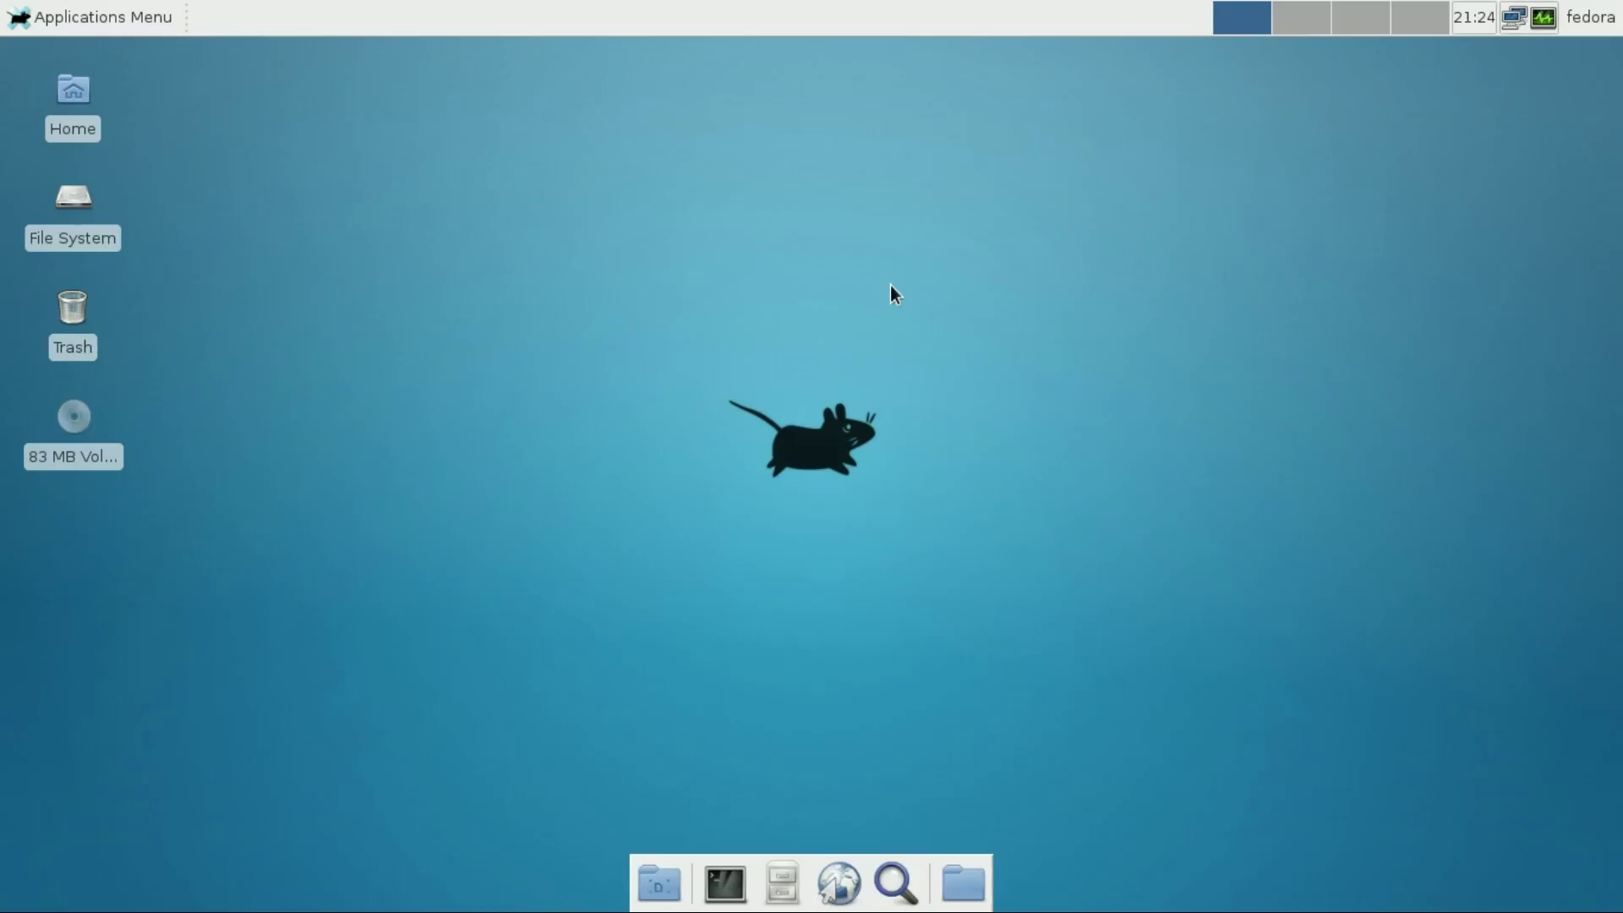
{"action": "left_click", "coordinate": [893, 892]}
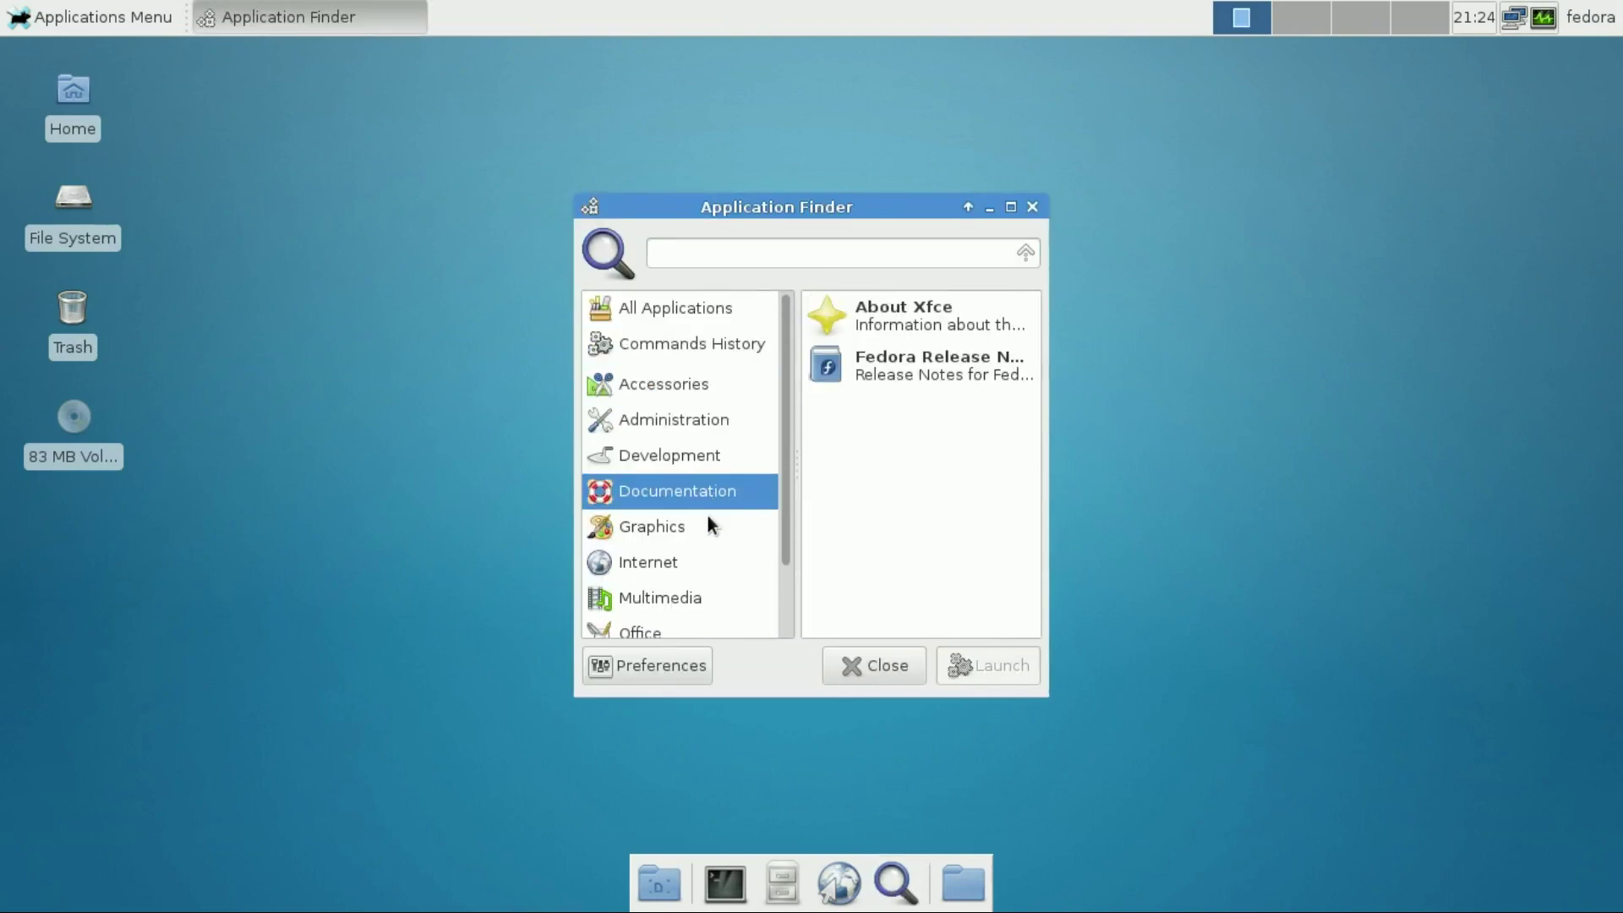
{"action": "left_click", "coordinate": [846, 658]}
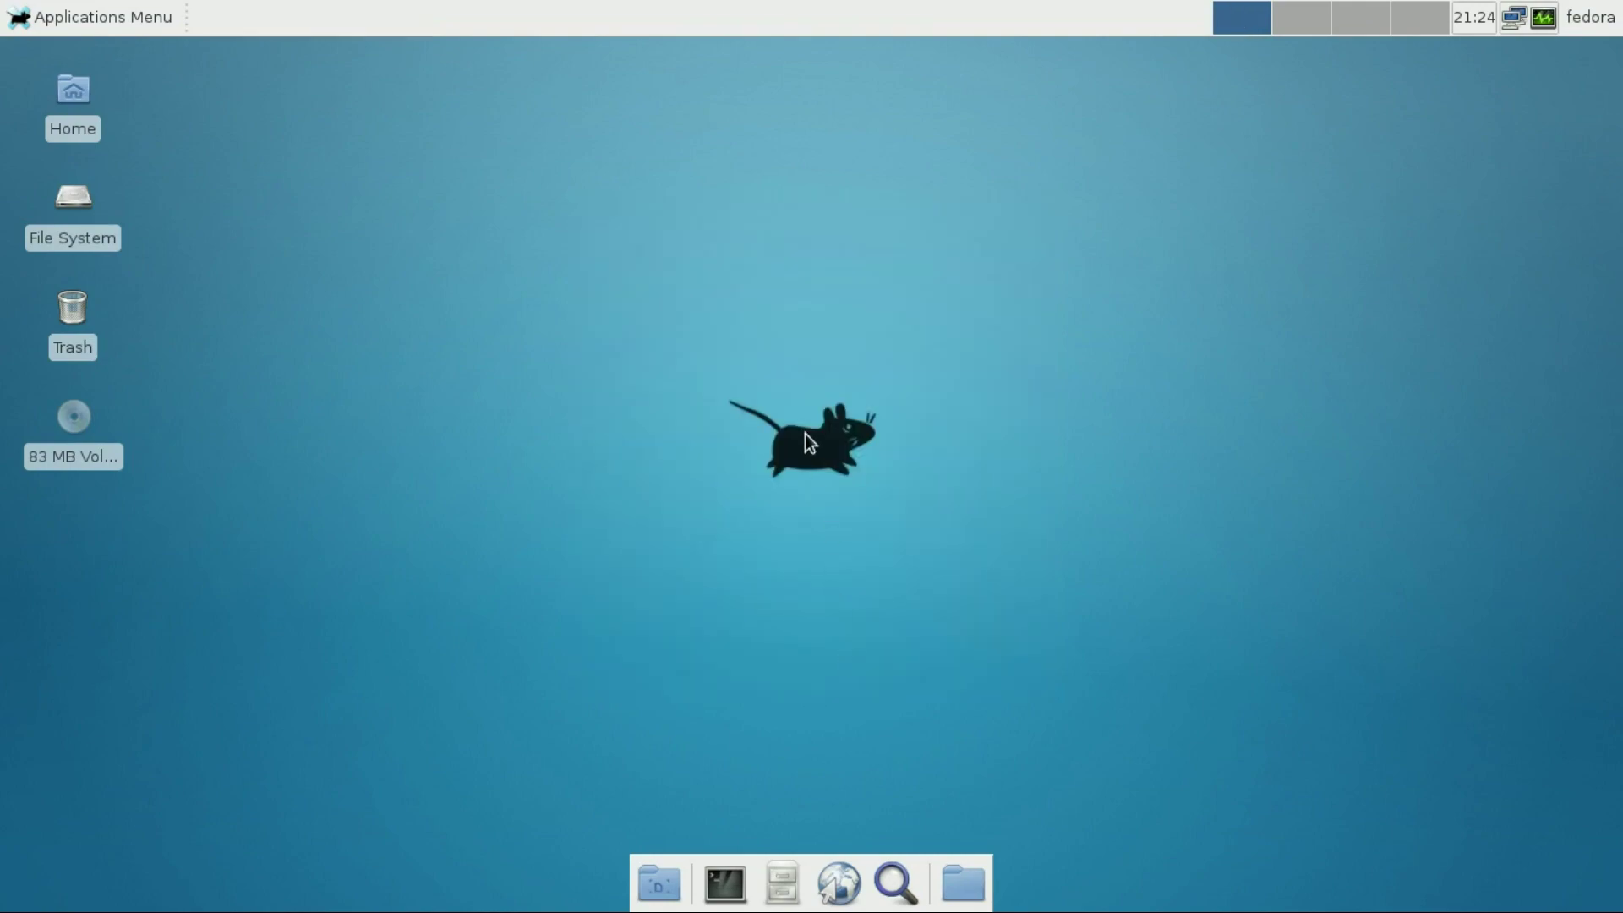